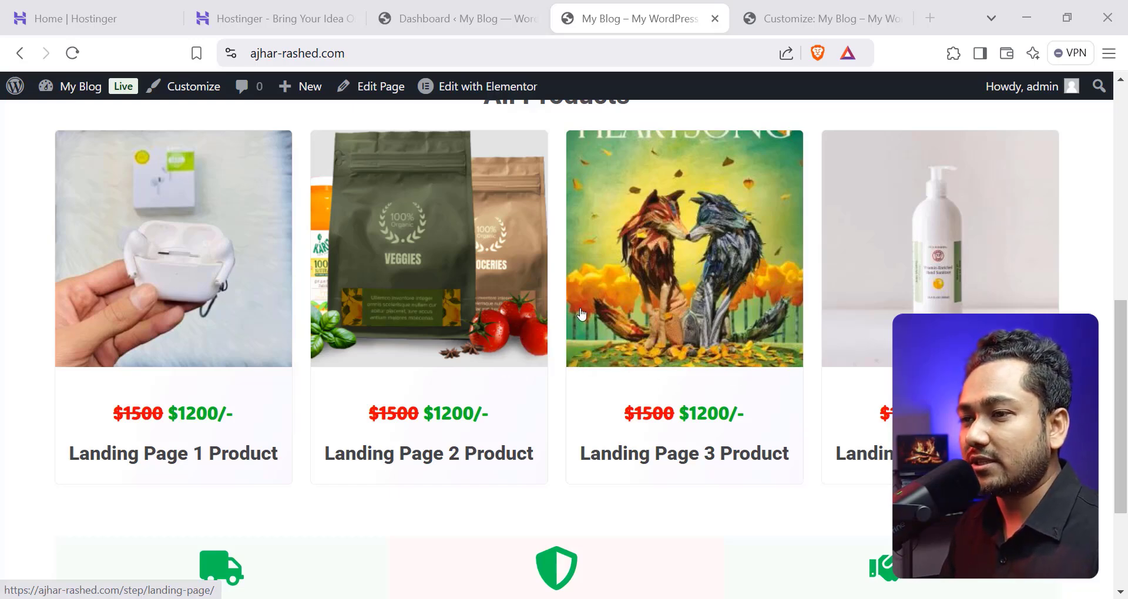
Look over the homepage's banner and product grid, and open the landing page linked from Landing Page 2 Product.
scroll(738, 329, "up", 8)
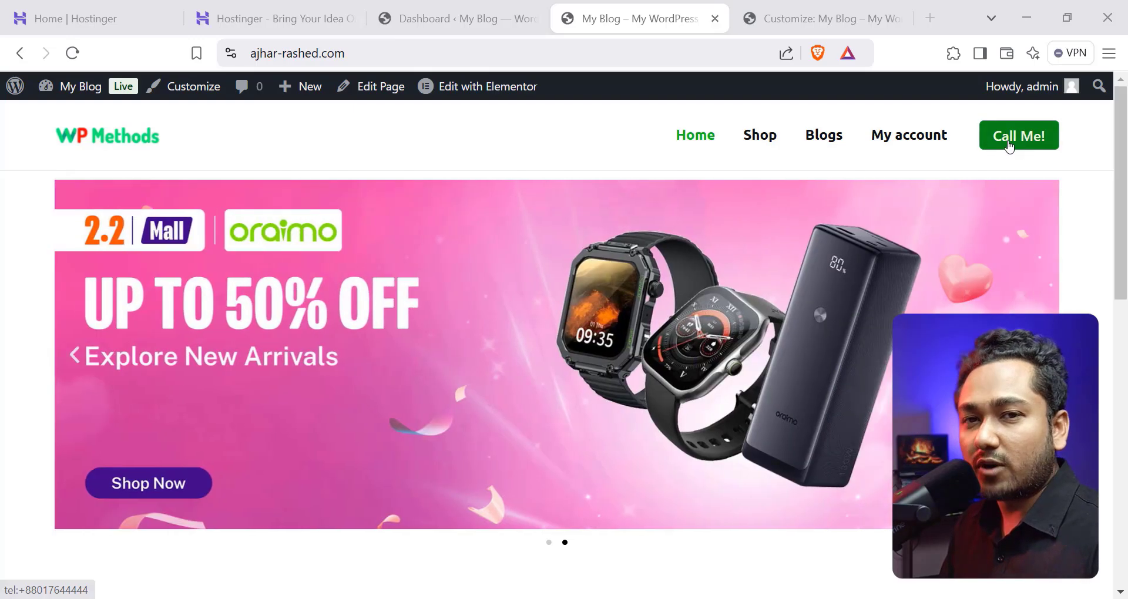
scroll(355, 393, "down", 6)
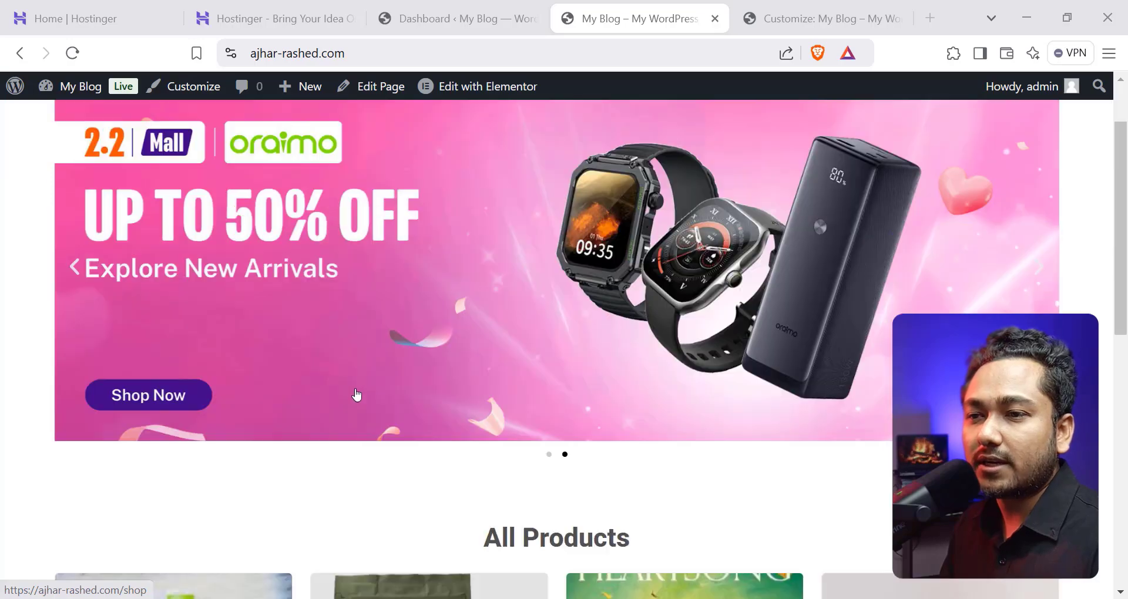
scroll(440, 291, "down", 3)
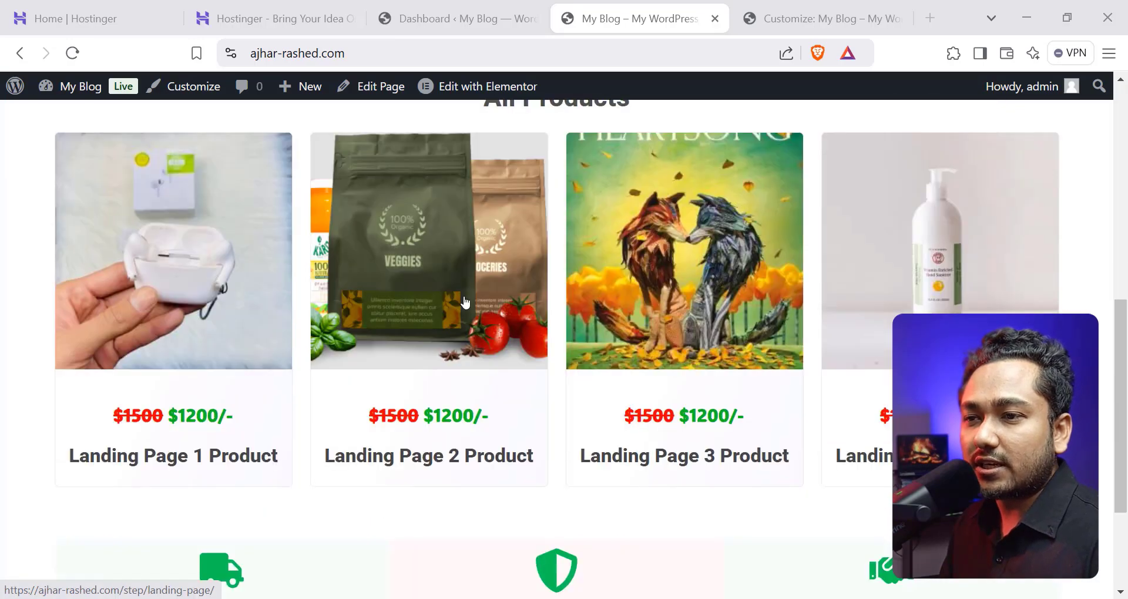
left_click(510, 341)
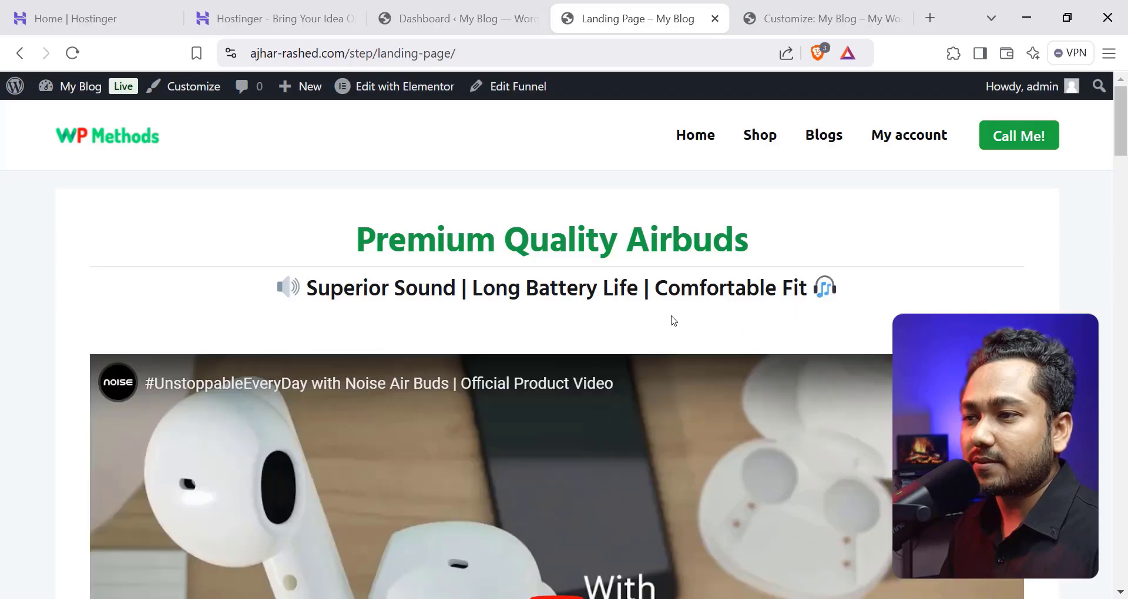
Examine the Premium Quality Airbuds landing page, from the headline and video through the prices to the Key Features list.
scroll(671, 316, "down", 20)
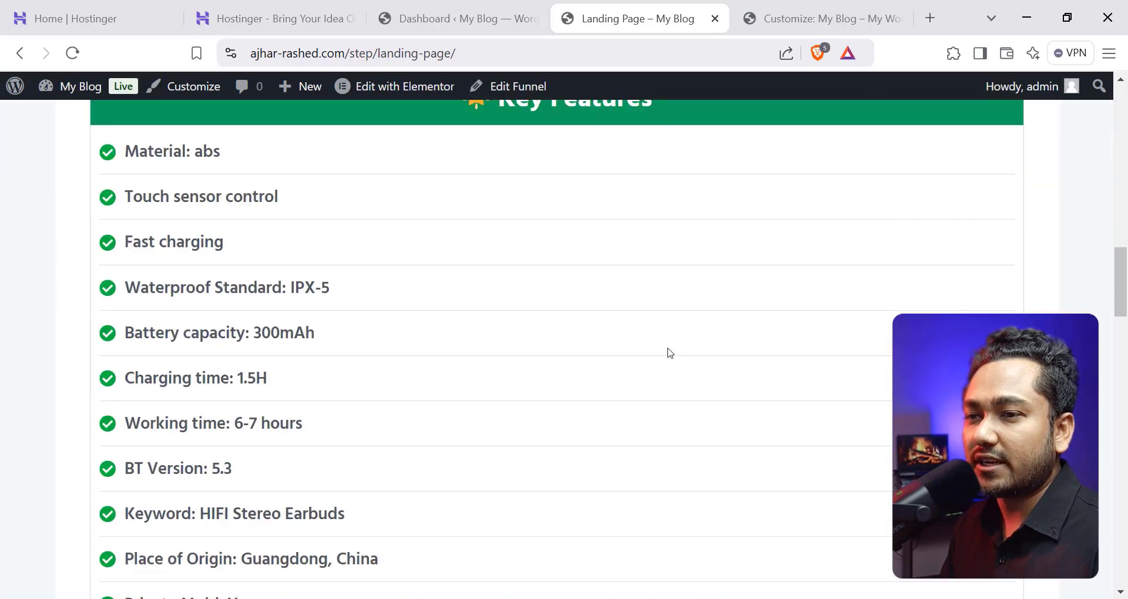
scroll(671, 352, "up", 20)
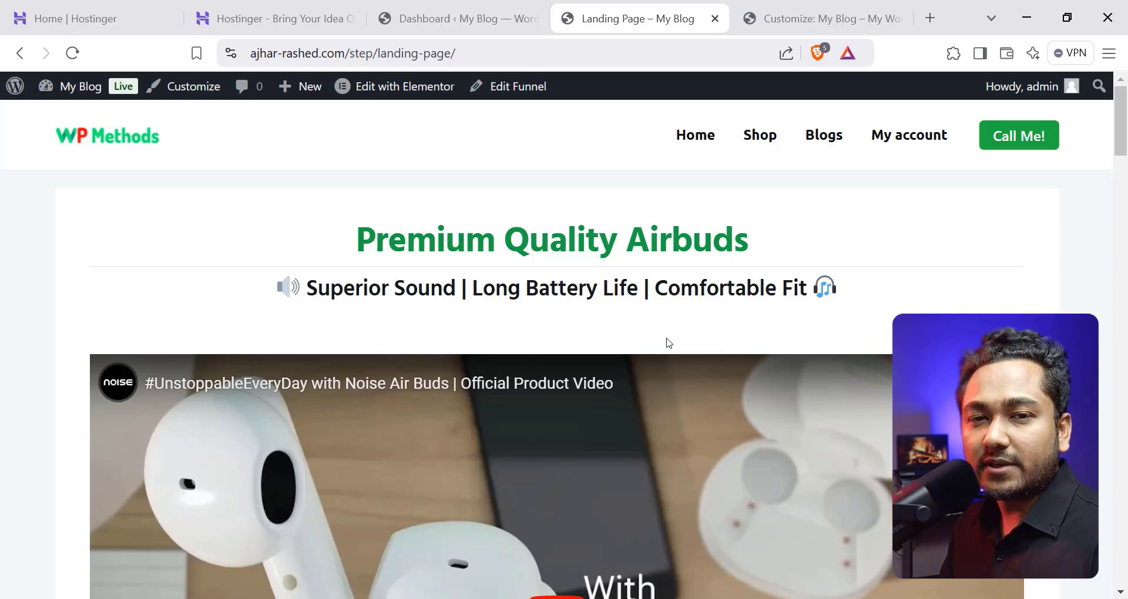
scroll(662, 340, "down", 10)
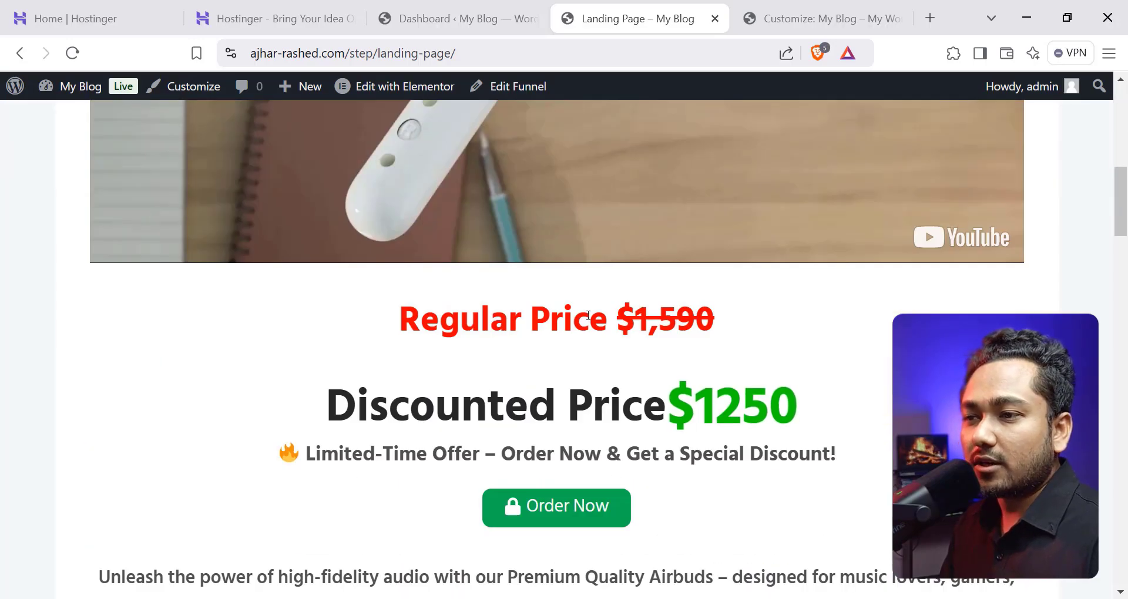
scroll(528, 400, "down", 2)
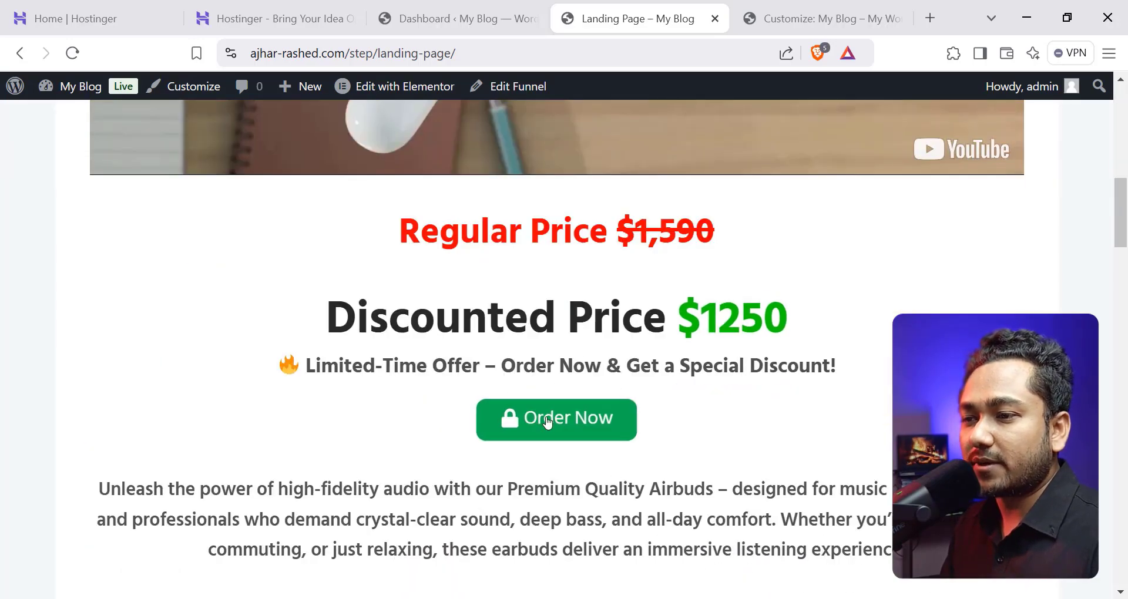
scroll(548, 399, "down", 2)
scroll(549, 347, "down", 4)
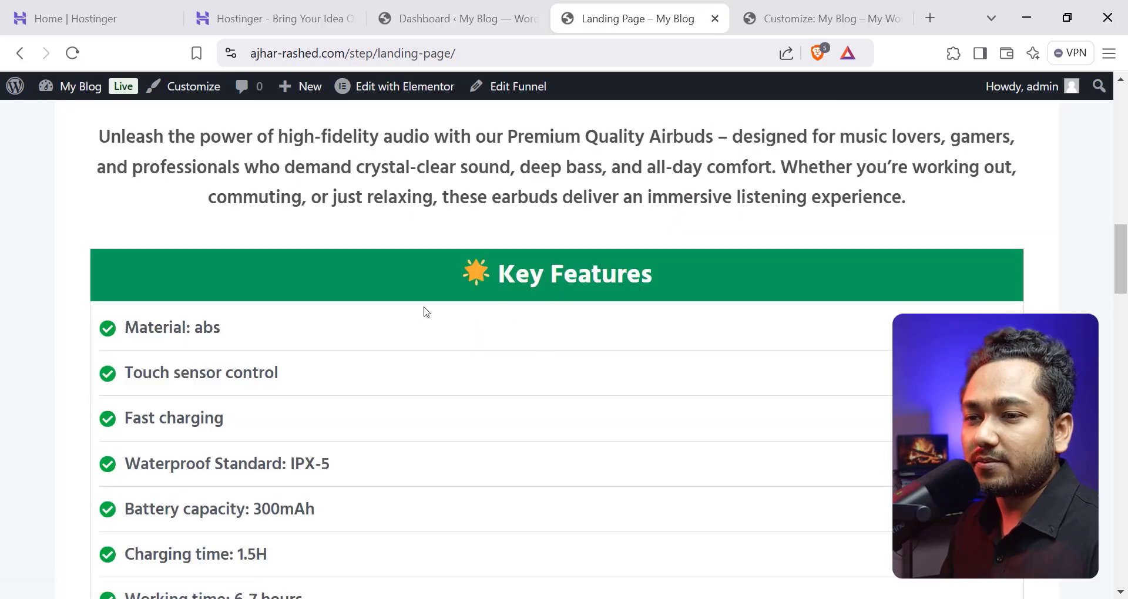
scroll(406, 338, "down", 3)
scroll(385, 365, "down", 2)
Examine the landing page's checkout section, including the customer information fields, shipping options, order summary and coupon field.
scroll(649, 388, "down", 12)
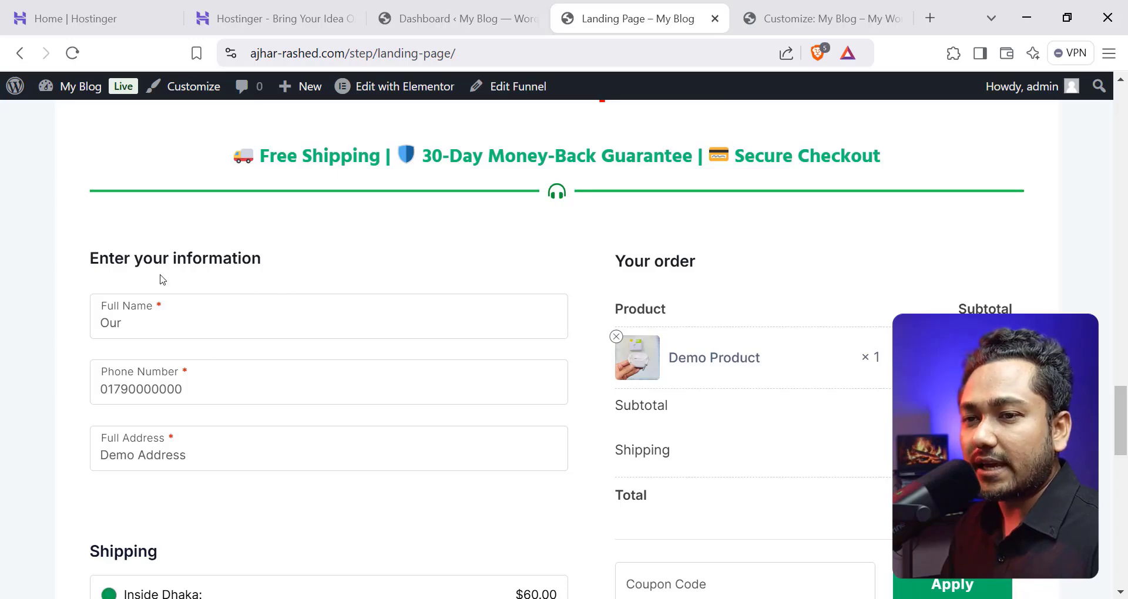
scroll(231, 430, "down", 2)
scroll(182, 379, "up", 3)
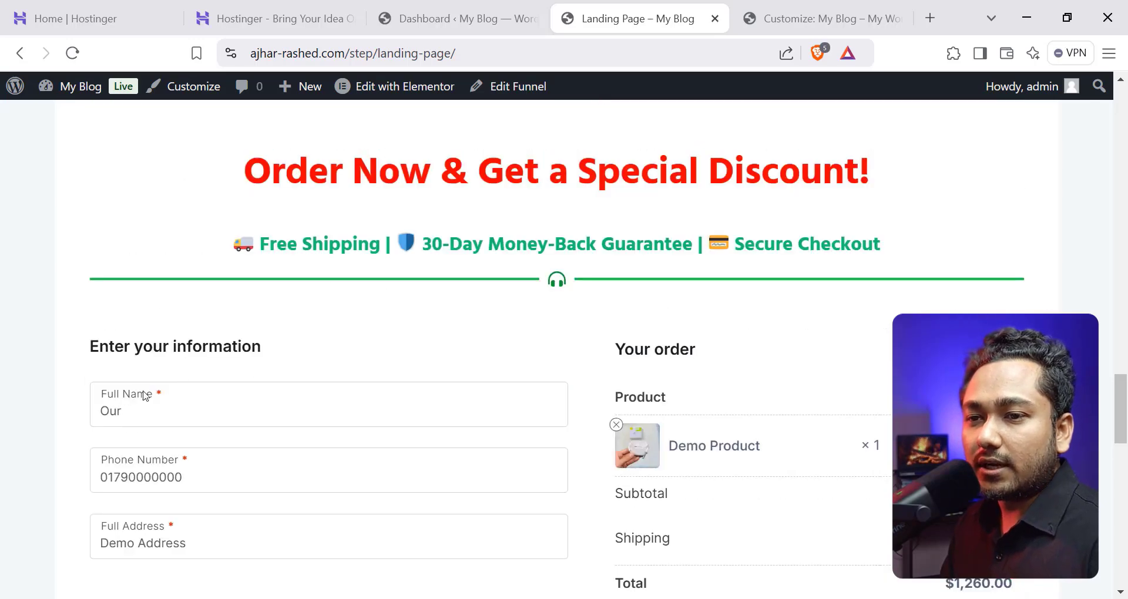
scroll(176, 437, "down", 5)
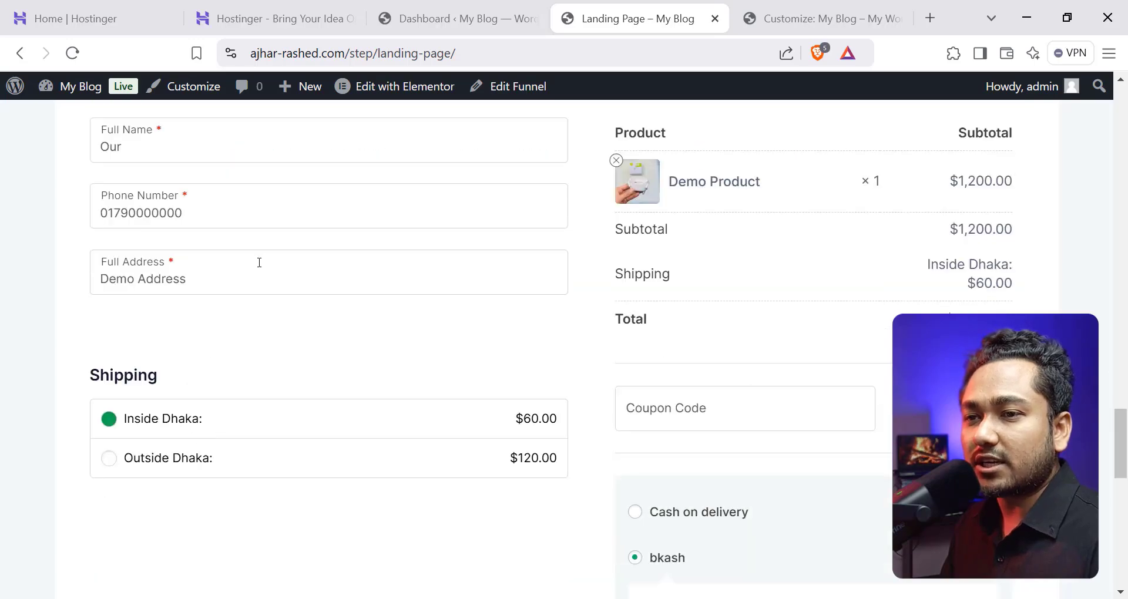
scroll(243, 290, "up", 3)
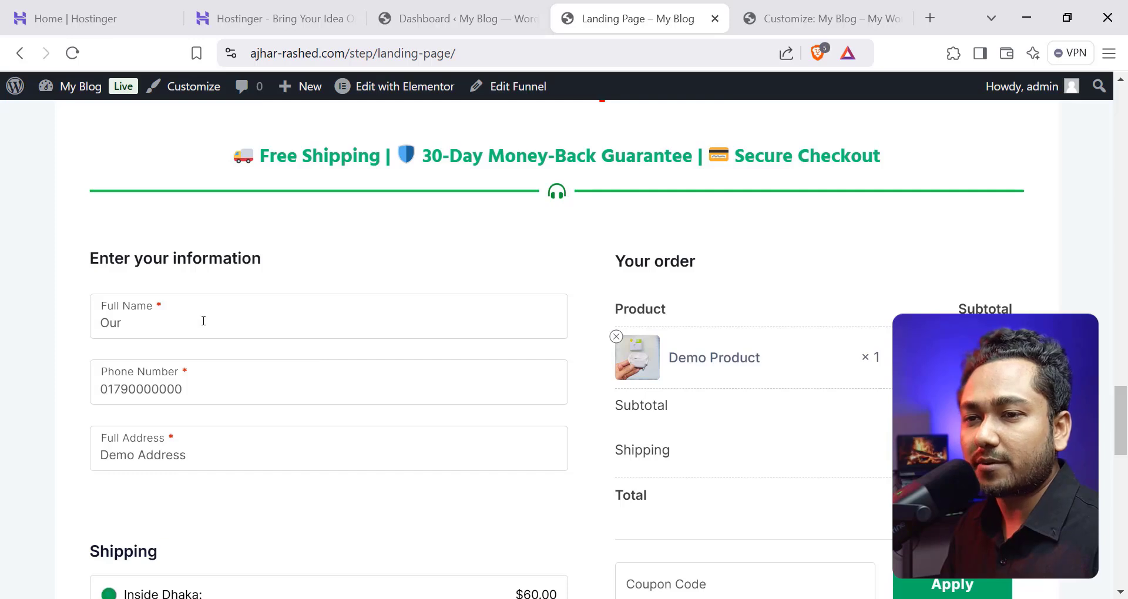
scroll(237, 404, "down", 3)
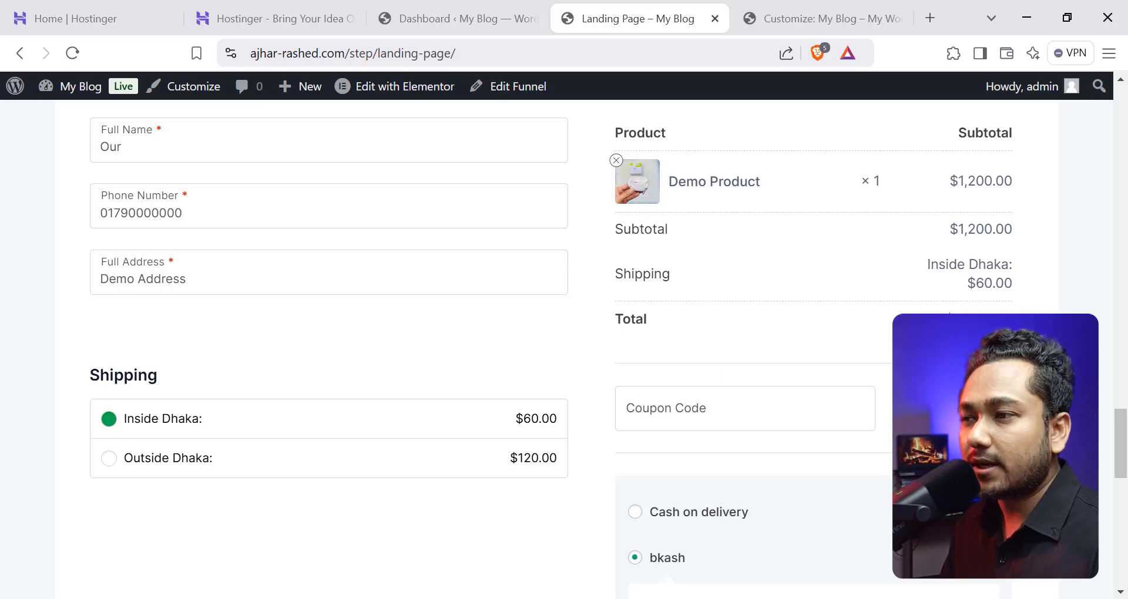
scroll(717, 231, "up", 4)
scroll(717, 231, "down", 3)
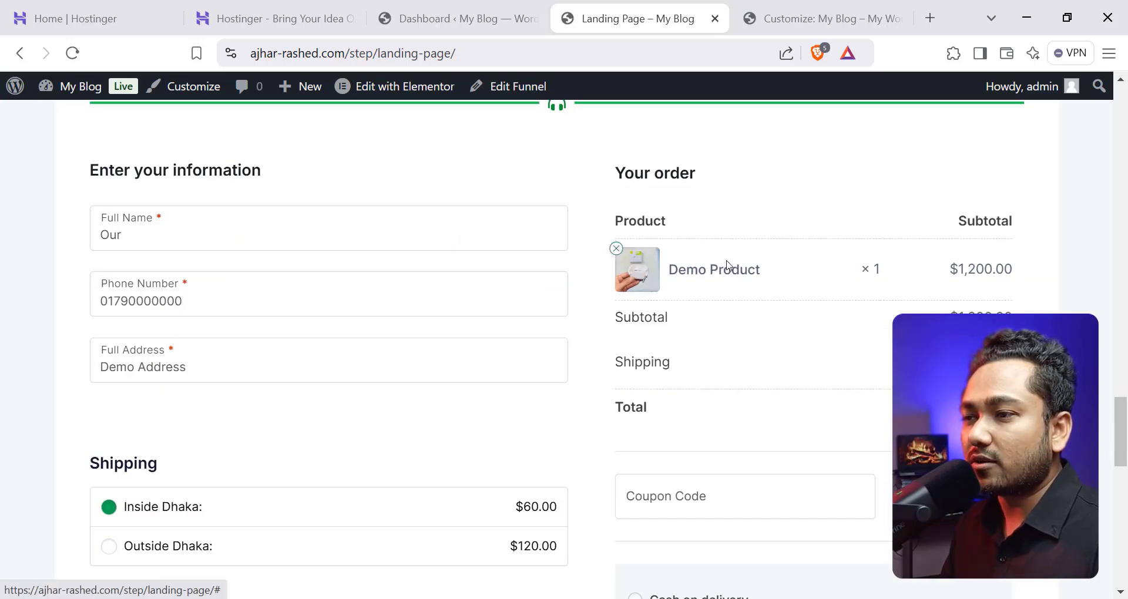
scroll(970, 282, "down", 2)
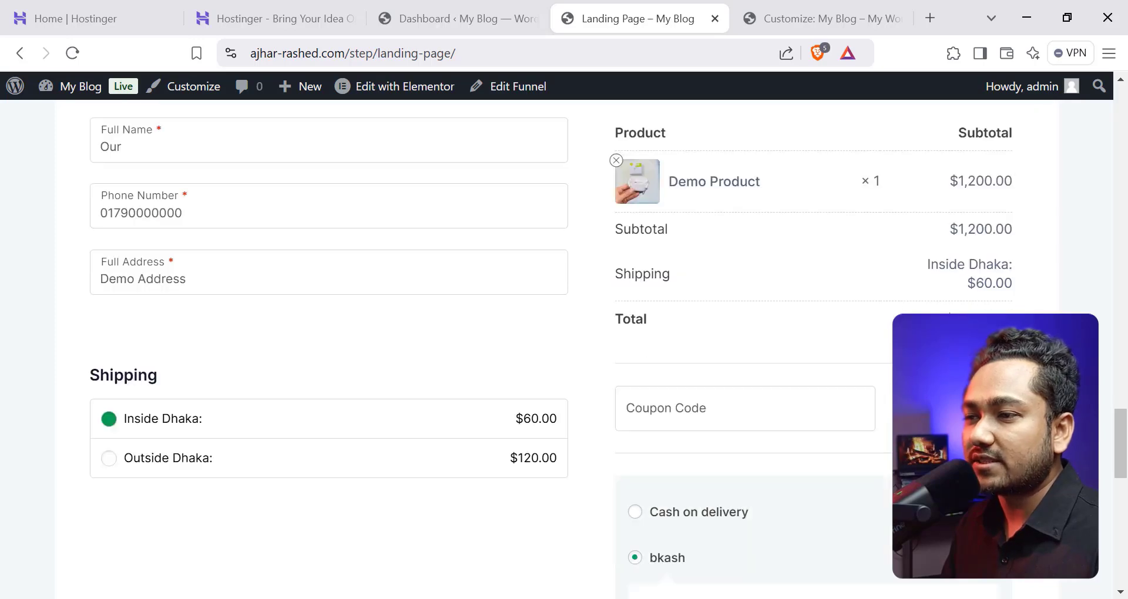
scroll(716, 357, "down", 2)
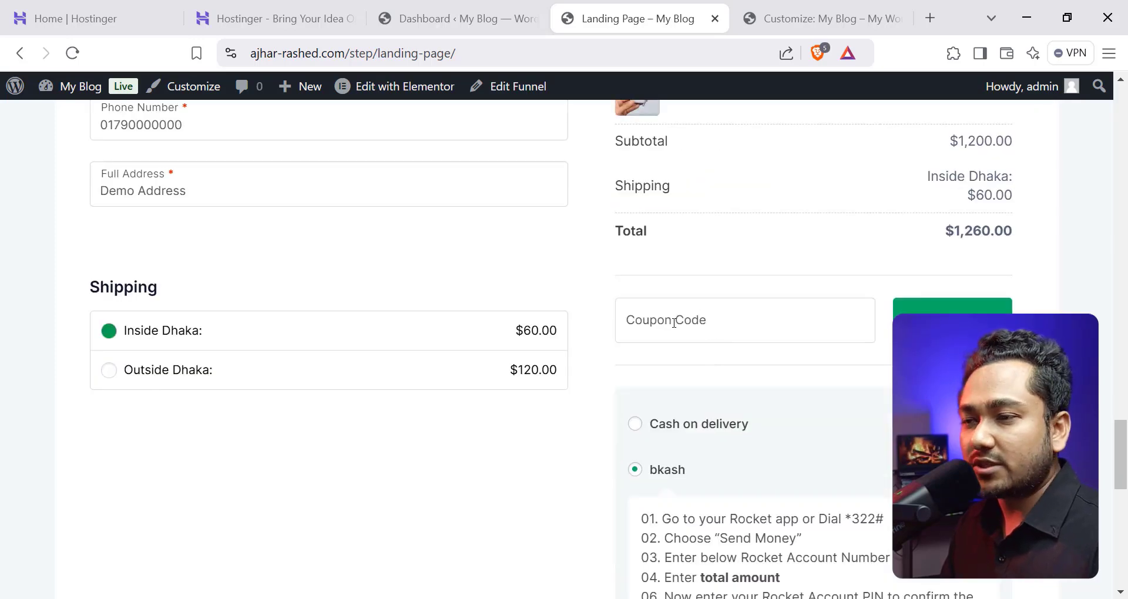
Switch to the WordPress dashboard and locate the Marketing section in the admin navigation.
left_click(486, 12)
scroll(45, 436, "down", 3)
scroll(42, 446, "down", 3)
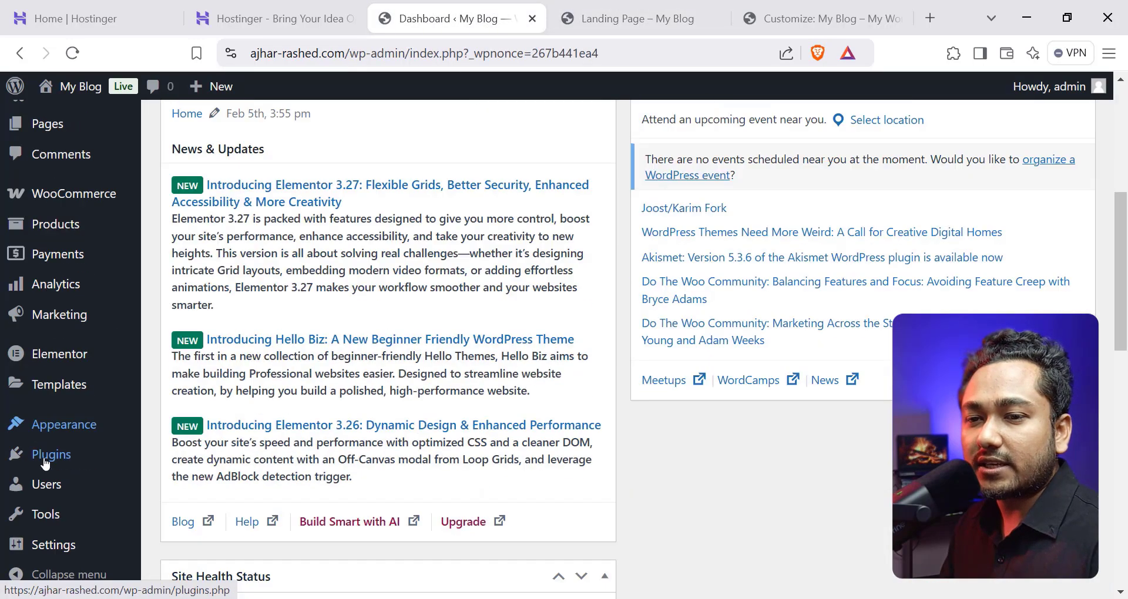
scroll(36, 497, "down", 2)
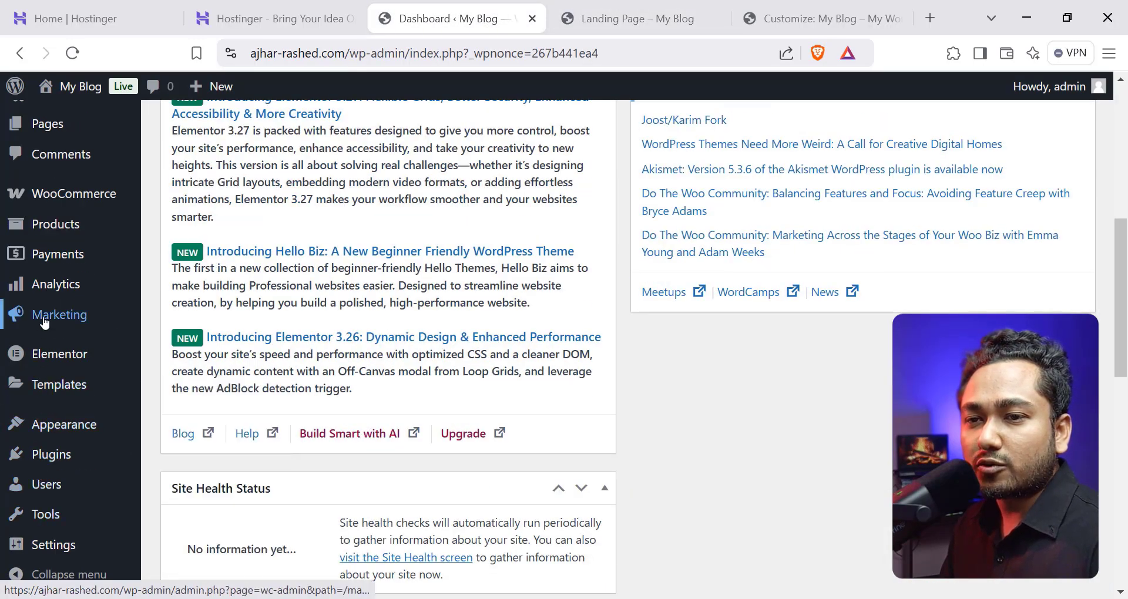
mouse_move(88, 315)
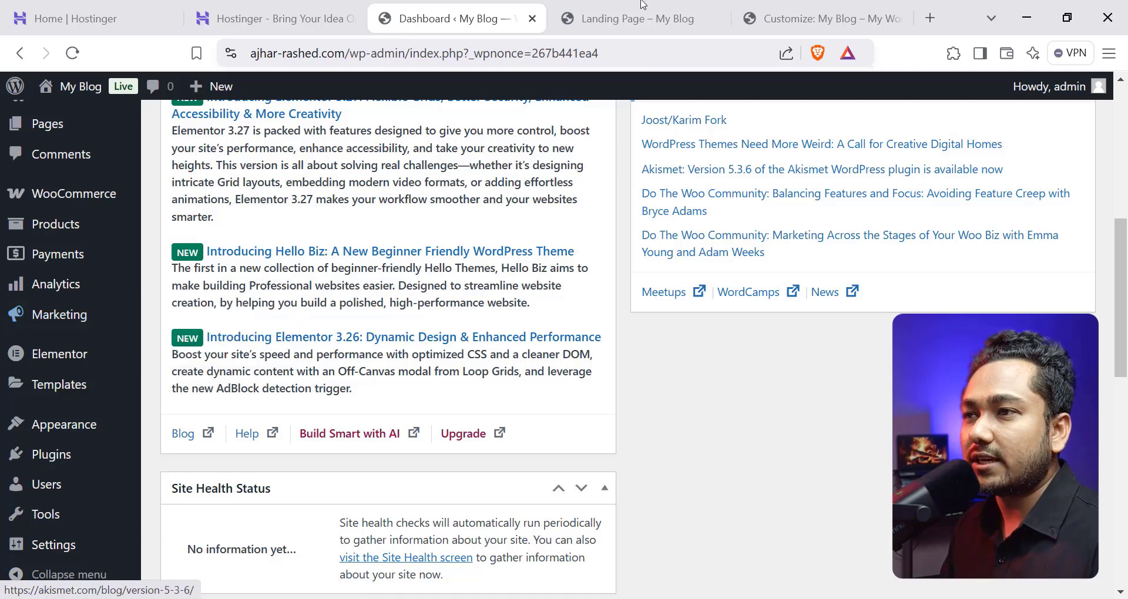
Return to the landing page's checkout form and choose Cash on delivery as the payment method.
left_click(639, 21)
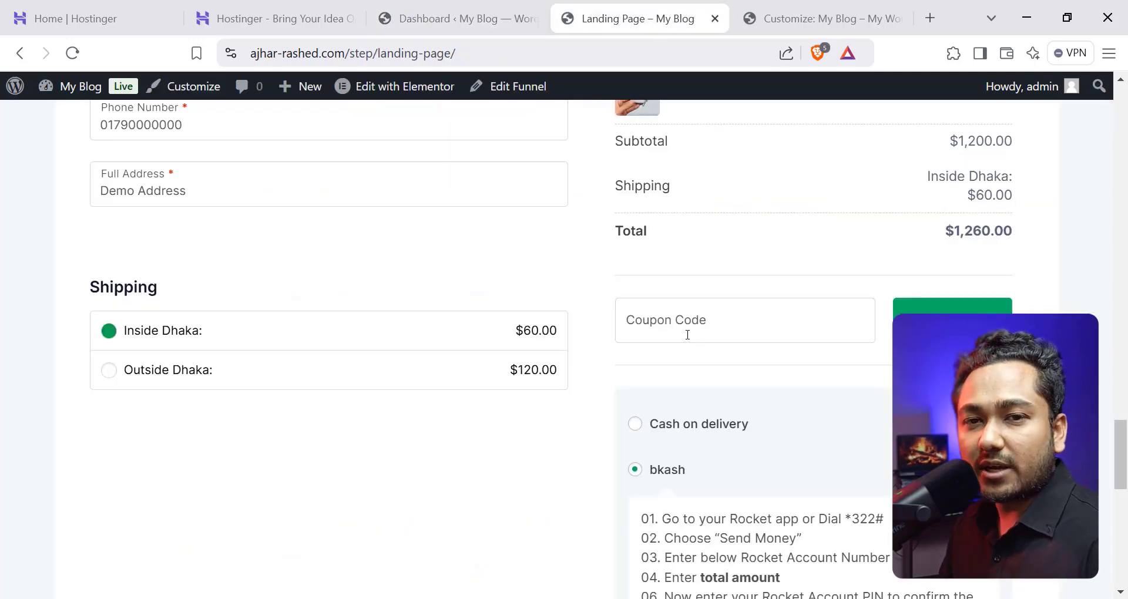
scroll(807, 401, "down", 3)
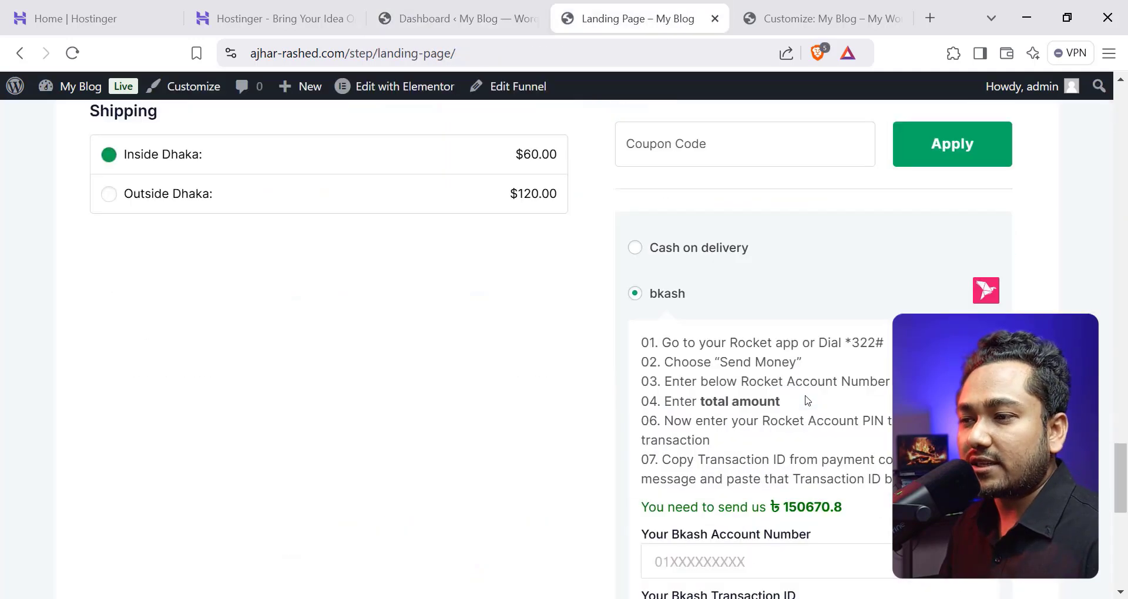
left_click(655, 249)
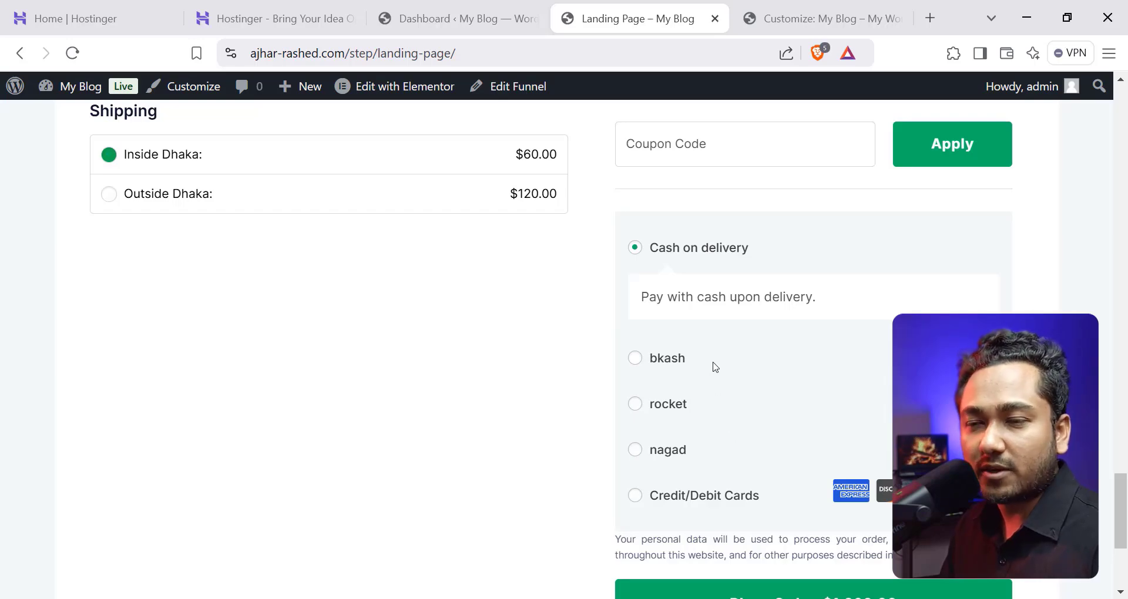
Go back to the site's homepage and review its banner, All Products grid, service highlights and Elementor editing options.
scroll(757, 424, "up", 15)
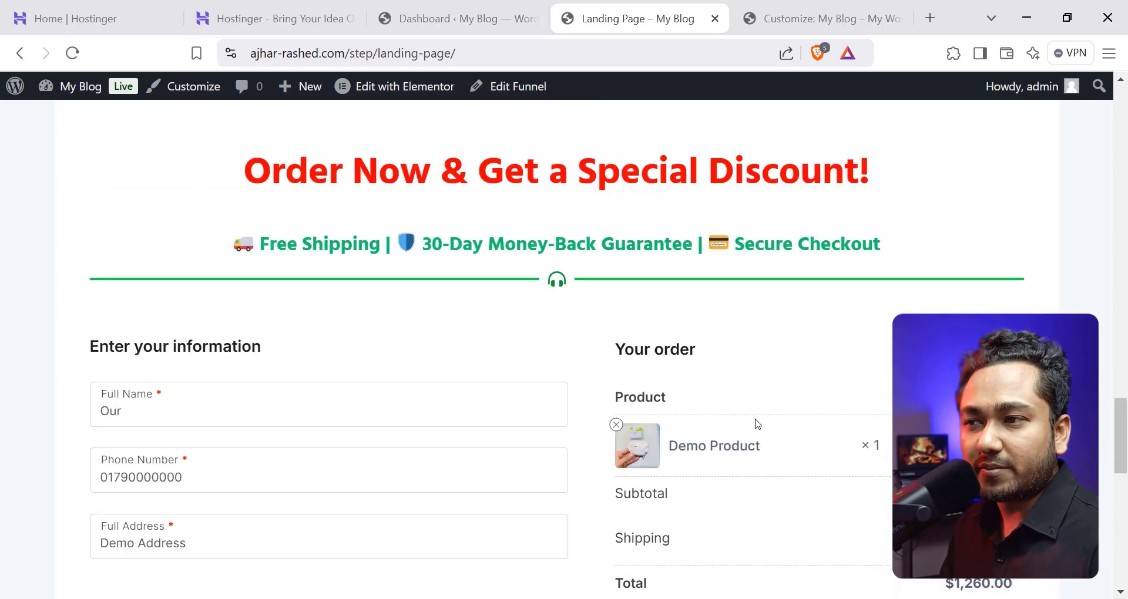
scroll(762, 435, "up", 10)
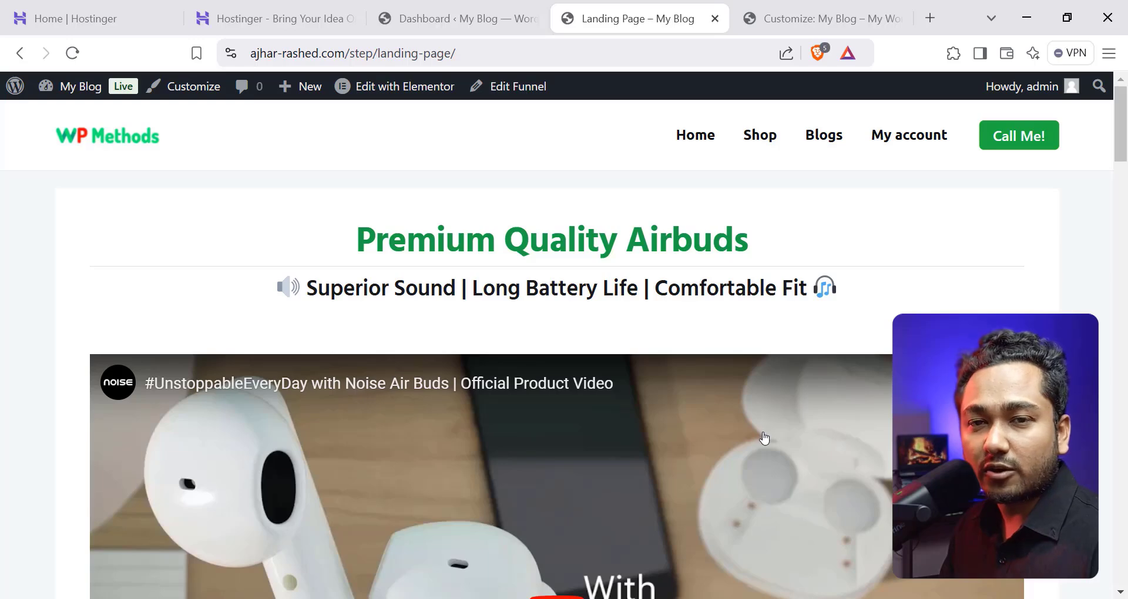
left_click(130, 153)
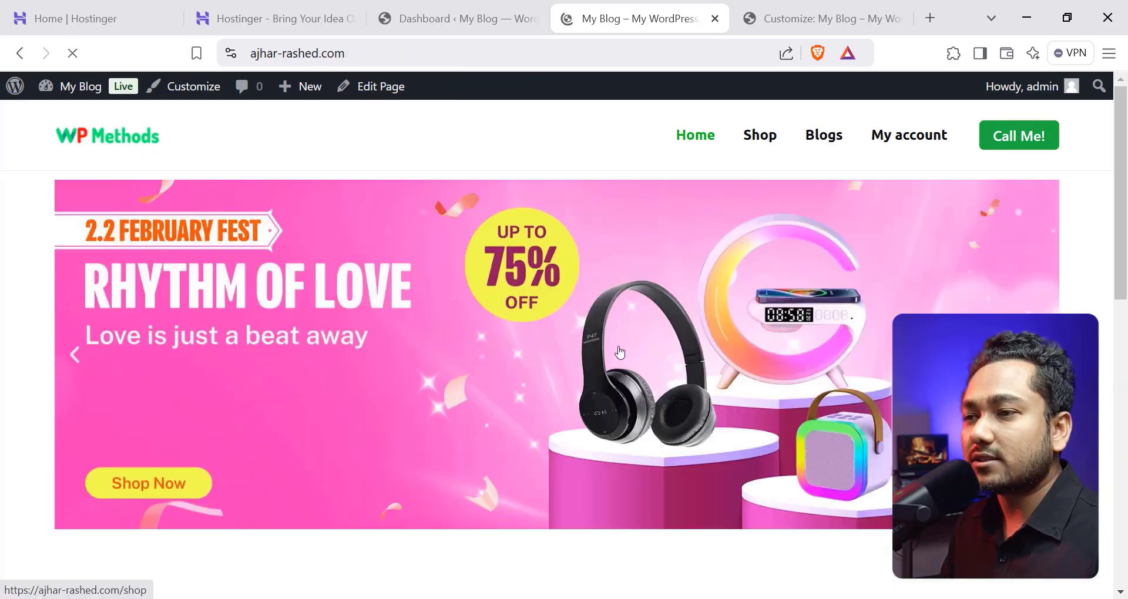
scroll(635, 359, "down", 9)
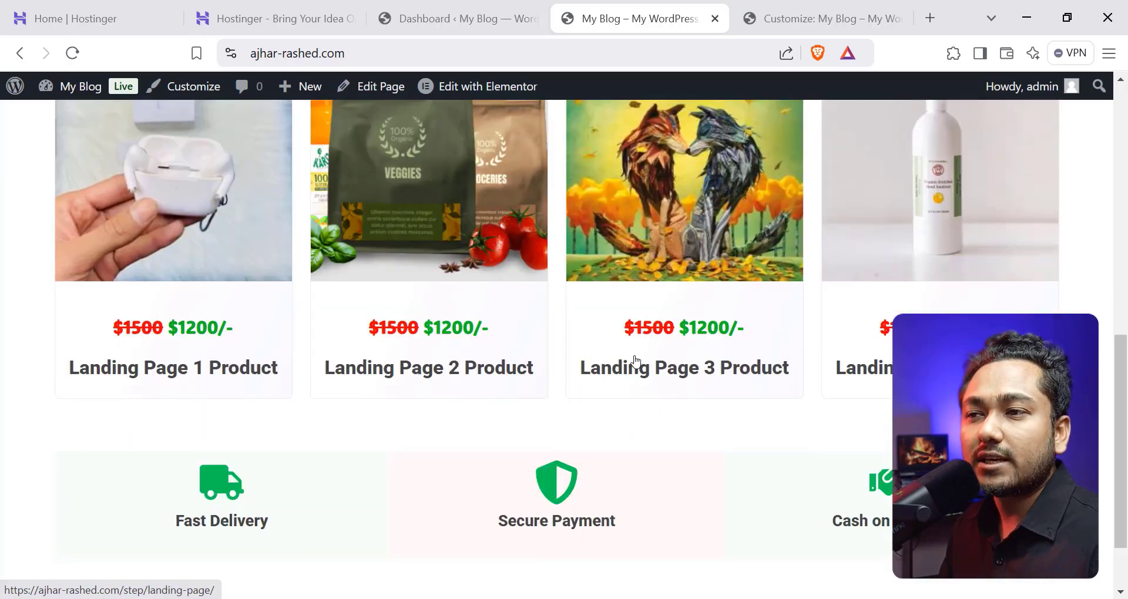
scroll(626, 352, "up", 3)
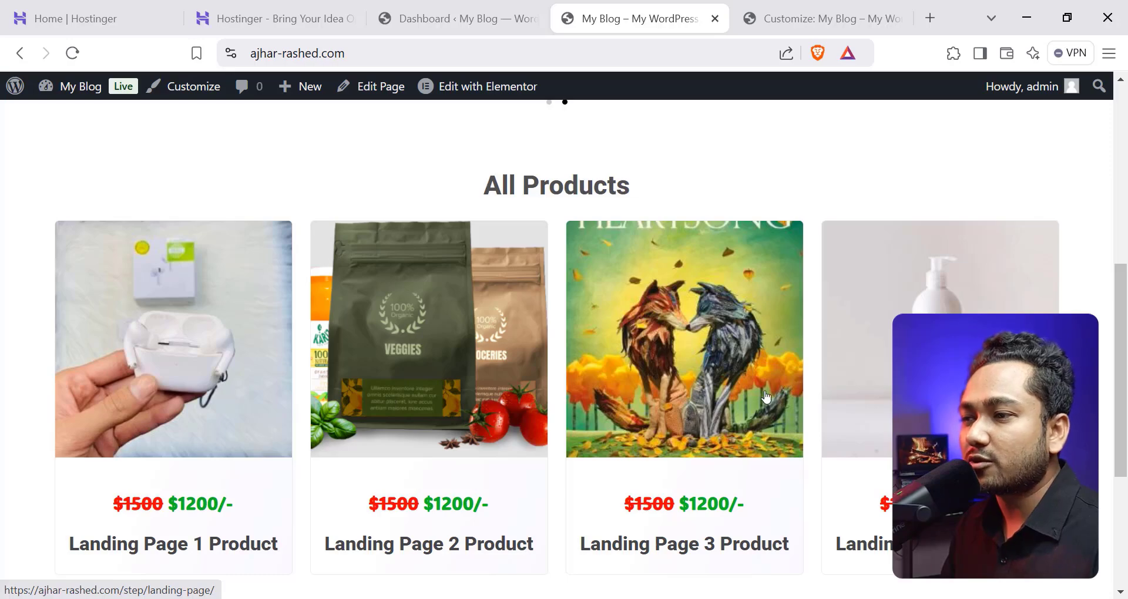
scroll(524, 382, "down", 5)
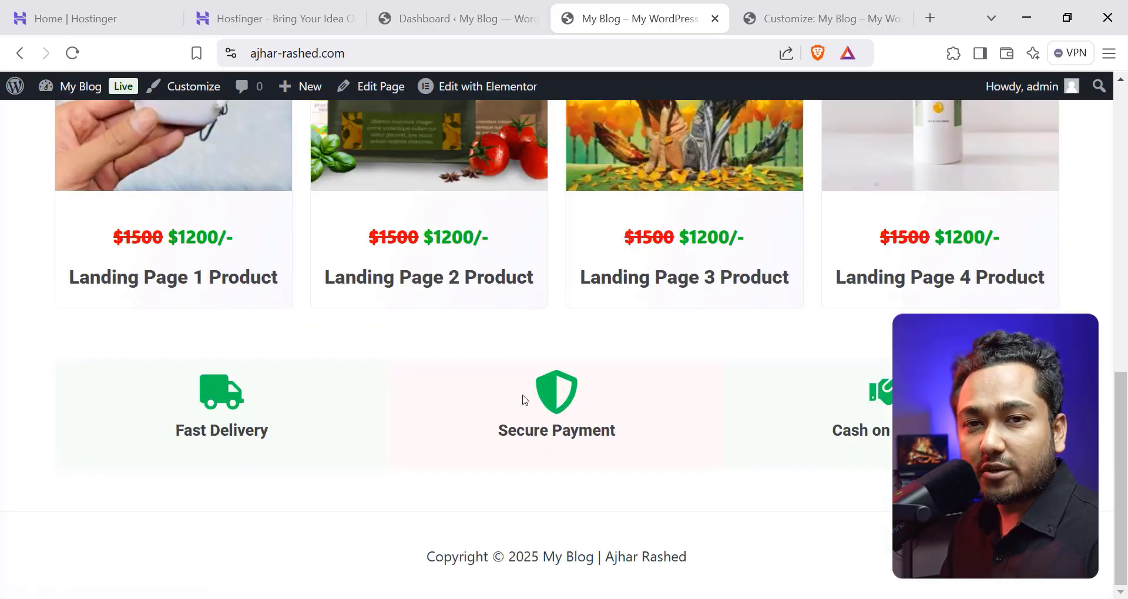
scroll(525, 397, "up", 10)
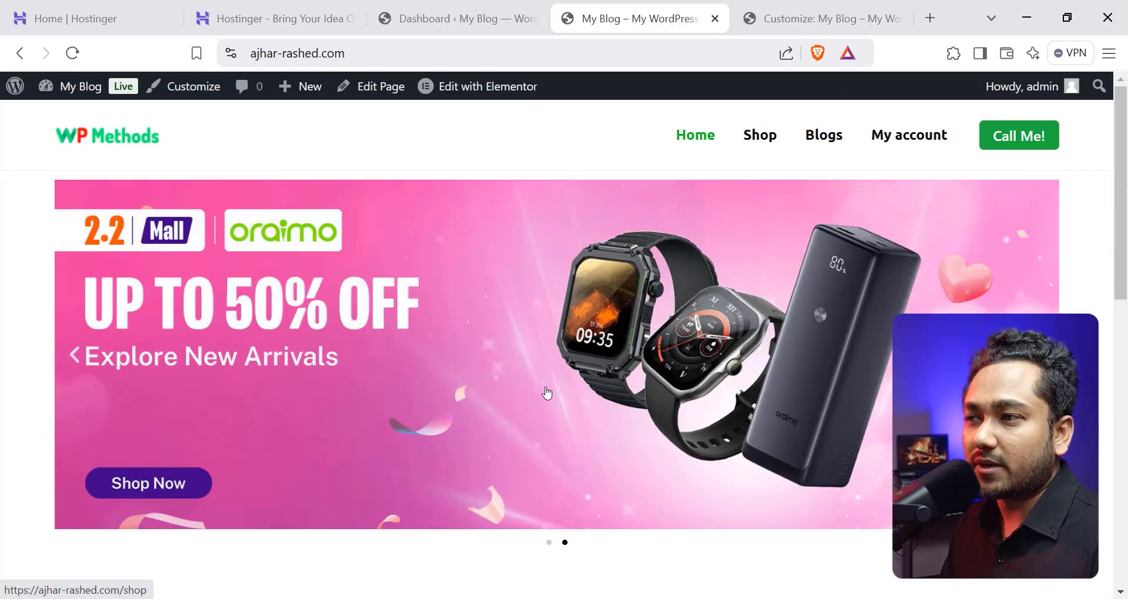
mouse_move(527, 96)
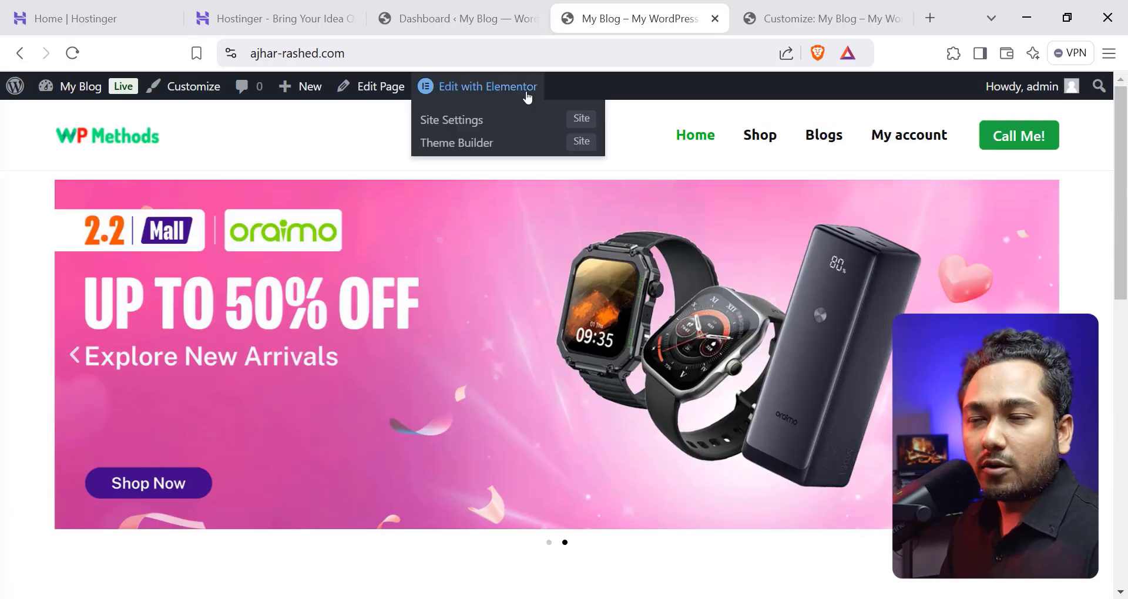
scroll(763, 267, "down", 5)
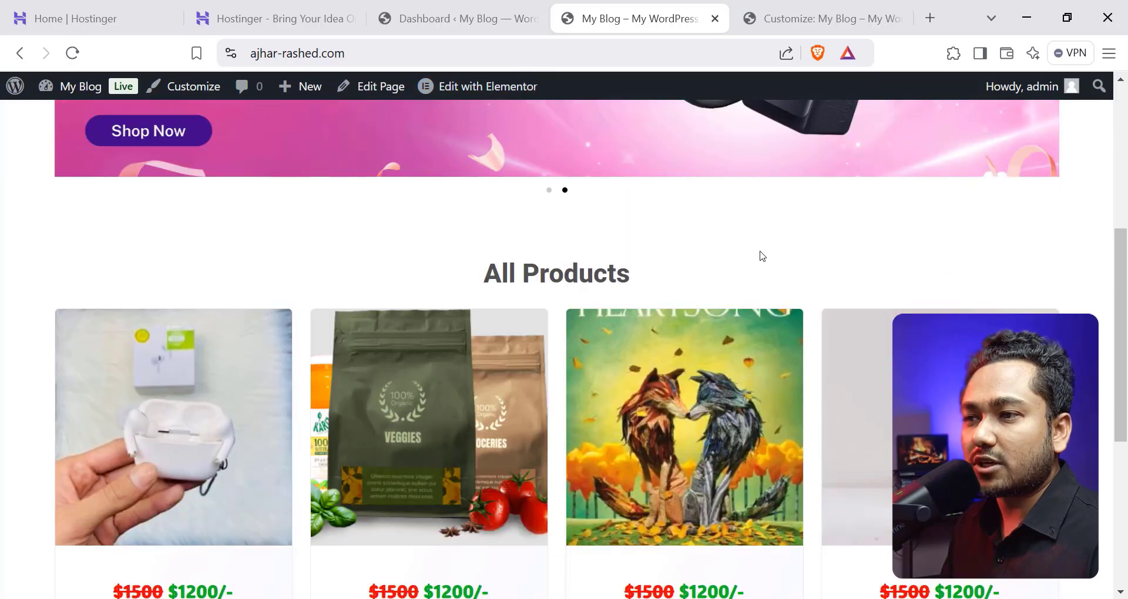
scroll(762, 256, "down", 5)
scroll(757, 252, "up", 10)
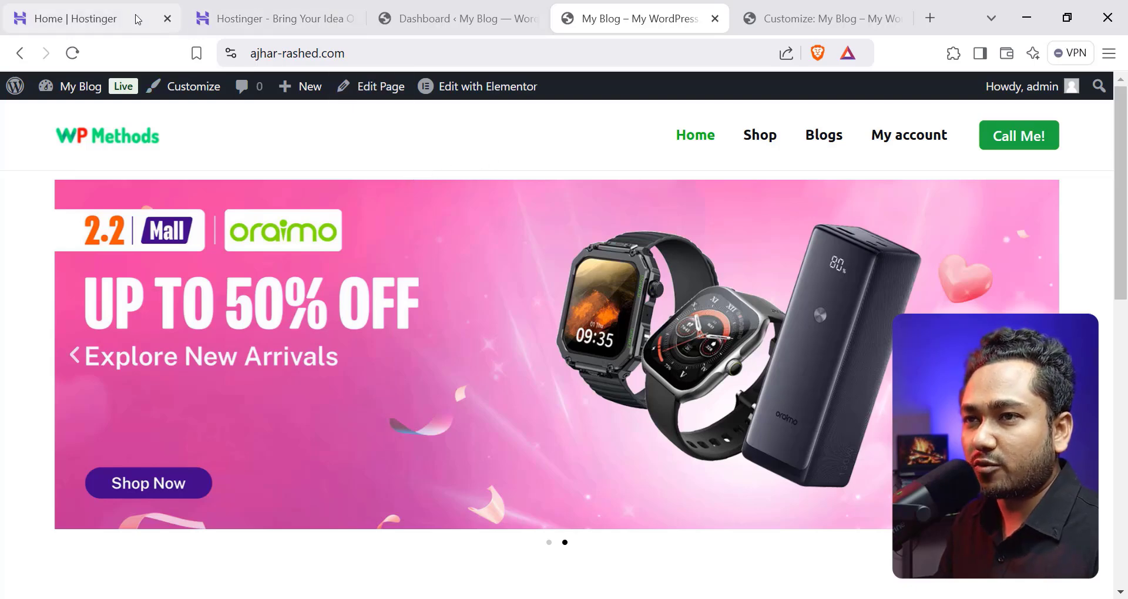
Switch to the Hostinger homepage and review the pricing of its Premium, Business and Cloud Startup plans.
left_click(265, 19)
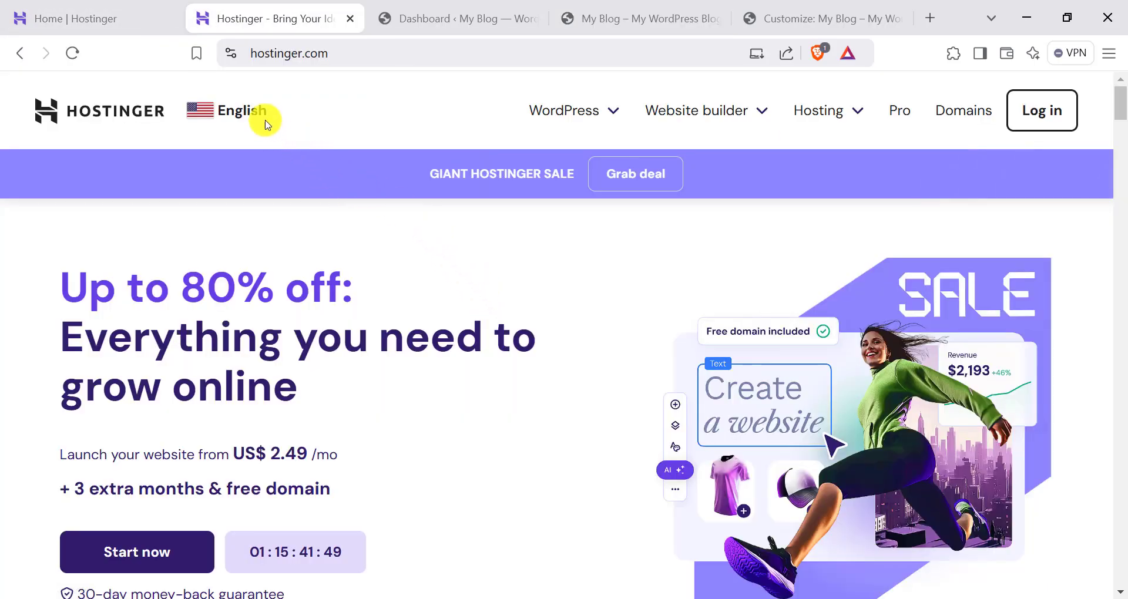
scroll(479, 305, "down", 10)
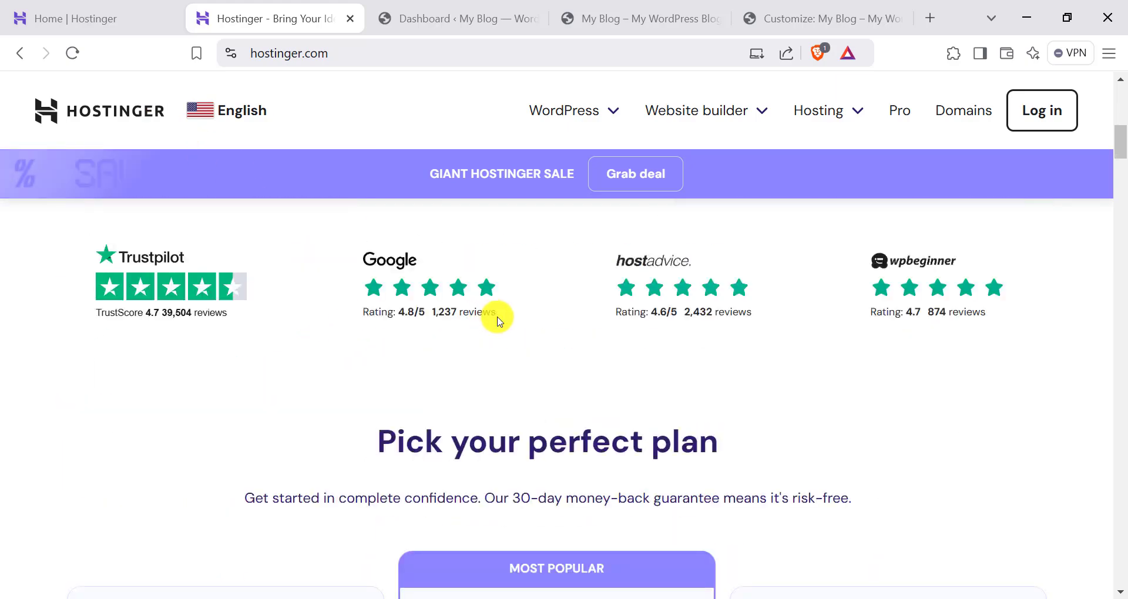
scroll(501, 323, "down", 4)
scroll(415, 299, "up", 4)
scroll(466, 350, "down", 6)
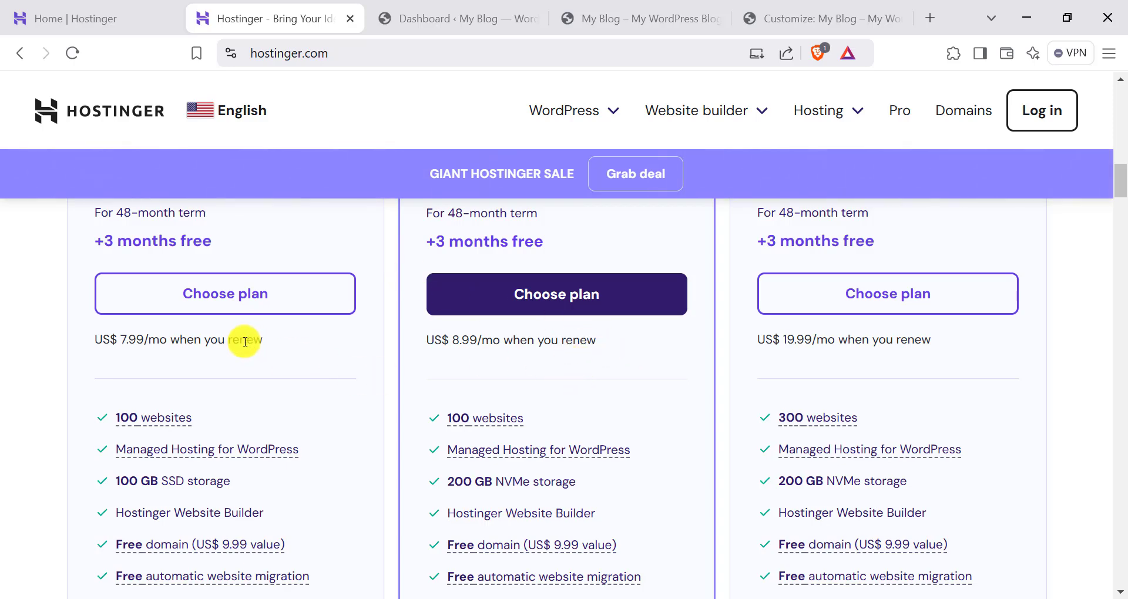
scroll(243, 346, "up", 3)
scroll(243, 346, "up", 2)
scroll(294, 329, "down", 2)
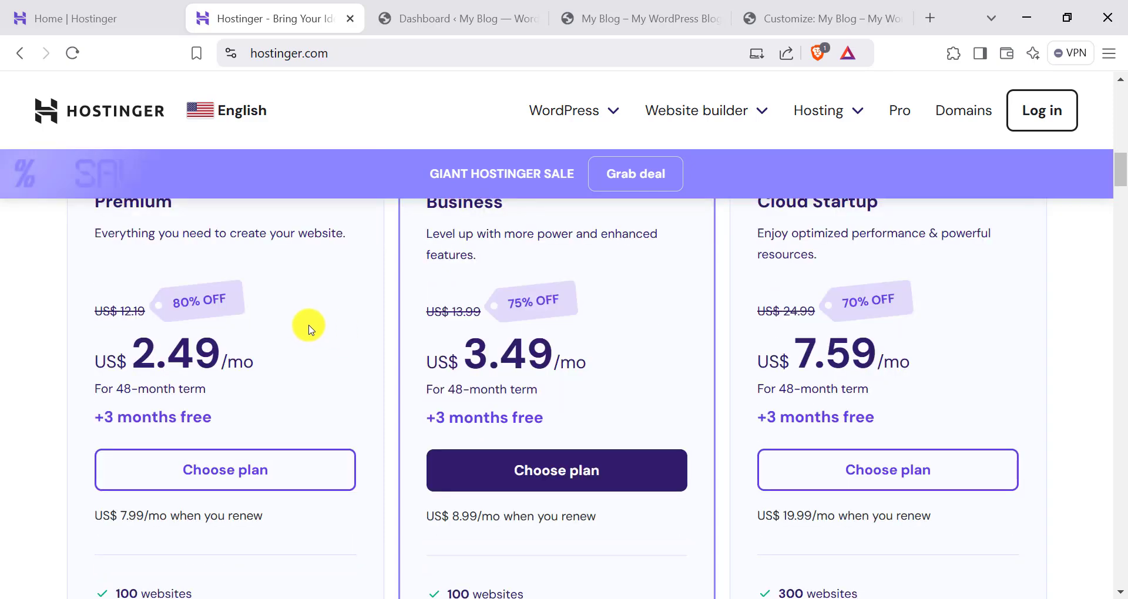
scroll(241, 256, "up", 2)
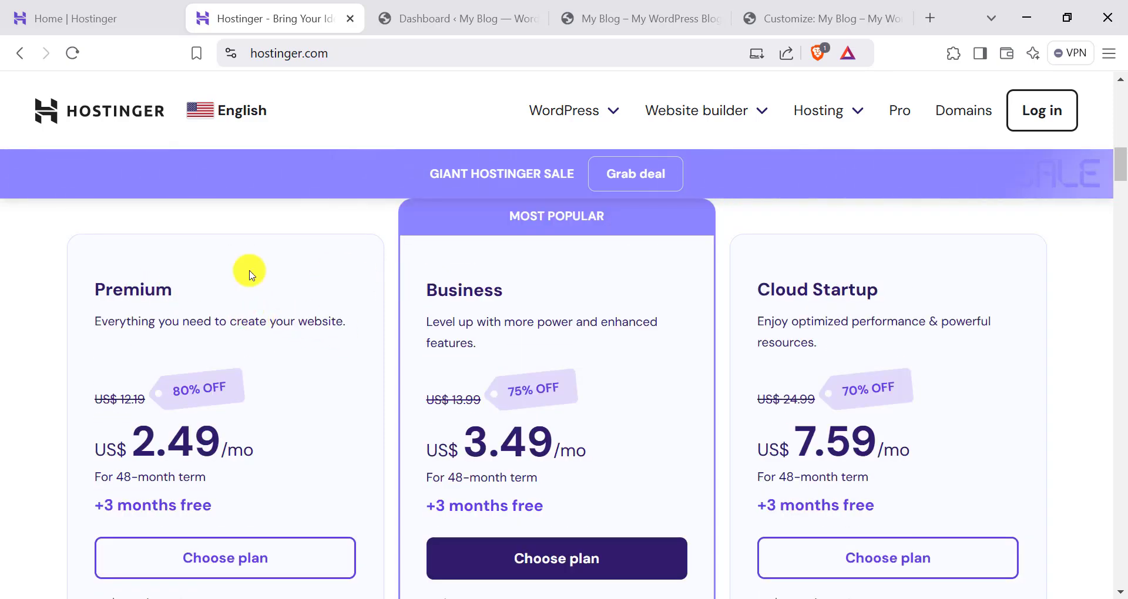
Compare the features of the Premium, Business and Cloud Startup plans, including the number of websites allowed.
scroll(788, 307, "down", 10)
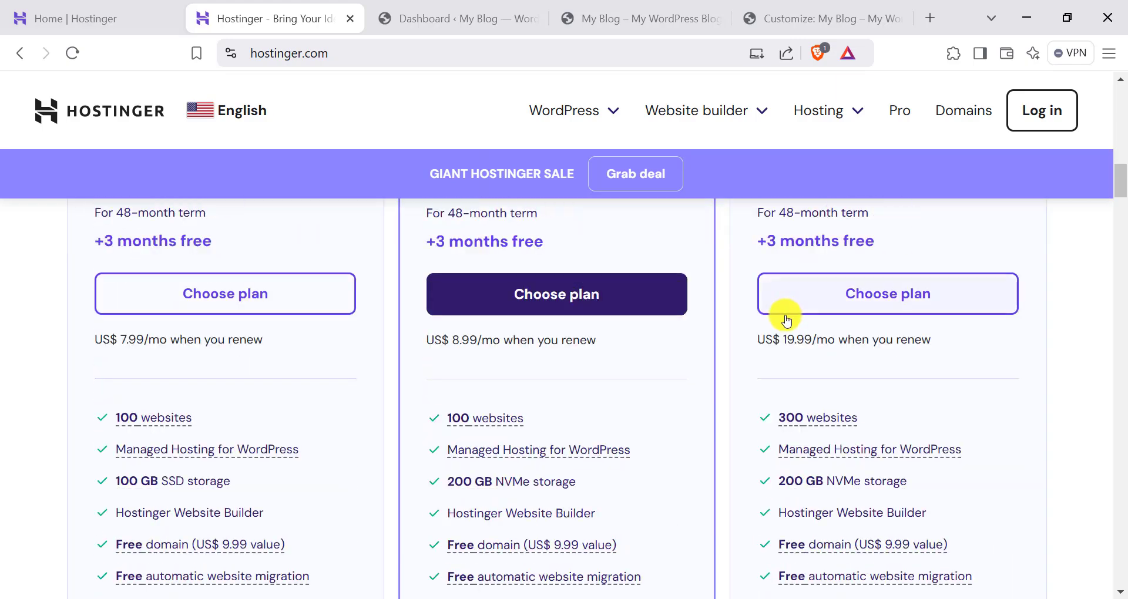
scroll(583, 374, "up", 8)
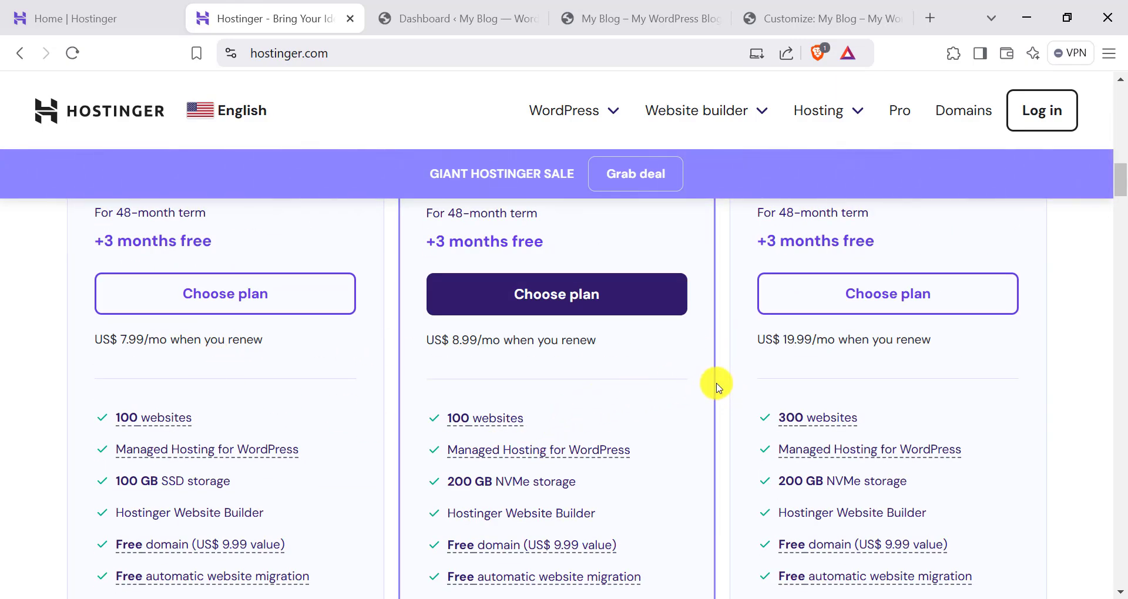
scroll(716, 384, "up", 2)
scroll(715, 383, "up", 2)
scroll(582, 383, "down", 4)
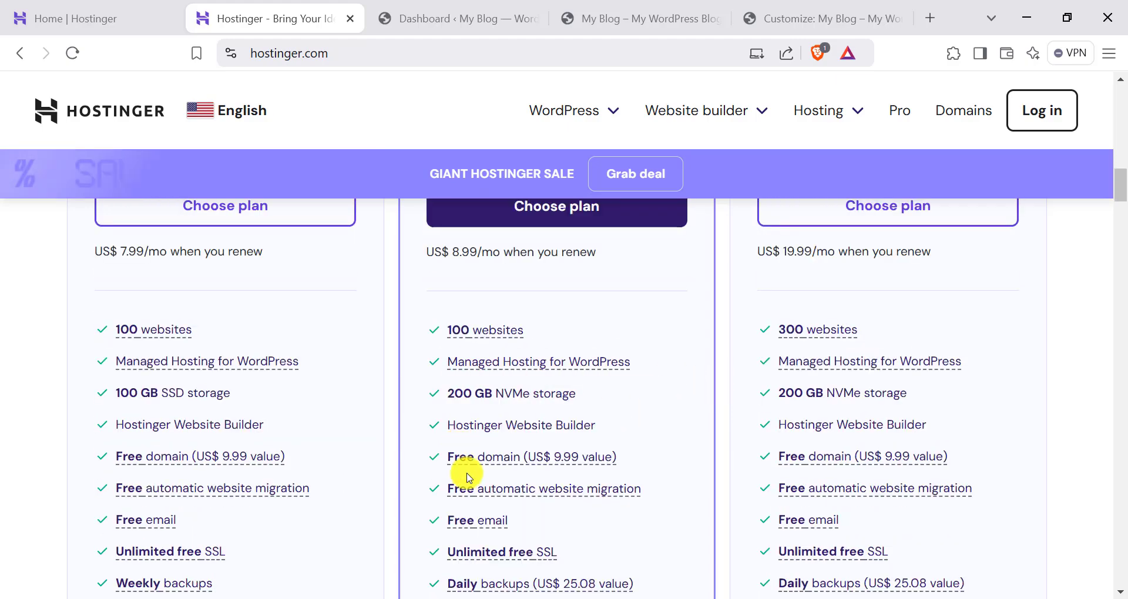
scroll(360, 440, "up", 6)
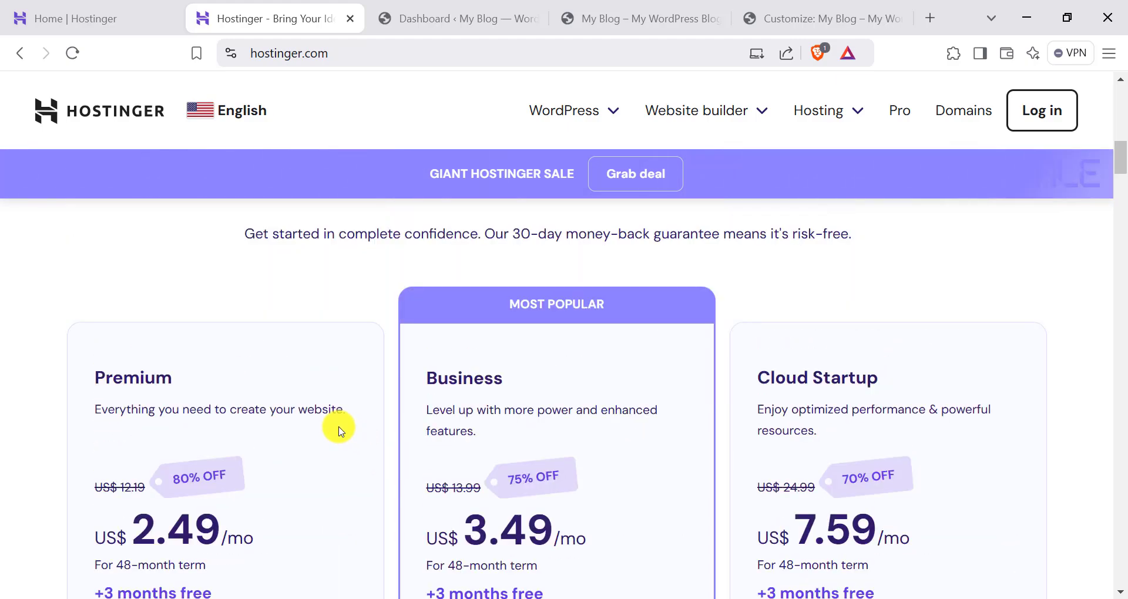
scroll(337, 429, "down", 3)
scroll(239, 346, "up", 2)
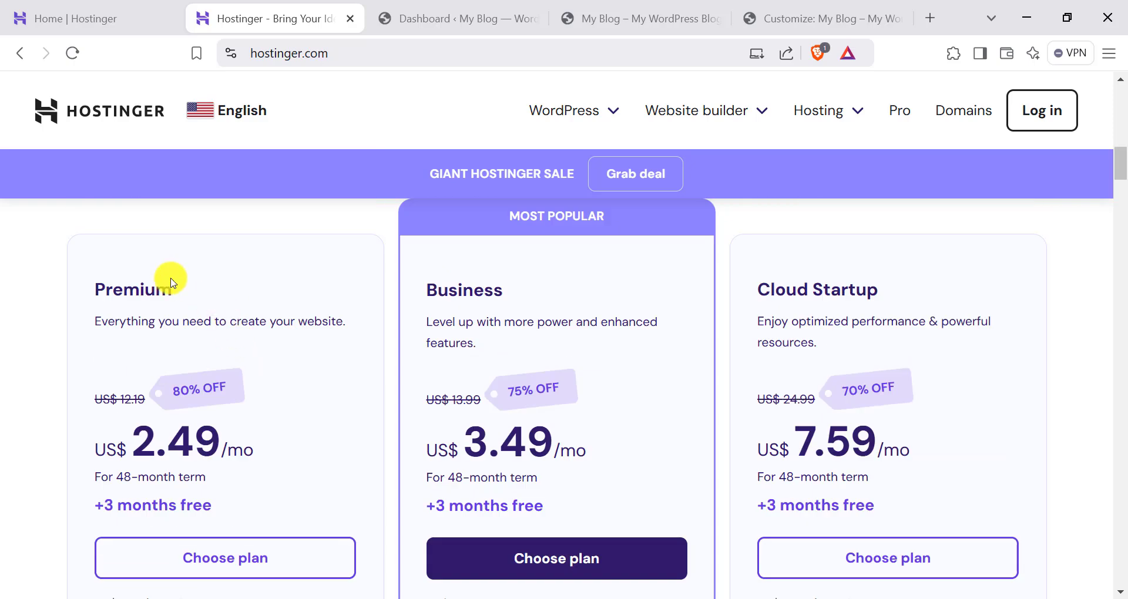
scroll(196, 390, "down", 4)
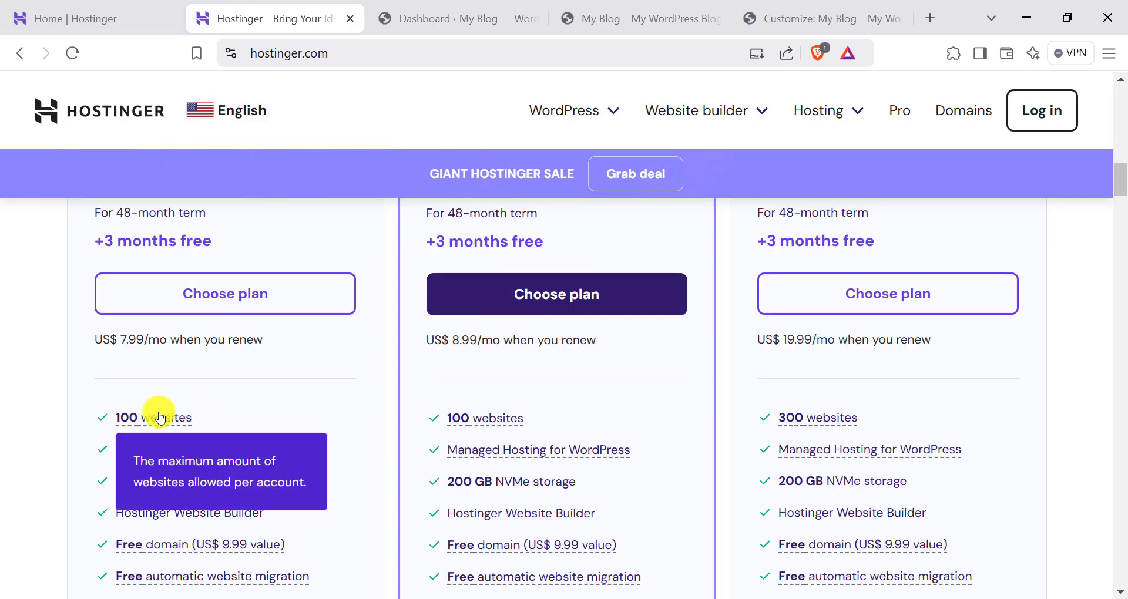
Choose the Premium hosting plan and set its period in the cart to 12 months.
scroll(227, 306, "up", 3)
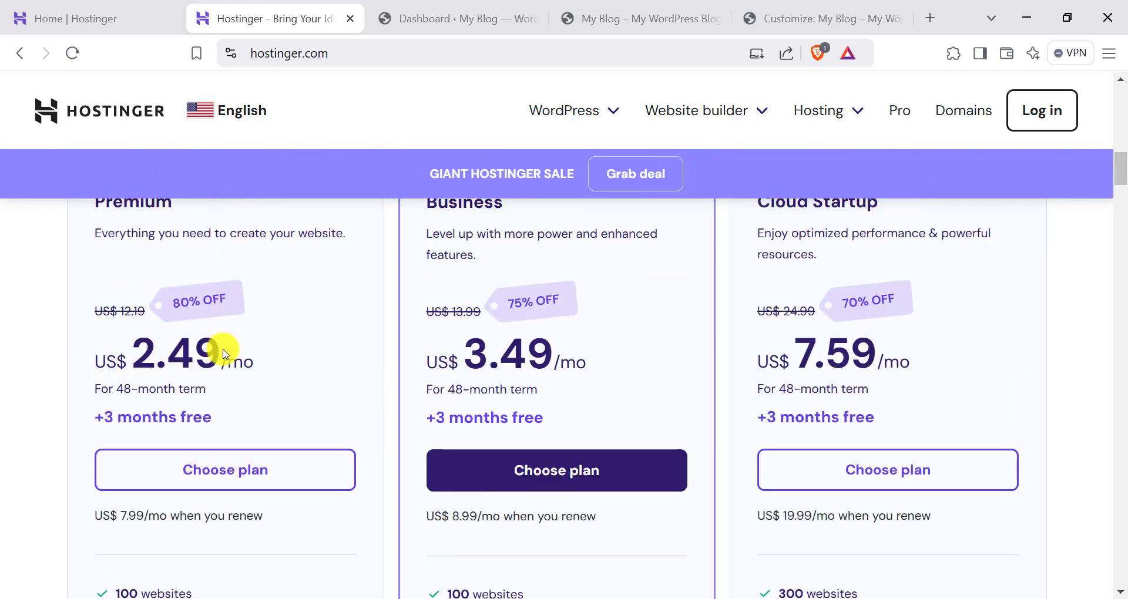
left_click(247, 471)
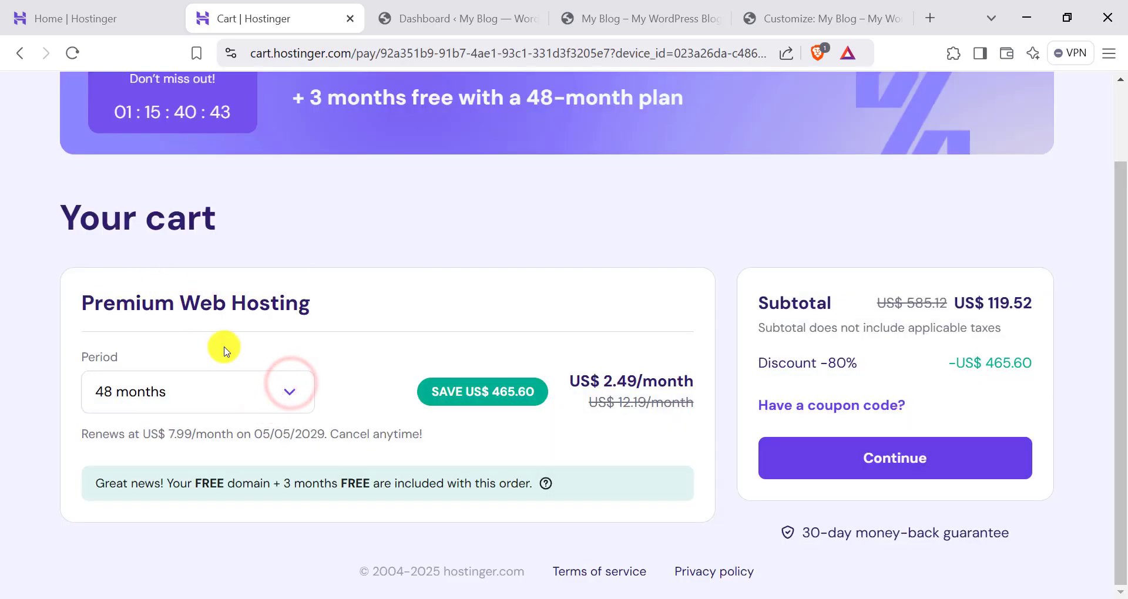
left_click(294, 397)
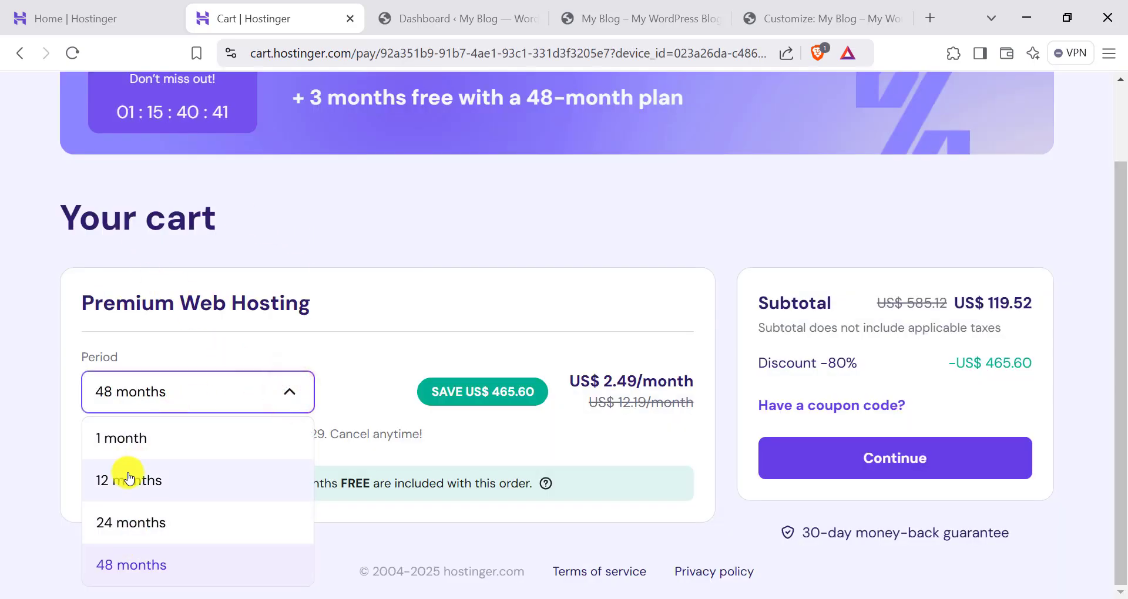
left_click(223, 476)
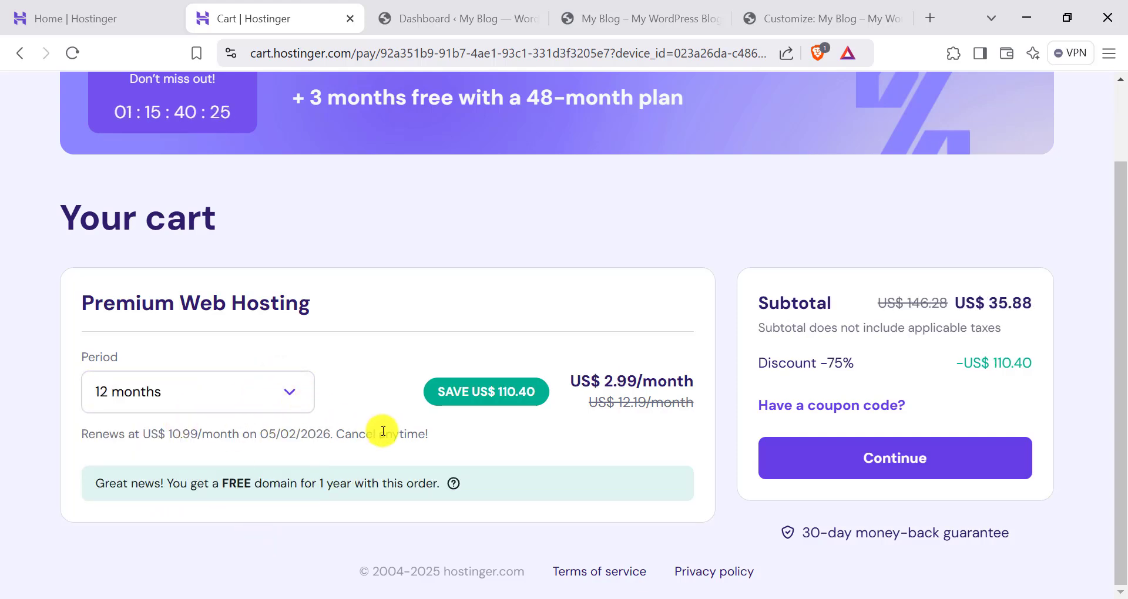
Check the cart's notice about the free domain included with the order.
left_click_drag(101, 485, 281, 480)
left_click(284, 479)
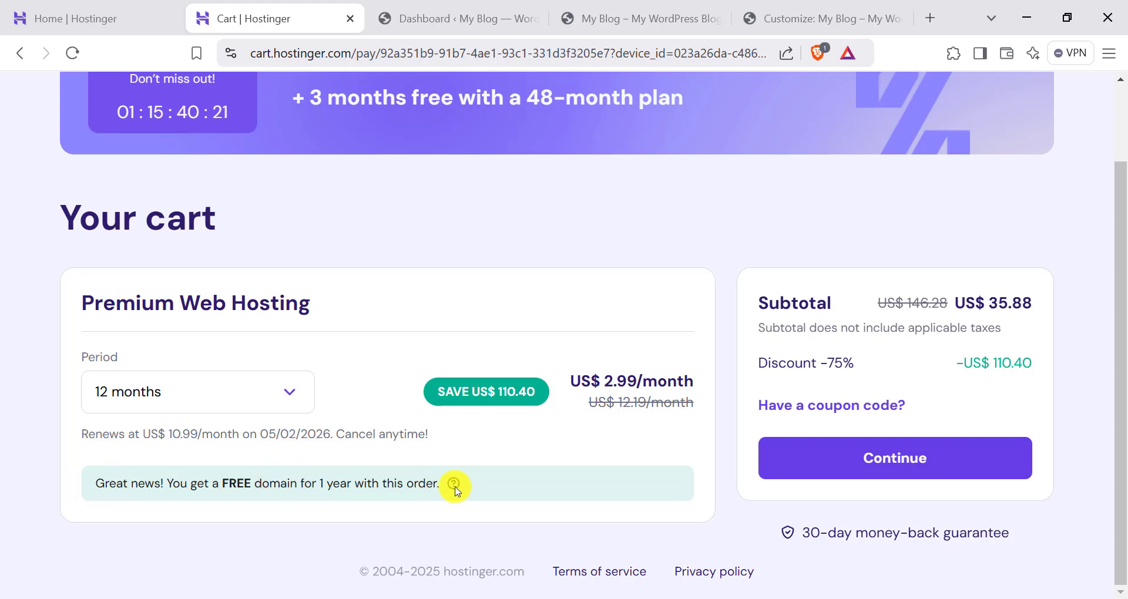
mouse_move(455, 486)
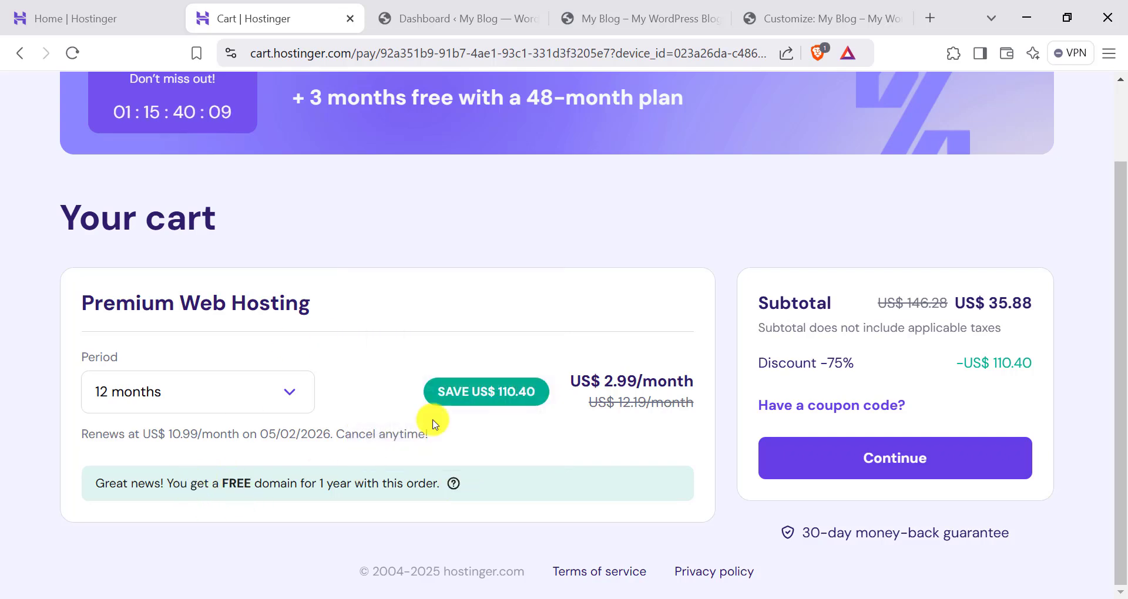
Continue from the cart to checkout and review the billing address, card payment fields and order summary.
left_click(897, 458)
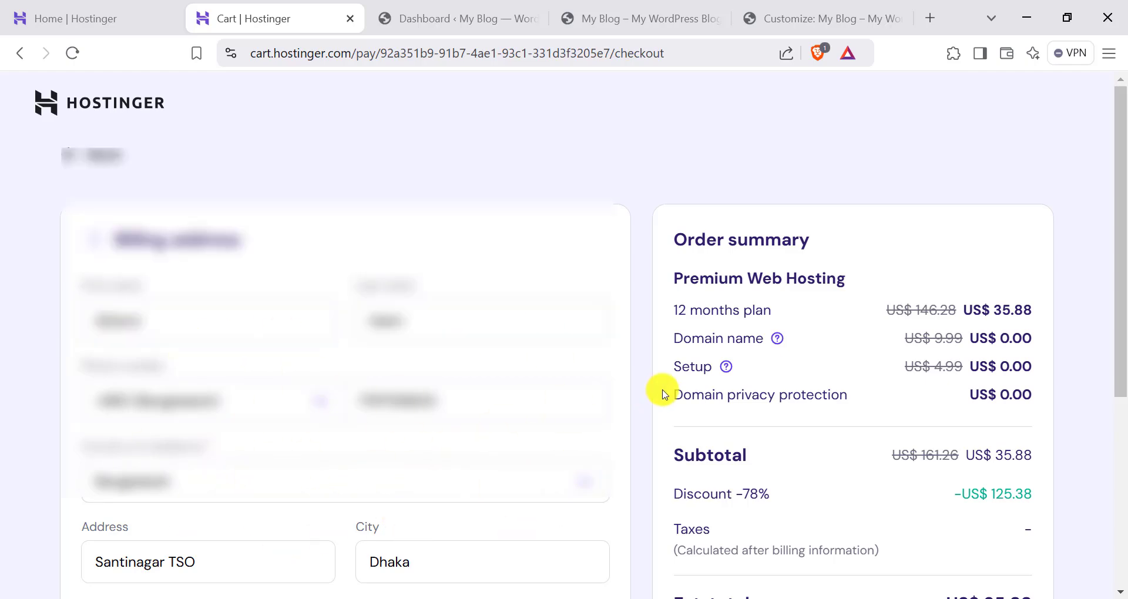
scroll(663, 393, "down", 5)
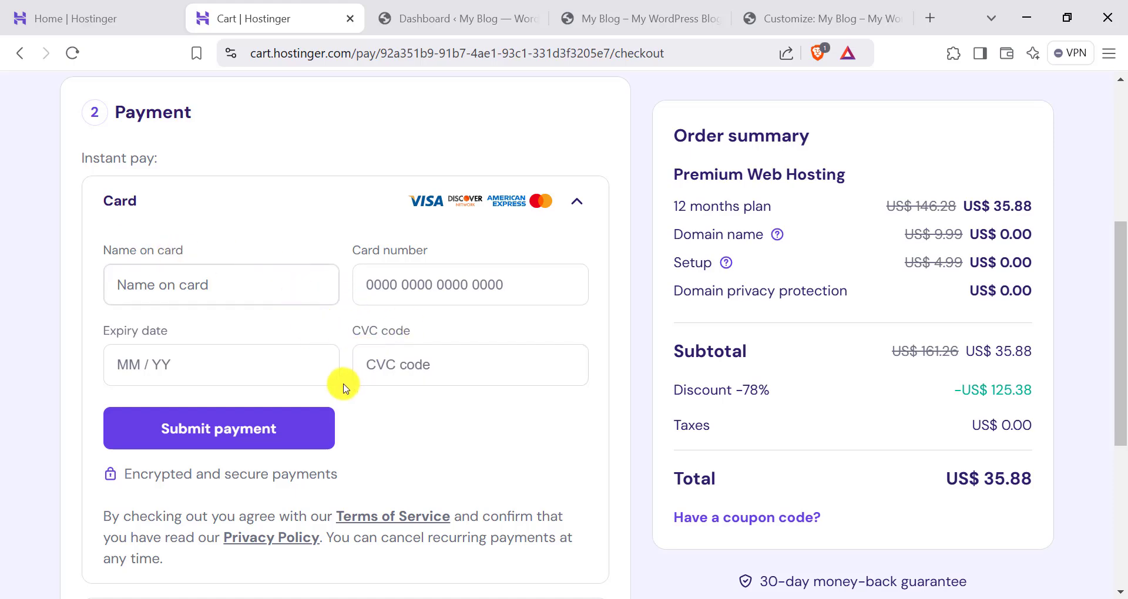
scroll(337, 384, "down", 5)
scroll(345, 423, "up", 5)
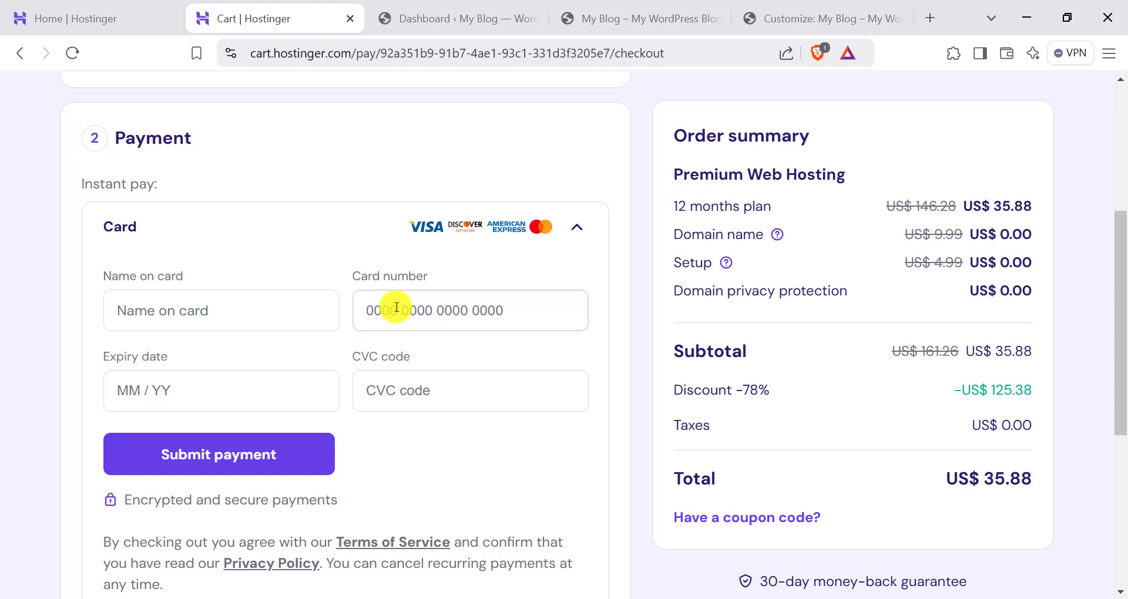
Open exonhost.com in a new tab and review its web, reseller, virtual and dedicated server offers.
left_click(938, 19)
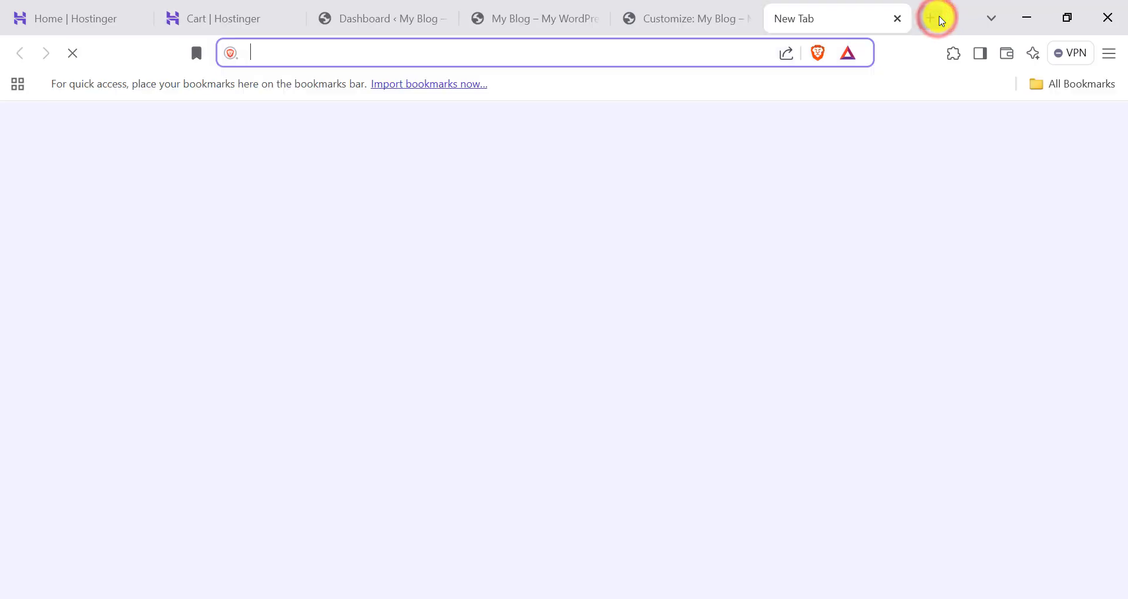
type("exon")
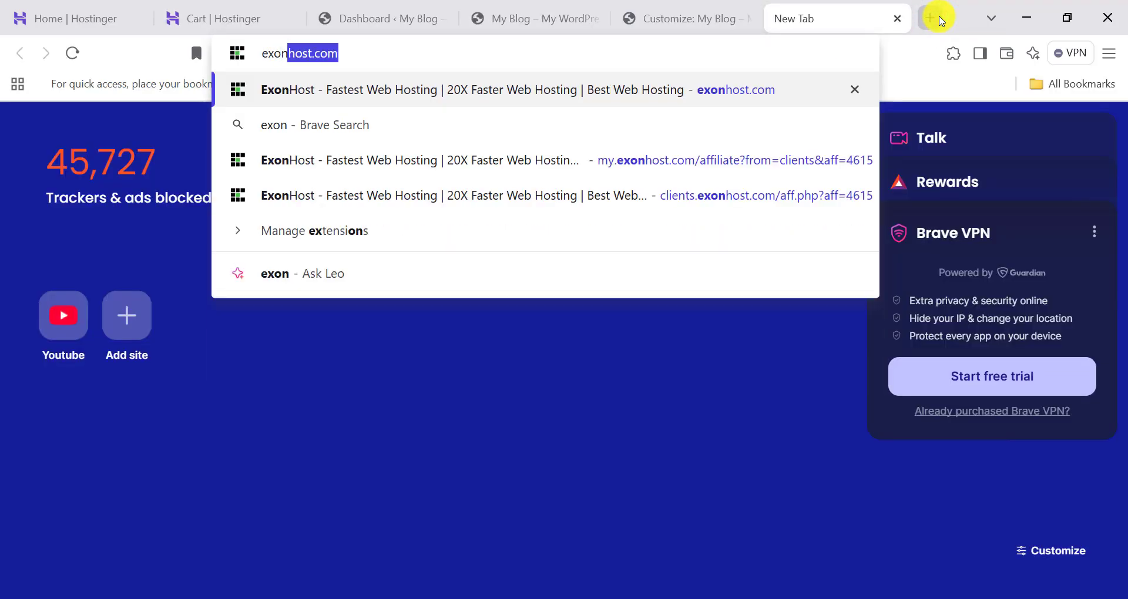
key("Return")
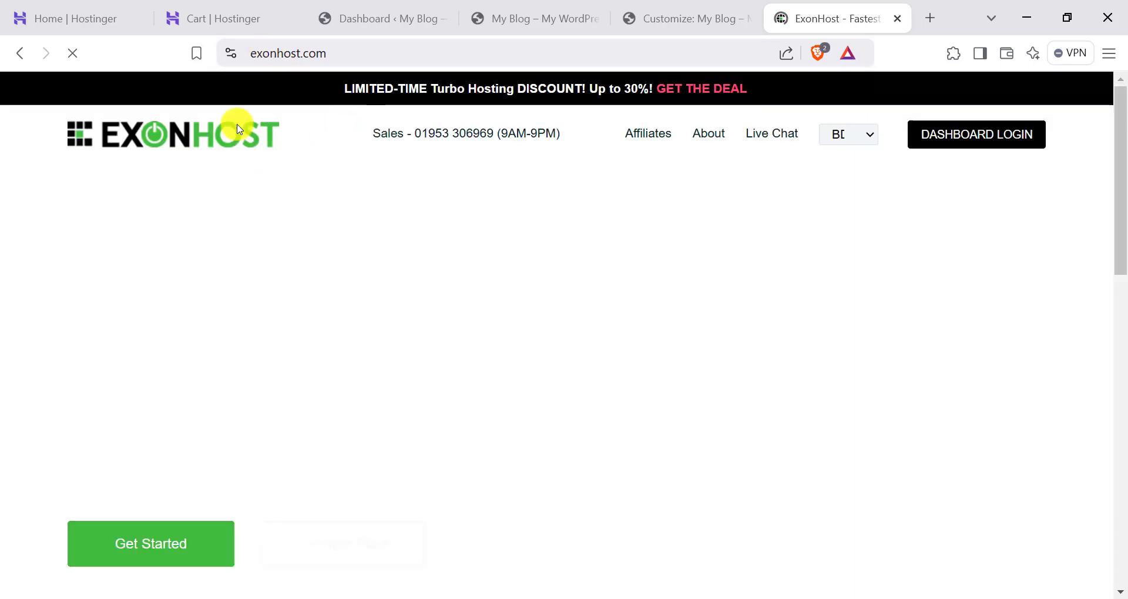
scroll(466, 312, "down", 8)
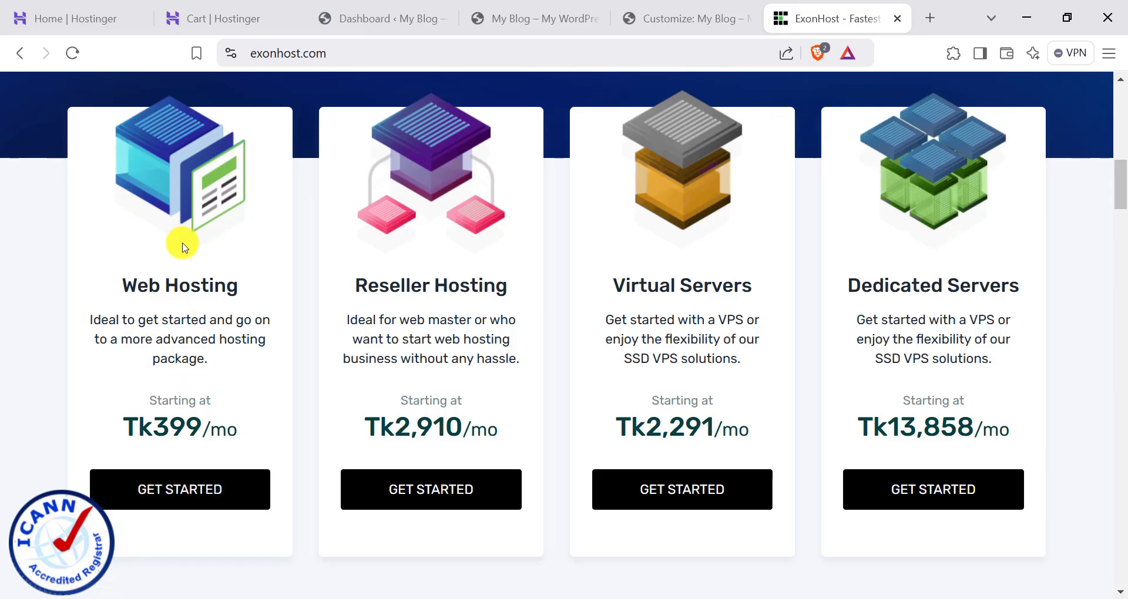
scroll(230, 252, "up", 4)
scroll(188, 307, "down", 3)
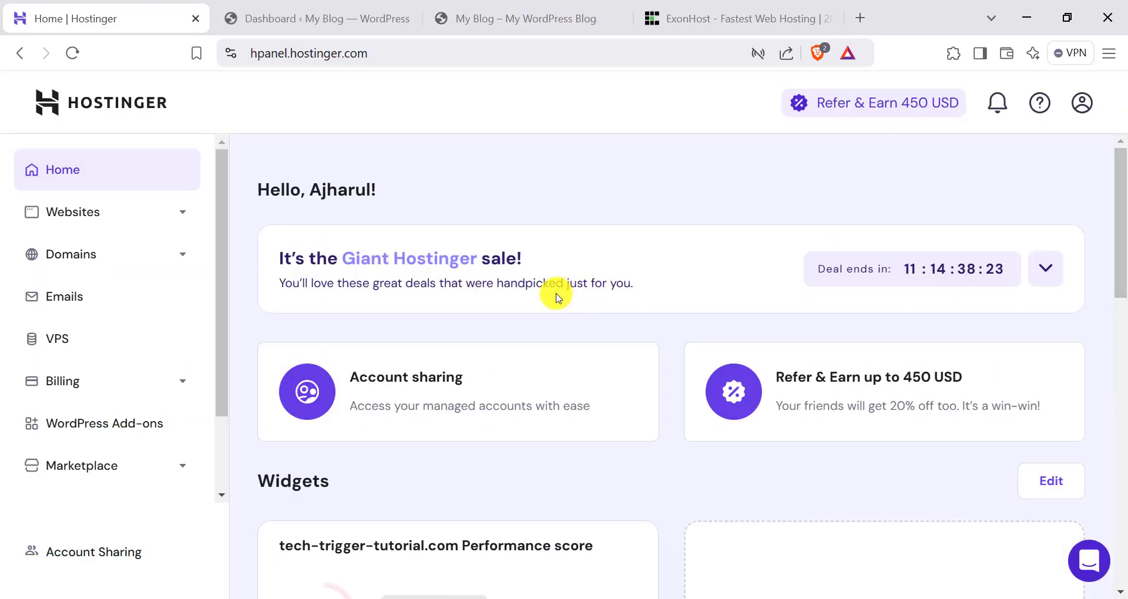
Review the Hostinger hPanel home page's hosting section and open the list of websites.
scroll(537, 343, "down", 10)
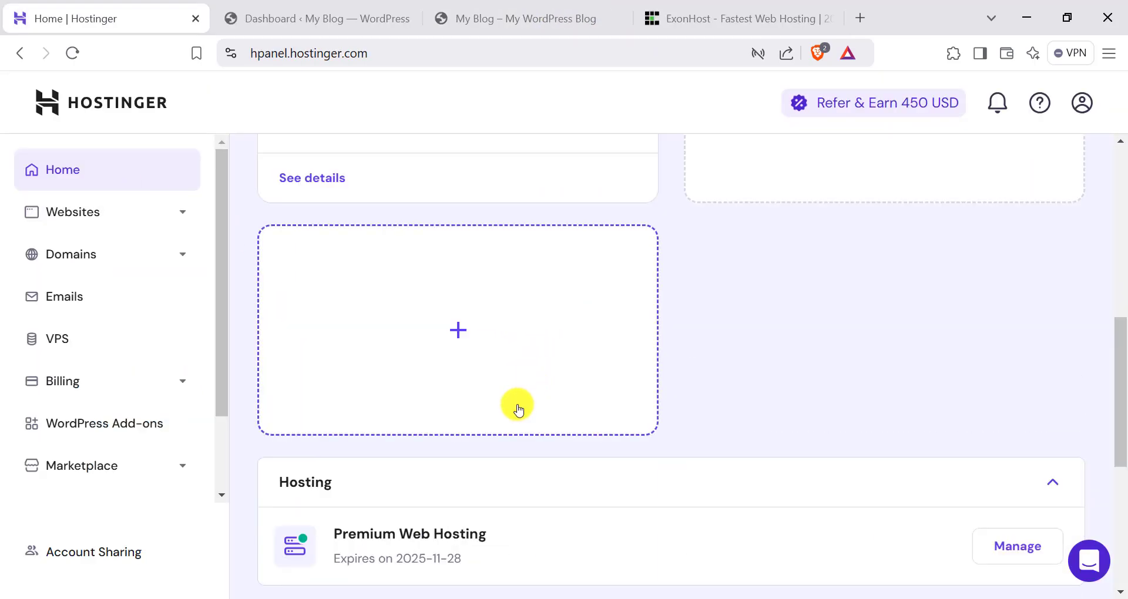
scroll(517, 409, "up", 10)
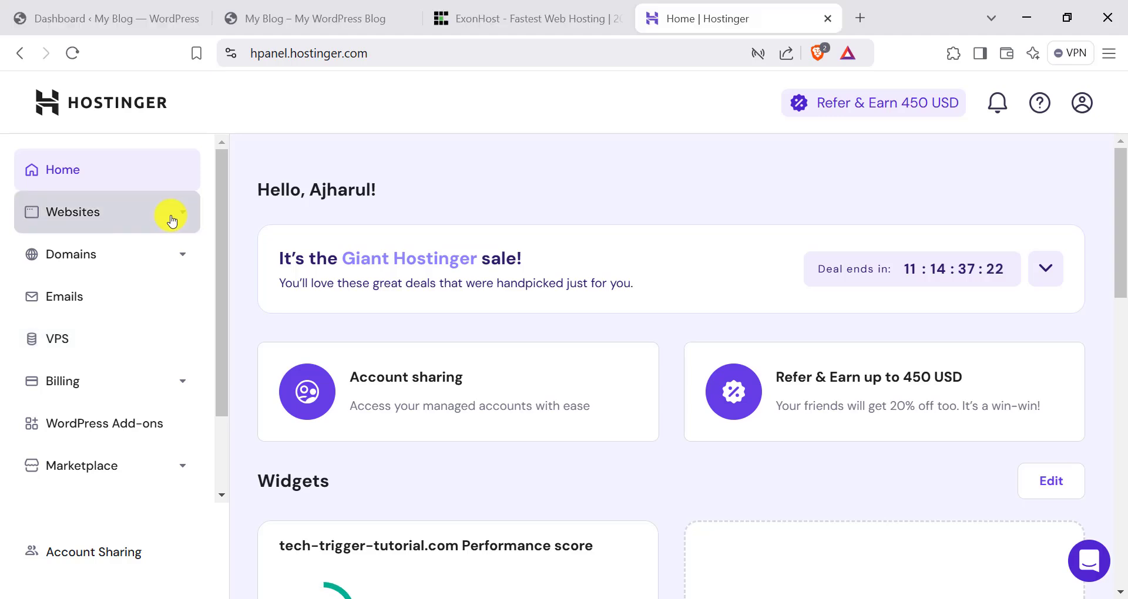
left_click(171, 219)
left_click(82, 263)
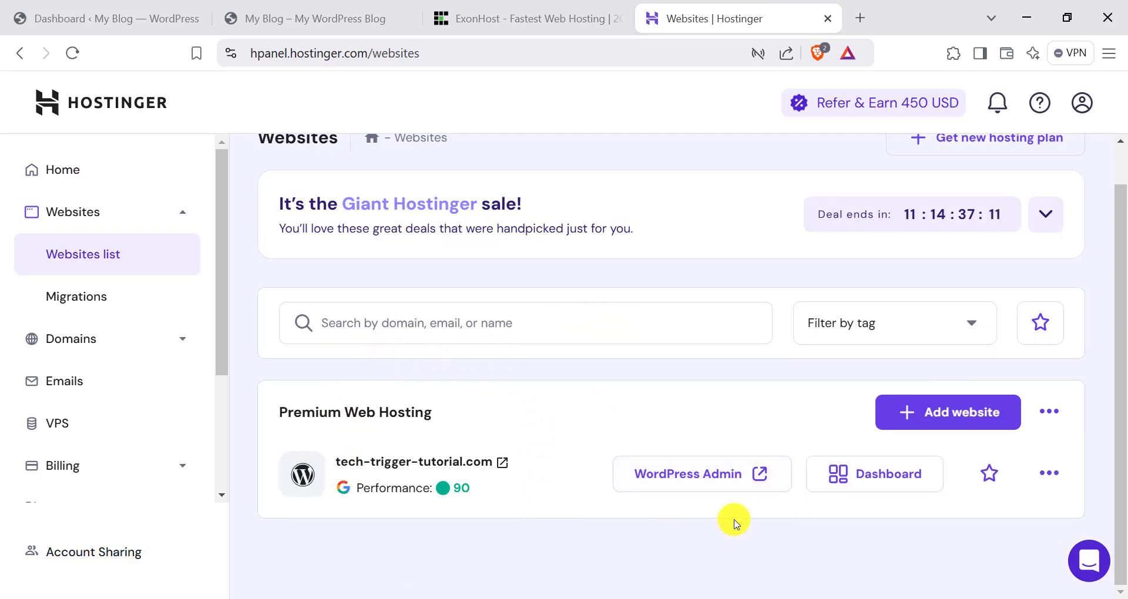
Check the existing website's extra options, and start adding a new WordPress website under Premium Web Hosting.
left_click(1043, 479)
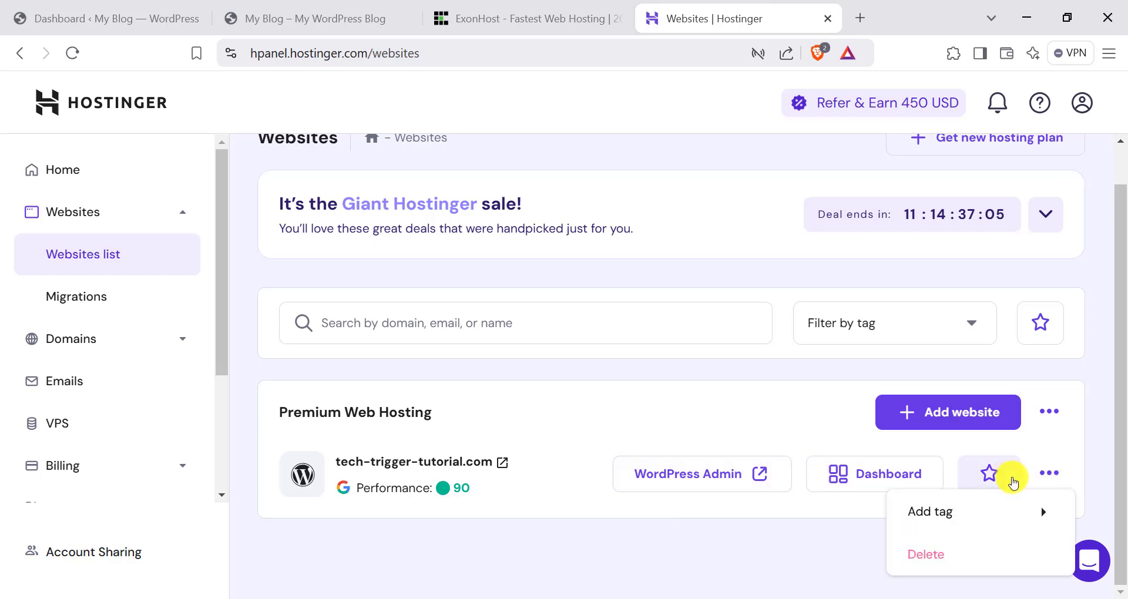
left_click(1048, 473)
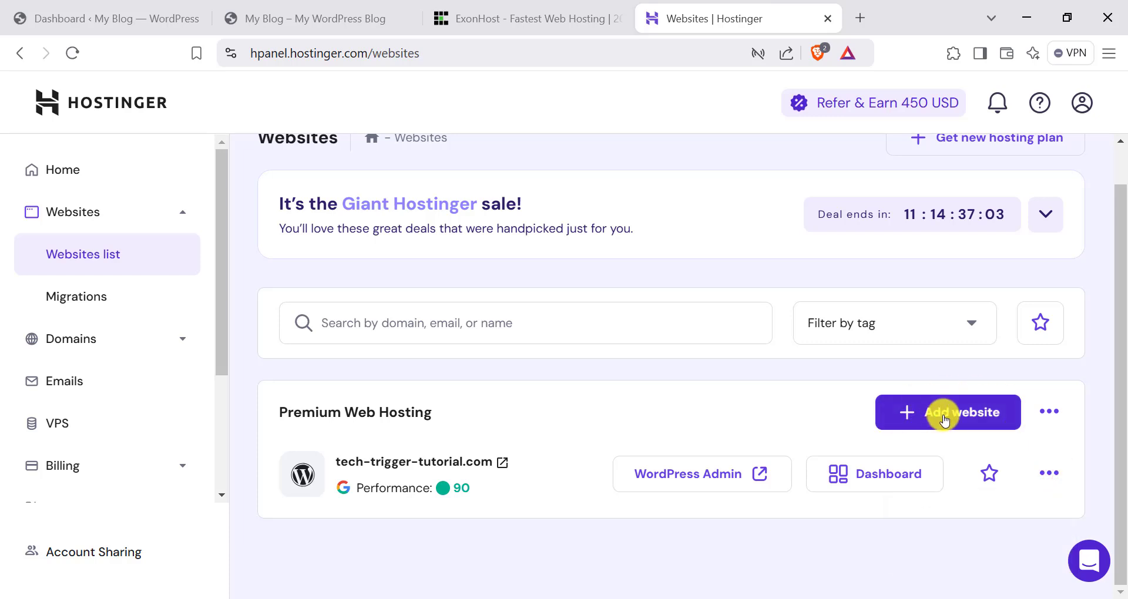
left_click(943, 417)
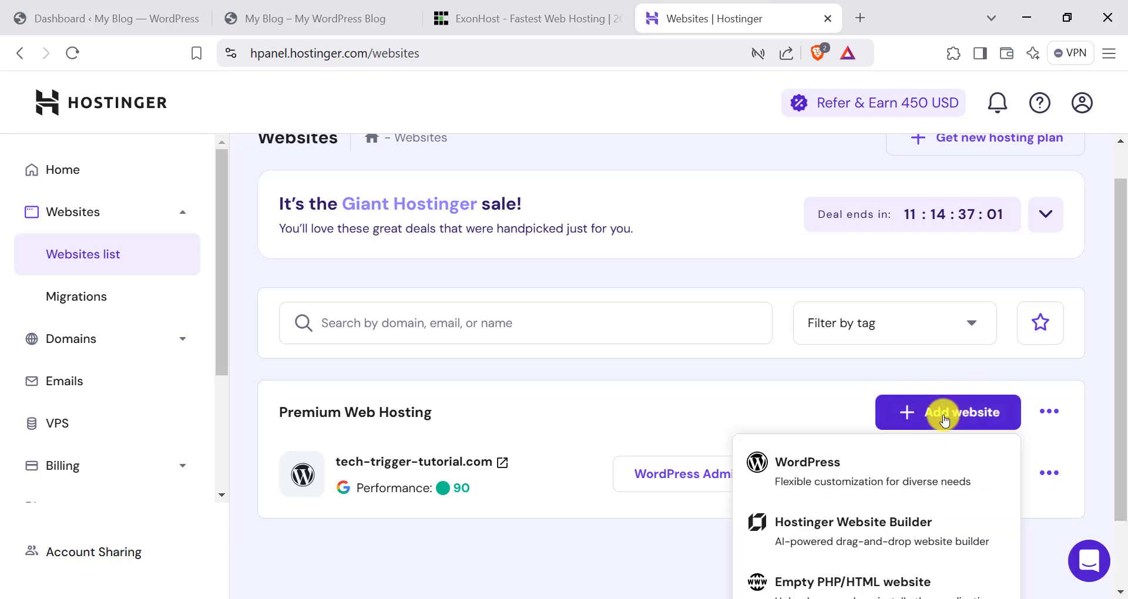
left_click(811, 478)
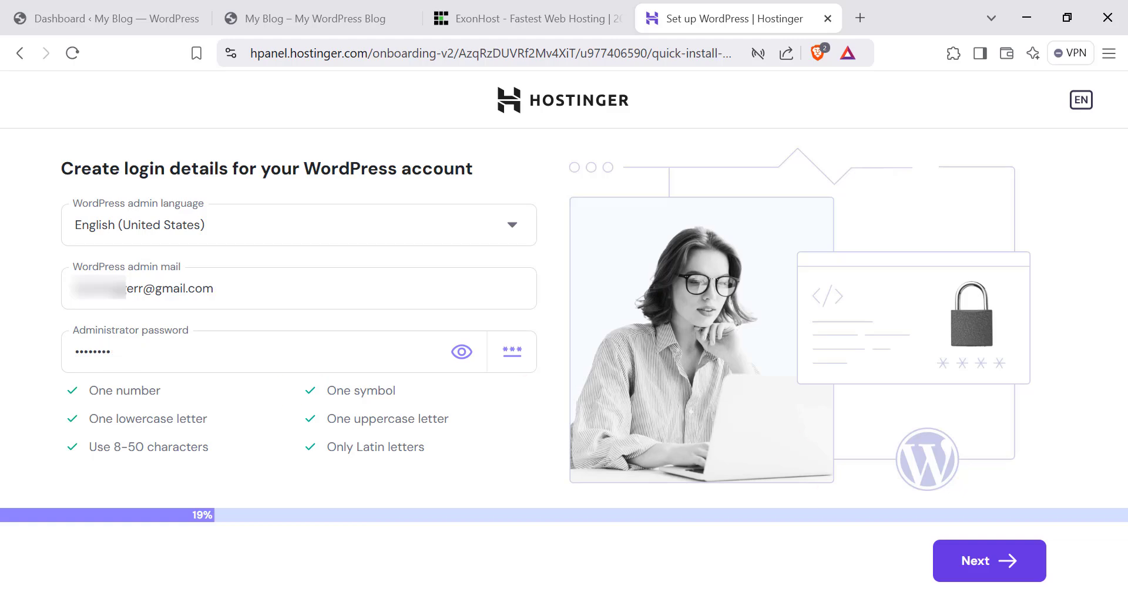
Submit the WordPress admin login details and browse the prebuilt website templates under All.
left_click(984, 564)
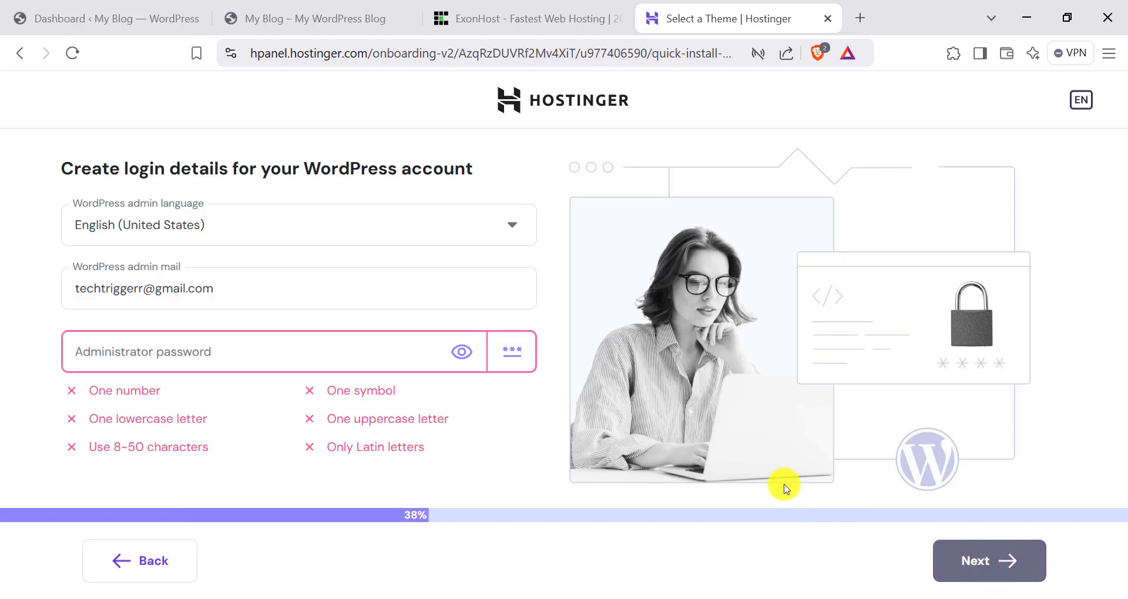
scroll(541, 352, "down", 5)
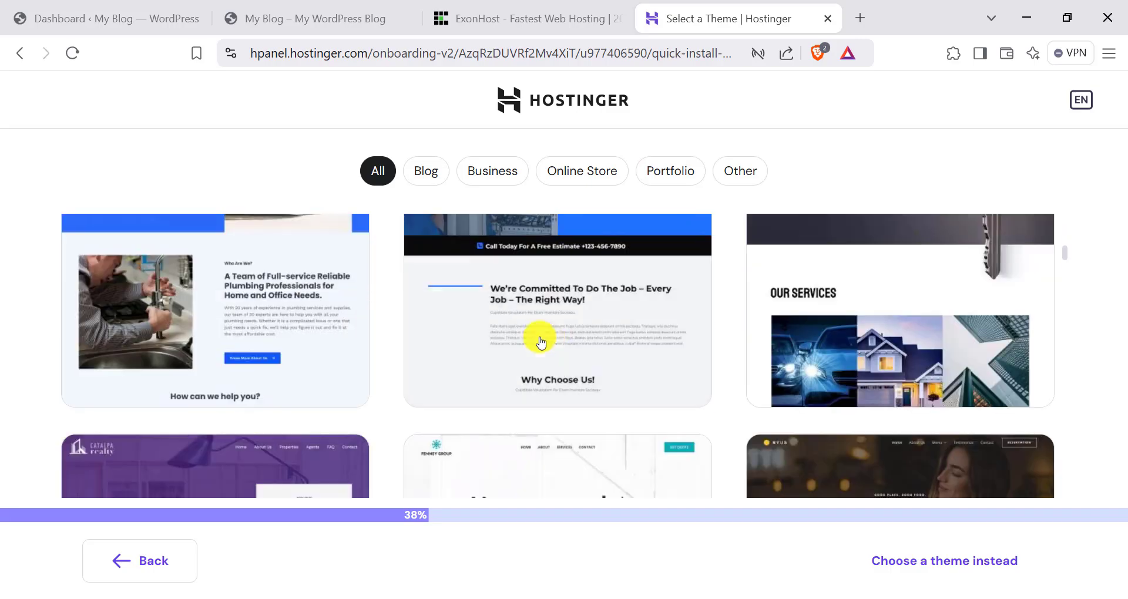
scroll(541, 341, "up", 4)
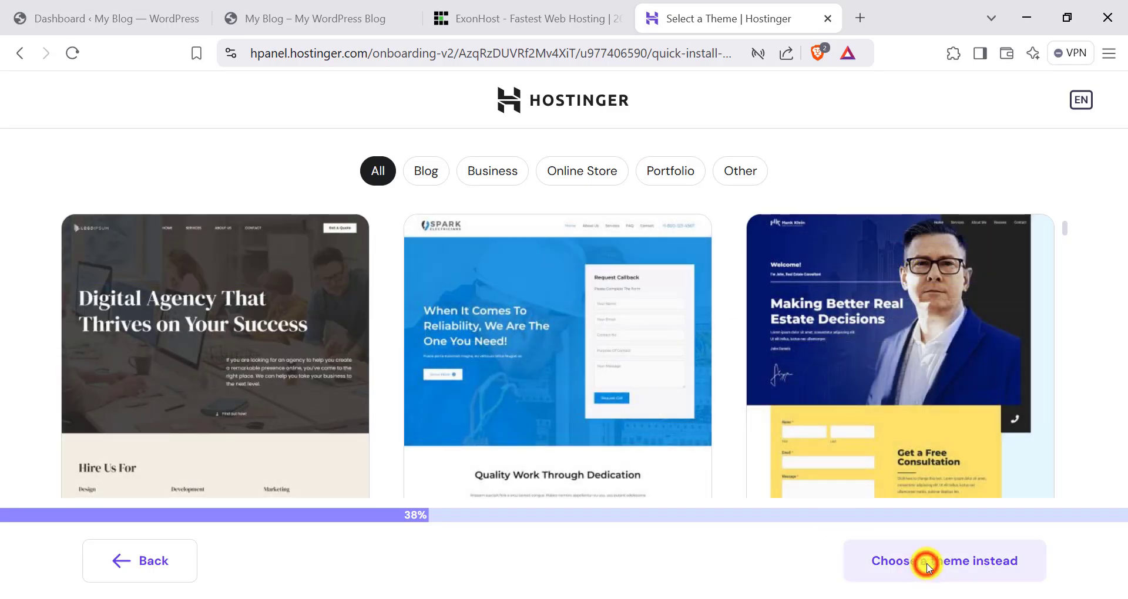
Choose a starter theme instead of a prebuilt template, keeping the default Twenty Twenty-Five theme.
left_click(926, 566)
scroll(491, 423, "down", 2)
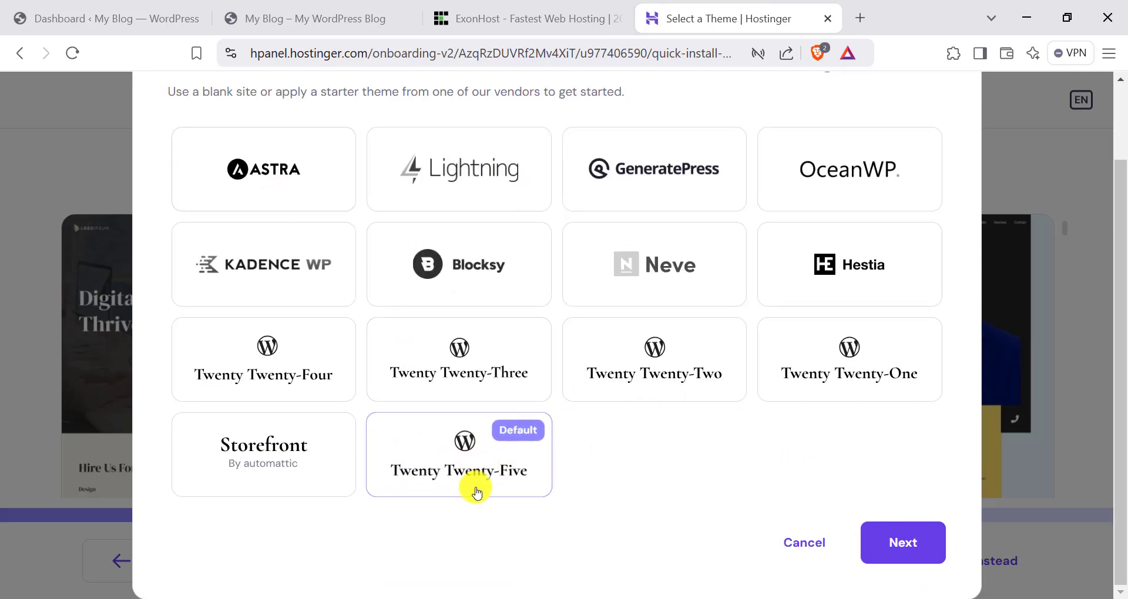
left_click(897, 547)
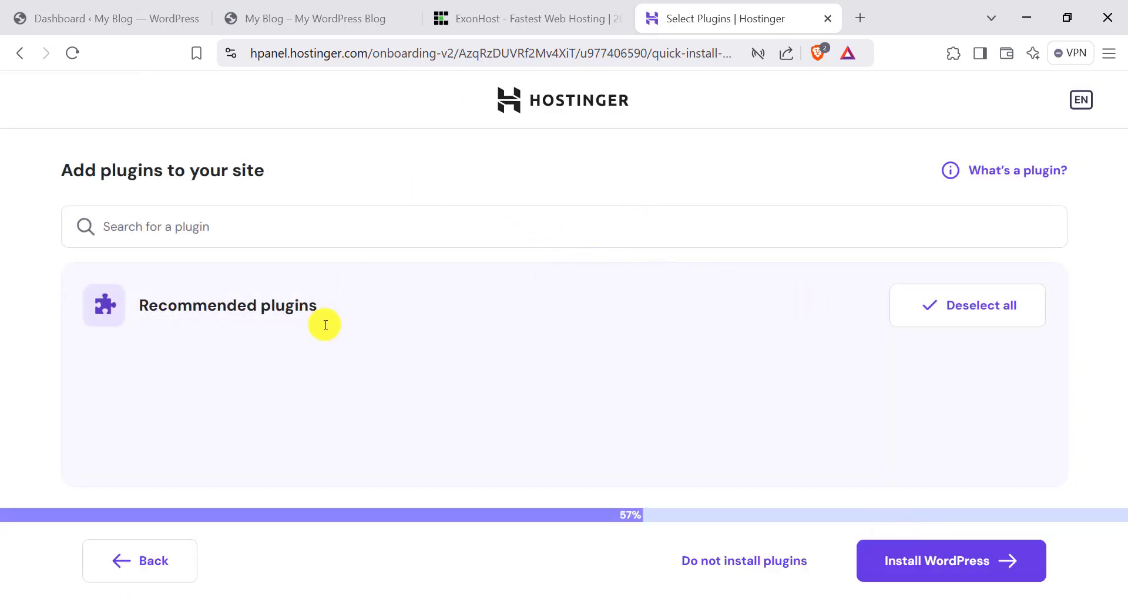
Review the recommended plugins, deselect them all, and continue without installing any plugins.
scroll(390, 353, "down", 5)
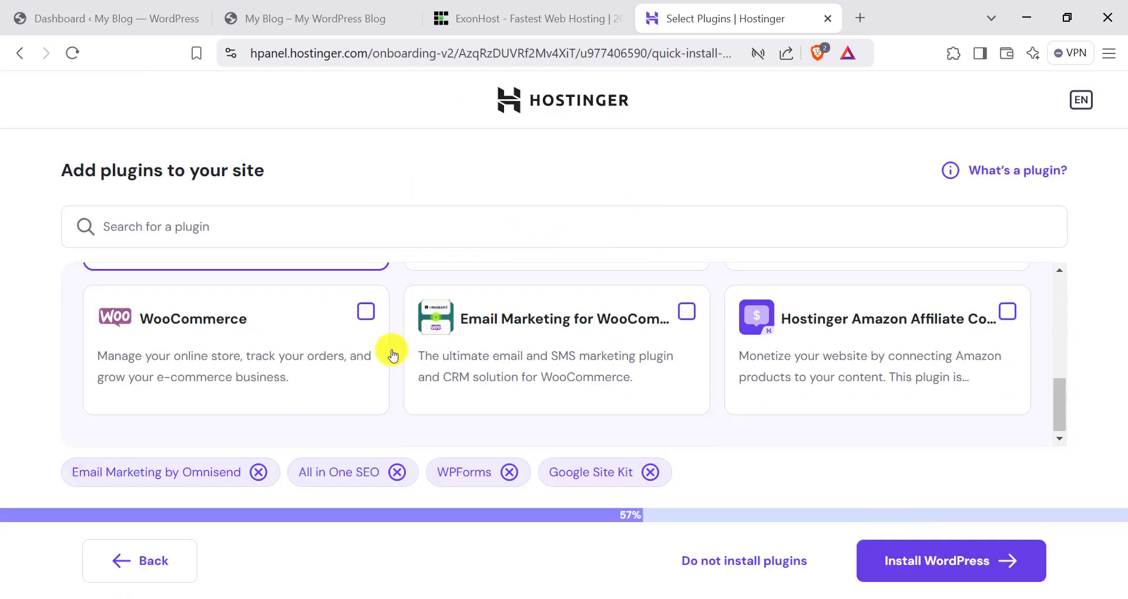
scroll(734, 379, "up", 5)
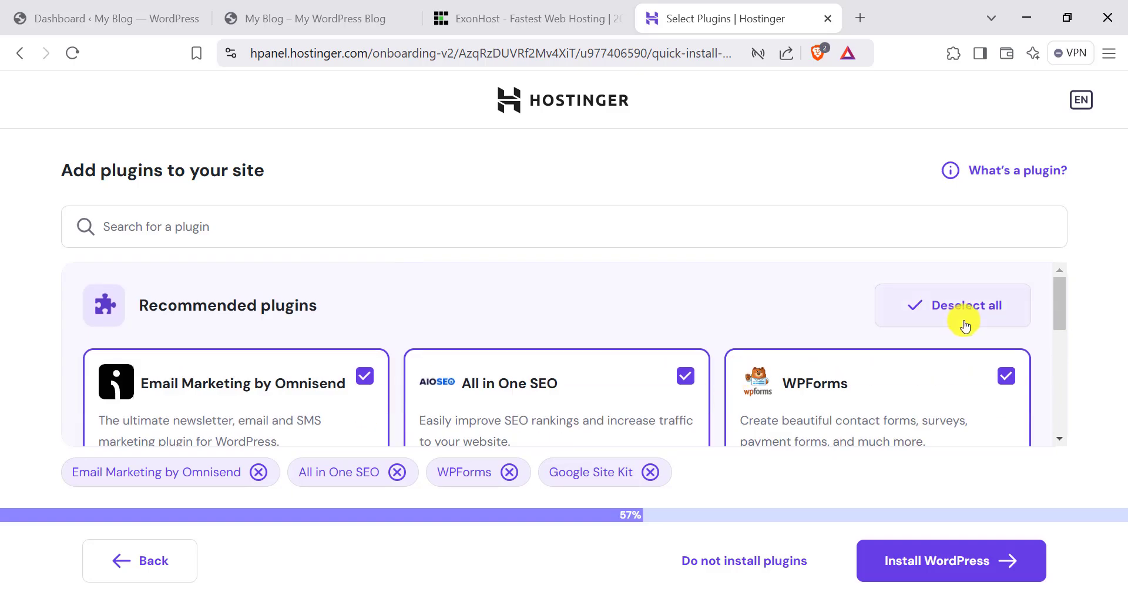
scroll(415, 352, "down", 5)
scroll(760, 378, "up", 5)
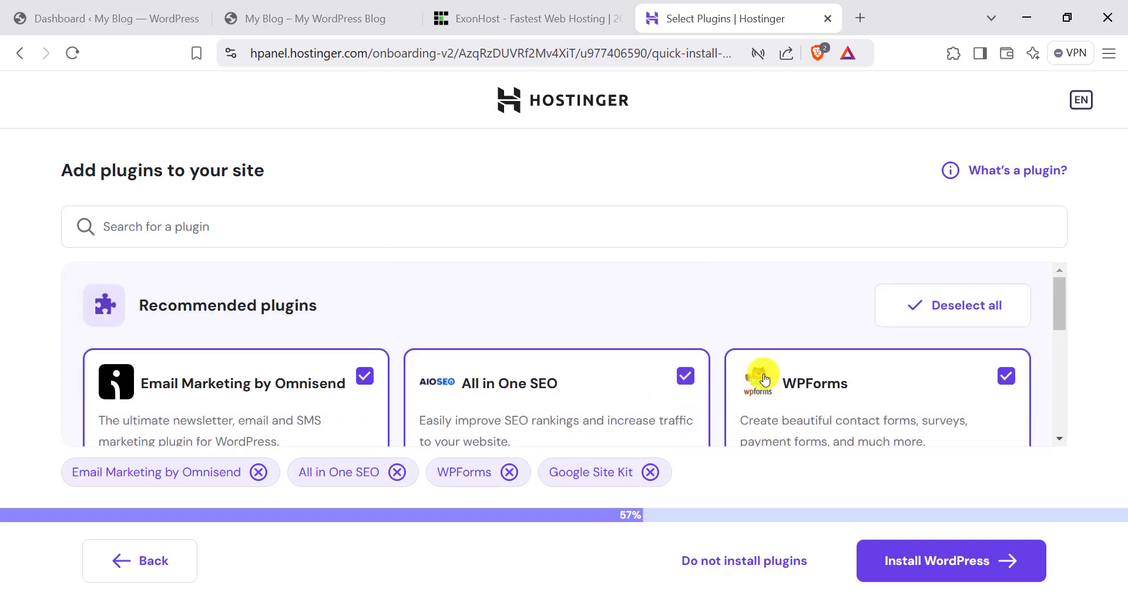
left_click(949, 310)
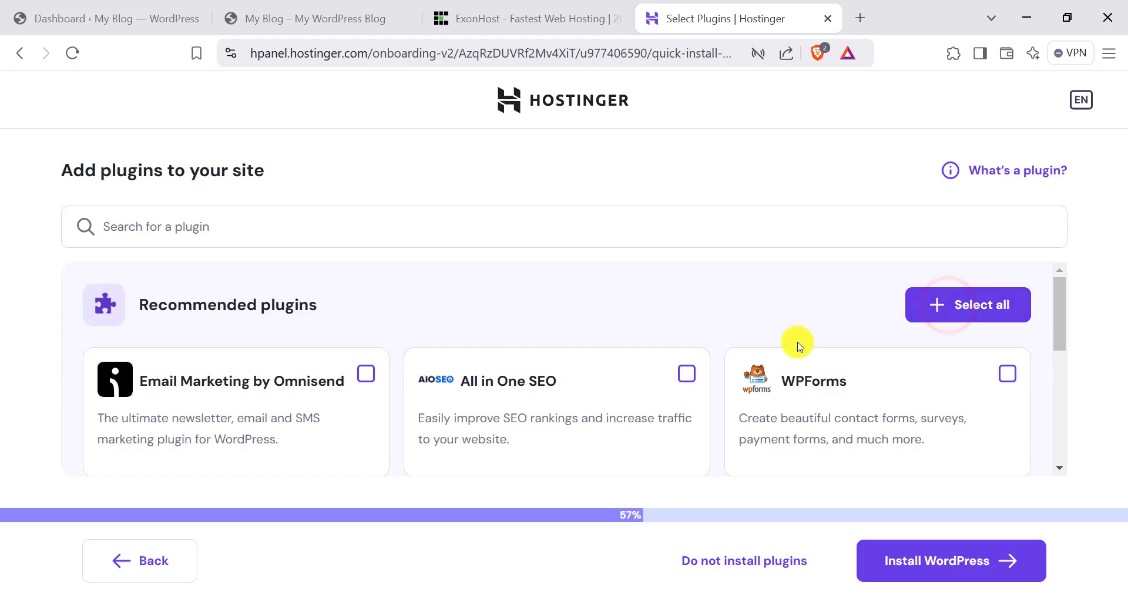
scroll(811, 364, "down", 5)
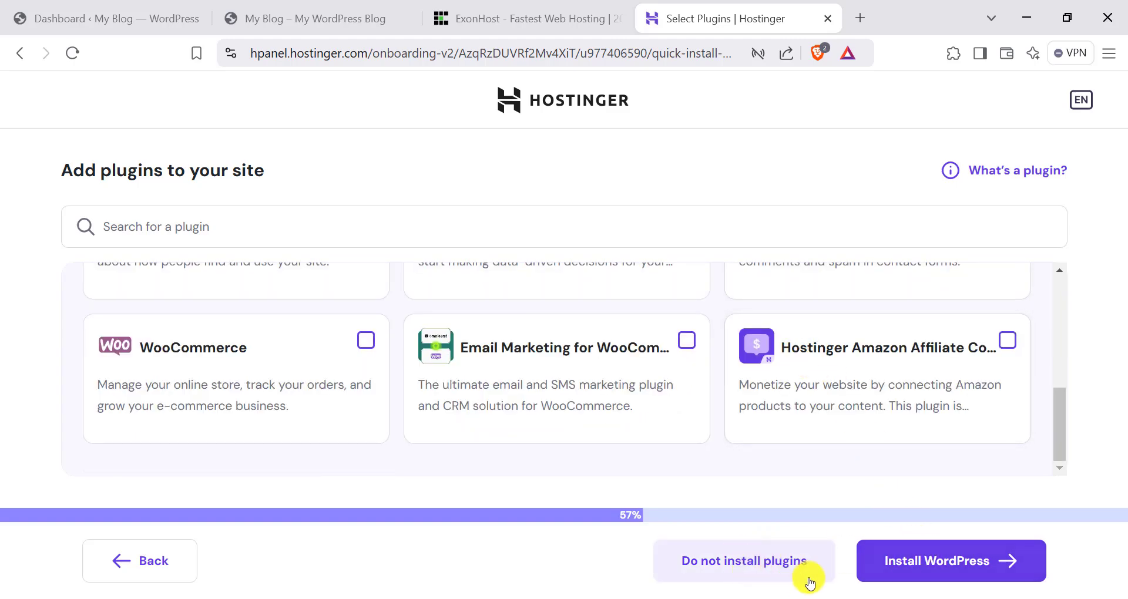
left_click(755, 565)
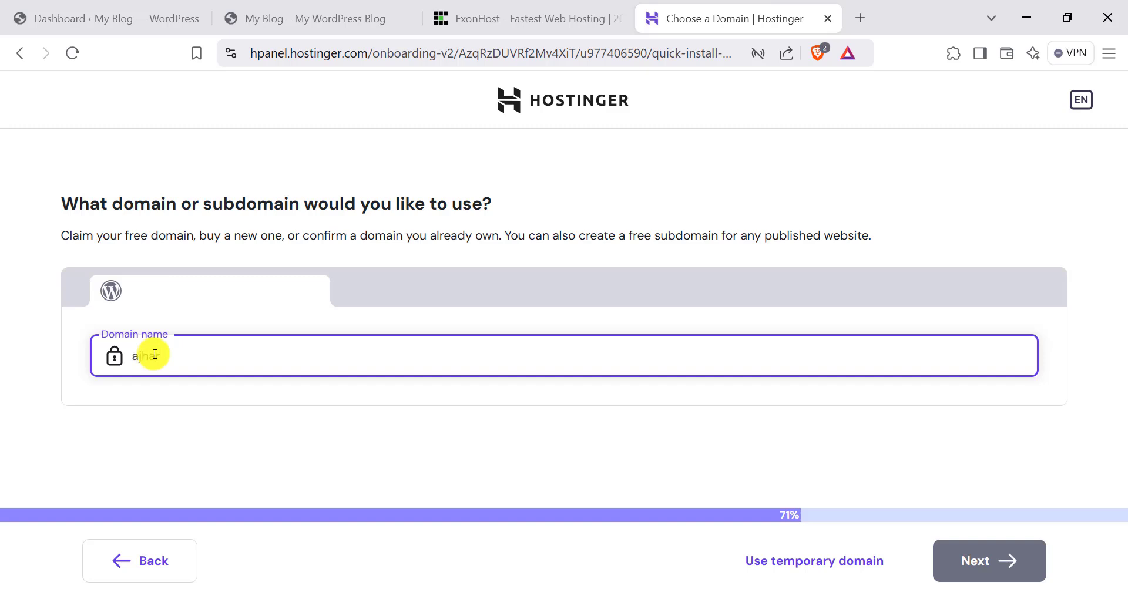
Enter the personal-name domain, pick the suggested free subdomain under tech-trigger-tutorial.com, and continue the setup.
type("-rashed.com")
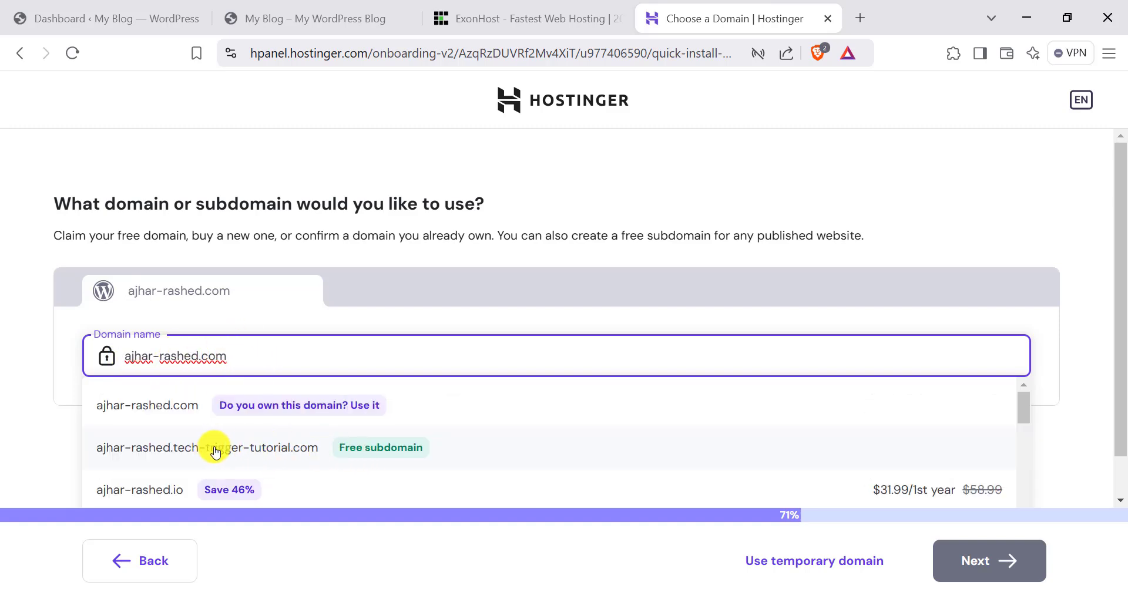
left_click(215, 451)
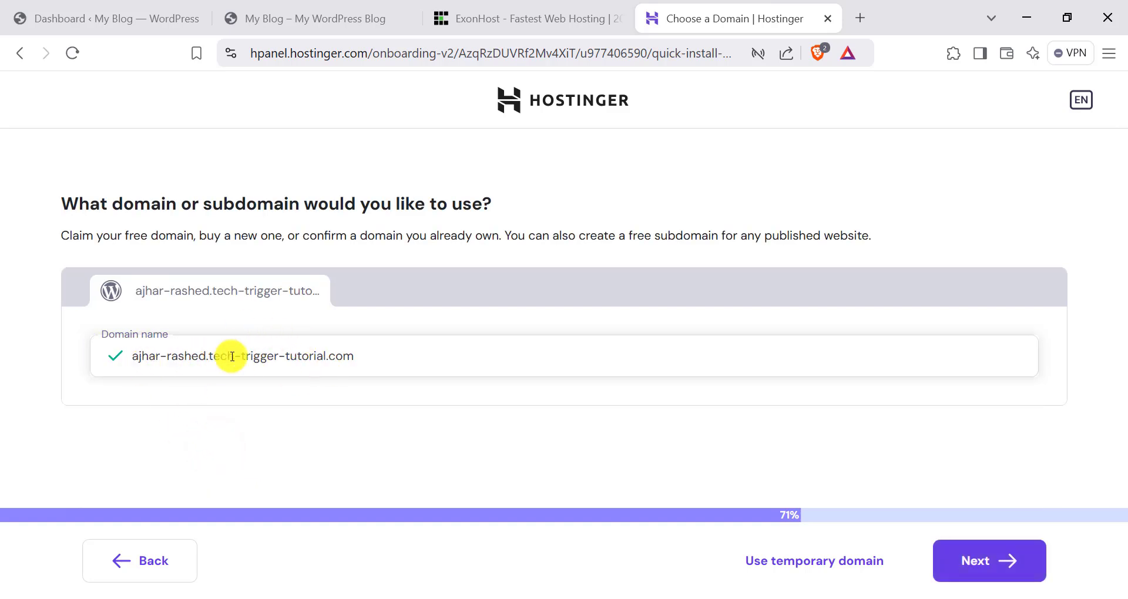
left_click_drag(210, 356, 356, 356)
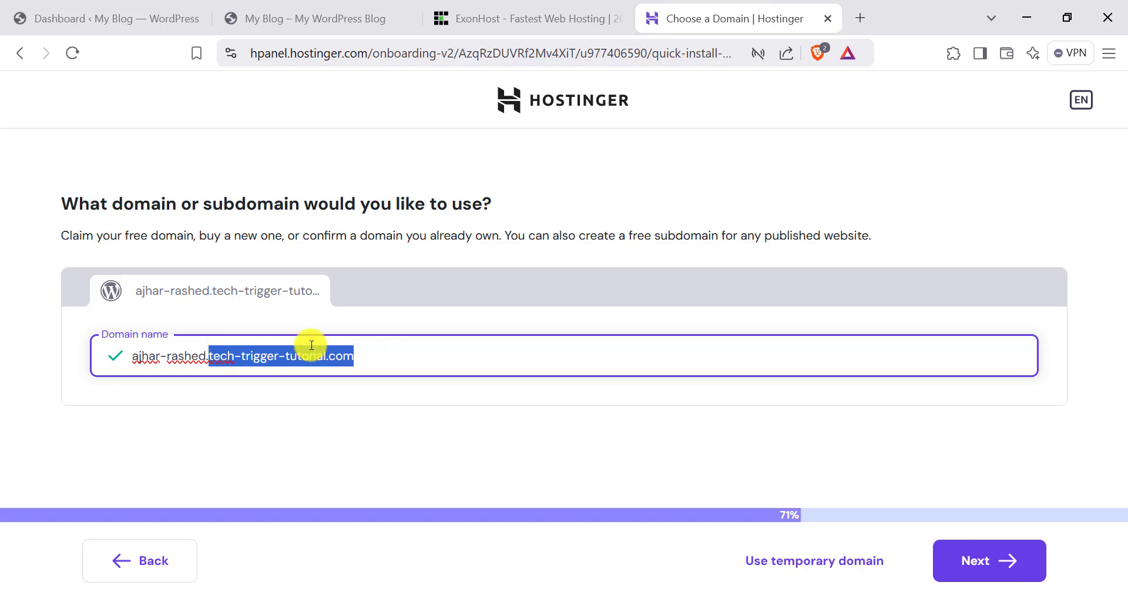
left_click(199, 356)
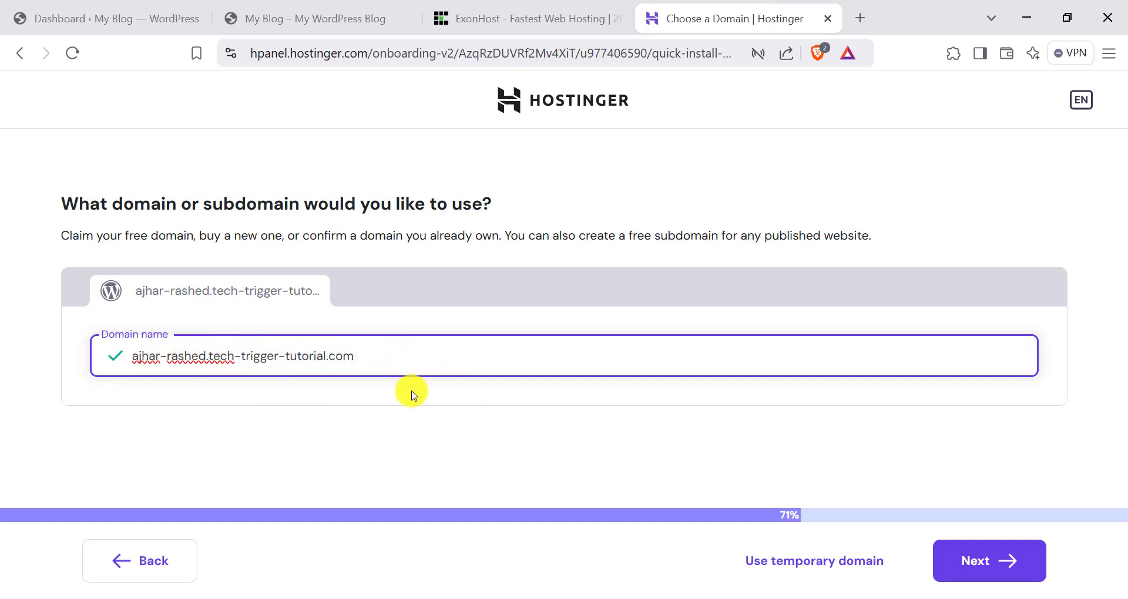
left_click(1013, 566)
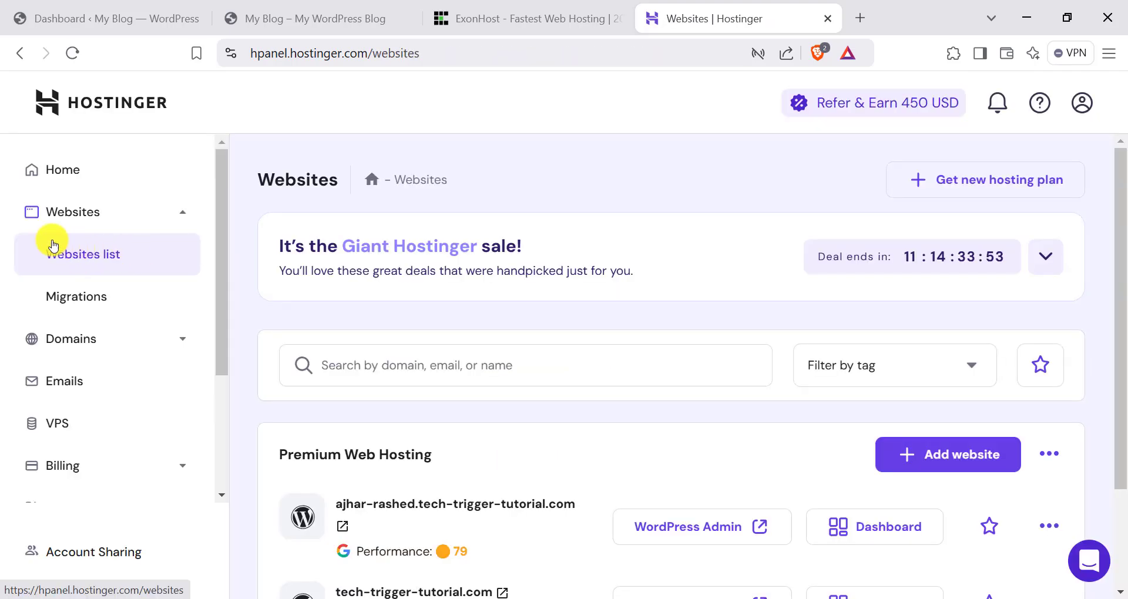
Open the hosting dashboard of tech-trigger-tutorial.com, look over its overview, and launch the site's WordPress admin.
scroll(423, 327, "down", 2)
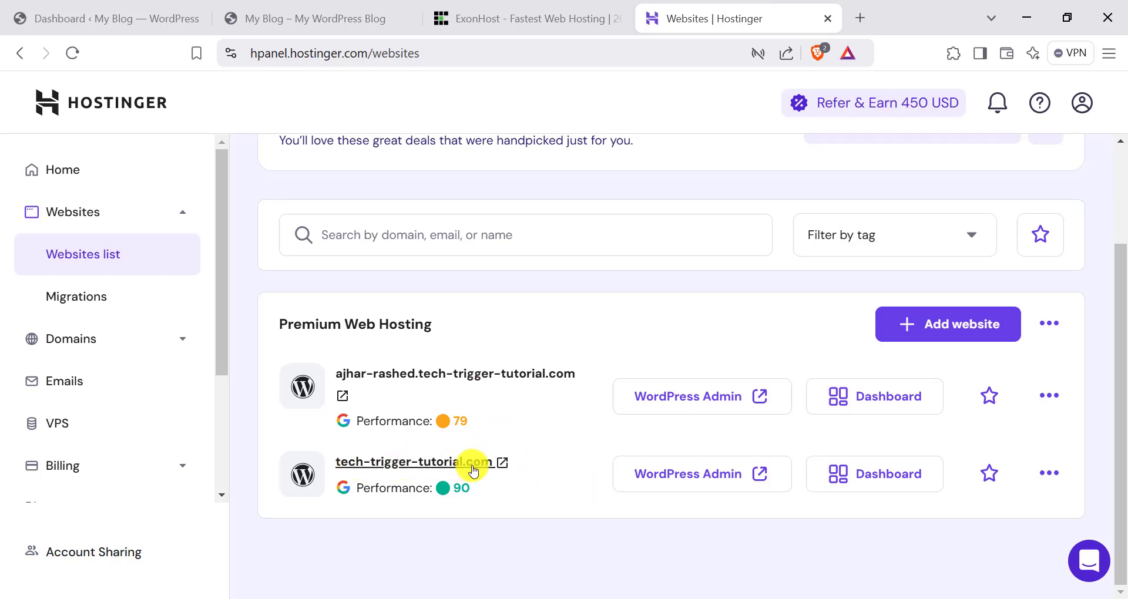
left_click(856, 480)
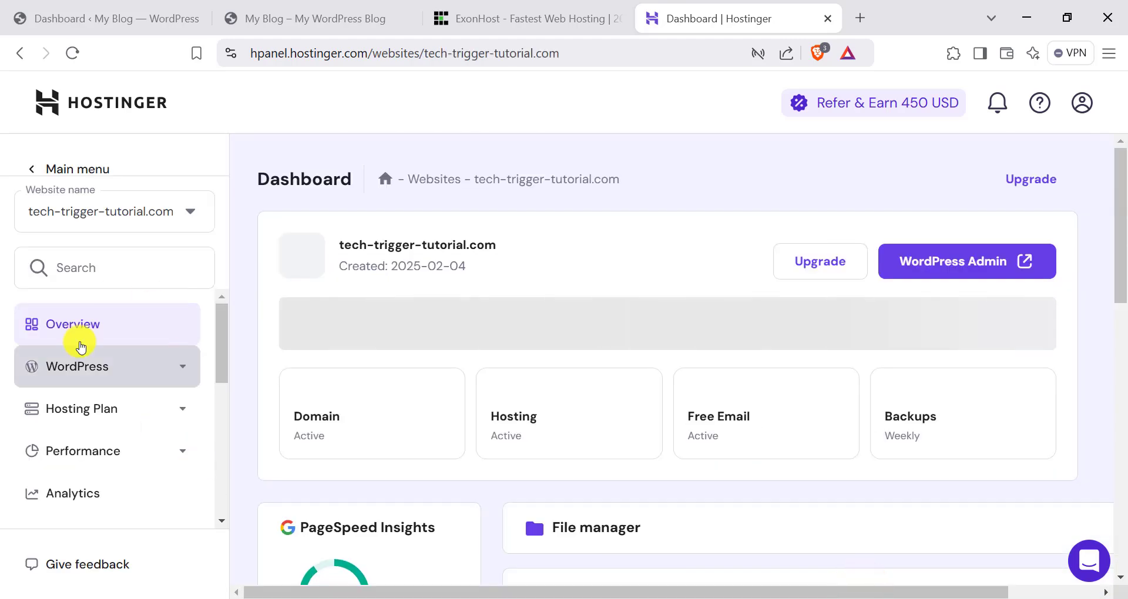
scroll(454, 433, "down", 4)
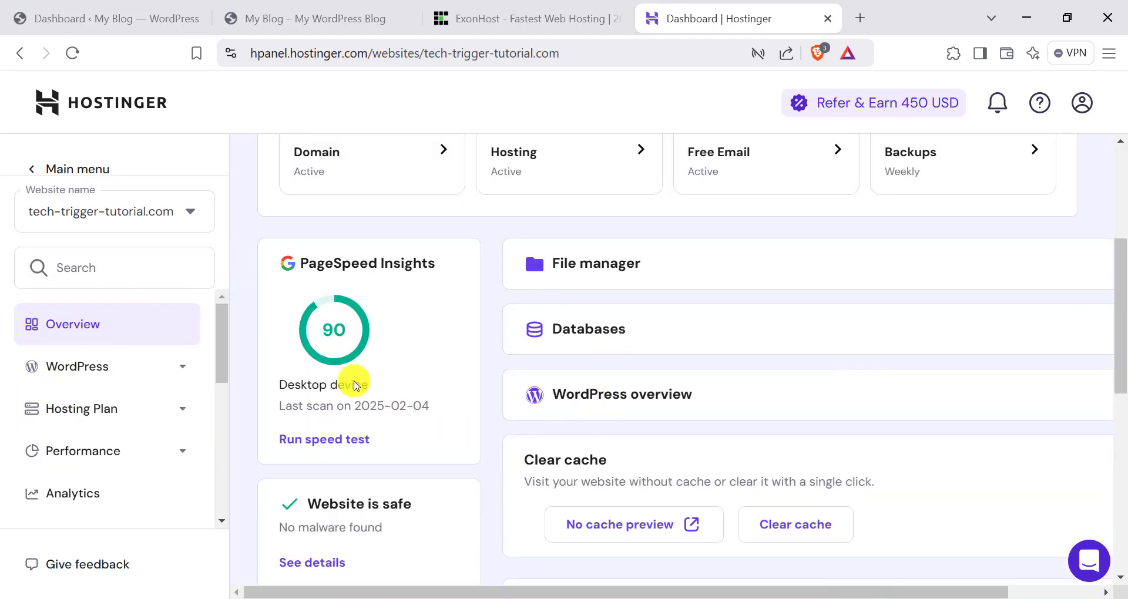
scroll(355, 386, "up", 3)
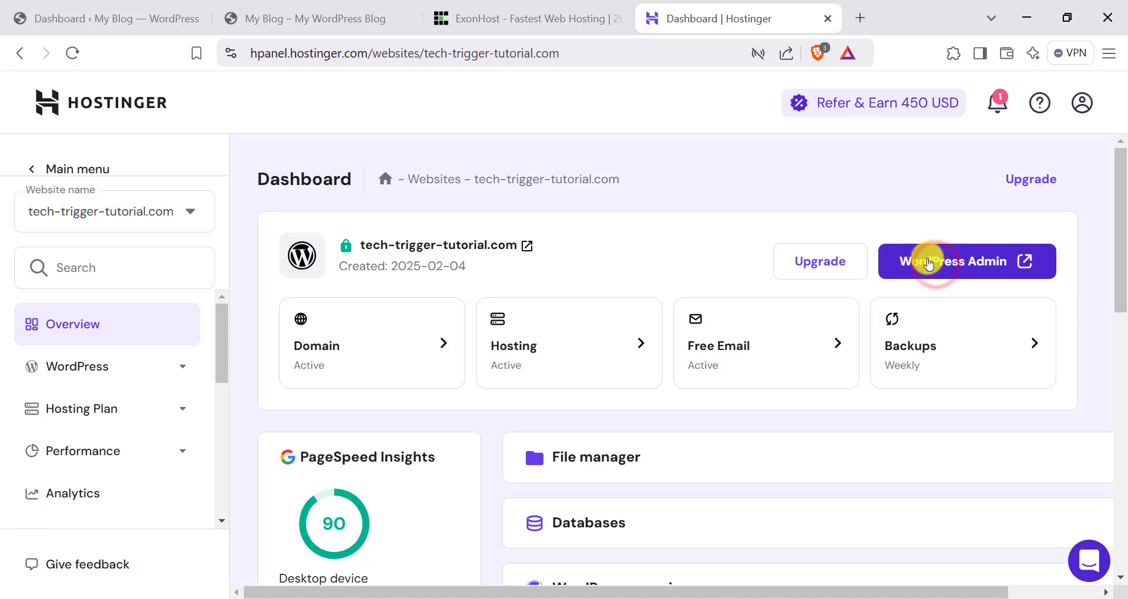
left_click(928, 267)
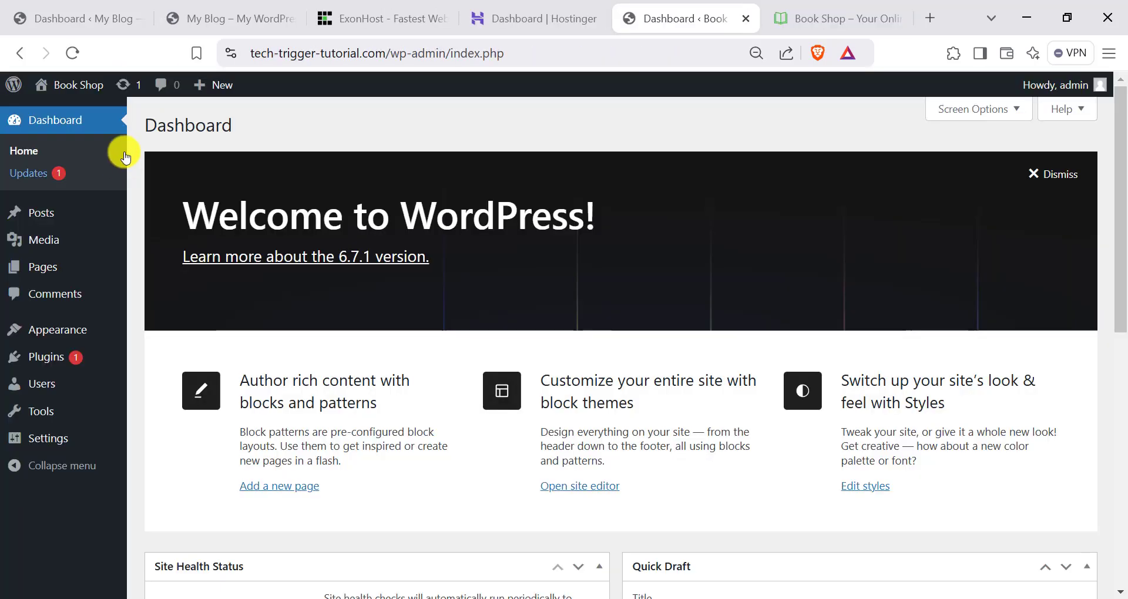
Look over the Book Shop WordPress dashboard and open the site's live front page in a new tab.
scroll(411, 338, "down", 10)
scroll(401, 315, "up", 10)
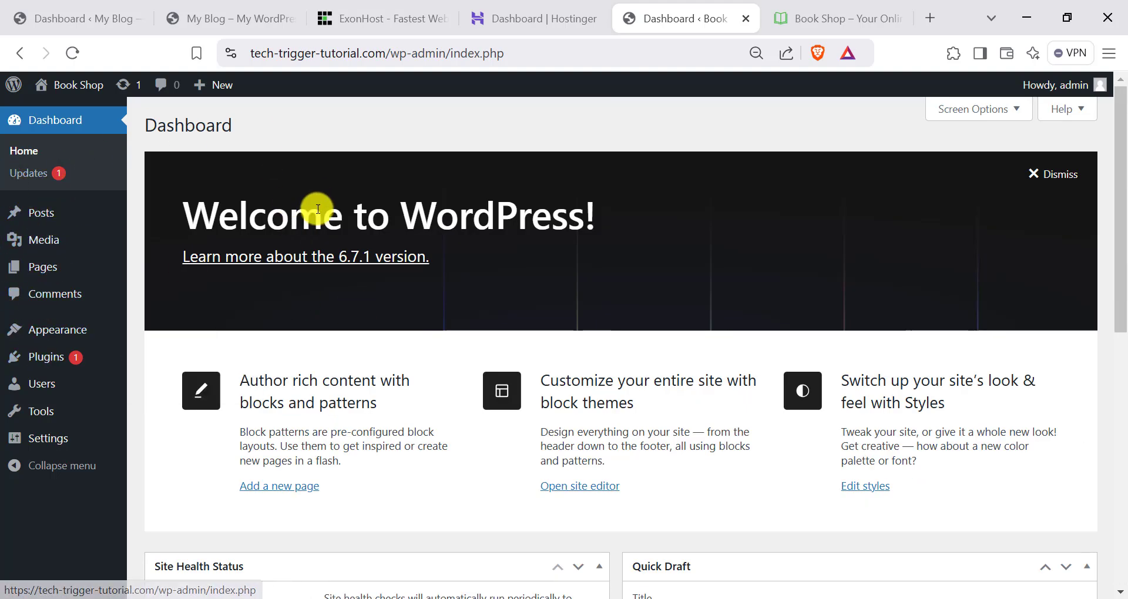
mouse_move(75, 88)
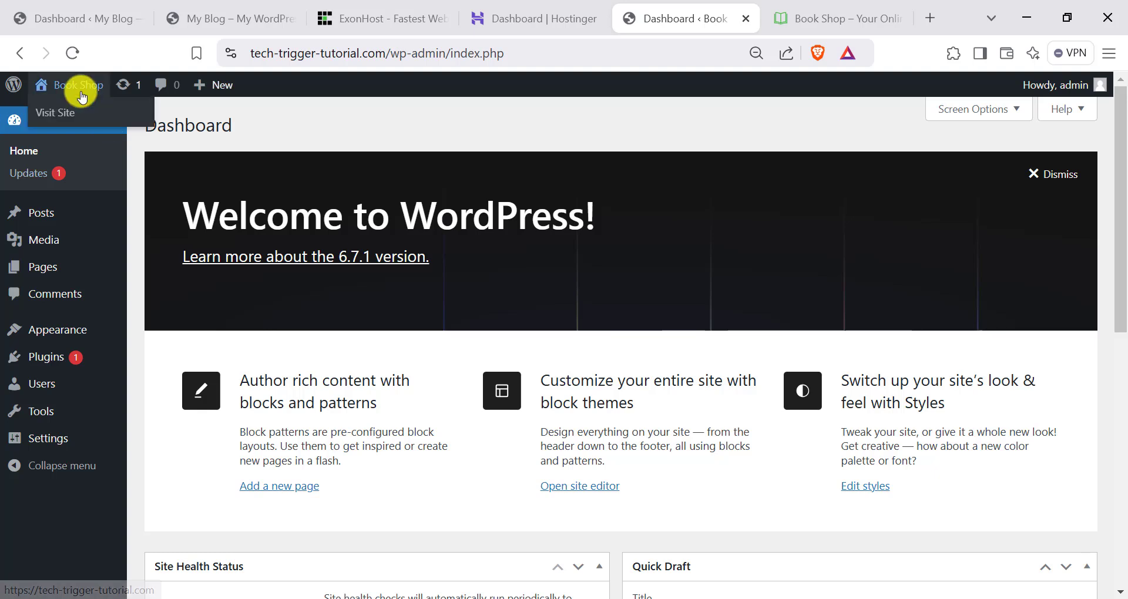
right_click(68, 116)
left_click(106, 123)
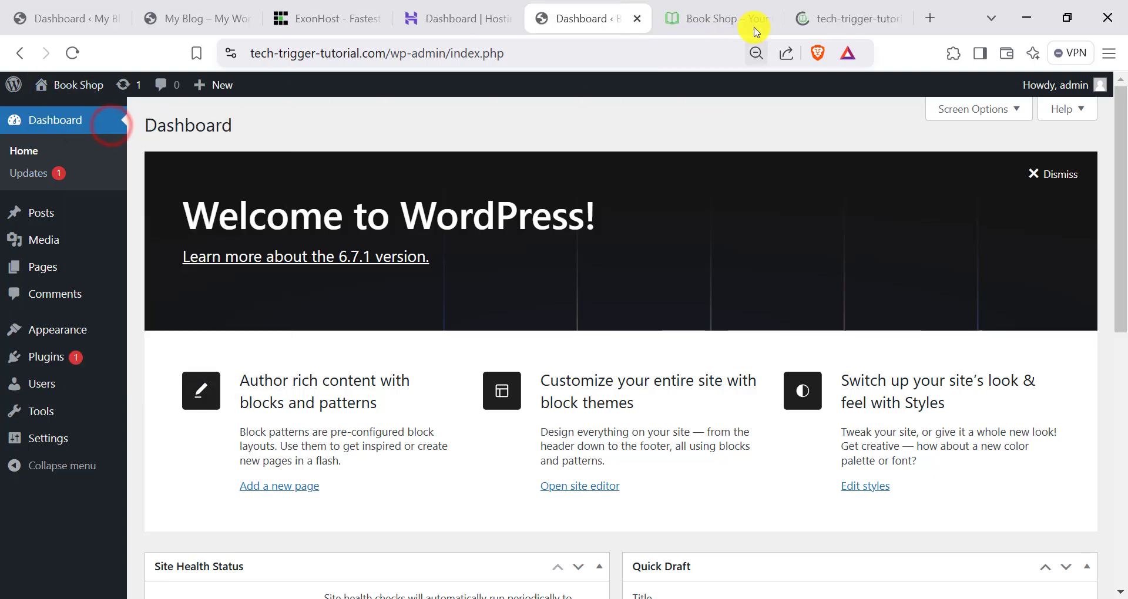
left_click(845, 20)
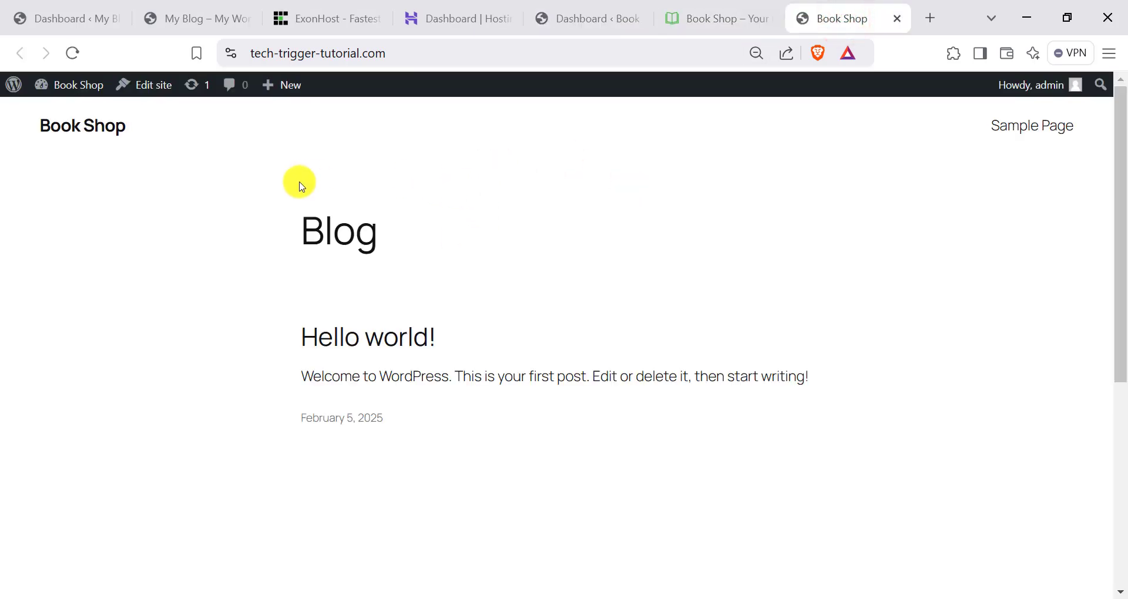
Compare the Book Shop site's default front page with the finished WP Methods demo store, from header to footer.
scroll(546, 332, "down", 5)
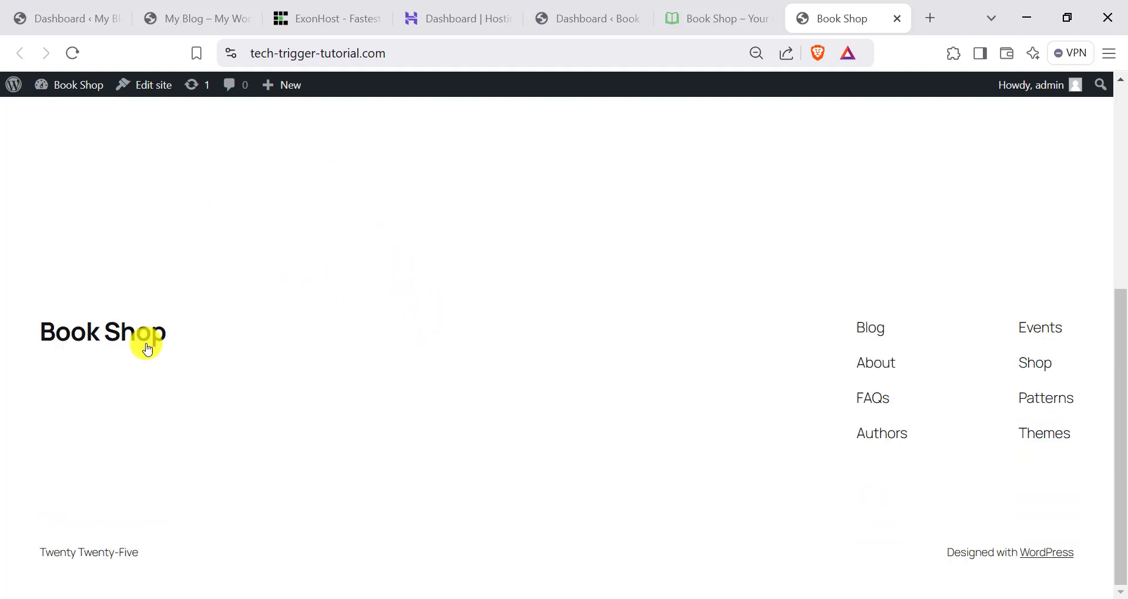
scroll(156, 345, "up", 5)
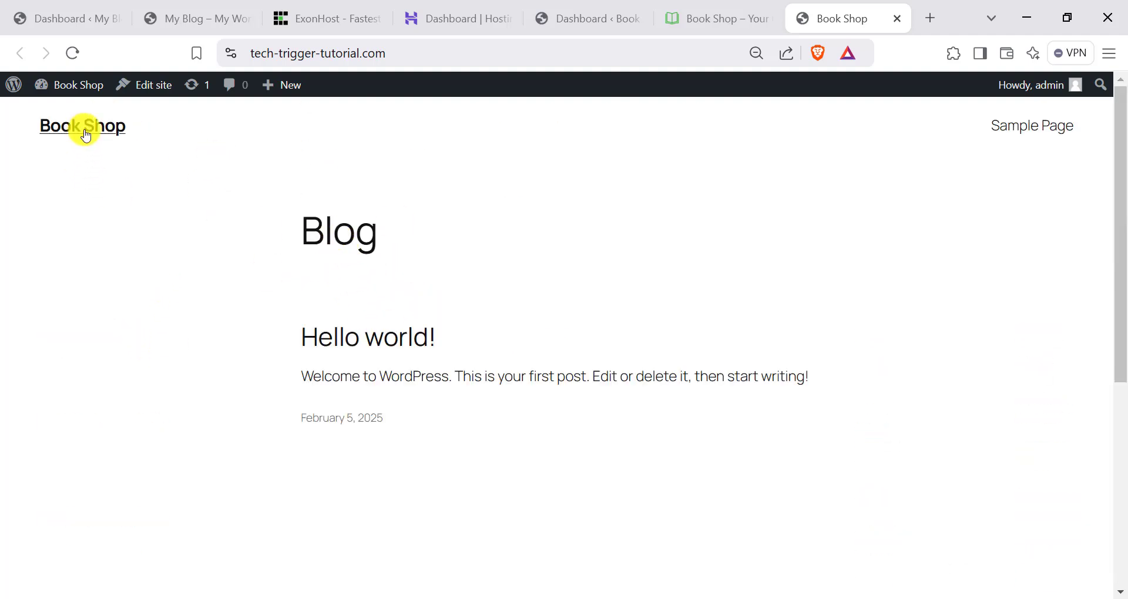
scroll(412, 235, "down", 5)
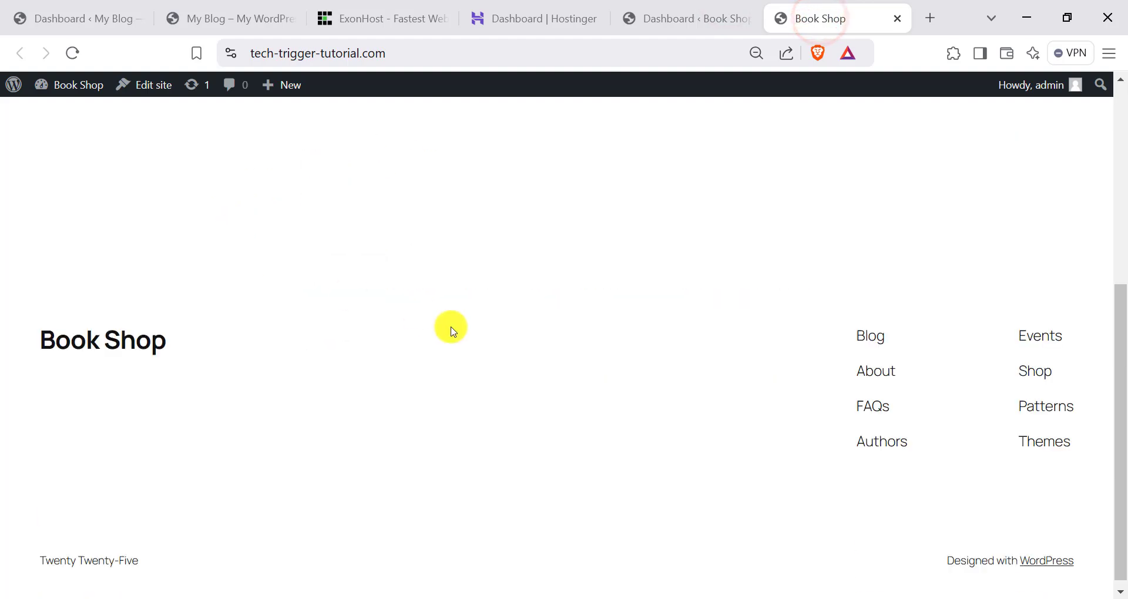
scroll(449, 327, "up", 5)
left_click(252, 13)
scroll(851, 352, "down", 10)
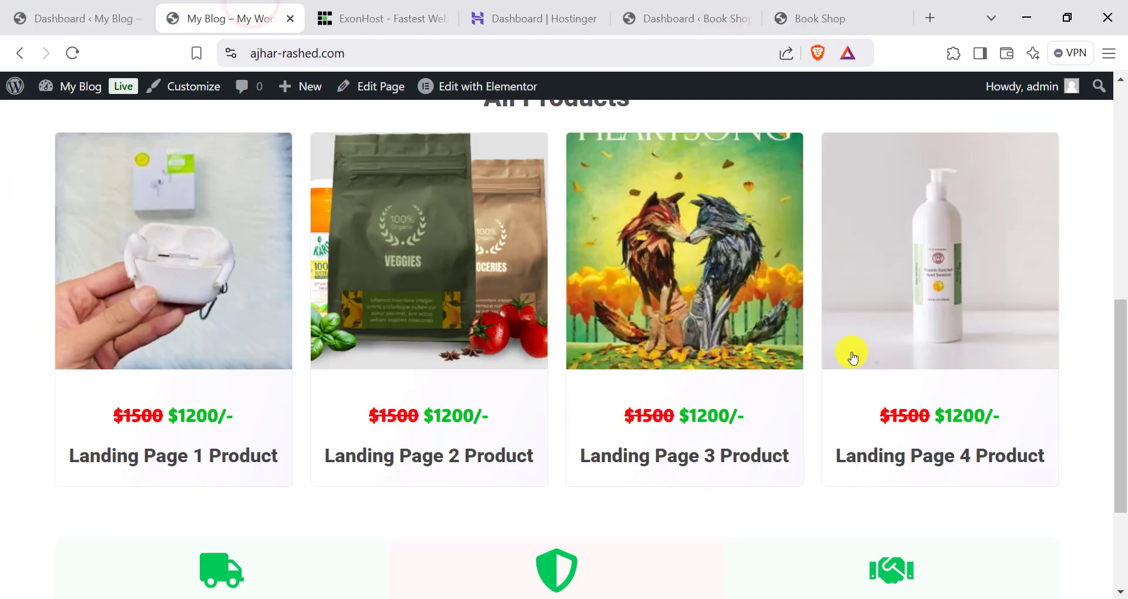
scroll(821, 352, "up", 10)
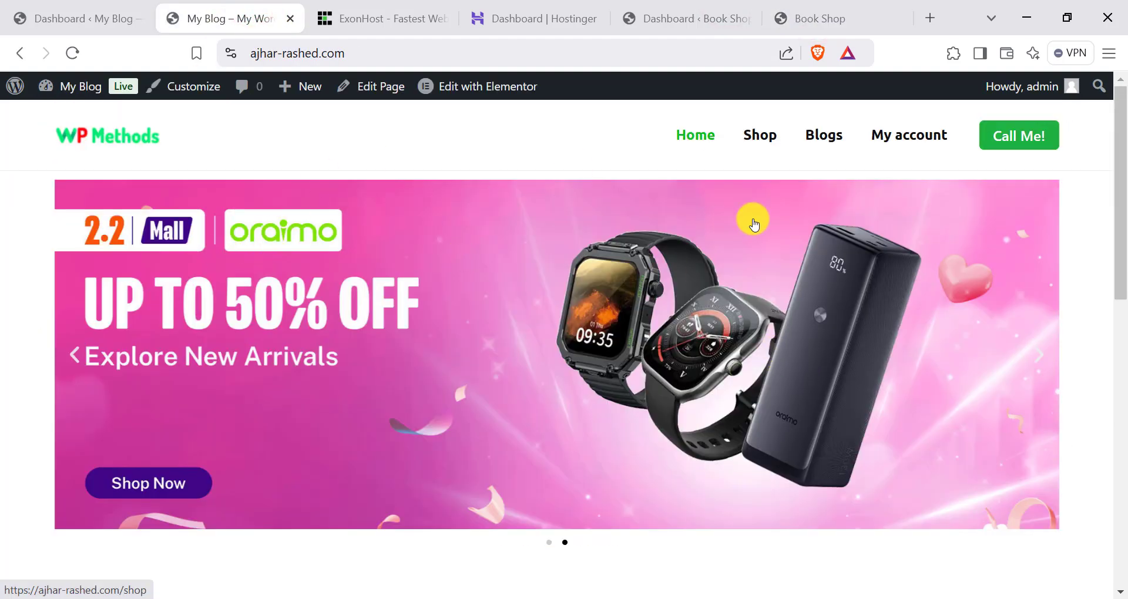
left_click(809, 13)
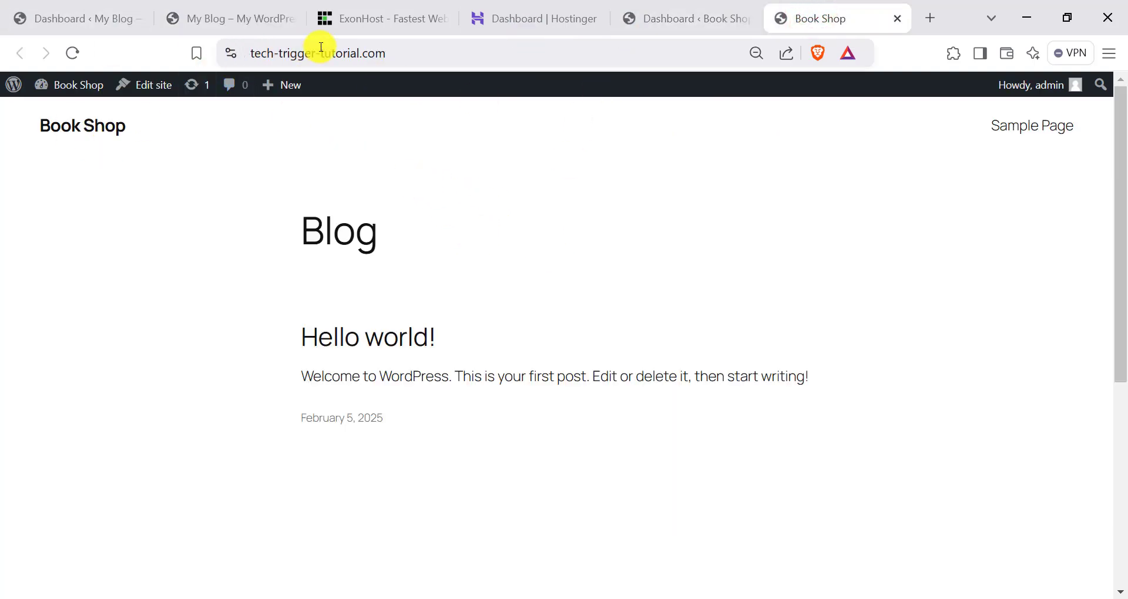
Check the live site's domain in its address and return to the Book Shop WordPress dashboard.
left_click(407, 52)
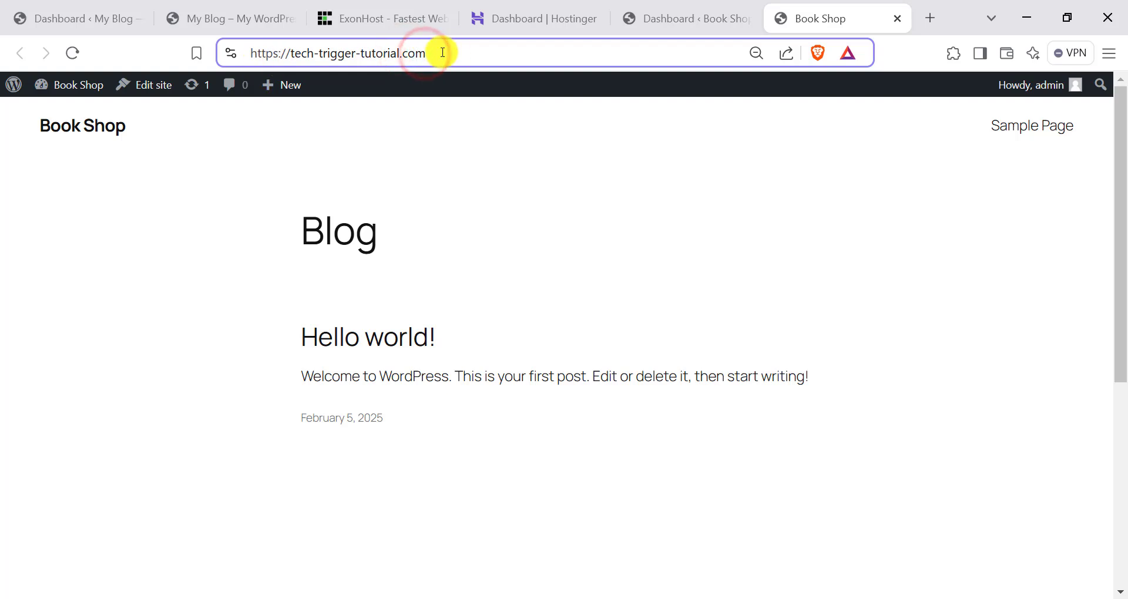
left_click(238, 160)
left_click(403, 49)
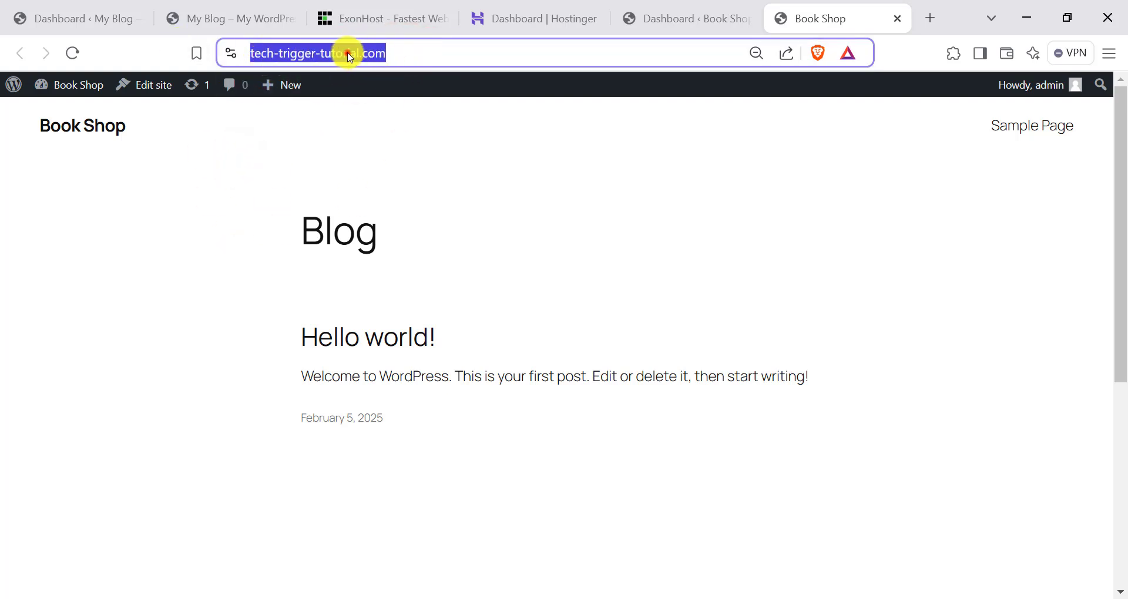
left_click(347, 51)
left_click(299, 161)
scroll(294, 285, "down", 6)
scroll(622, 351, "up", 6)
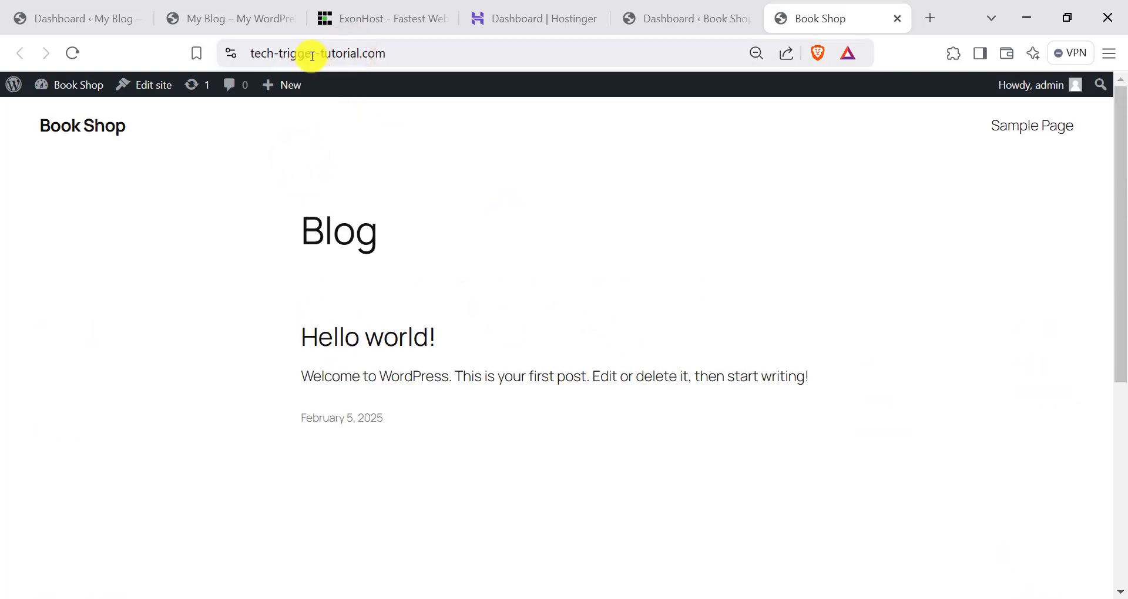
left_click(290, 53)
left_click(397, 52)
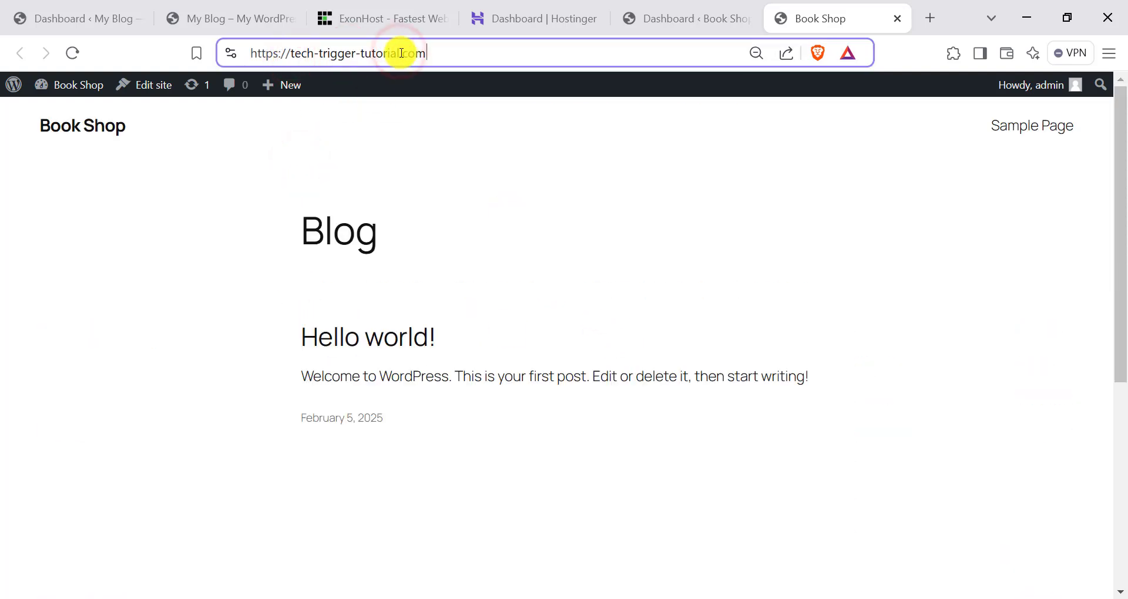
left_click_drag(400, 53, 286, 52)
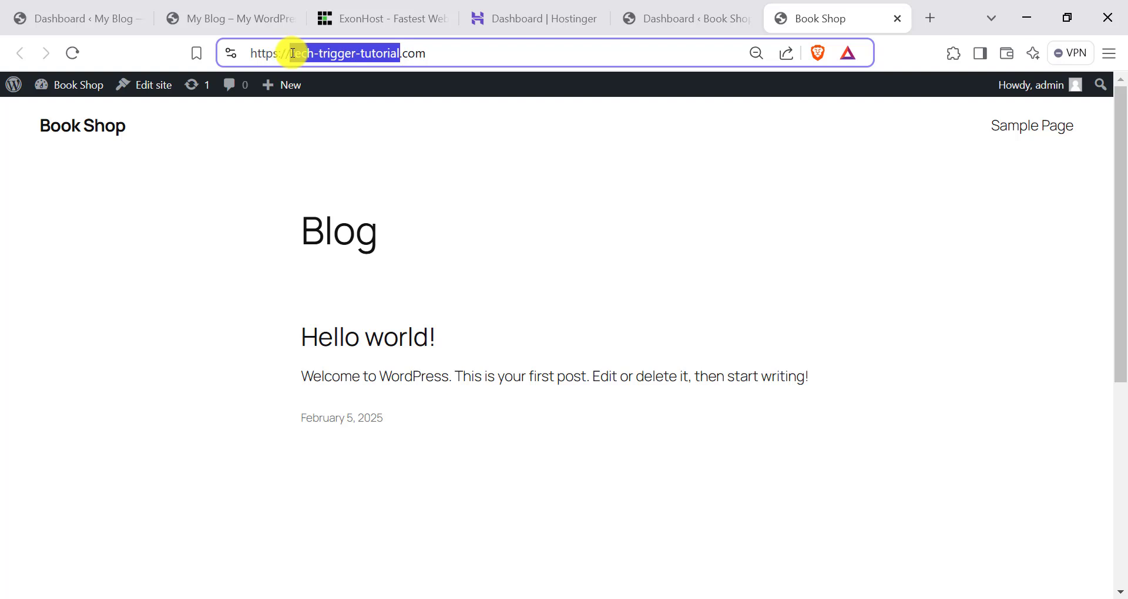
left_click(435, 53)
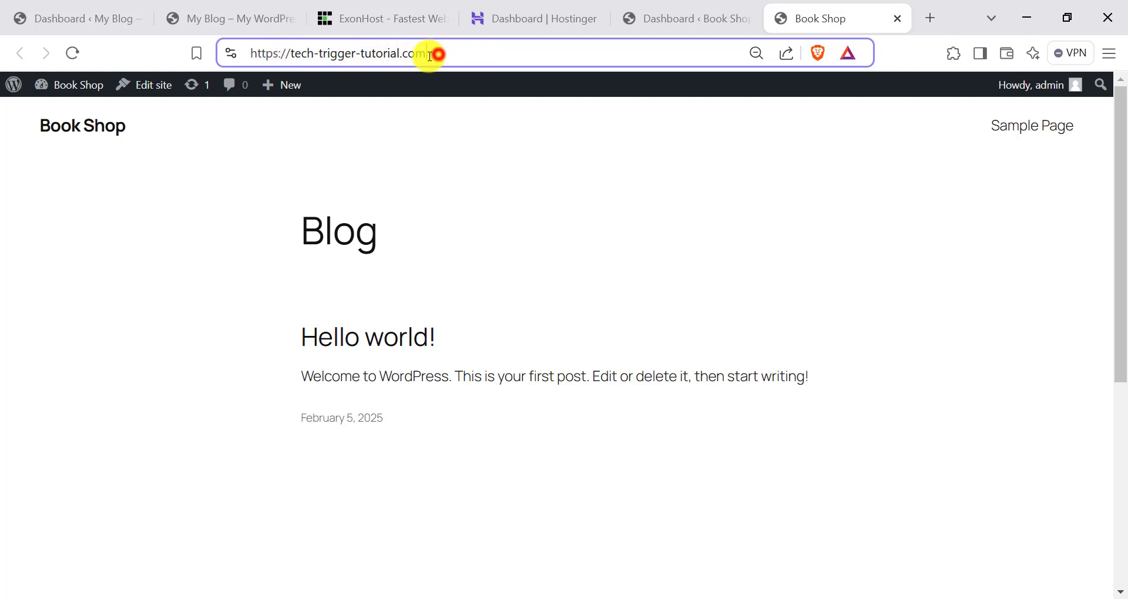
left_click(667, 15)
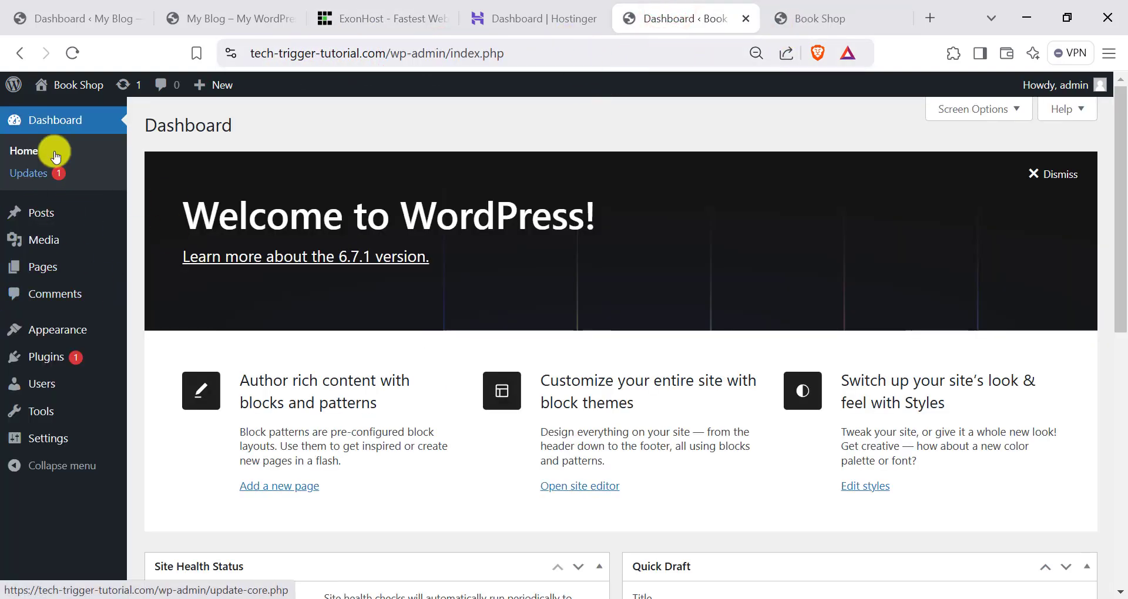
Search the plugin directory for woocommerce and install the WooCommerce plugin by Automattic.
mouse_move(26, 362)
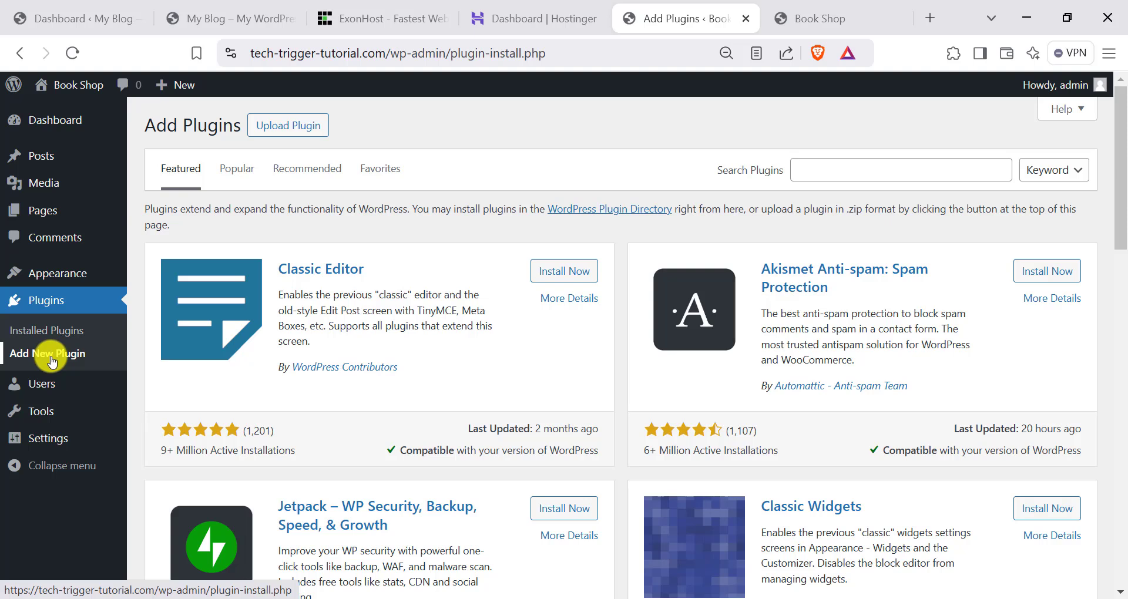
left_click(855, 170)
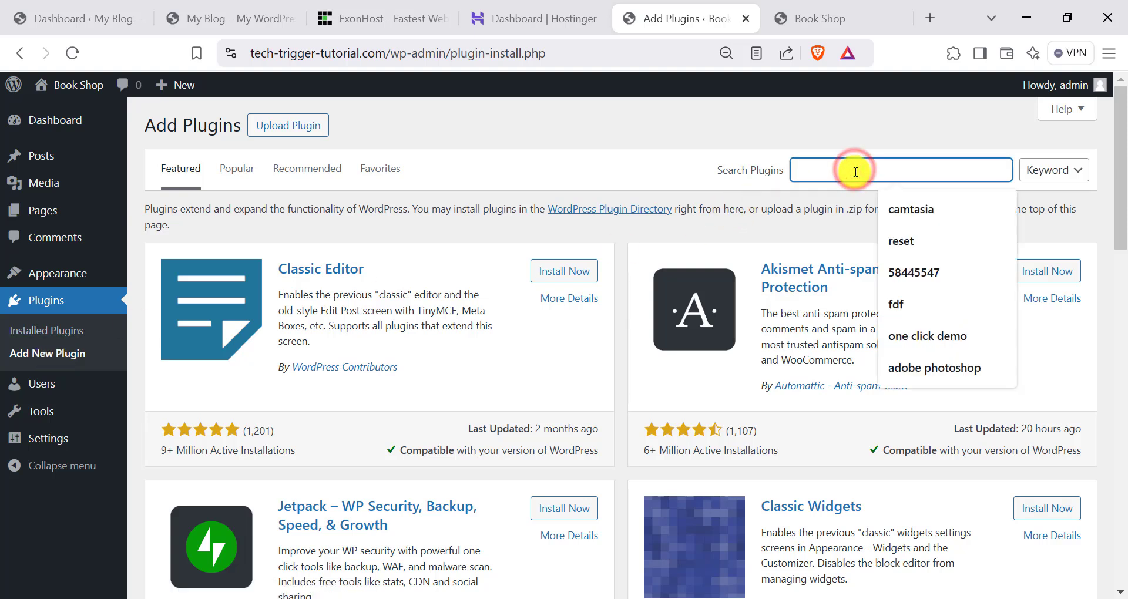
type("woocommerce")
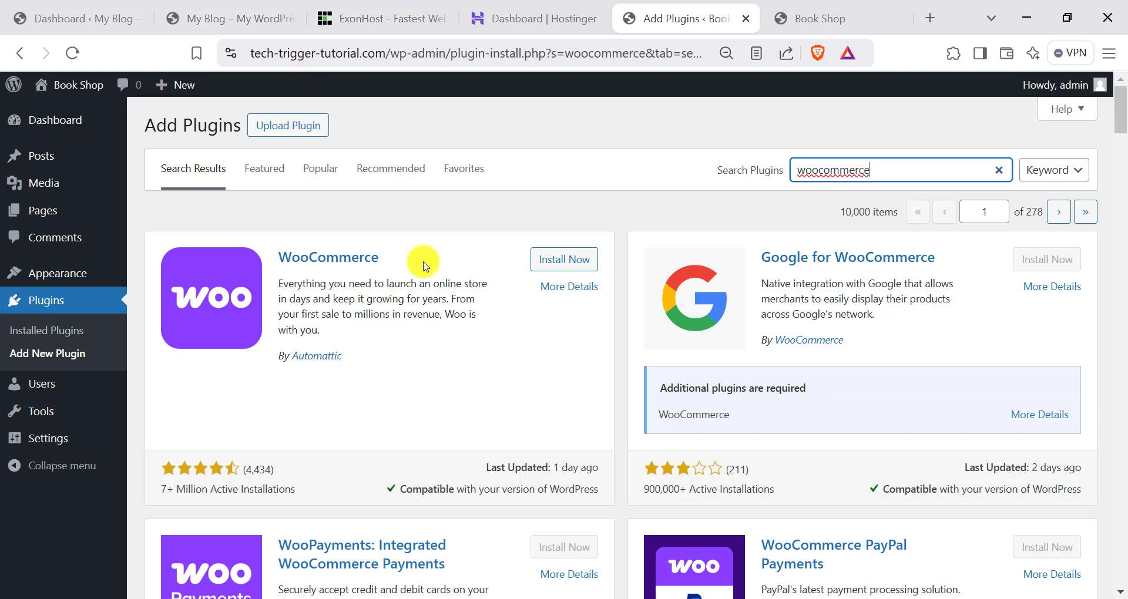
left_click(564, 259)
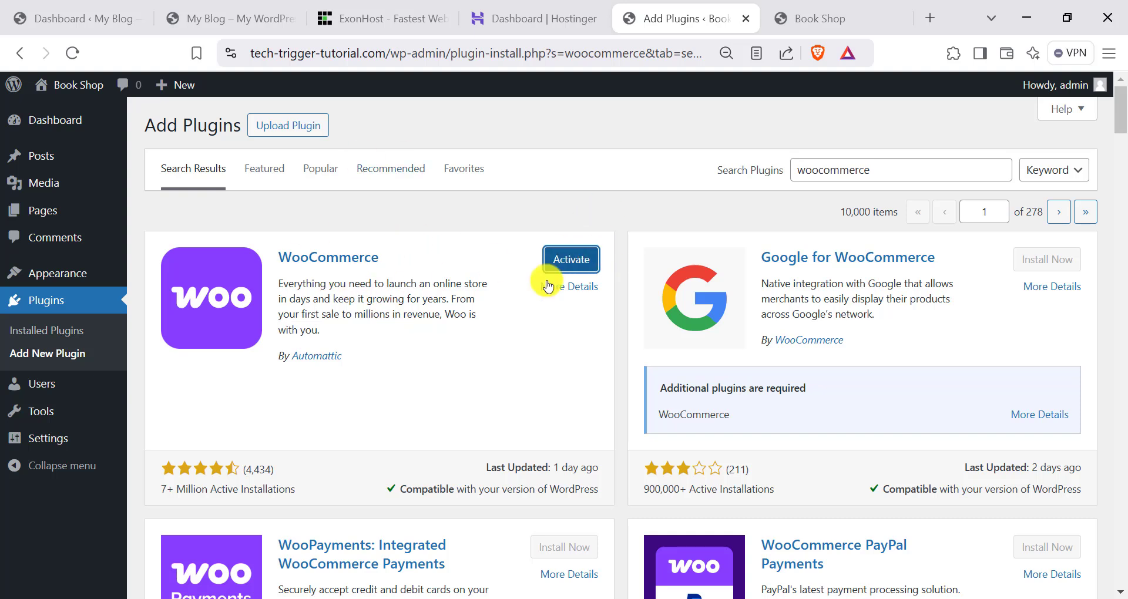
Find and install the Elementor Website Builder plugin and the WooCommerce Checkout & Funnel Builder by CartFlows plugin.
double_click(845, 171)
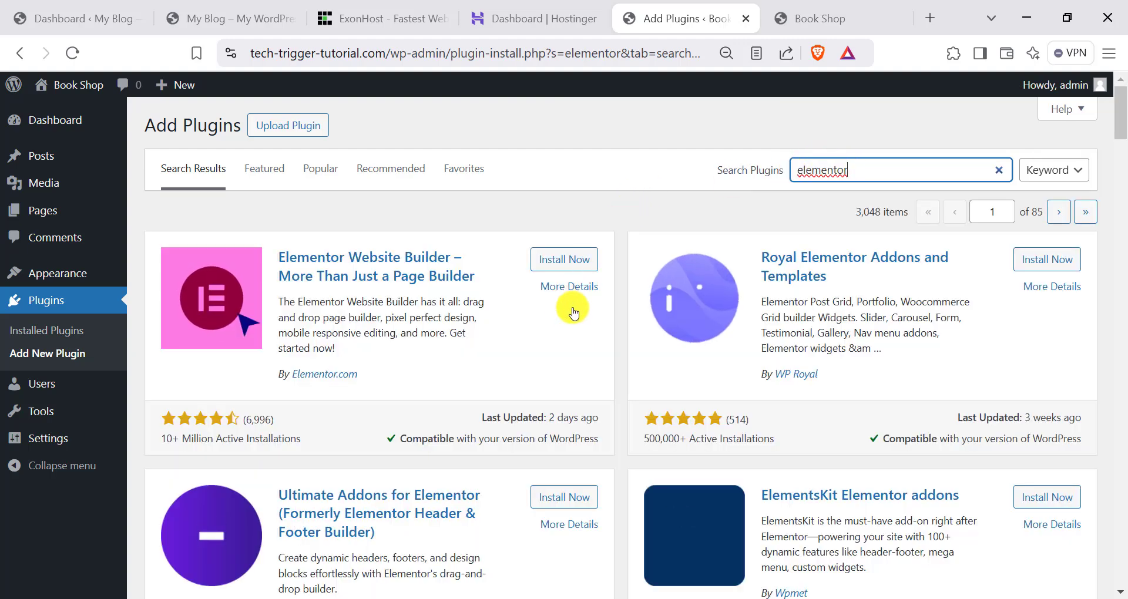
left_click(549, 262)
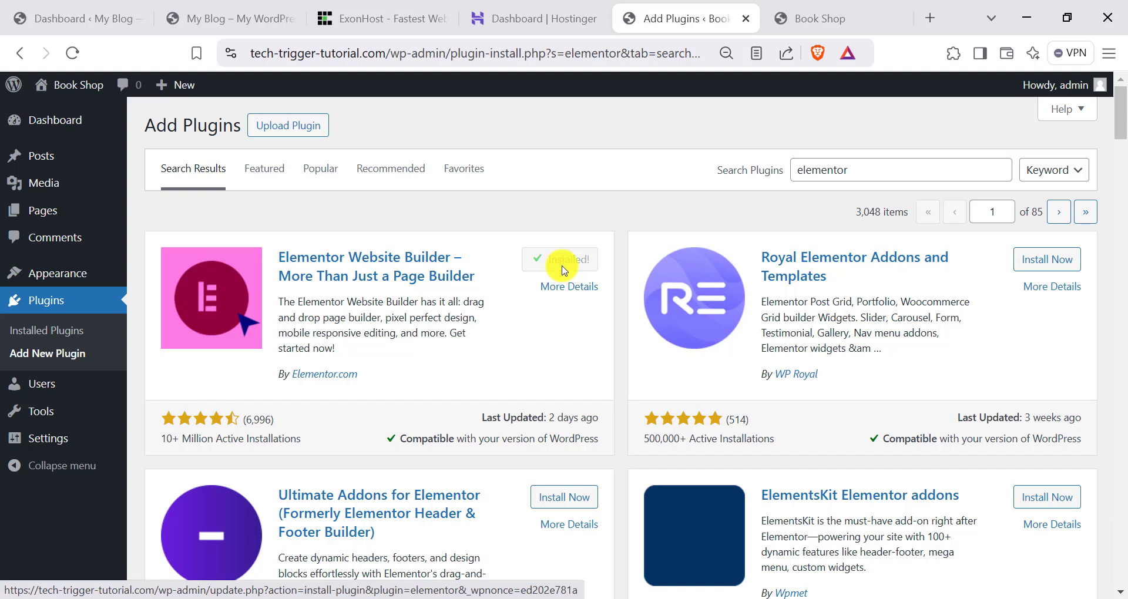
double_click(832, 170)
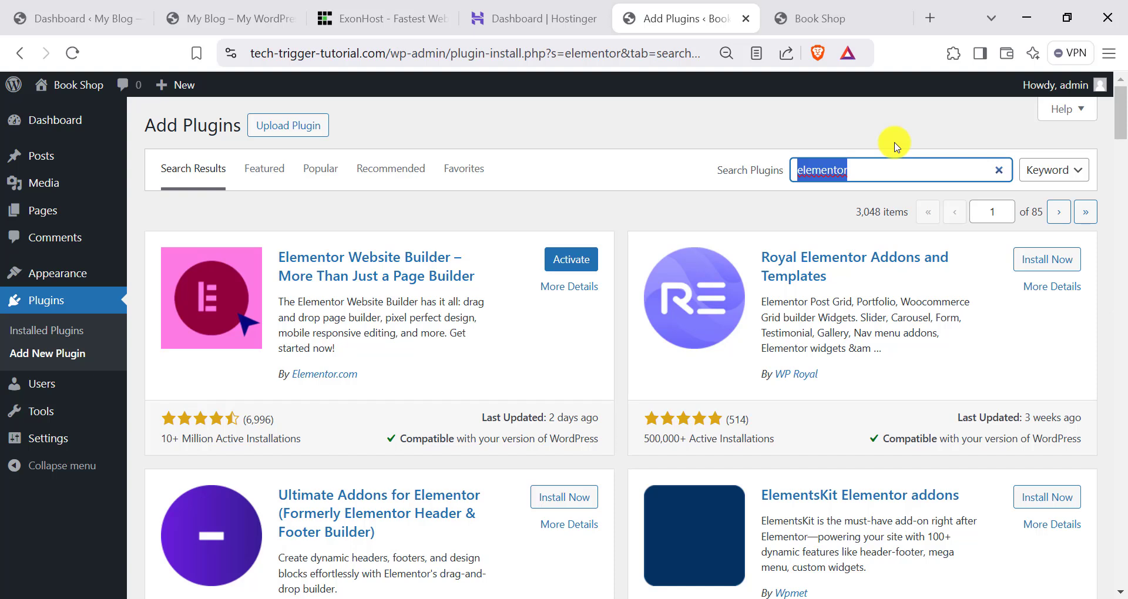
type("artflows")
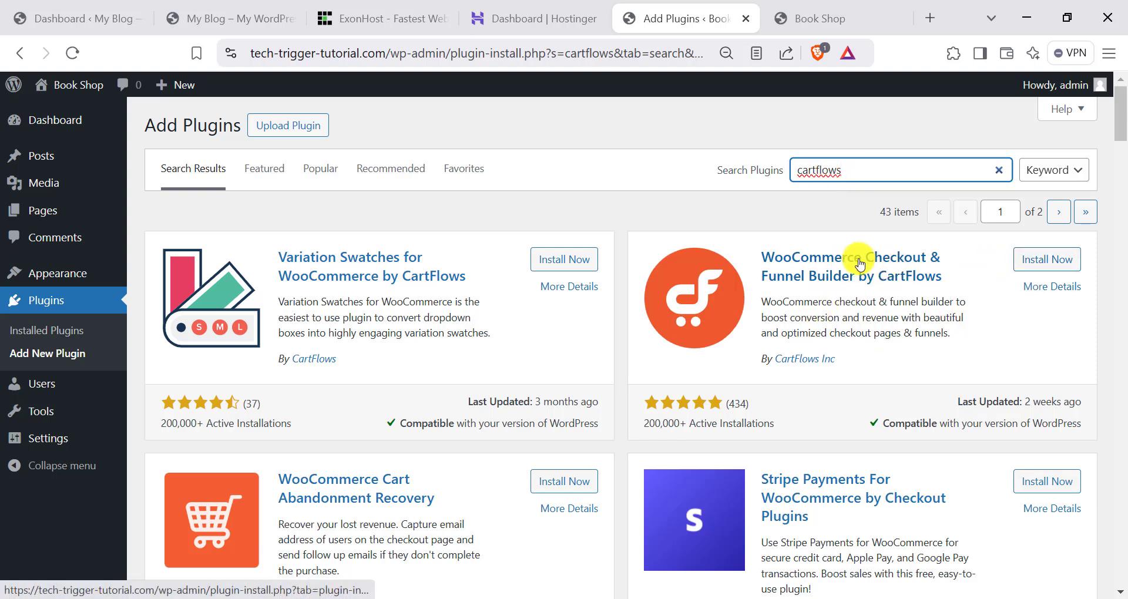
left_click(1048, 266)
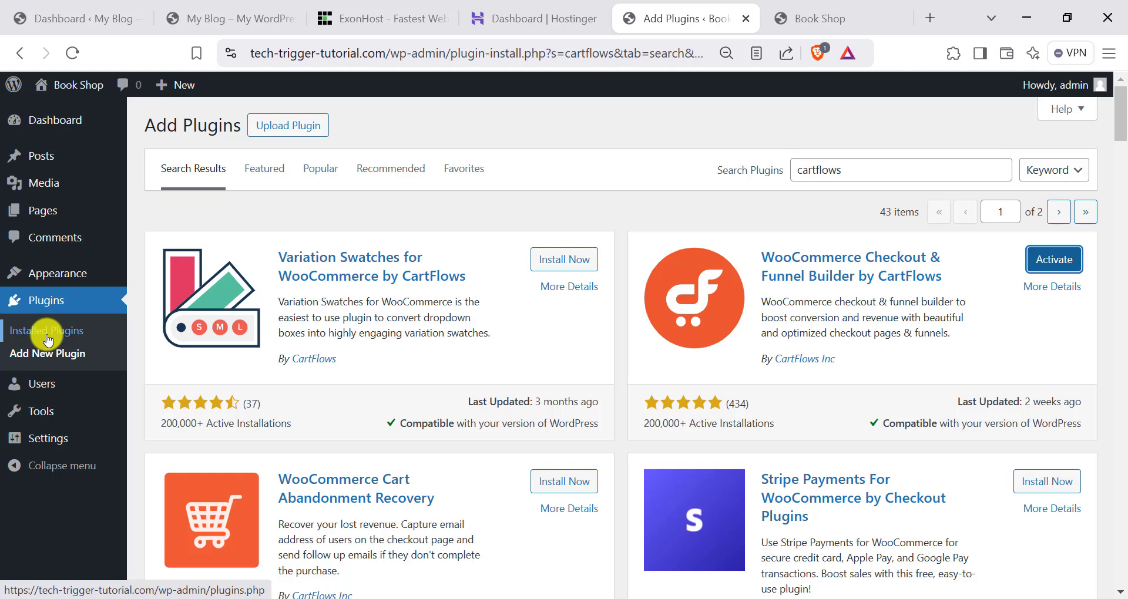
Bulk-activate the installed CartFlows, Elementor and WooCommerce plugins.
left_click(49, 335)
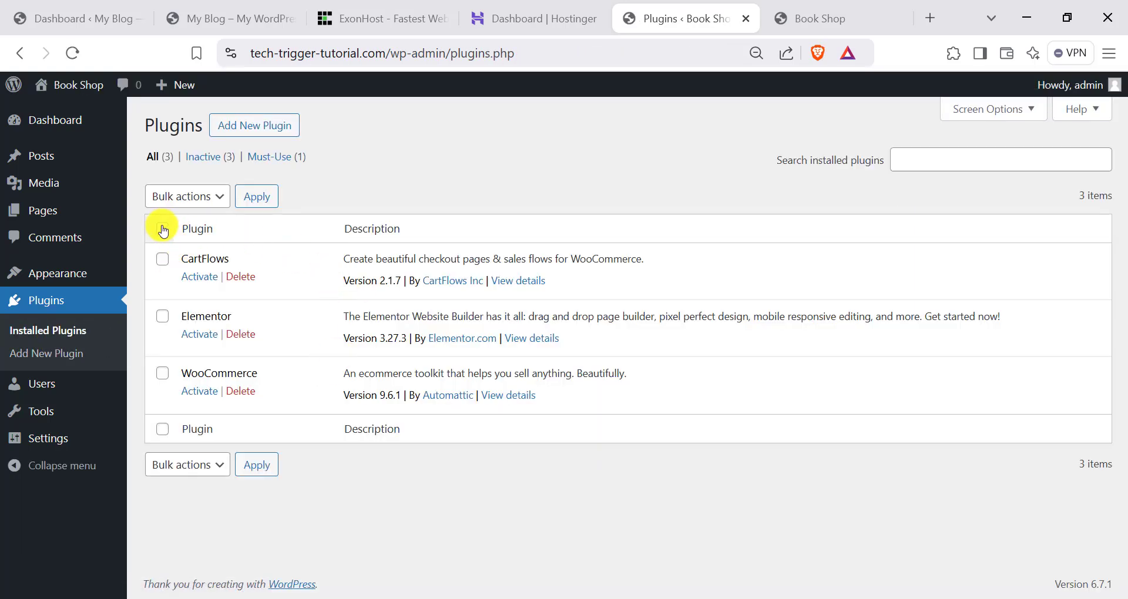
left_click(188, 464)
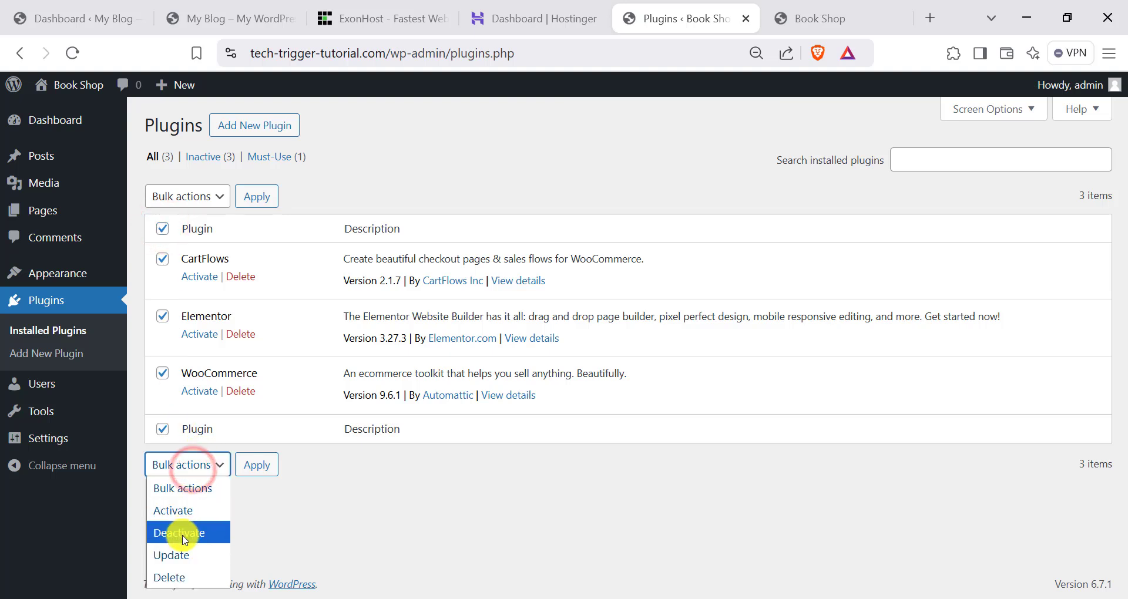
left_click(178, 510)
left_click(256, 464)
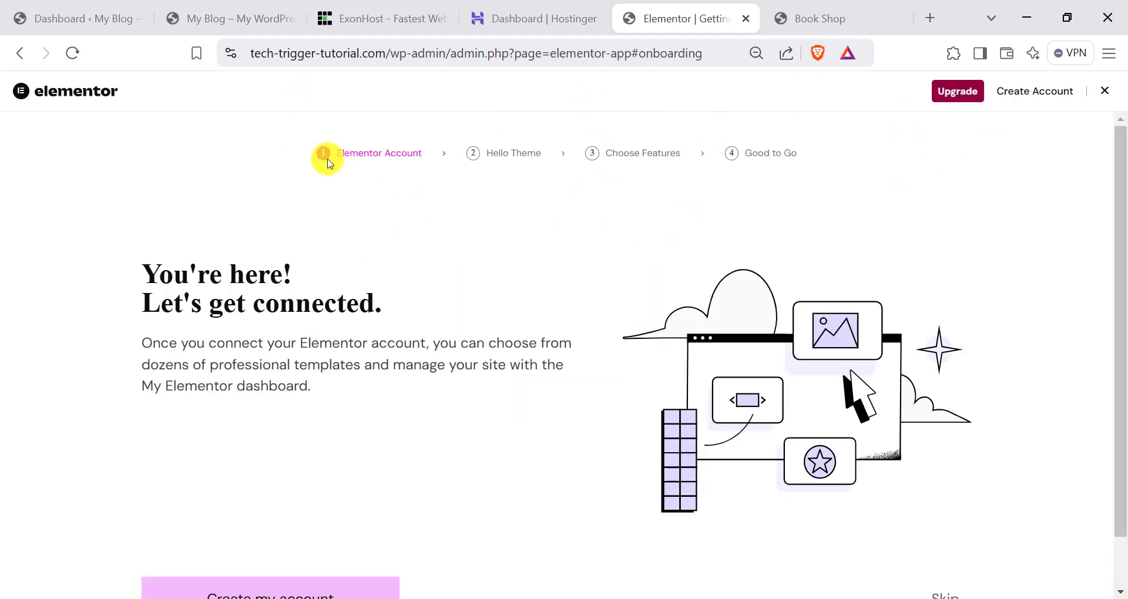
Exit Elementor's onboarding, dismiss its transactional email notice, and look over the plugin entries added to the dashboard.
left_click(1112, 92)
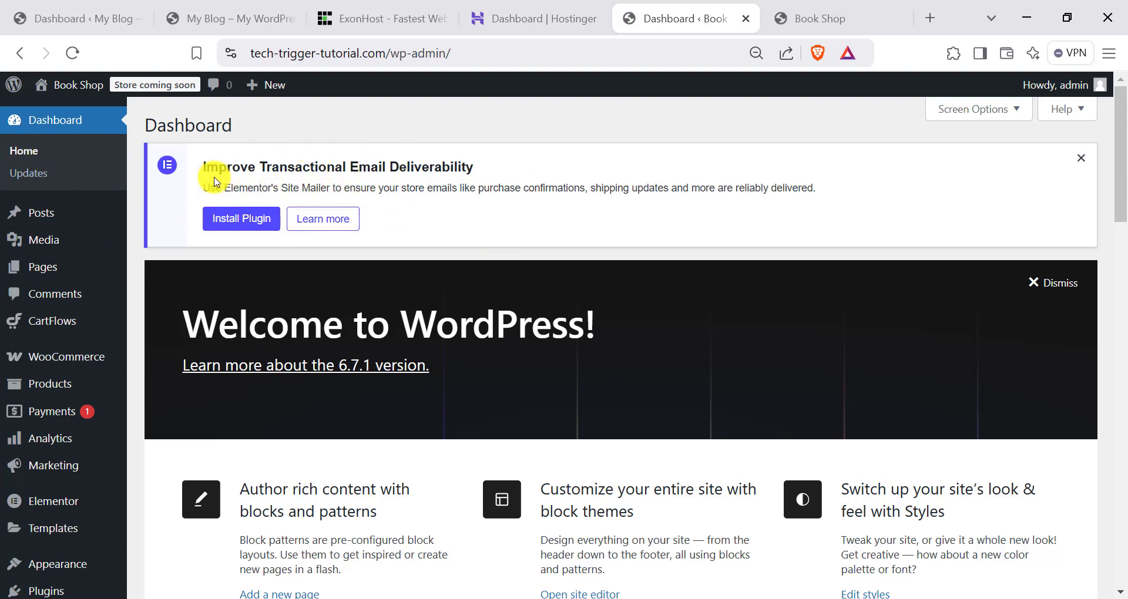
left_click(1087, 156)
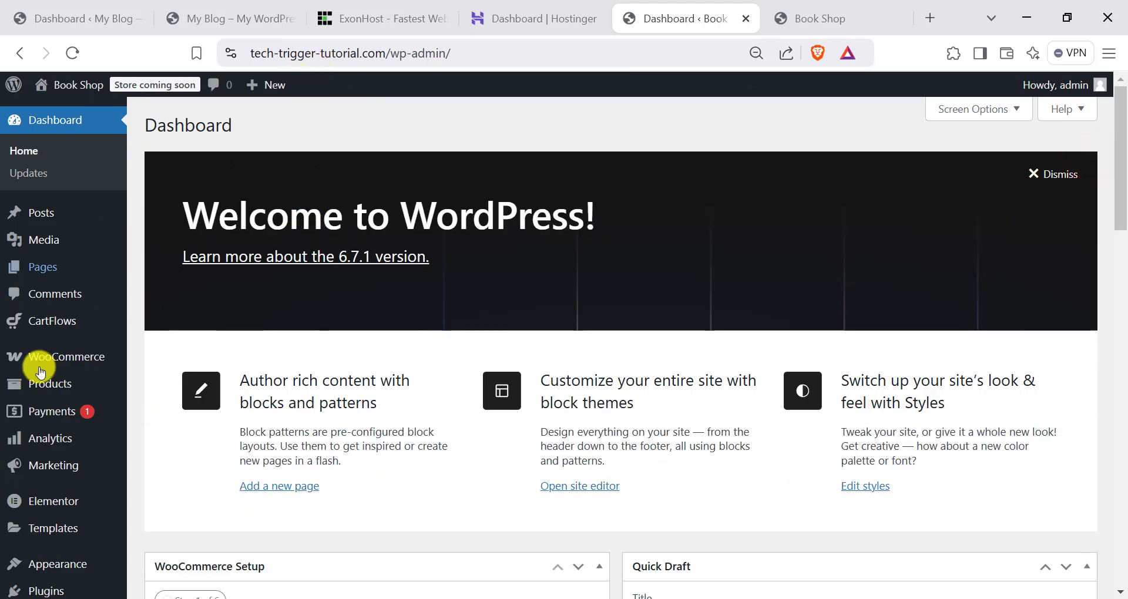
scroll(29, 329, "down", 7)
scroll(25, 258, "up", 2)
scroll(44, 352, "down", 5)
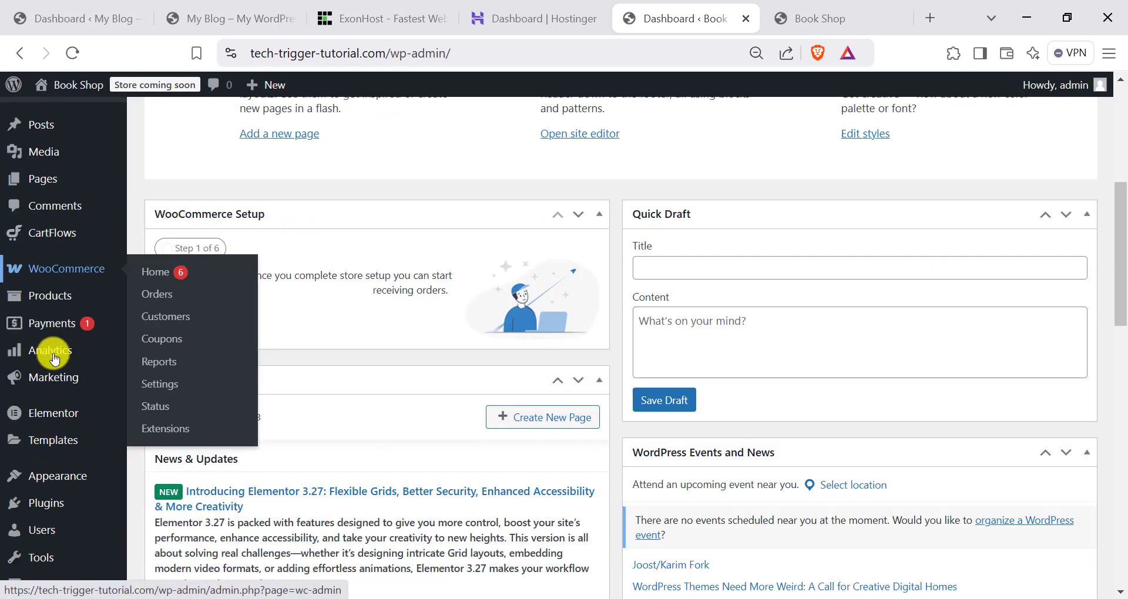
scroll(35, 329, "up", 4)
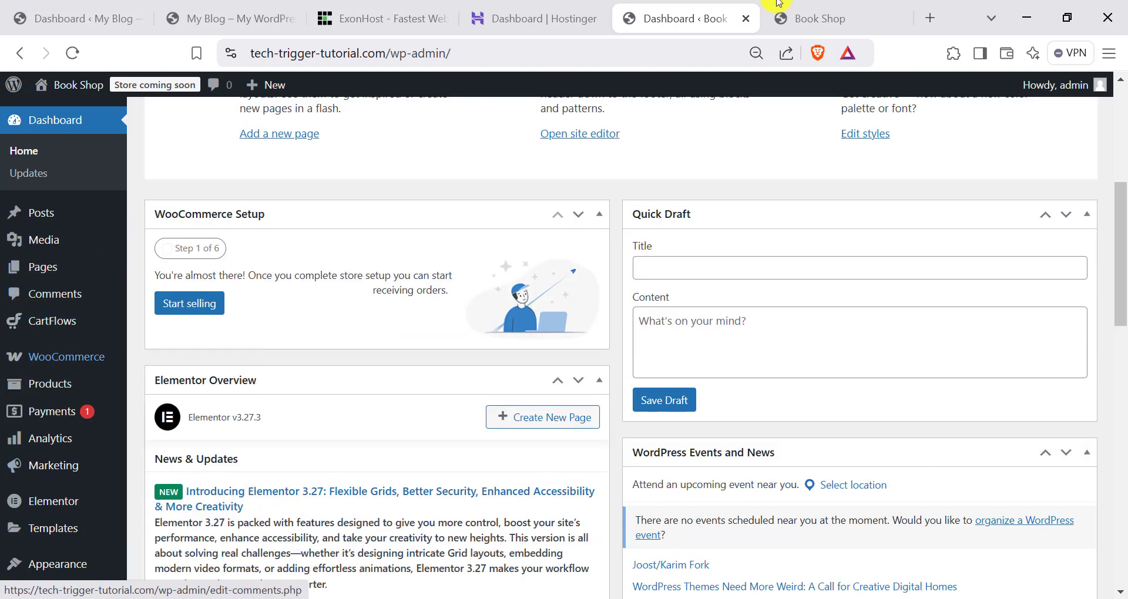
Reload the live Book Shop site, examine its Cart page, and return to the site's home page.
left_click(849, 16)
left_click(72, 52)
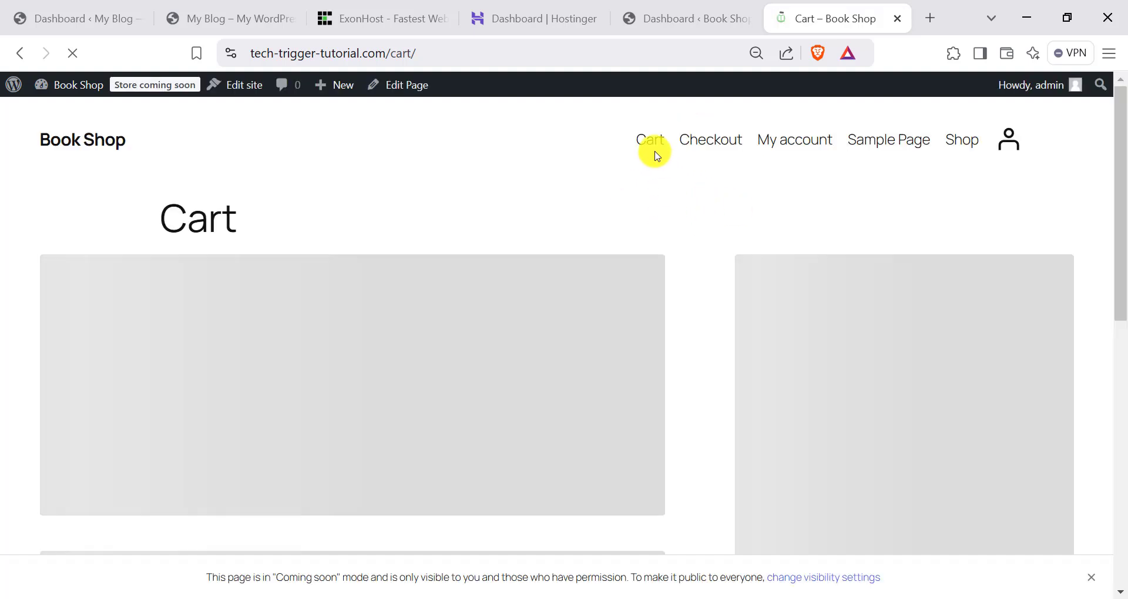
left_click(649, 154)
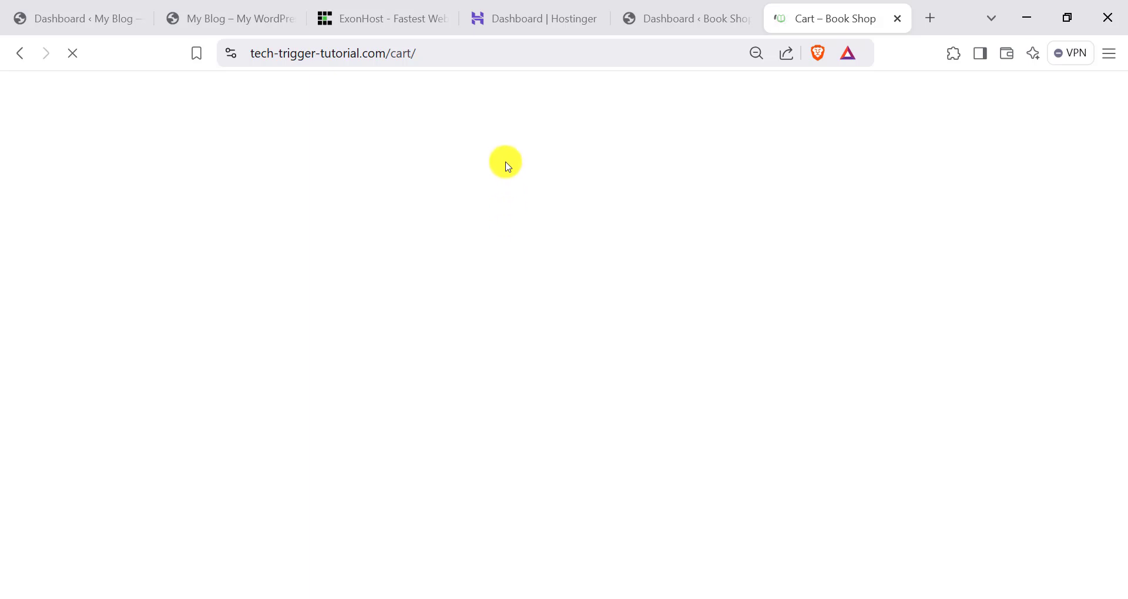
left_click_drag(504, 405, 613, 411)
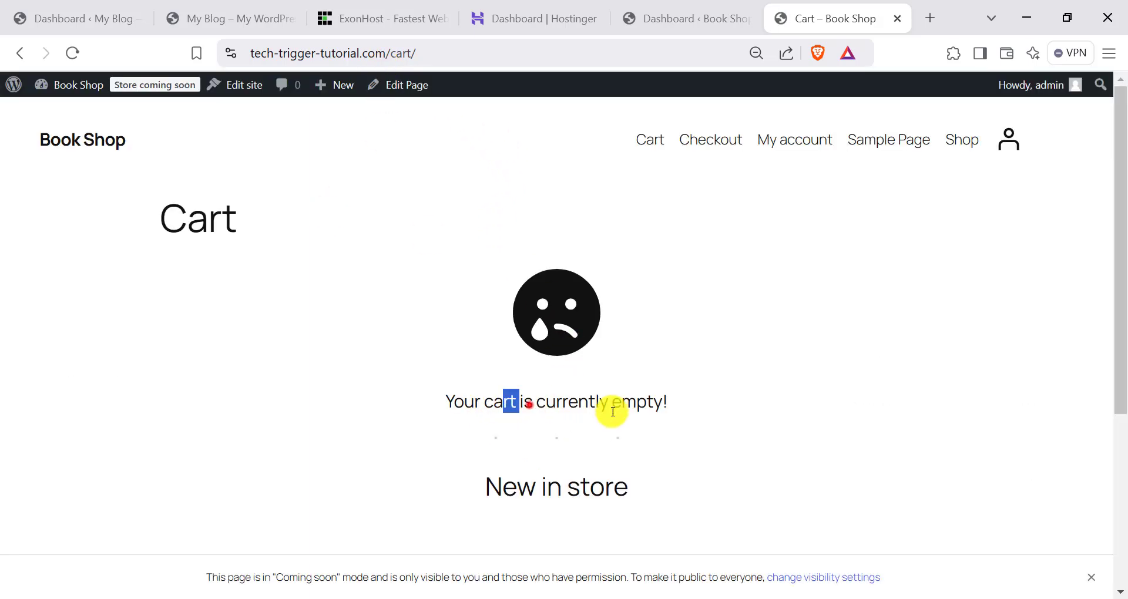
left_click(530, 408)
scroll(544, 446, "down", 5)
scroll(552, 353, "up", 5)
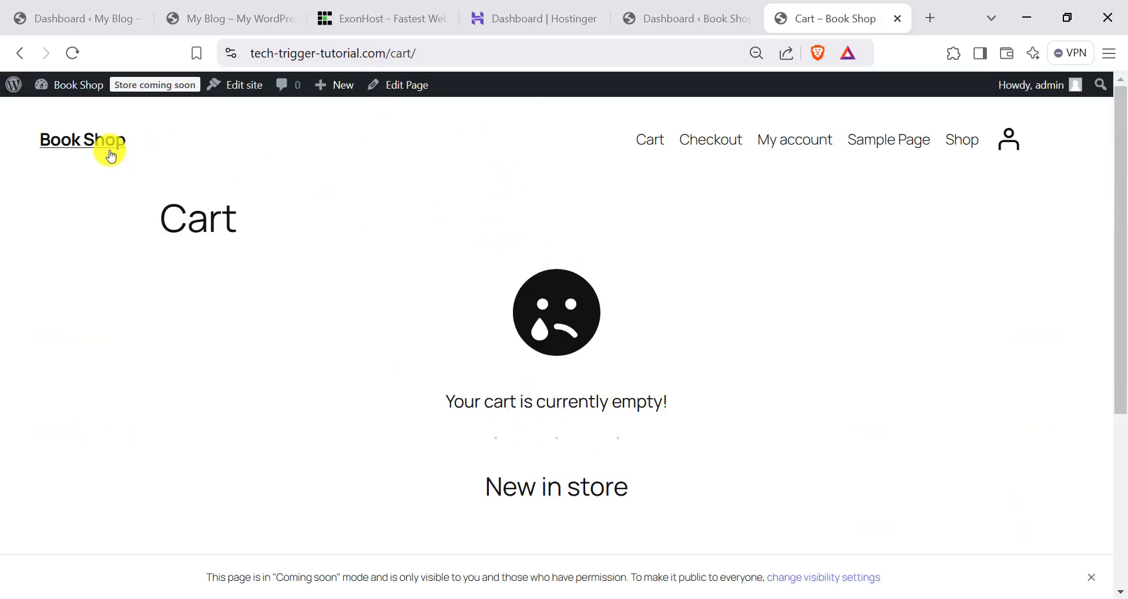
left_click(111, 155)
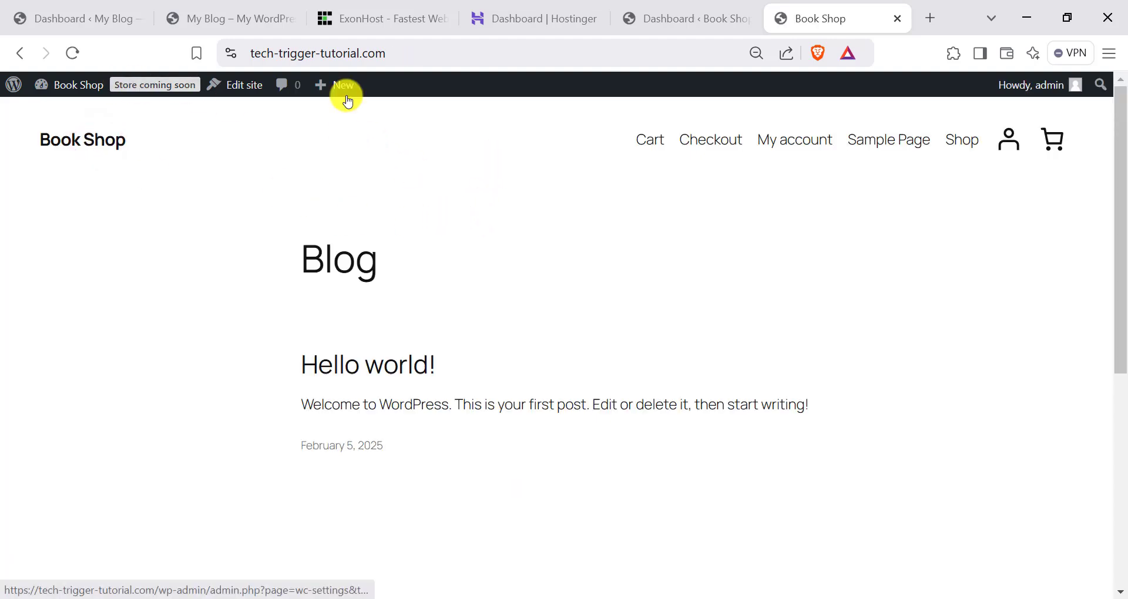
Set WooCommerce's site visibility to Live, save the change, and check the status on the Book Shop front page.
left_click(664, 18)
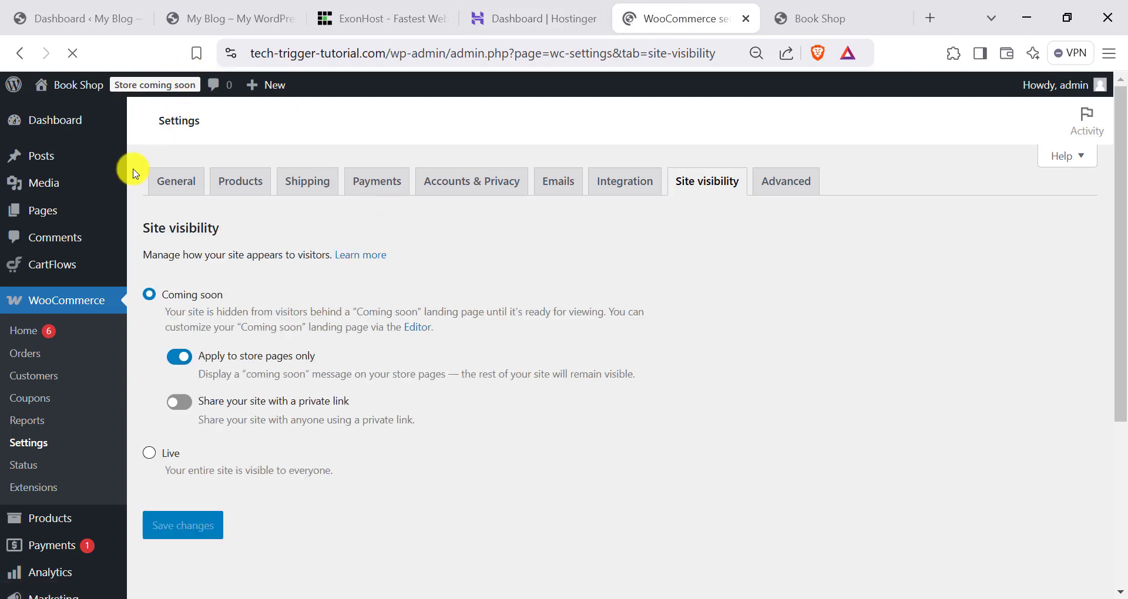
scroll(179, 397, "down", 1)
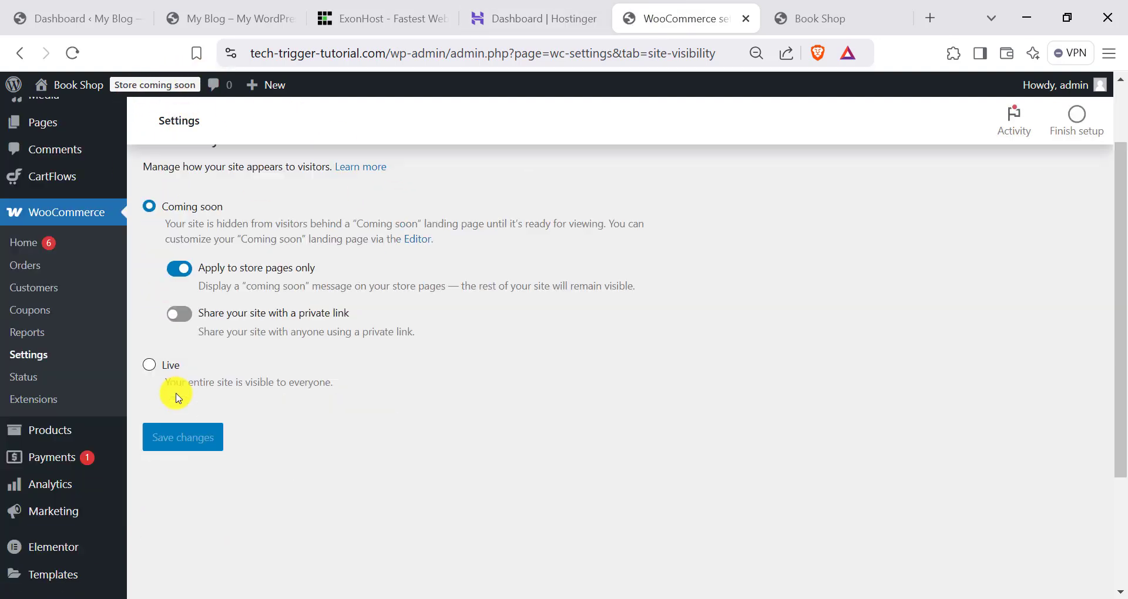
left_click(149, 366)
left_click(170, 347)
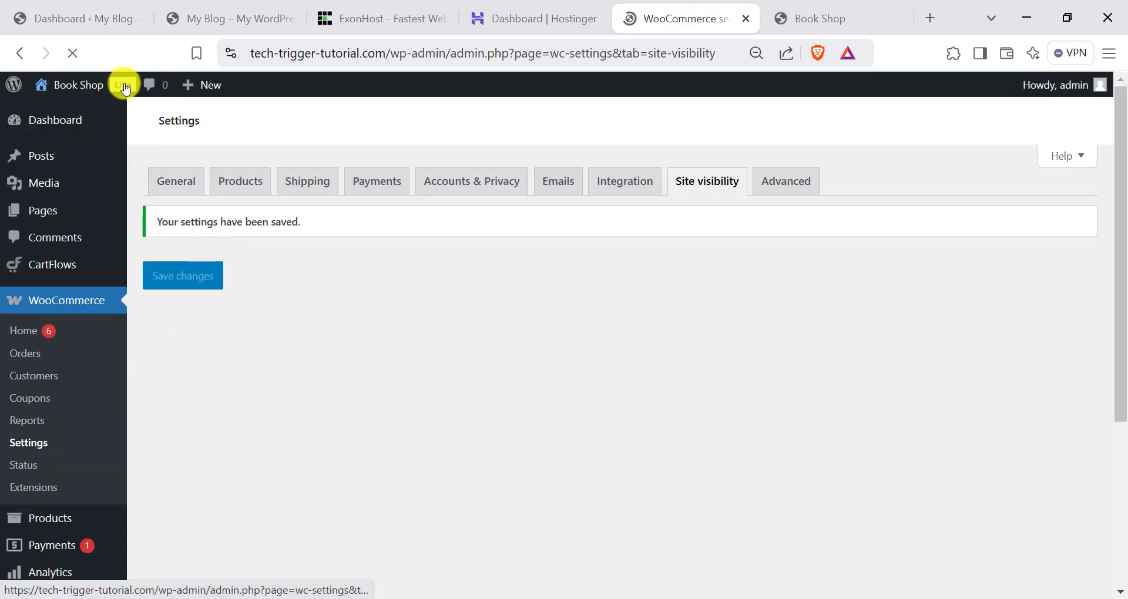
left_click(813, 13)
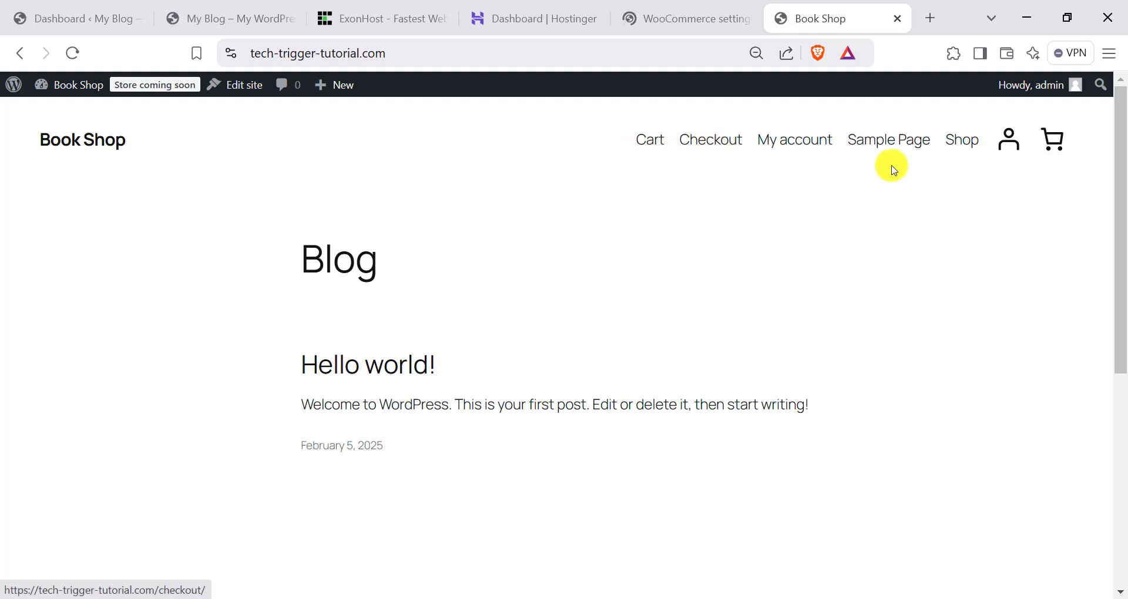
left_click(975, 142)
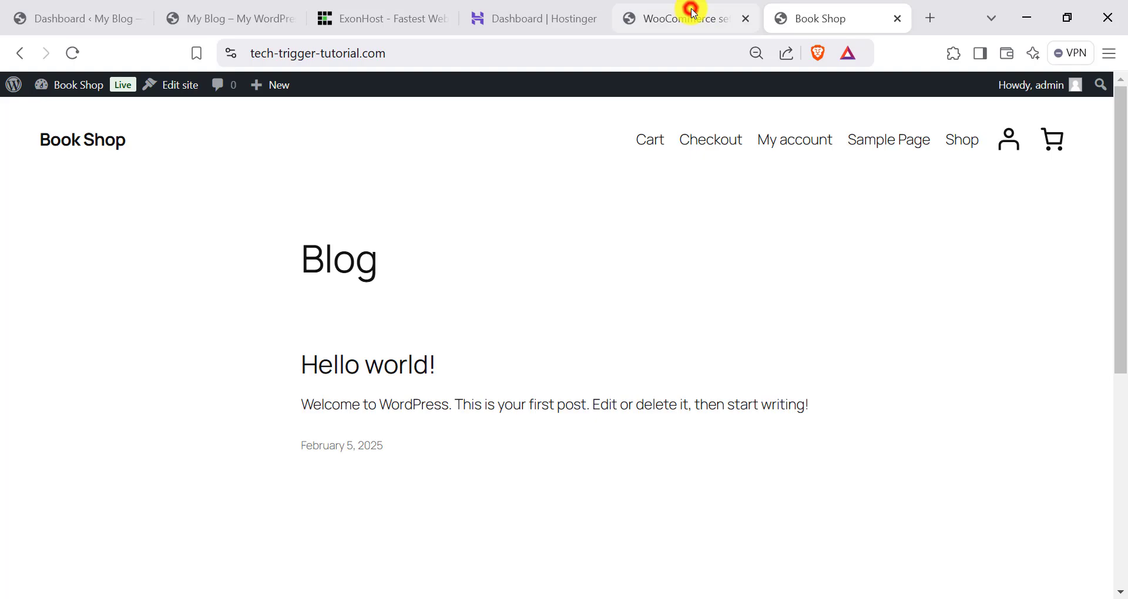
Start a new WooCommerce product for the Book Shop and look over its empty form.
left_click(667, 19)
mouse_move(36, 277)
scroll(36, 427, "down", 5)
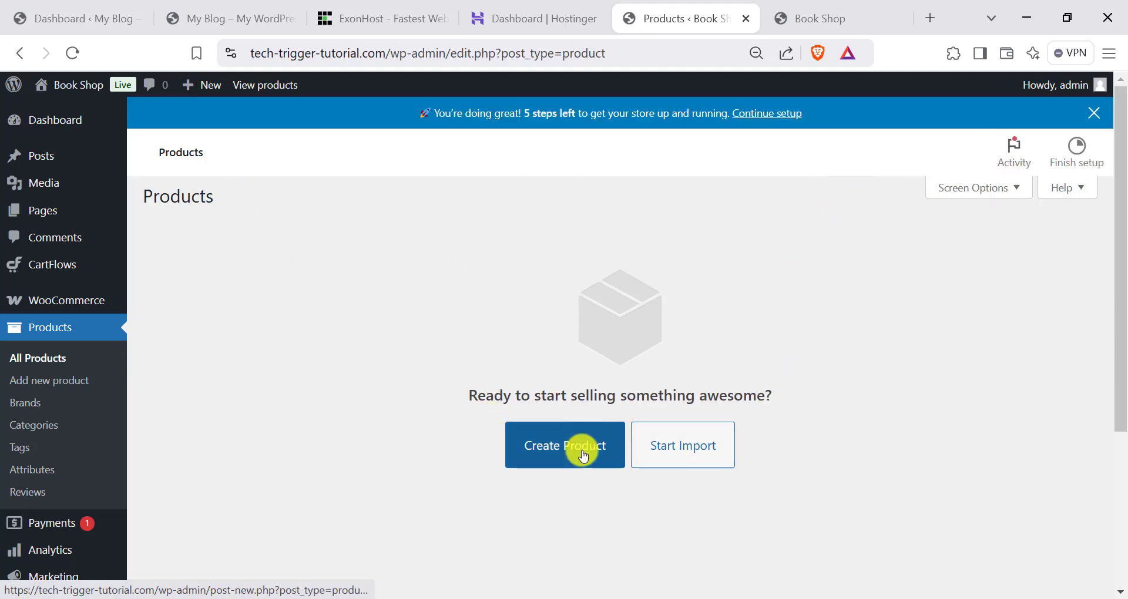
left_click(551, 457)
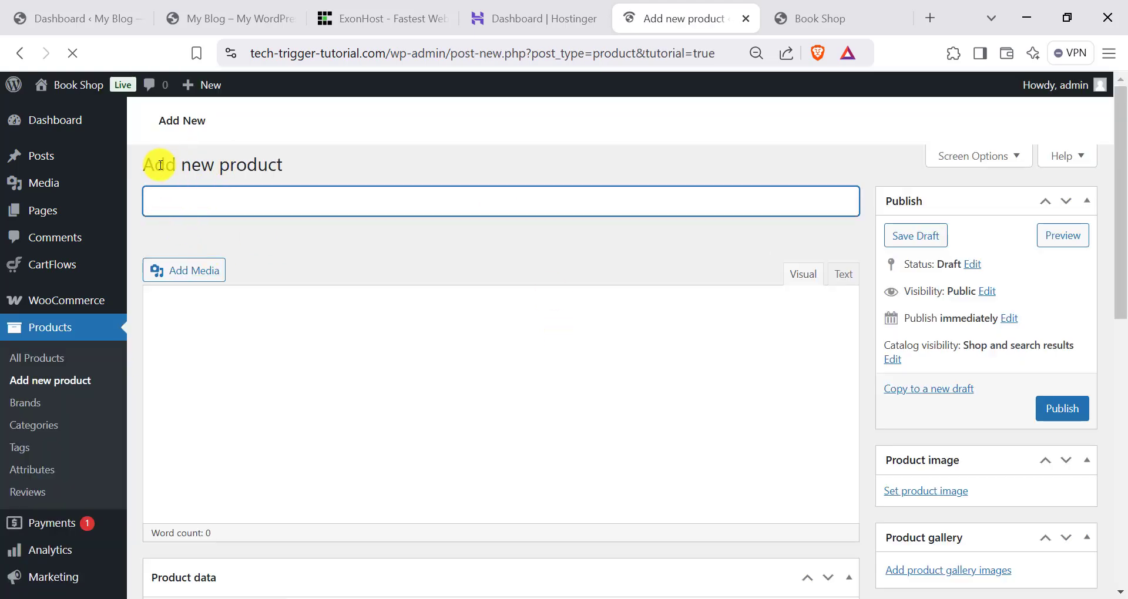
scroll(331, 361, "down", 3)
scroll(361, 363, "up", 3)
Review the All Products section of the finished demo store as a reference for the products needed.
left_click(222, 20)
scroll(305, 364, "down", 6)
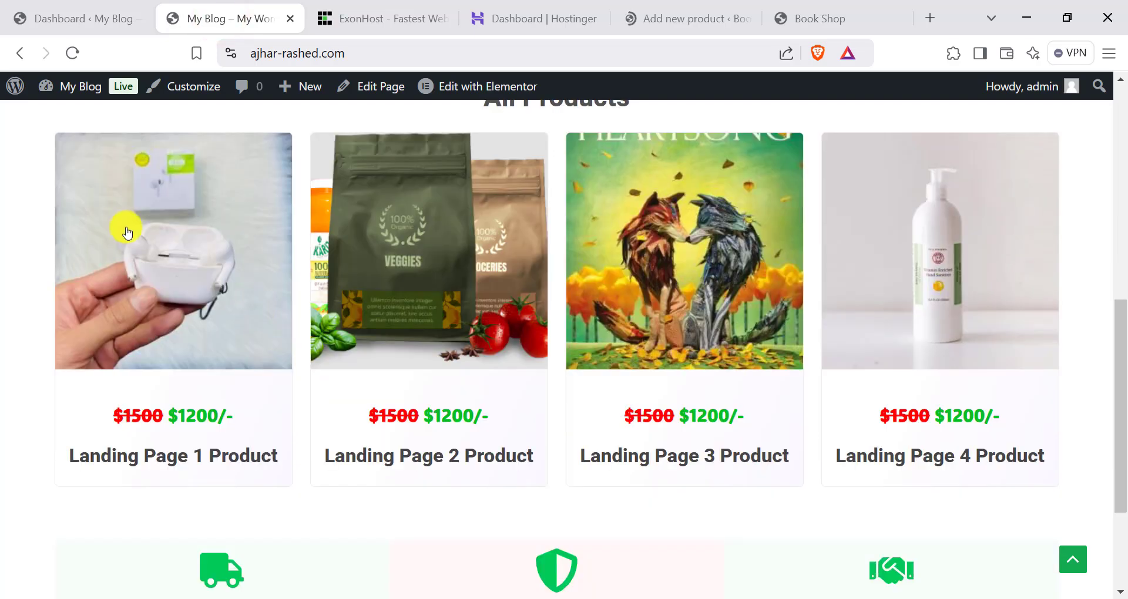
scroll(145, 369, "down", 2)
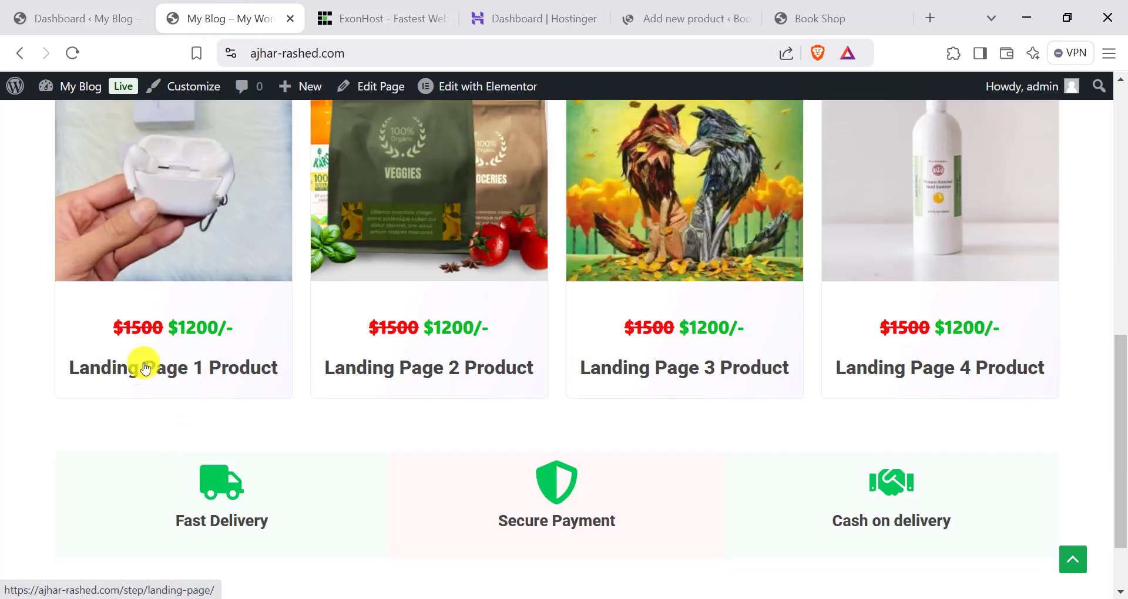
scroll(376, 347, "up", 3)
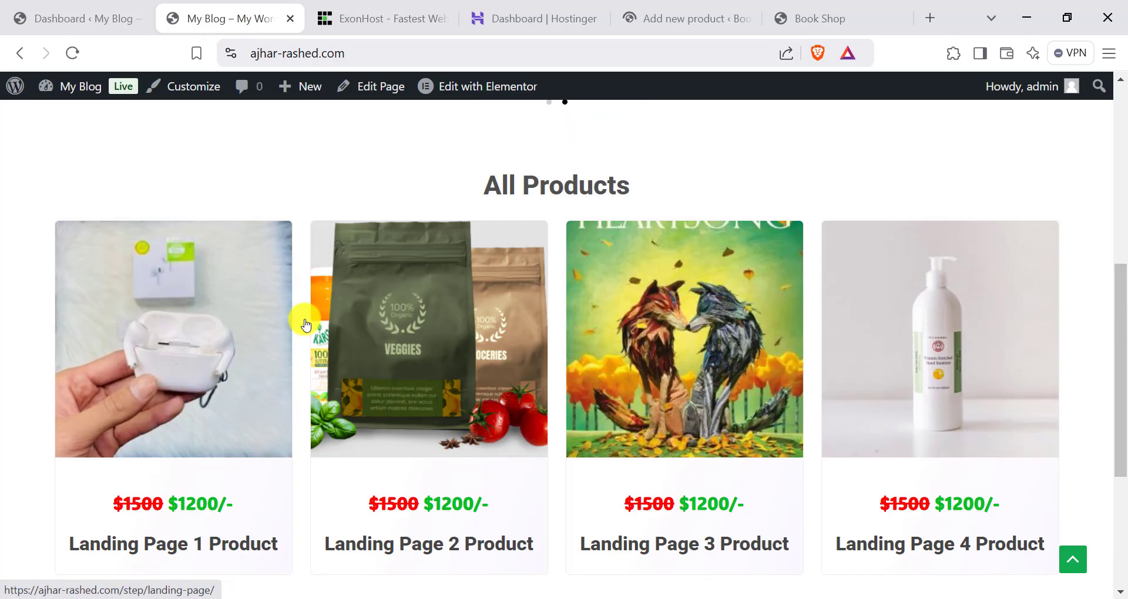
Return to the new product form, dismiss the guided tour, and name the product "Demo Product Title".
left_click(686, 15)
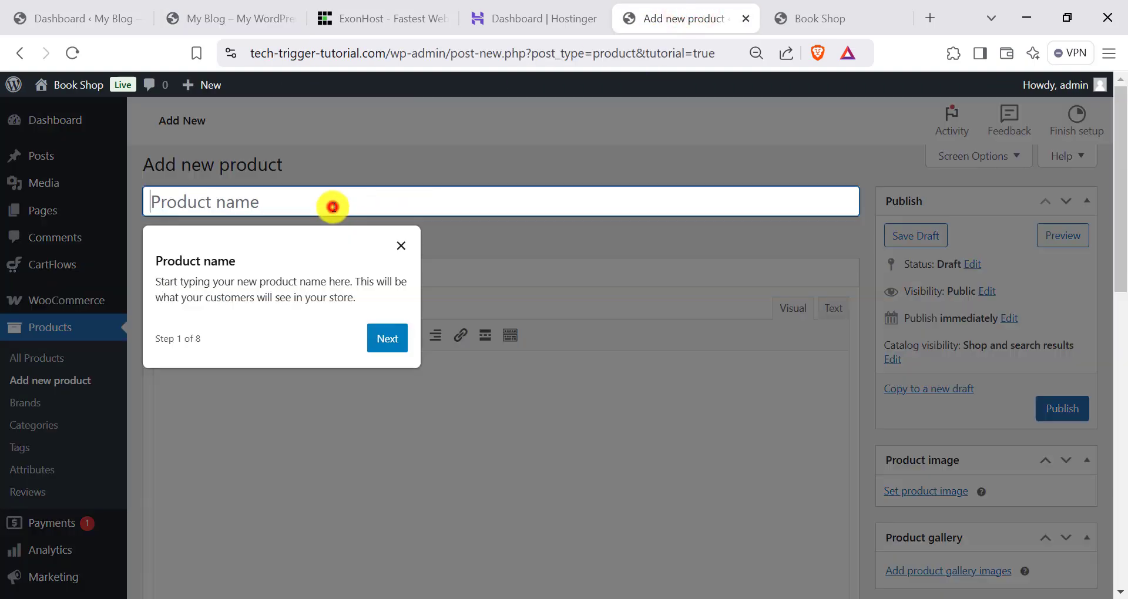
left_click(331, 204)
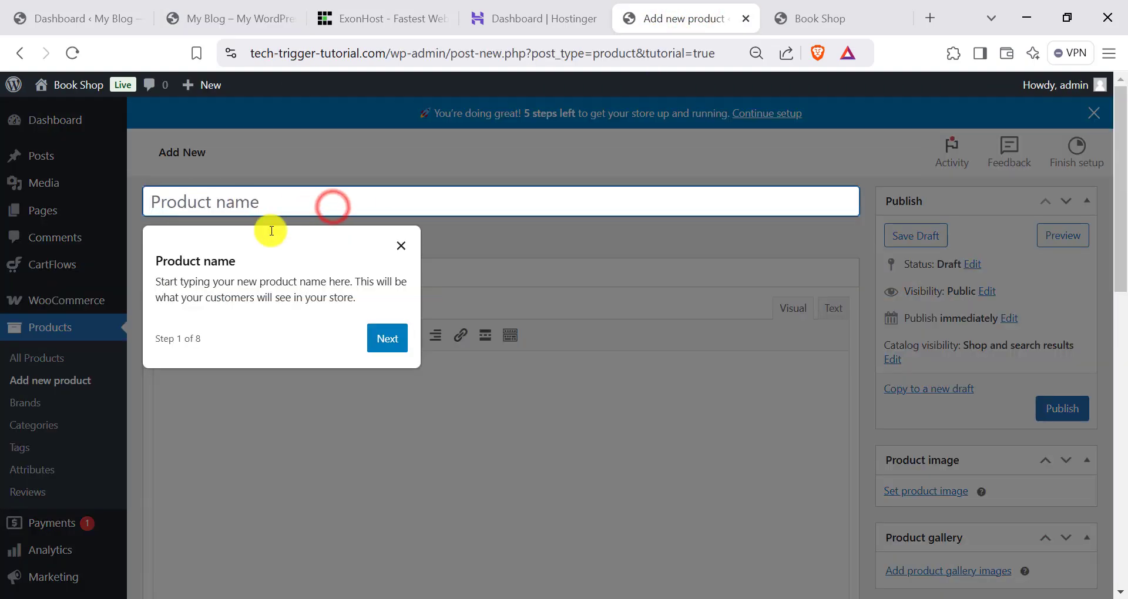
left_click(403, 274)
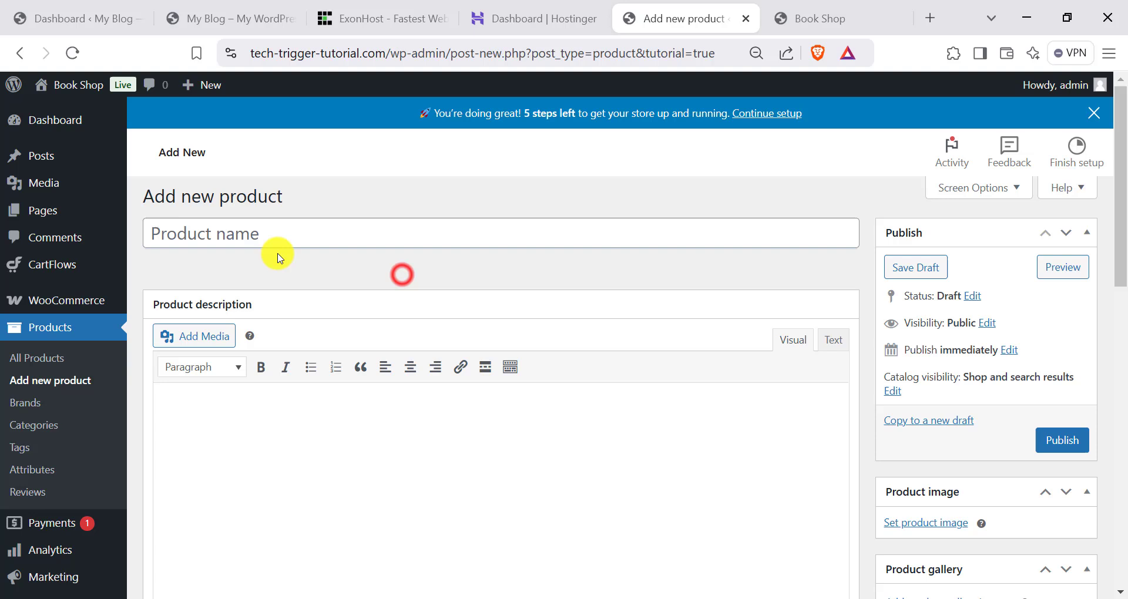
left_click(239, 238)
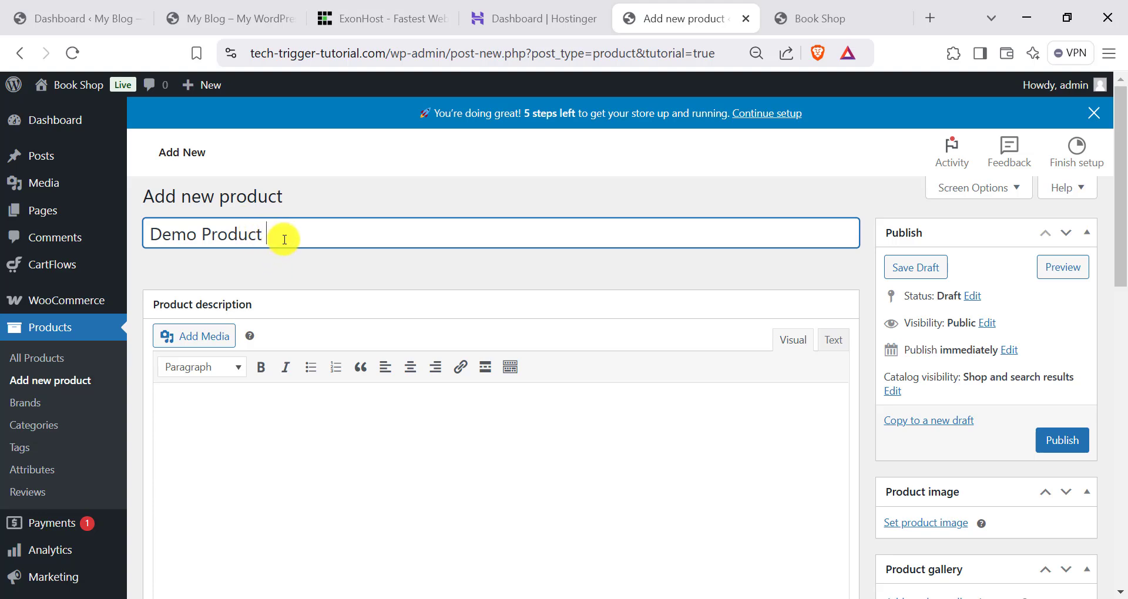
Enter the placeholder text "df dsfdsfd sf" as the product description.
scroll(297, 410, "down", 4)
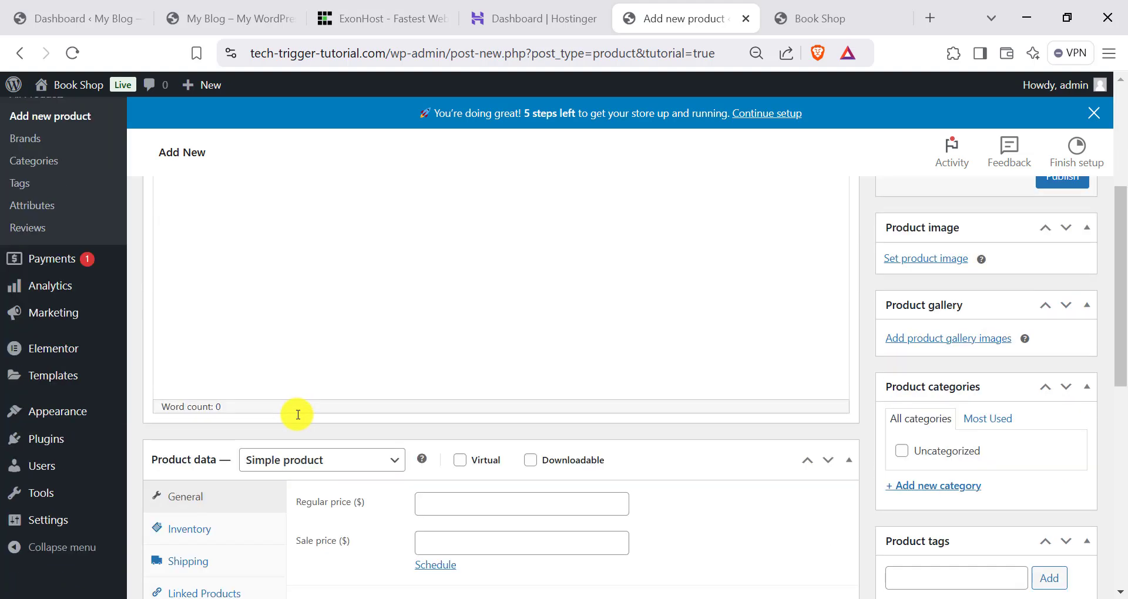
scroll(290, 254, "up", 2)
left_click(289, 360)
scroll(290, 360, "up", 3)
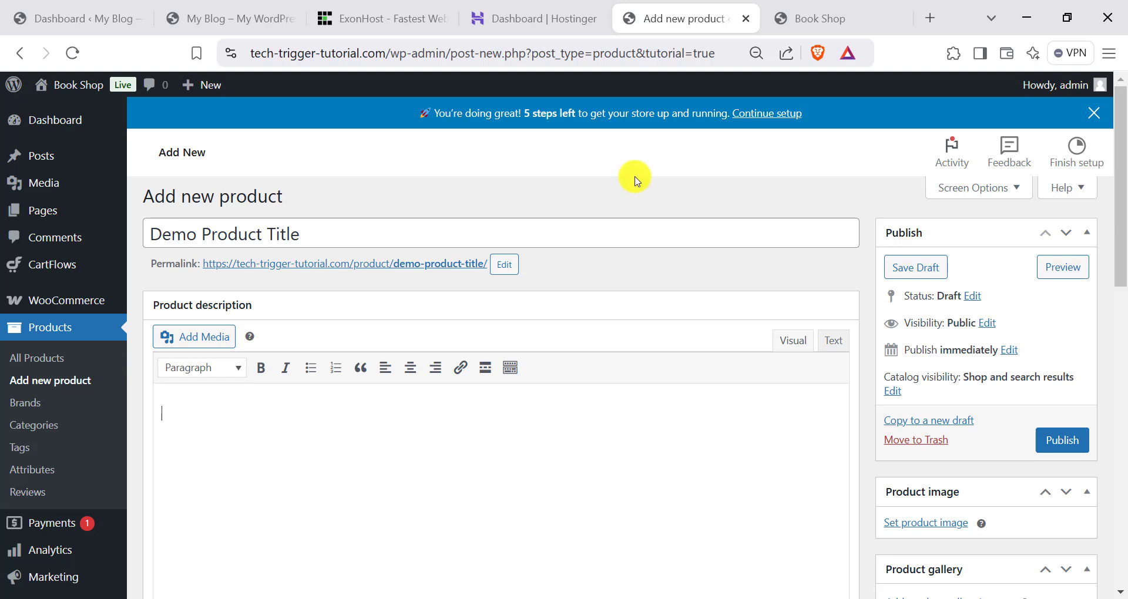
type("df dsfdsfd sf")
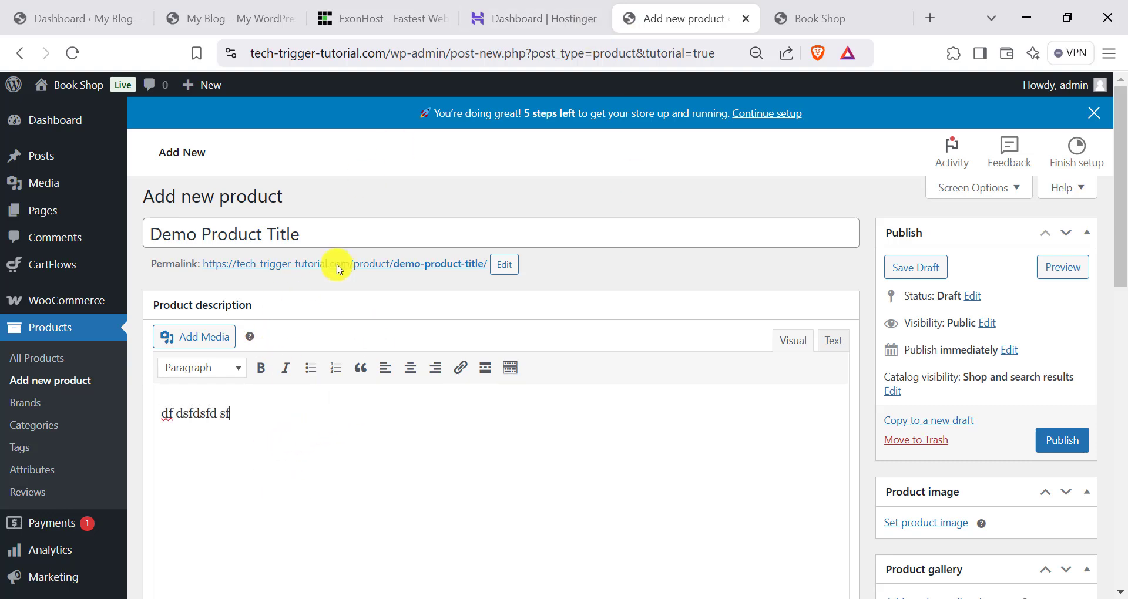
scroll(332, 382, "down", 5)
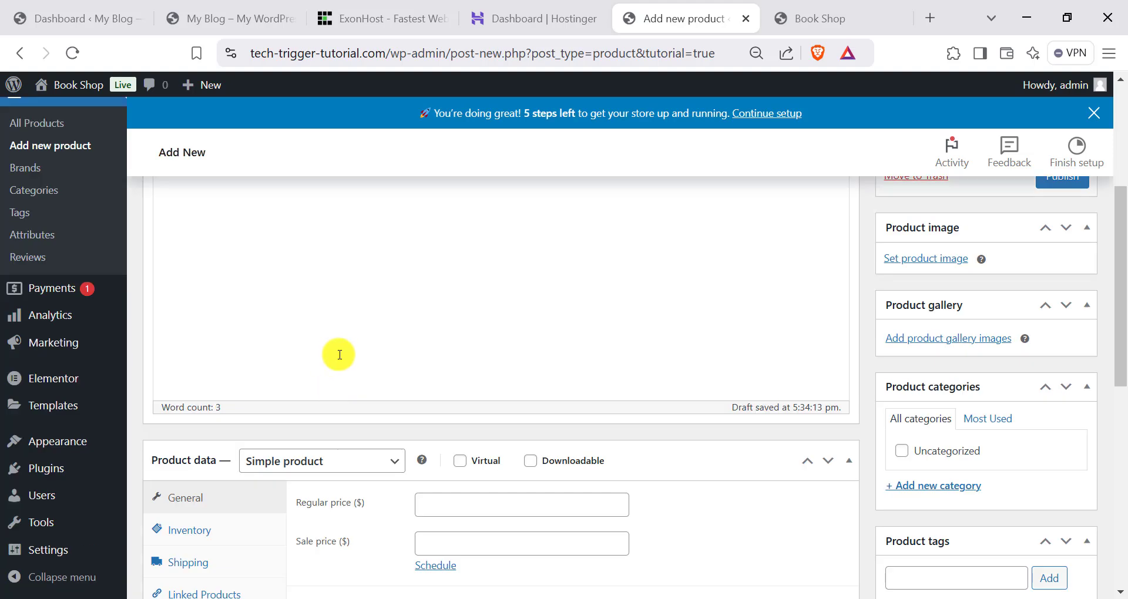
scroll(339, 356, "down", 3)
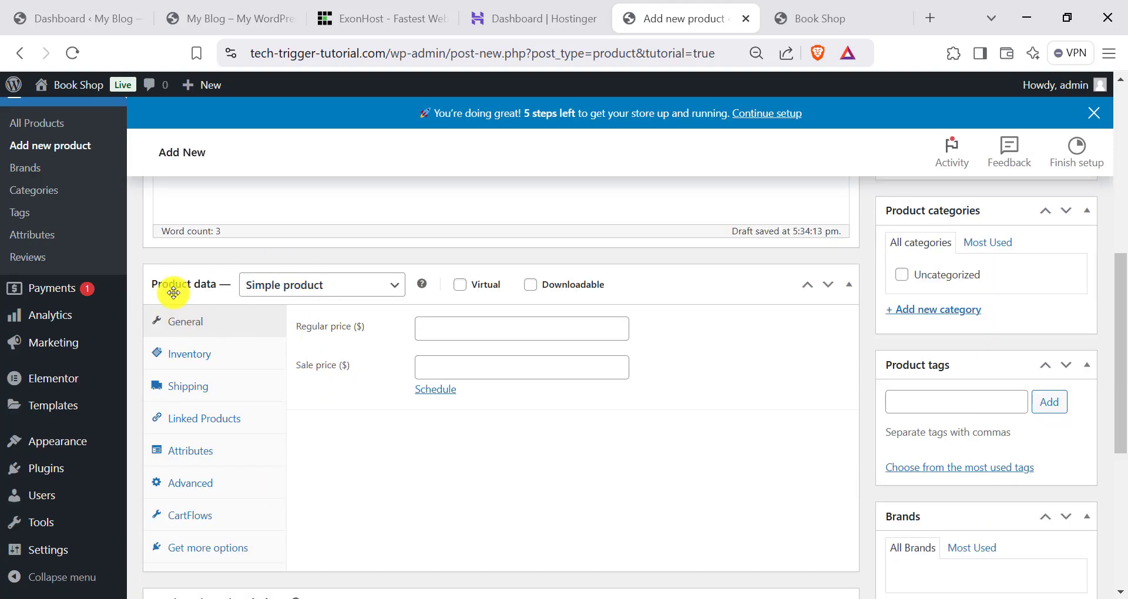
left_click(204, 286)
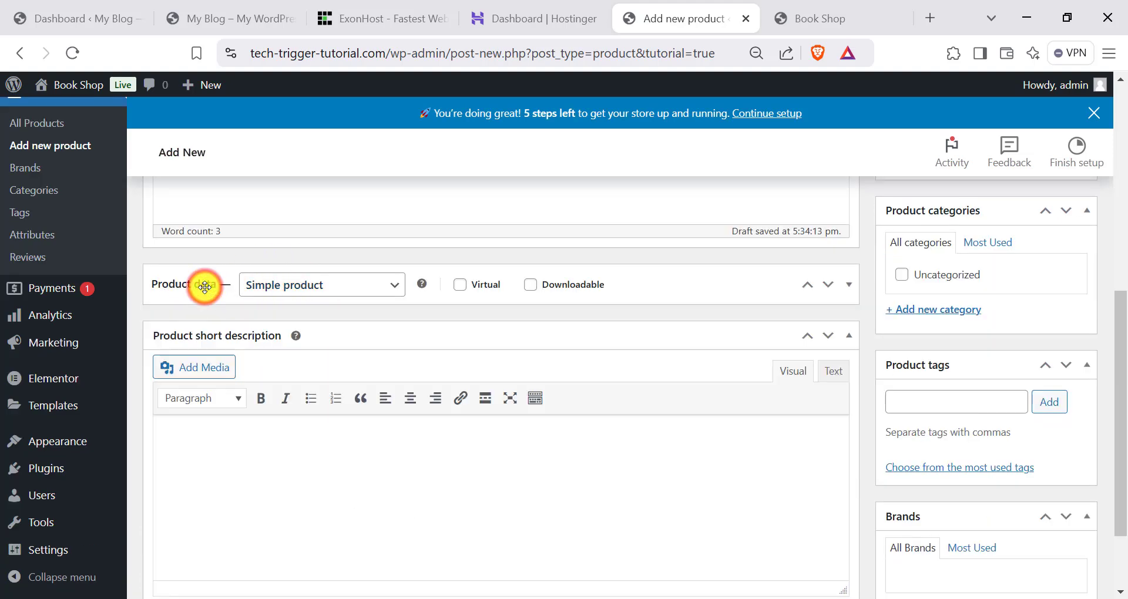
left_click(205, 287)
left_click(204, 286)
left_click(205, 284)
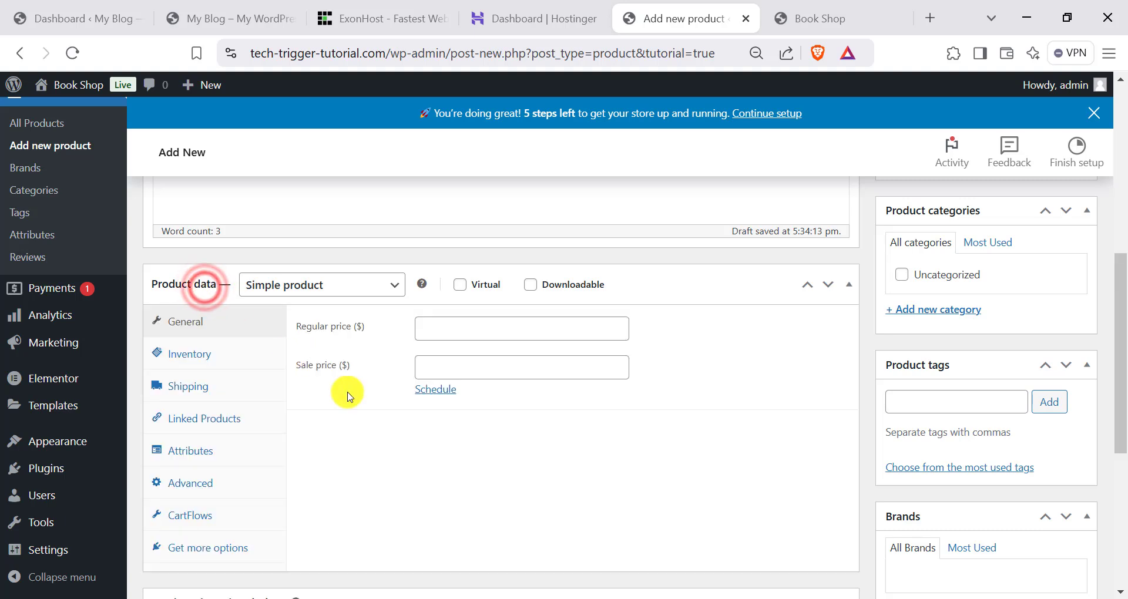
left_click(211, 284)
left_click(211, 284)
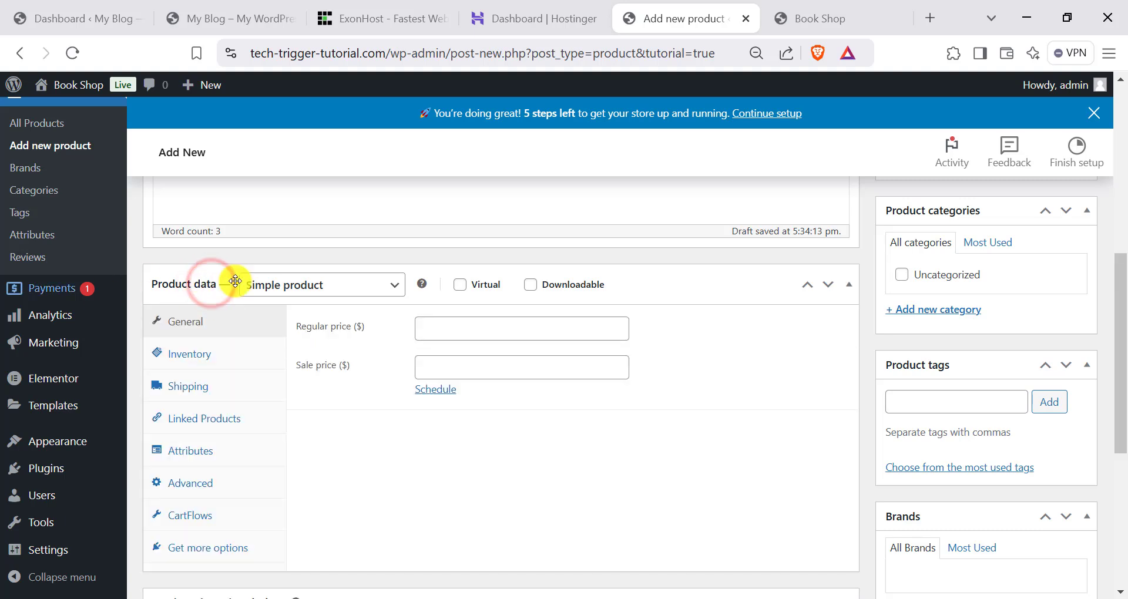
Try the Virtual and Downloadable options in the product data and clear both again.
left_click(462, 286)
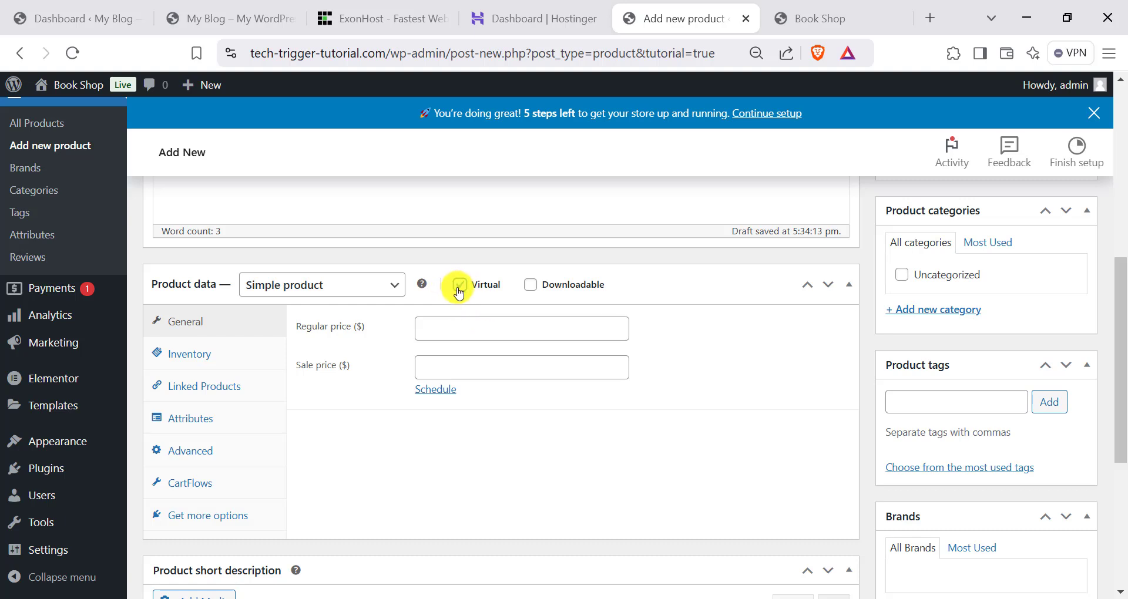
left_click(530, 286)
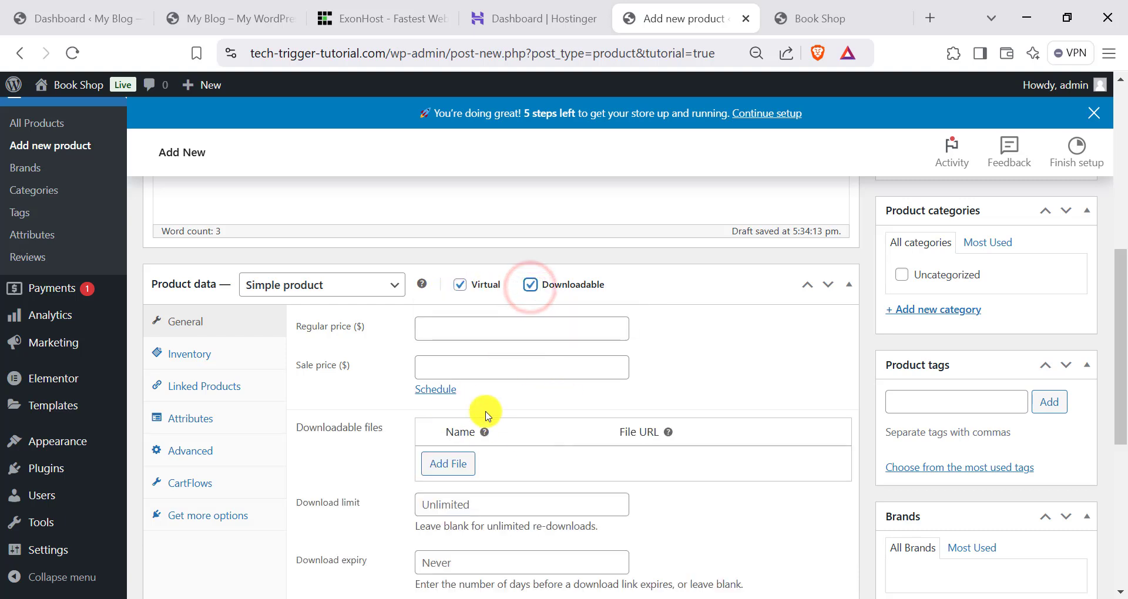
left_click(530, 285)
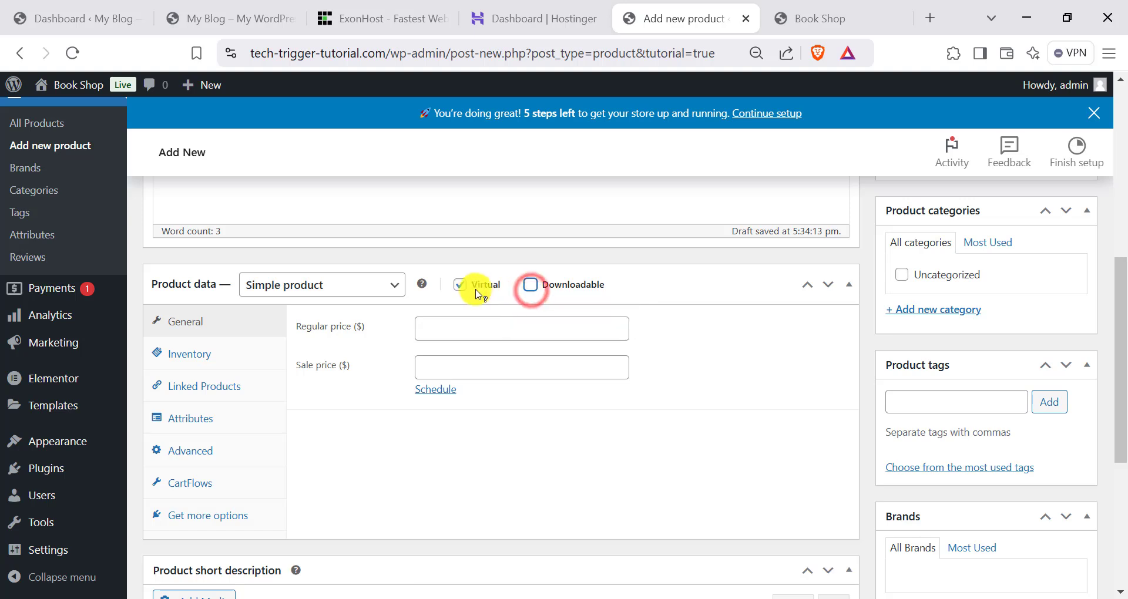
left_click(460, 284)
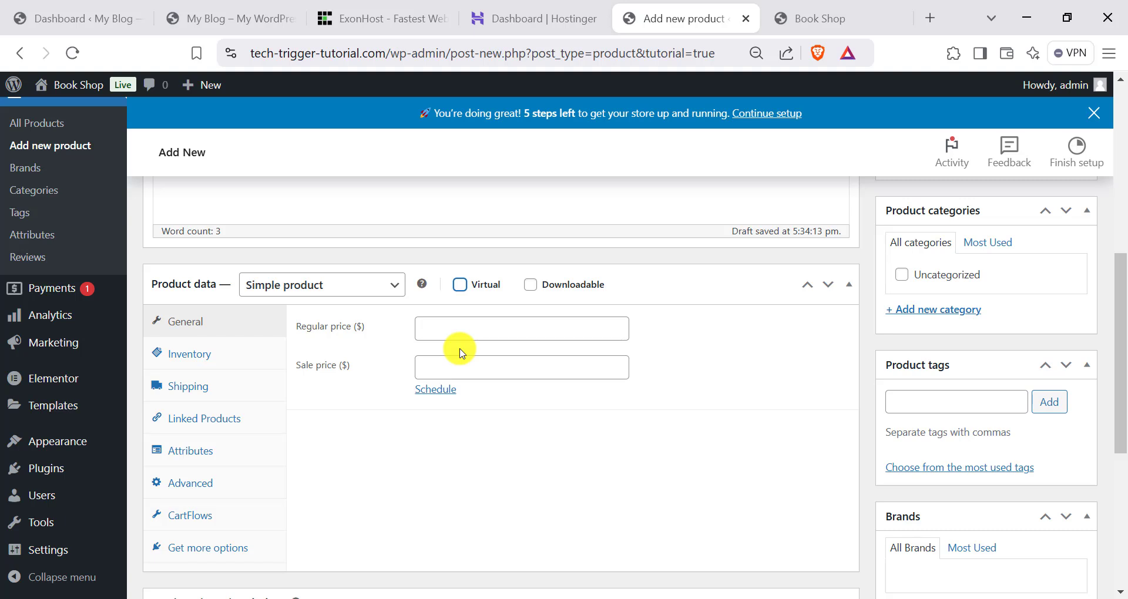
Set the product's regular price to 1500 and its sale price to 1200.
left_click(417, 326)
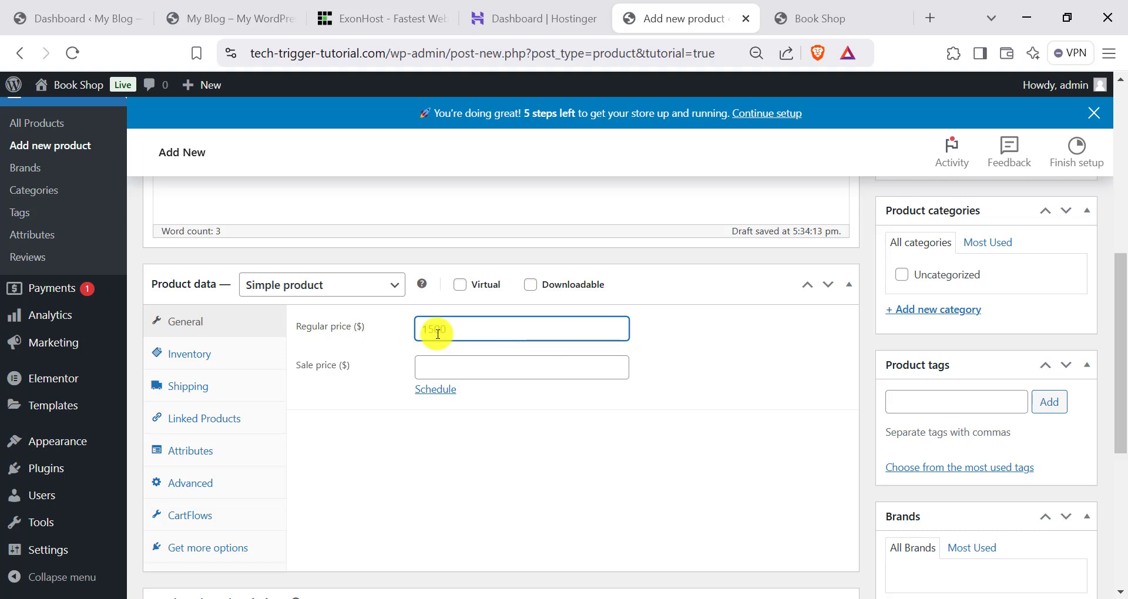
type("1500")
left_click(446, 370)
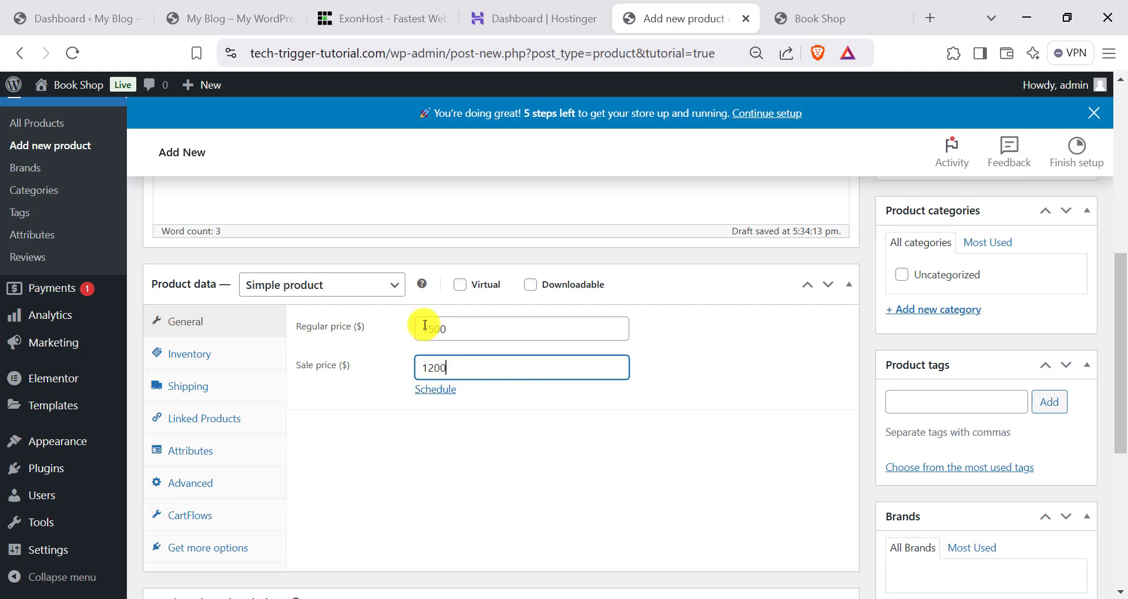
left_click(507, 461)
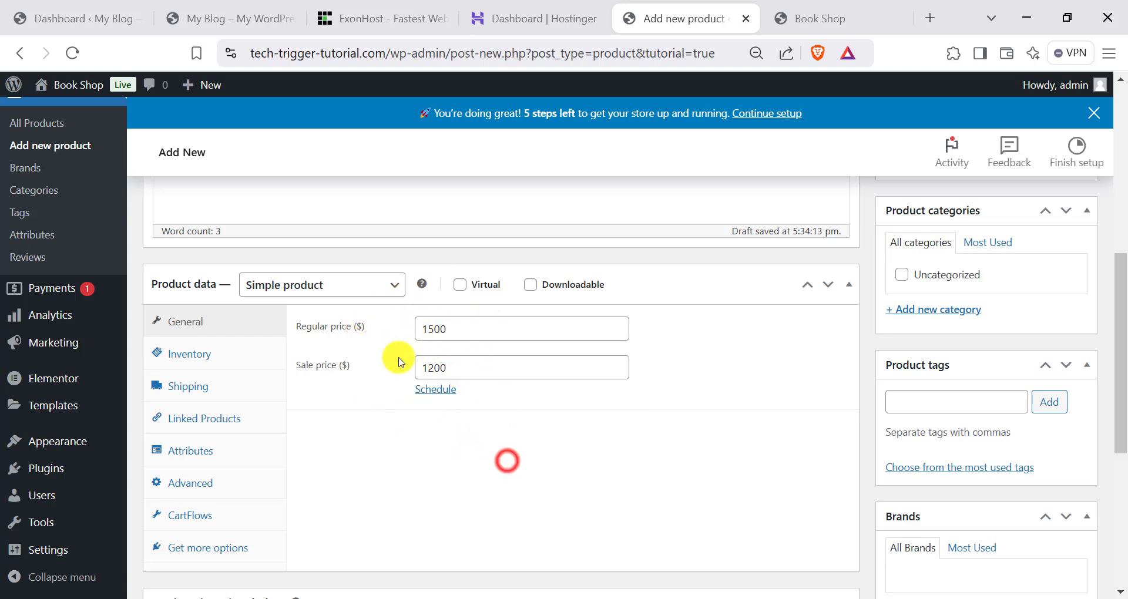
Review the available product types in the product data and keep Simple product selected.
left_click(370, 284)
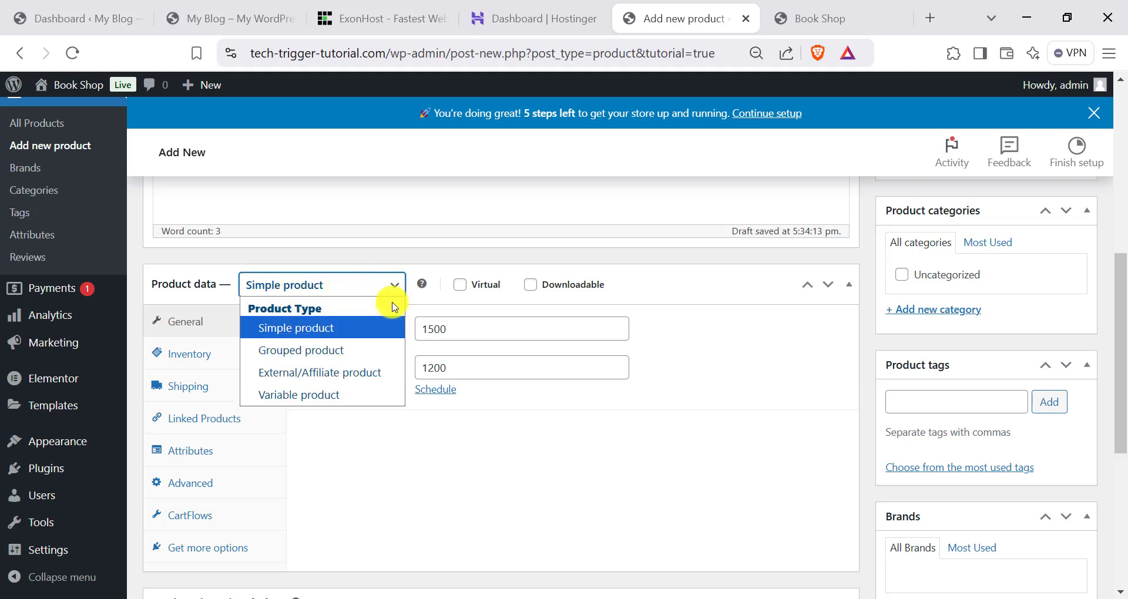
left_click(428, 452)
left_click(476, 368)
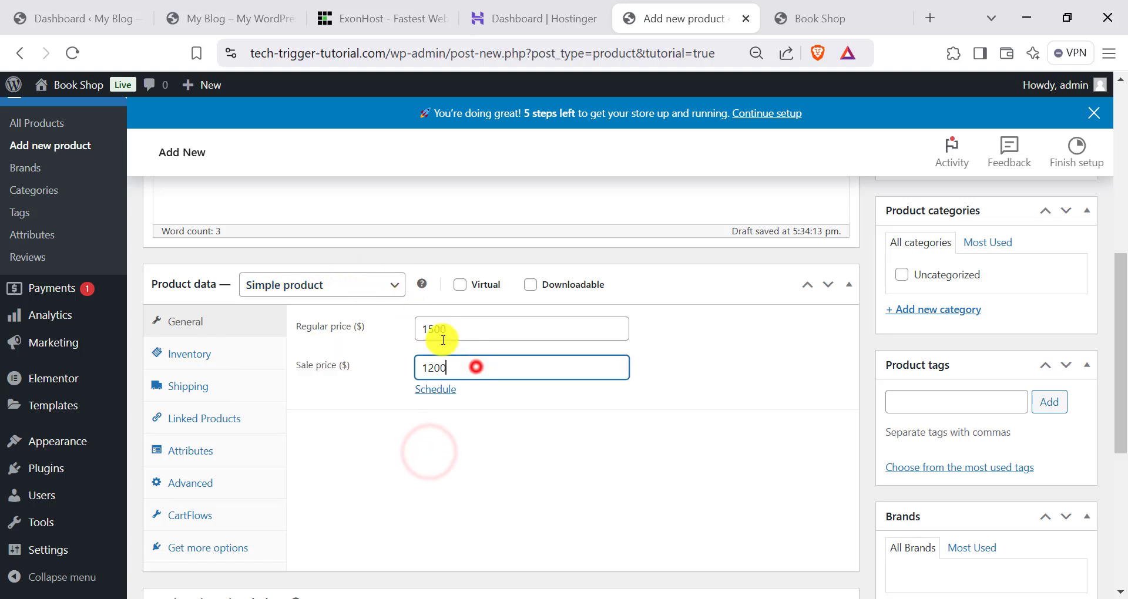
left_click(335, 301)
left_click(332, 290)
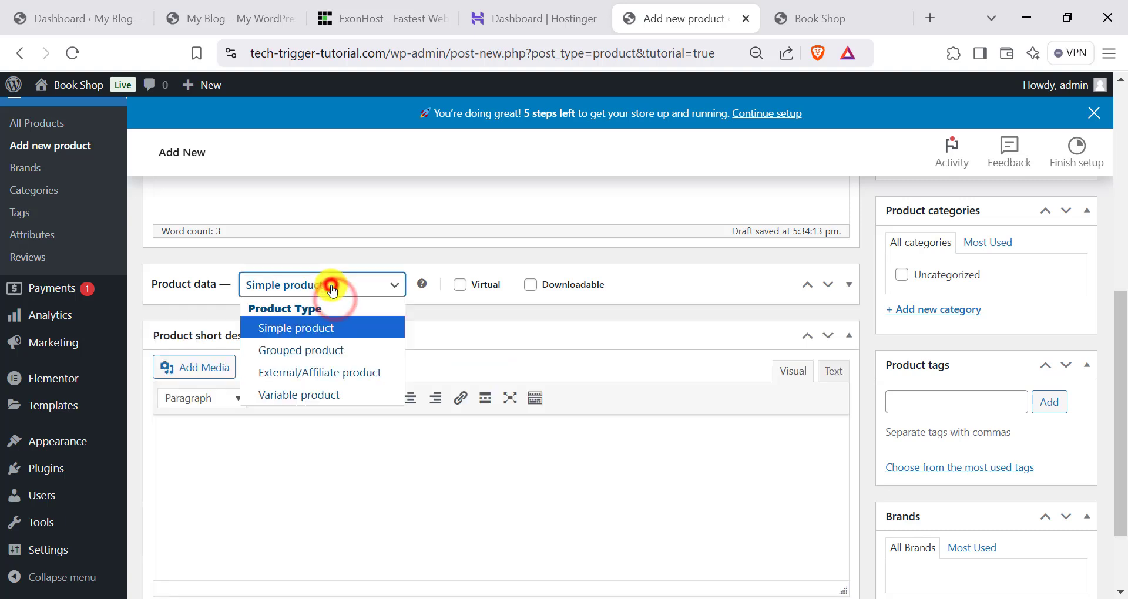
left_click(656, 286)
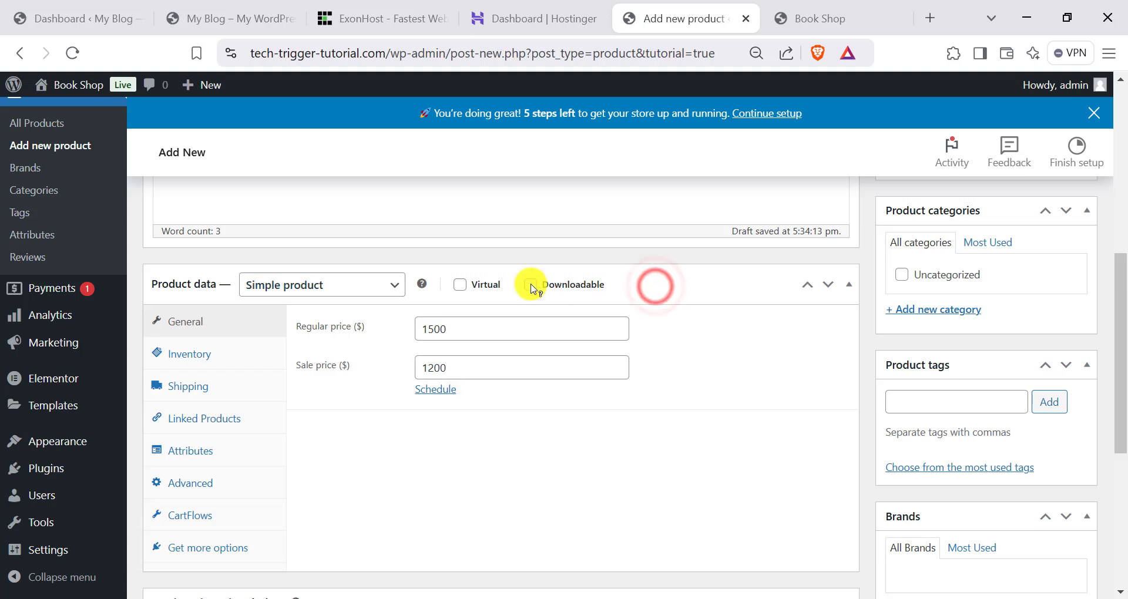
left_click(348, 288)
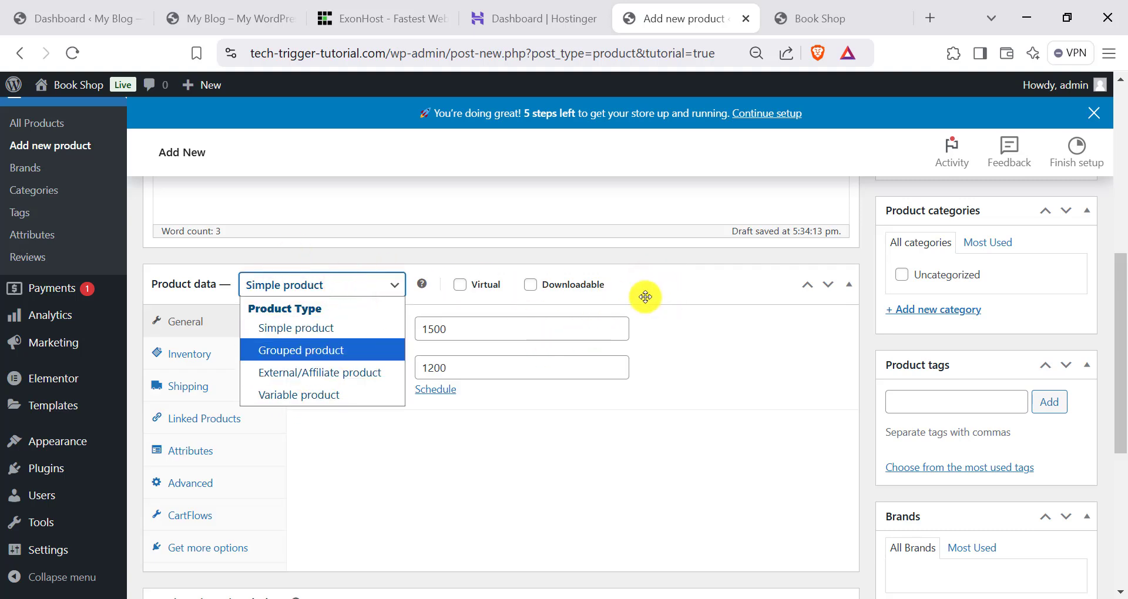
left_click(665, 293)
left_click(666, 292)
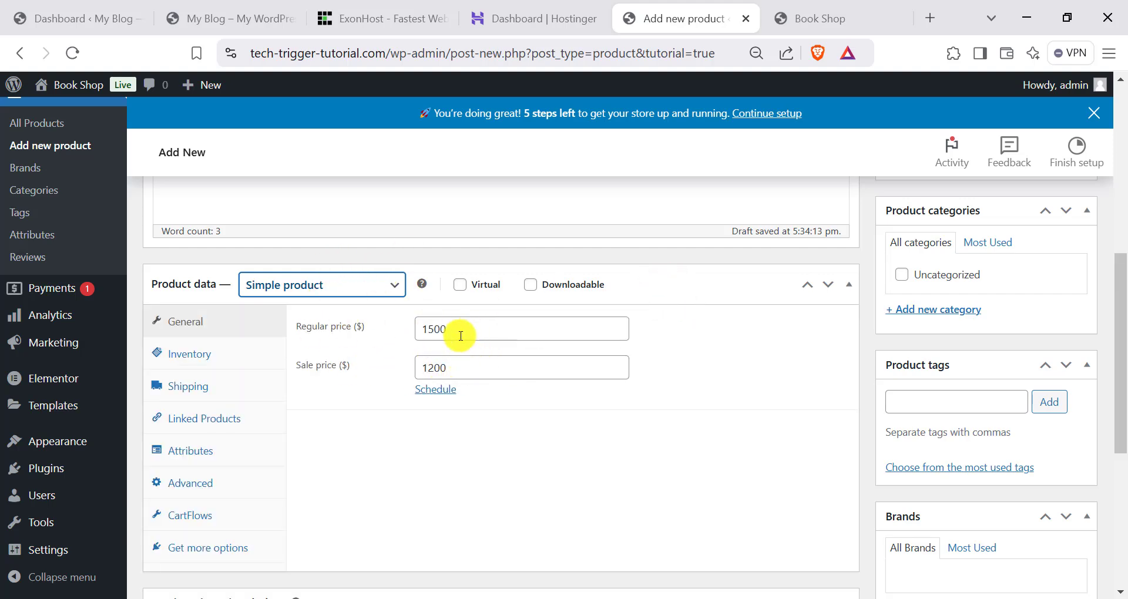
Start setting the product image and open the file chooser for uploading it from the computer.
scroll(851, 338, "up", 5)
scroll(899, 358, "down", 3)
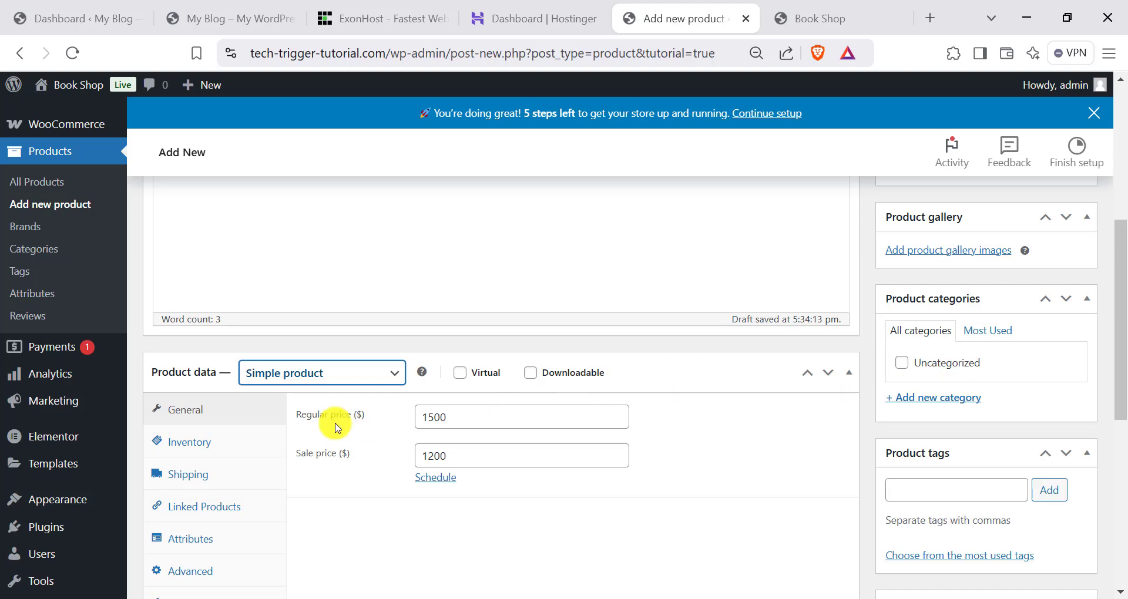
scroll(994, 382, "up", 6)
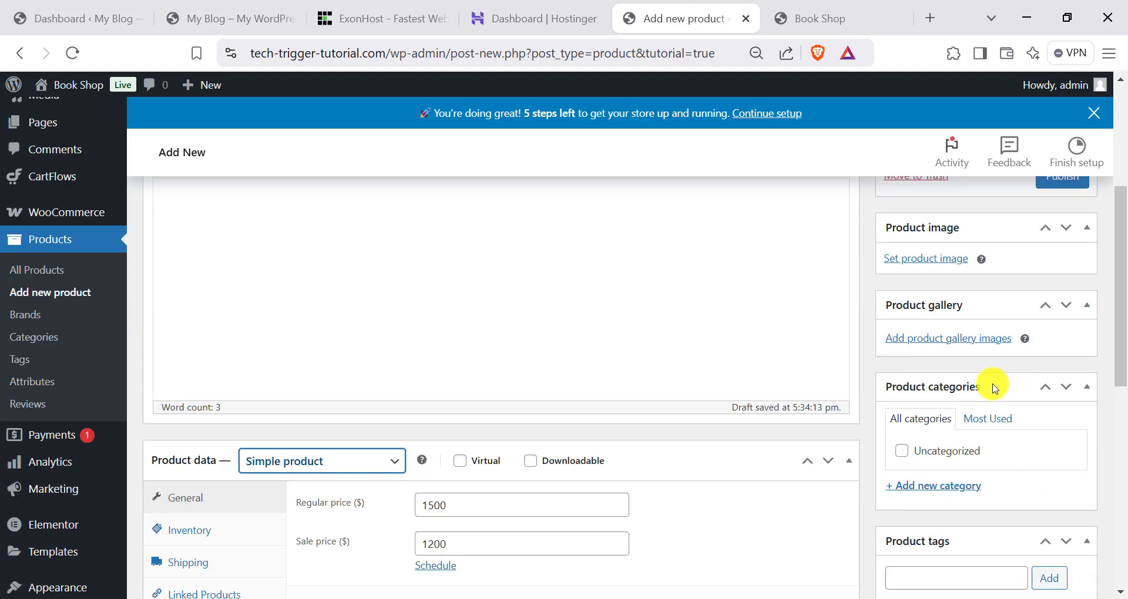
scroll(926, 347, "down", 3)
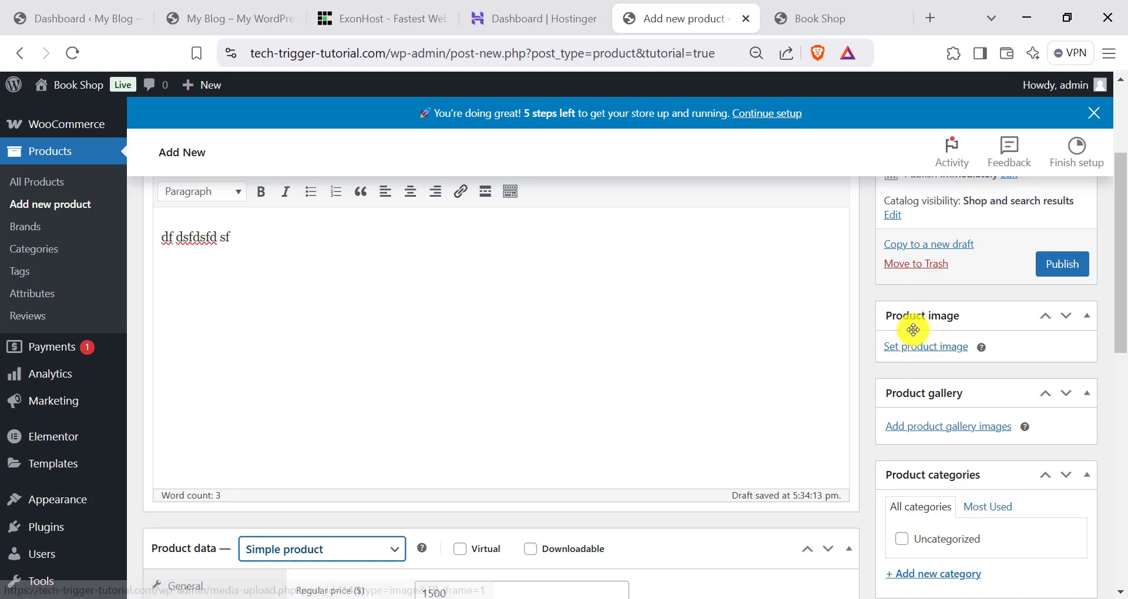
left_click(918, 346)
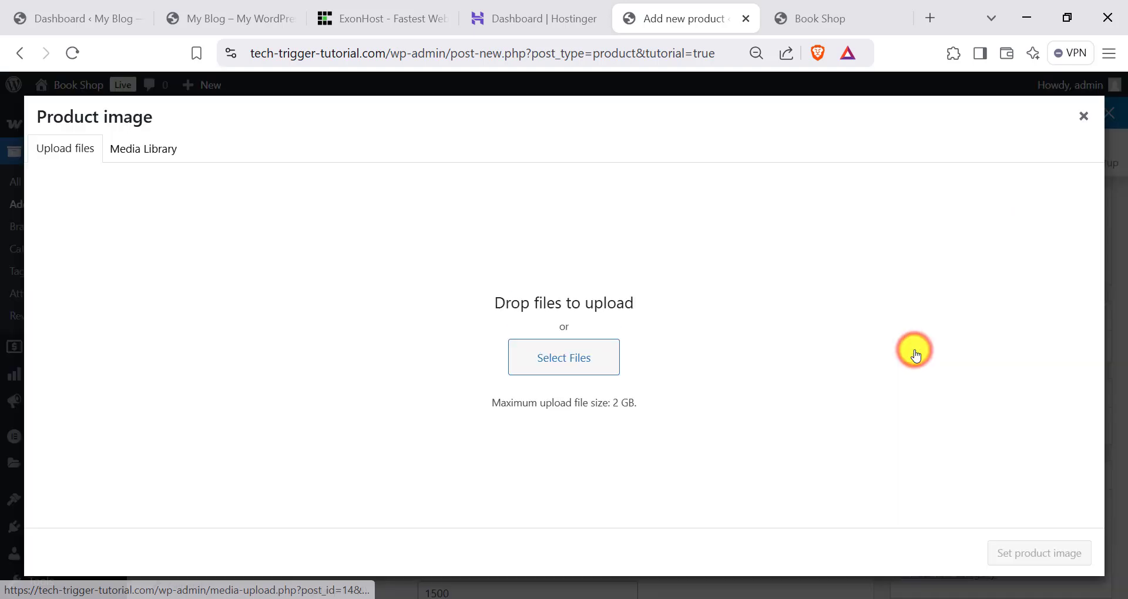
left_click(552, 361)
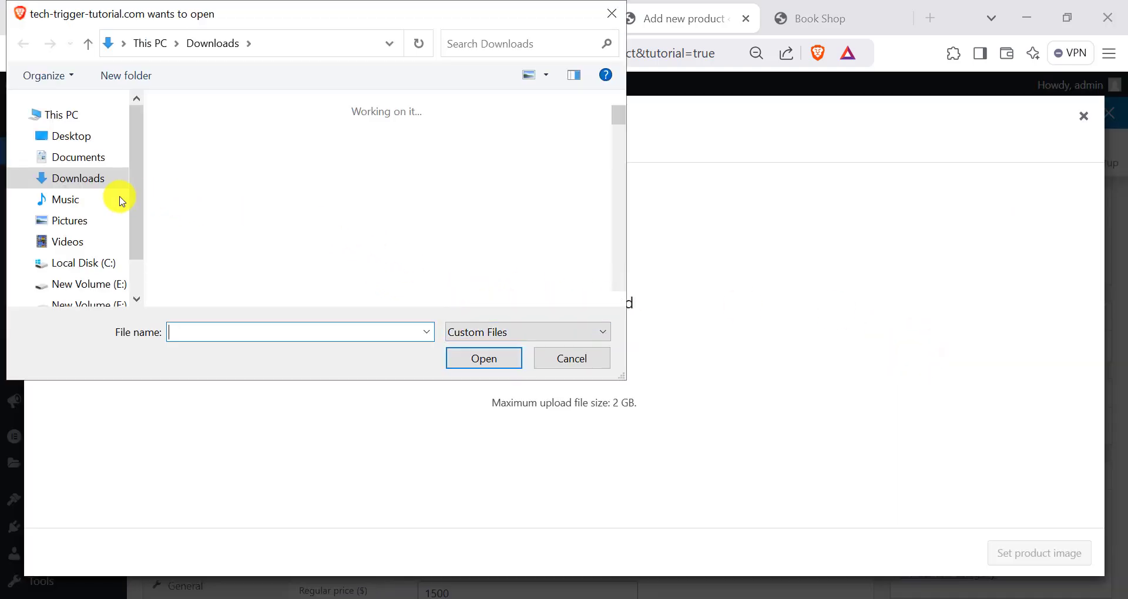
Upload the earbuds, book cover, sanitizer and organic-products-hero images from Downloads, and set the earbuds photo as the product image.
scroll(403, 227, "down", 3)
scroll(404, 226, "up", 1)
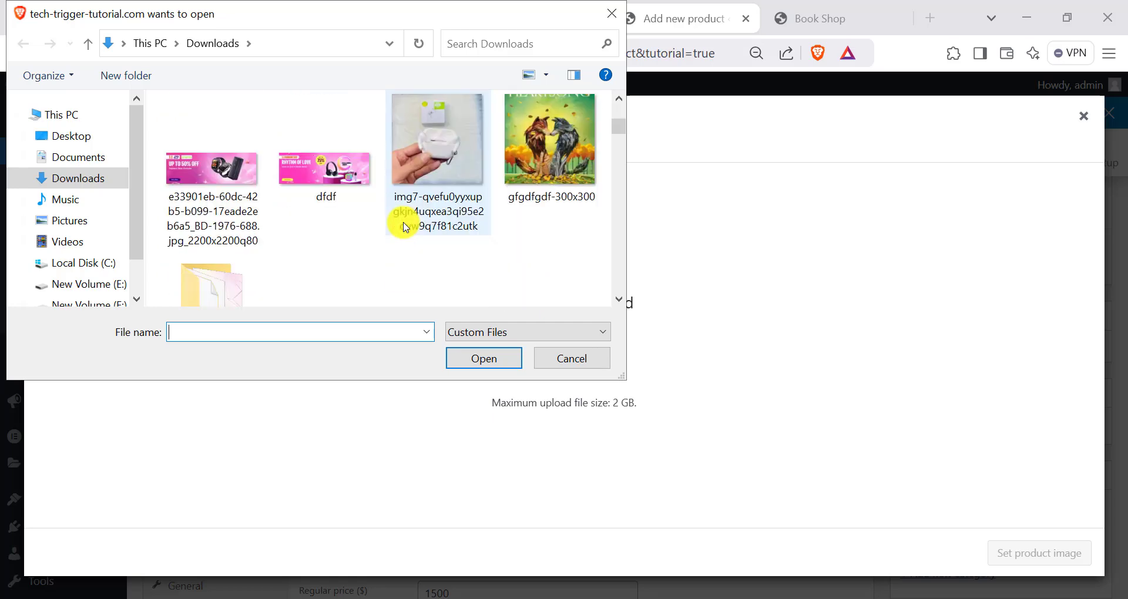
scroll(405, 227, "up", 1)
left_click(442, 202)
left_click(558, 202, "ctrl")
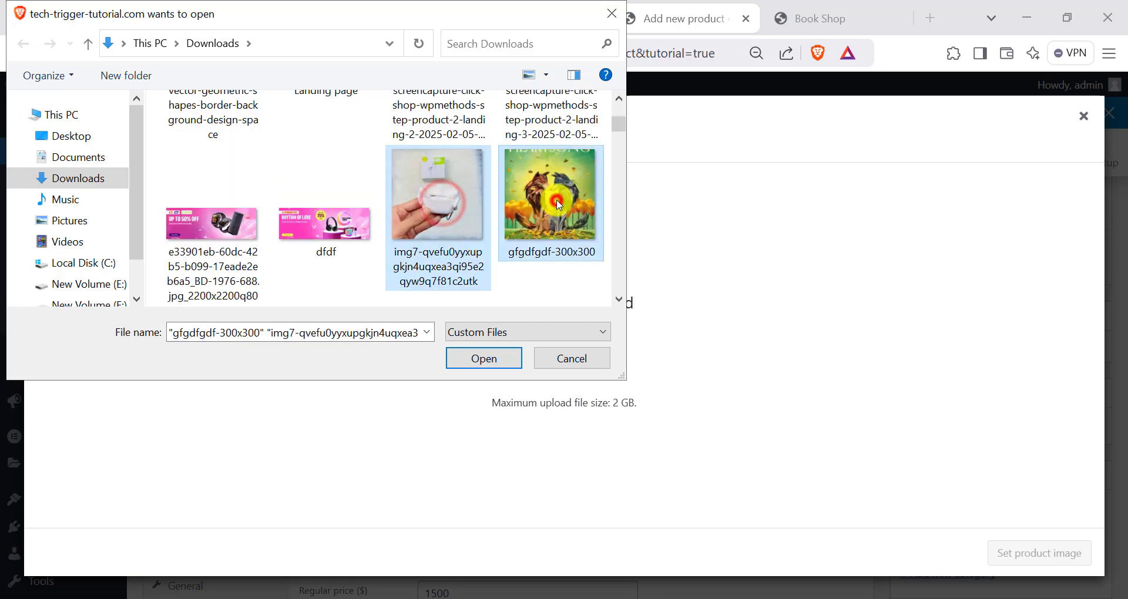
scroll(403, 226, "down", 5)
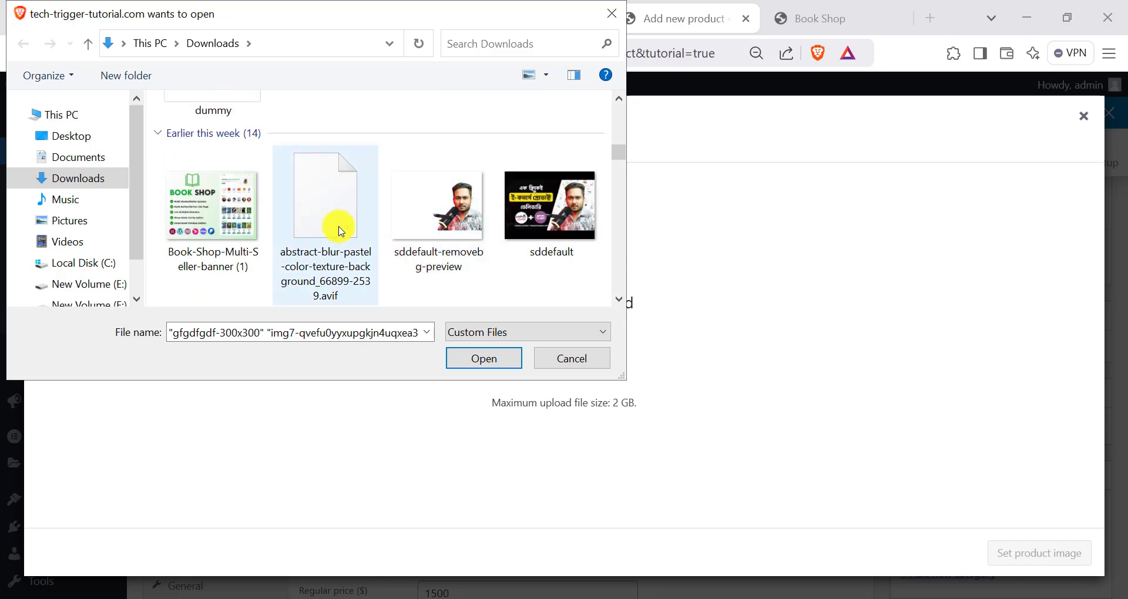
scroll(428, 223, "down", 10)
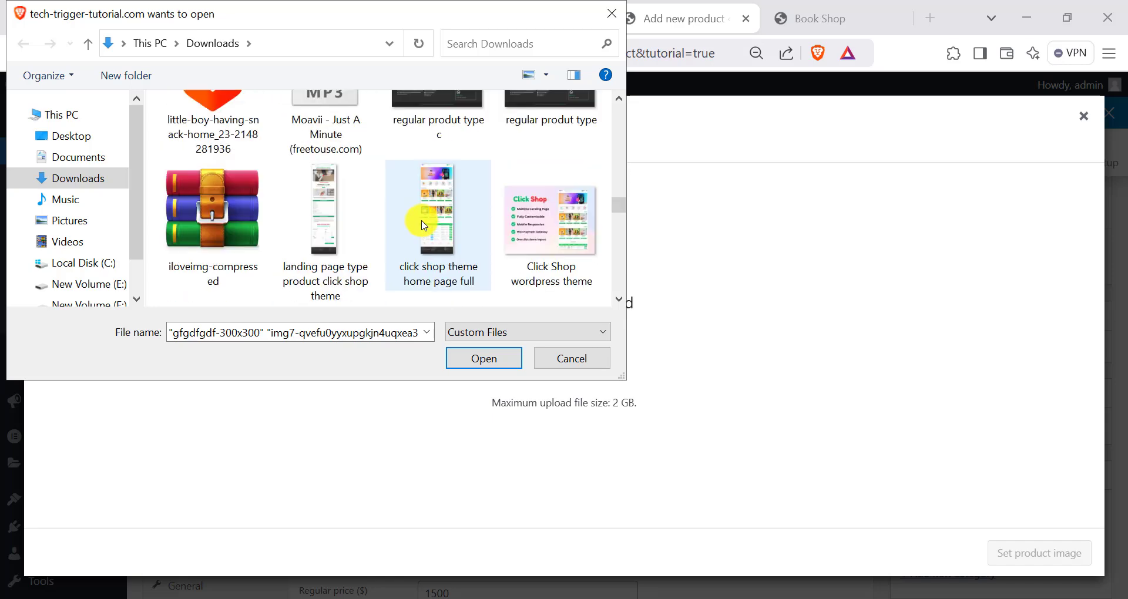
scroll(423, 223, "down", 10)
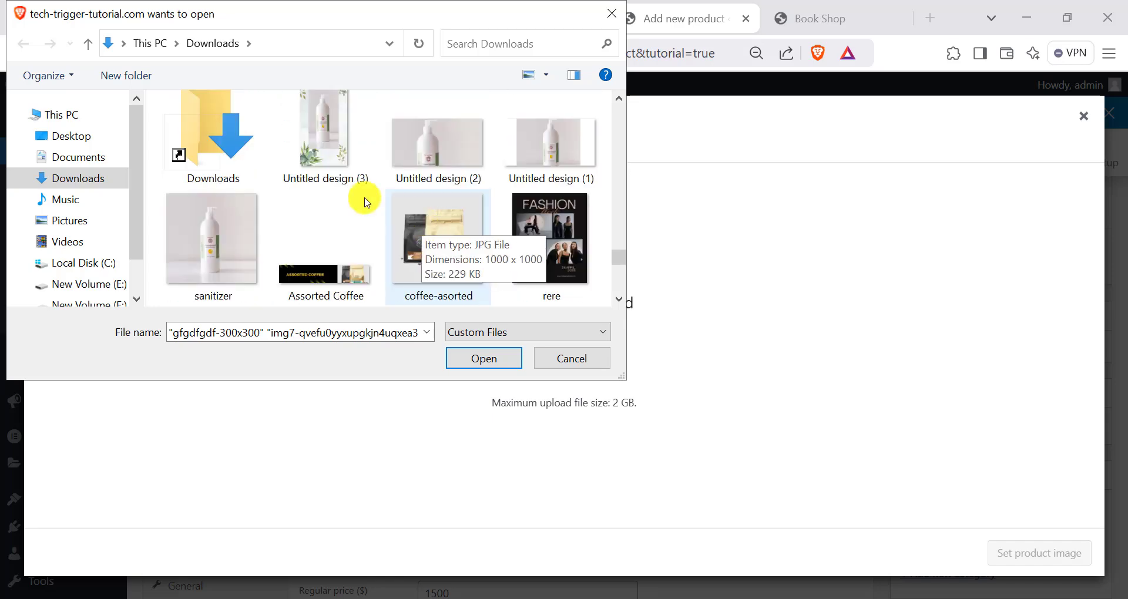
left_click(215, 229, "ctrl")
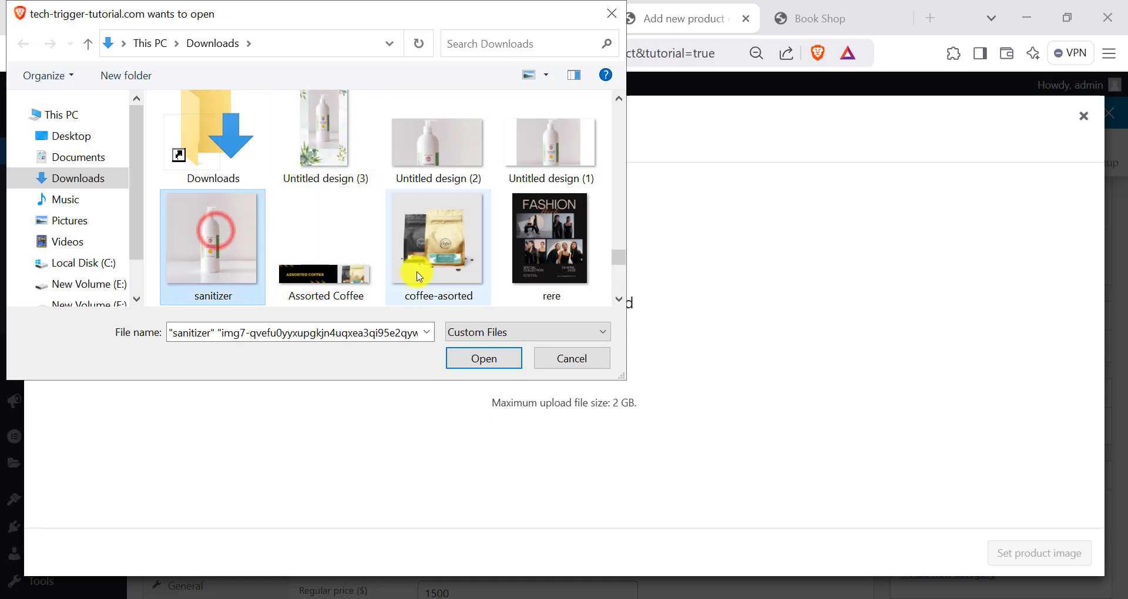
left_click(484, 358)
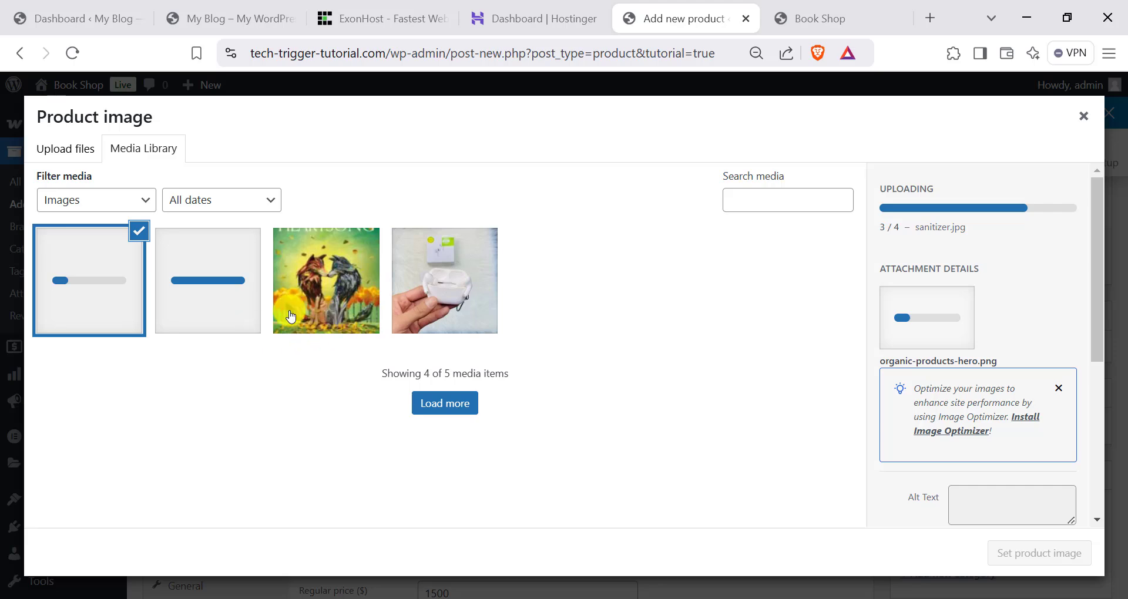
left_click(1020, 550)
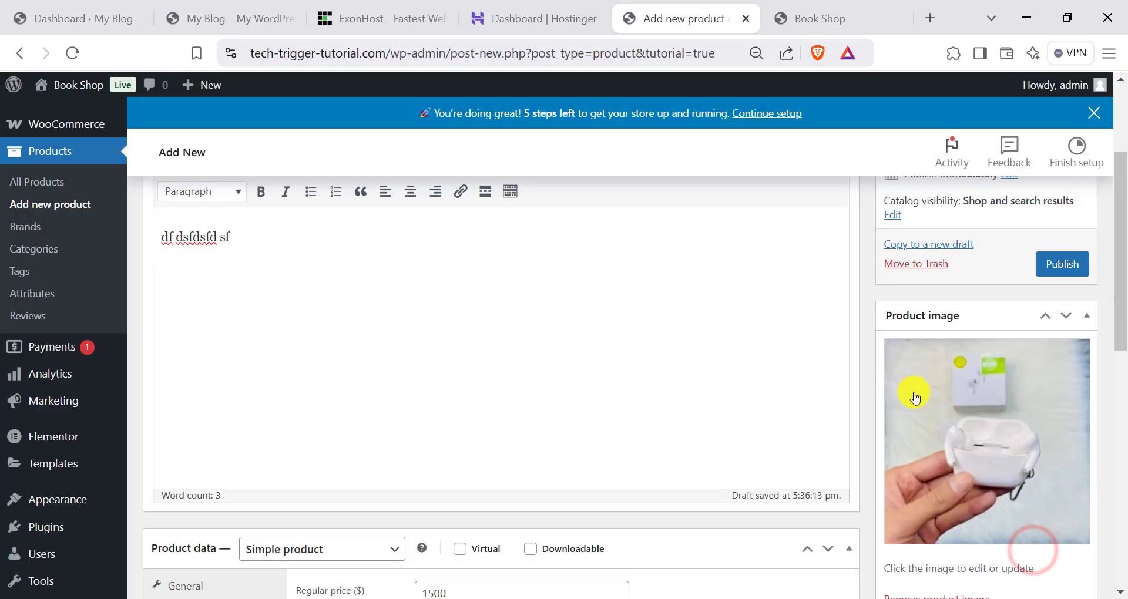
Create a new product category named Gadgets and assign it to the product.
scroll(914, 397, "down", 6)
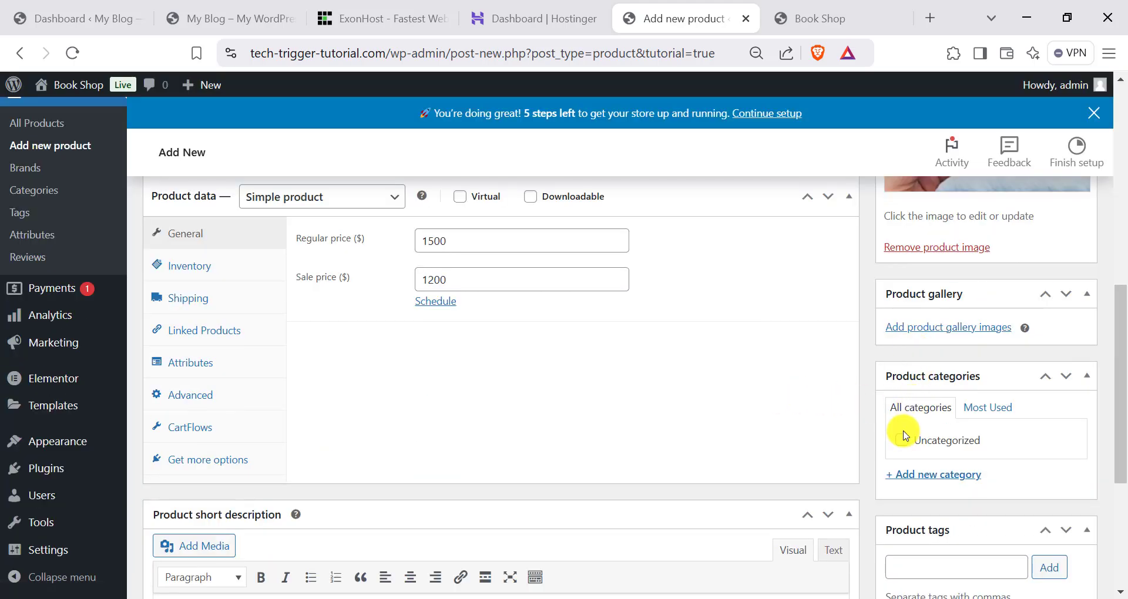
scroll(910, 437, "down", 2)
left_click(913, 388)
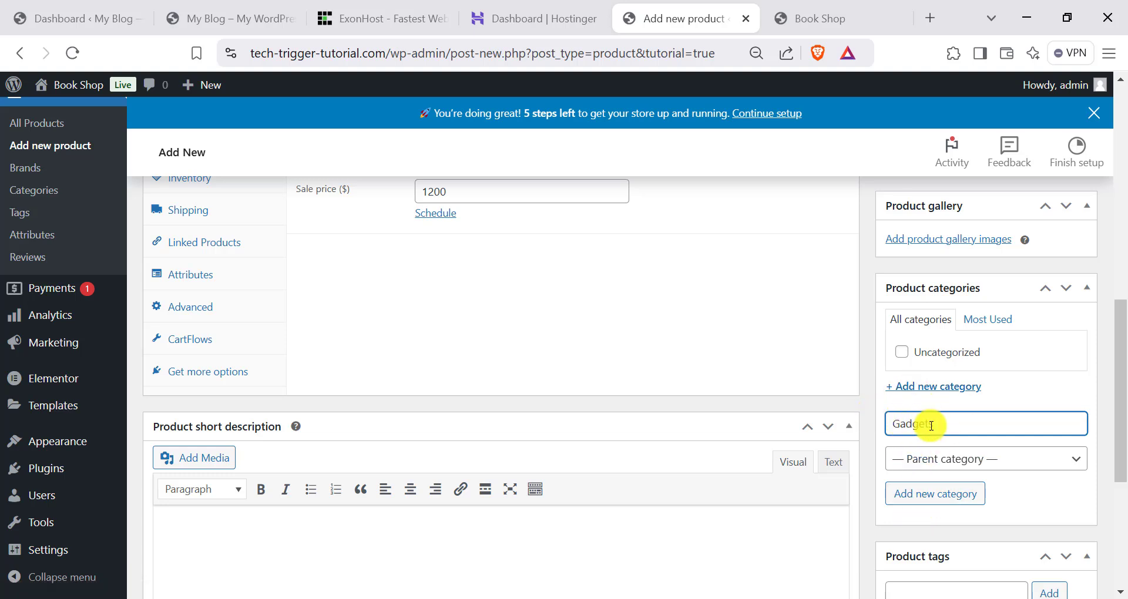
left_click(929, 493)
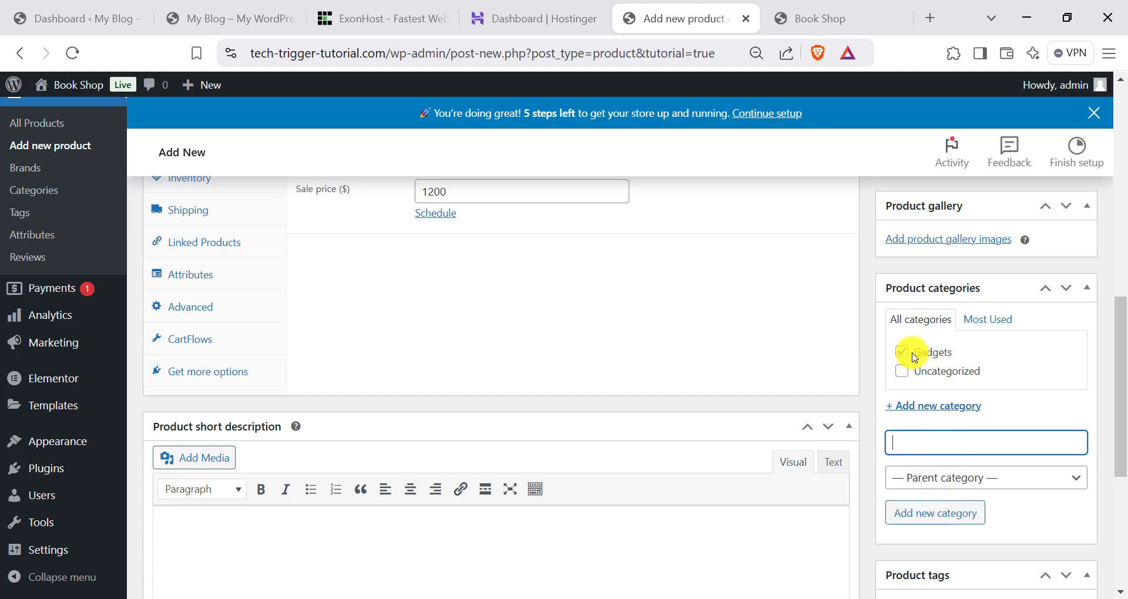
Look over the product tags, brands and short description sections, and publish the demo product.
scroll(936, 453, "down", 5)
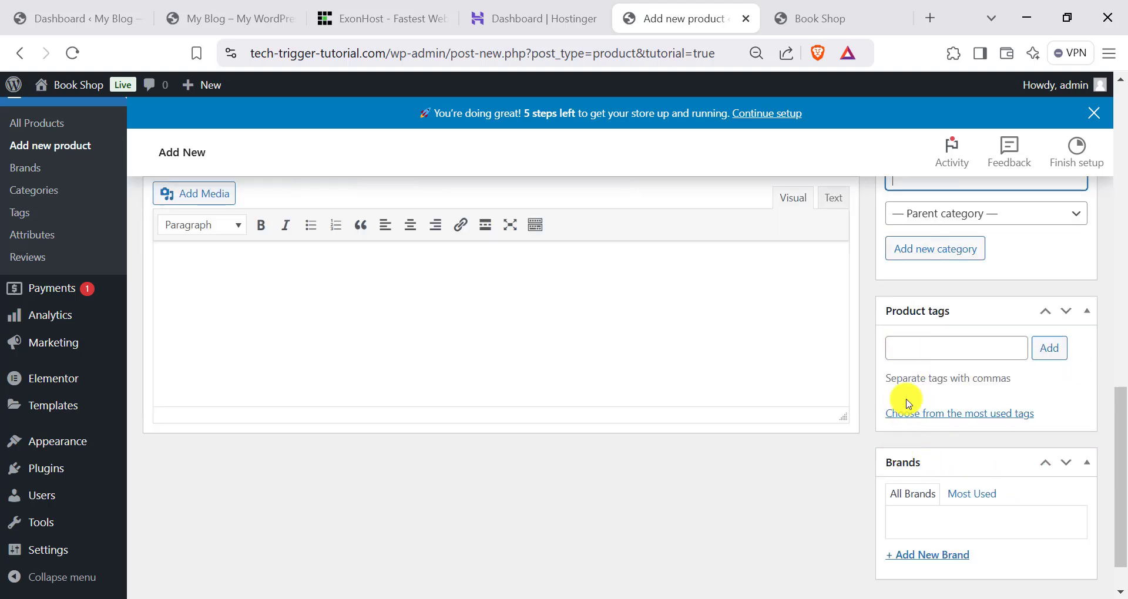
scroll(905, 482, "down", 1)
scroll(920, 374, "up", 2)
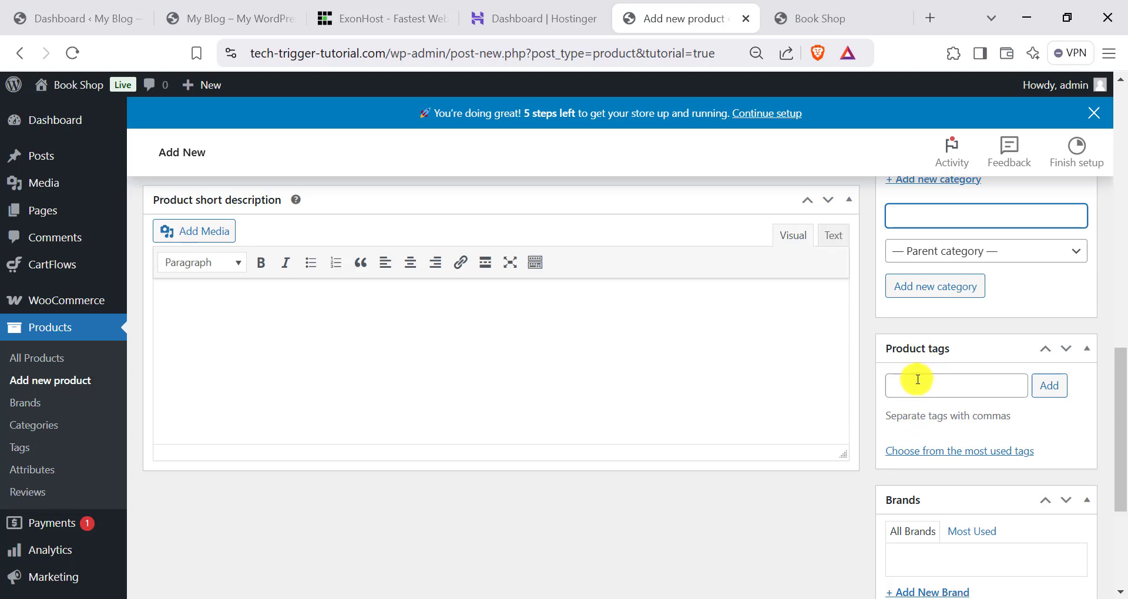
scroll(918, 379, "up", 12)
scroll(921, 356, "down", 3)
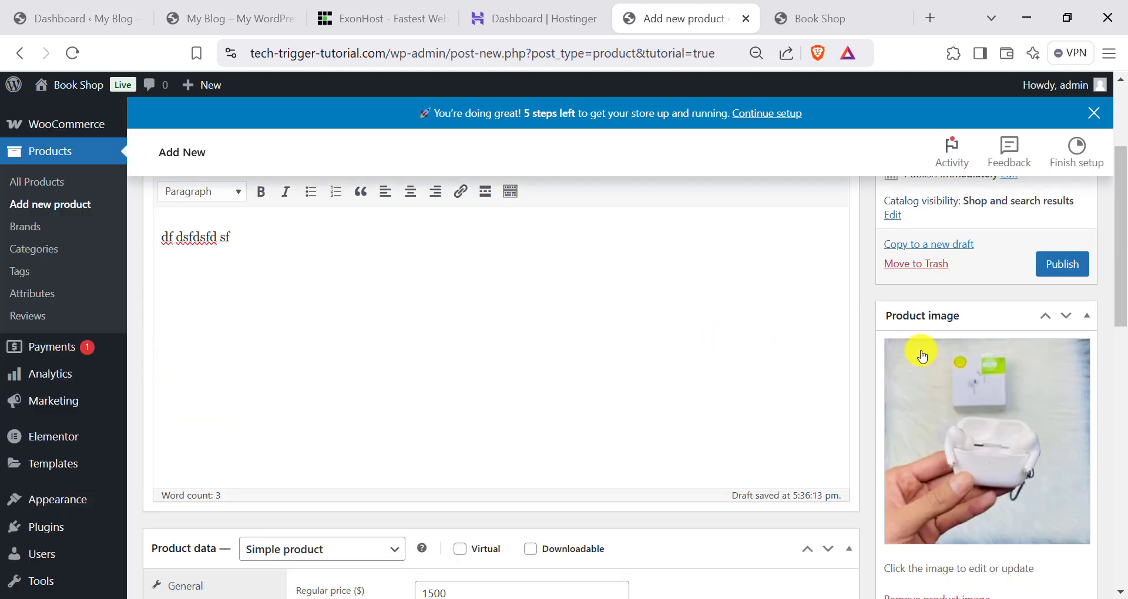
left_click(1057, 270)
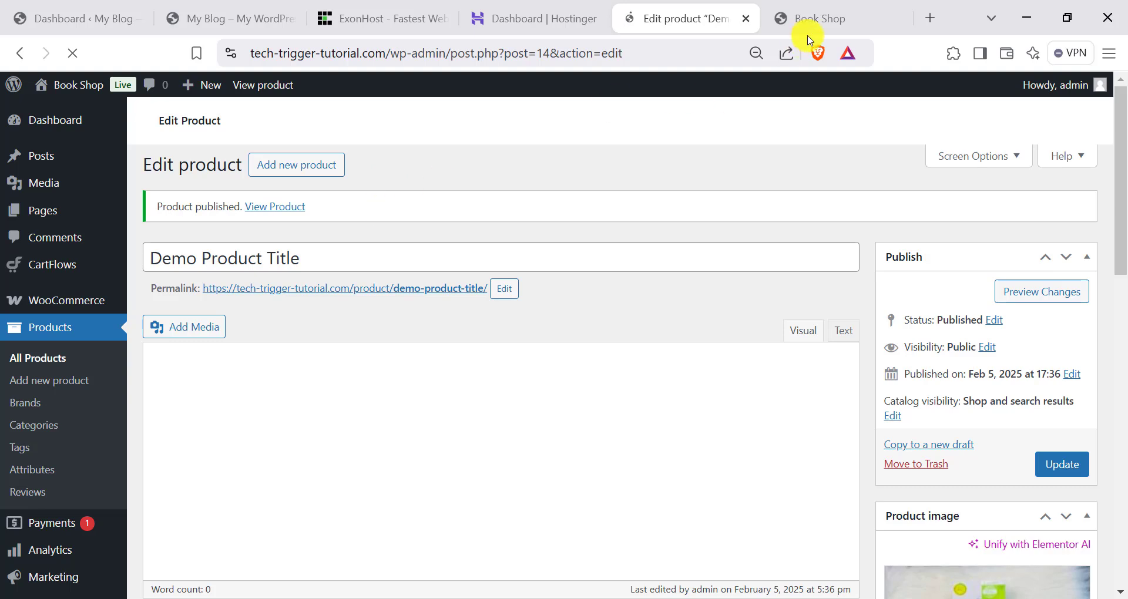
Reload the live store, go to its Shop page and view the demo product's detail page.
left_click(808, 18)
left_click(76, 54)
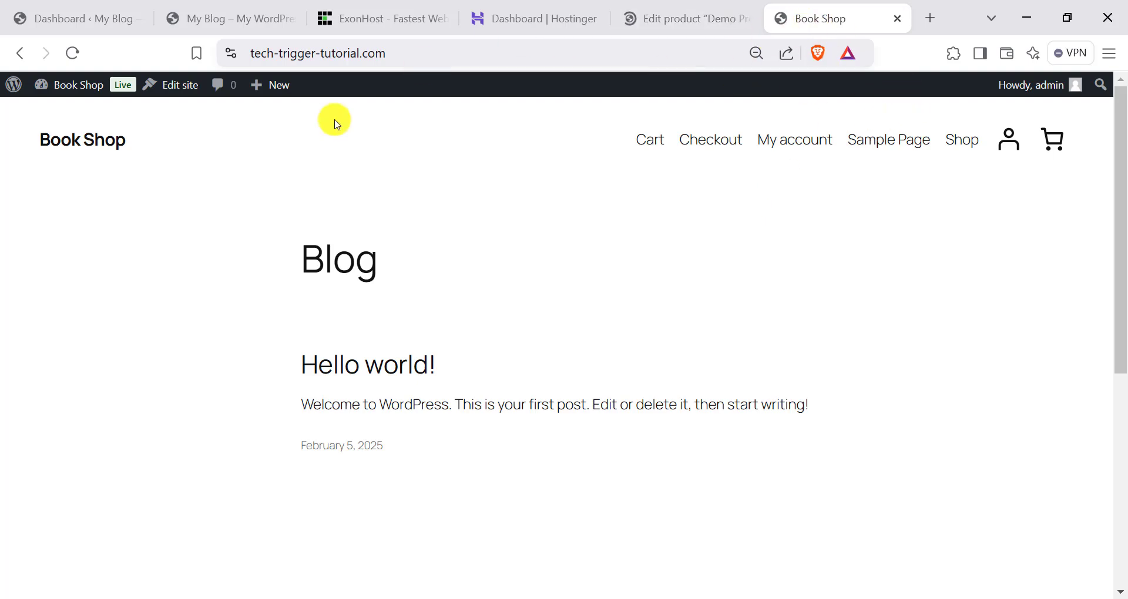
left_click(963, 141)
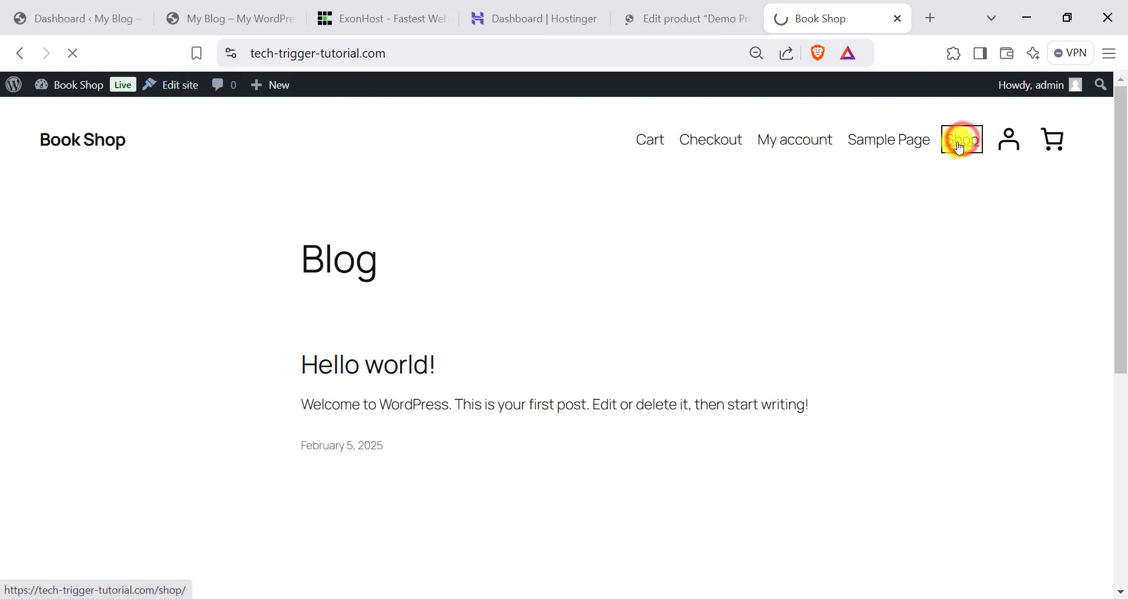
scroll(462, 255, "down", 4)
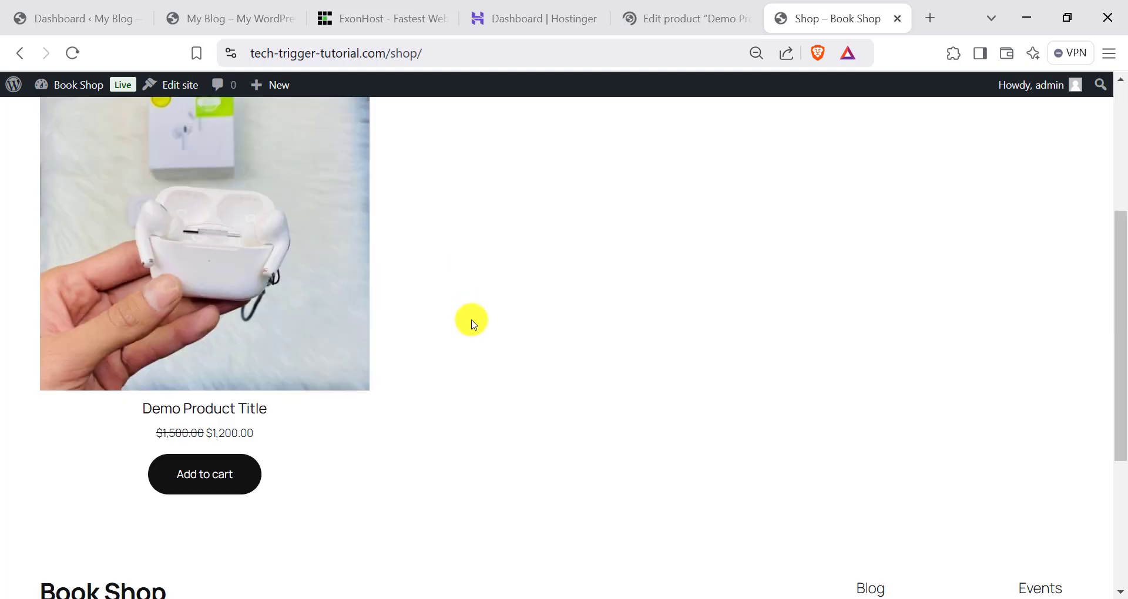
scroll(270, 352, "up", 2)
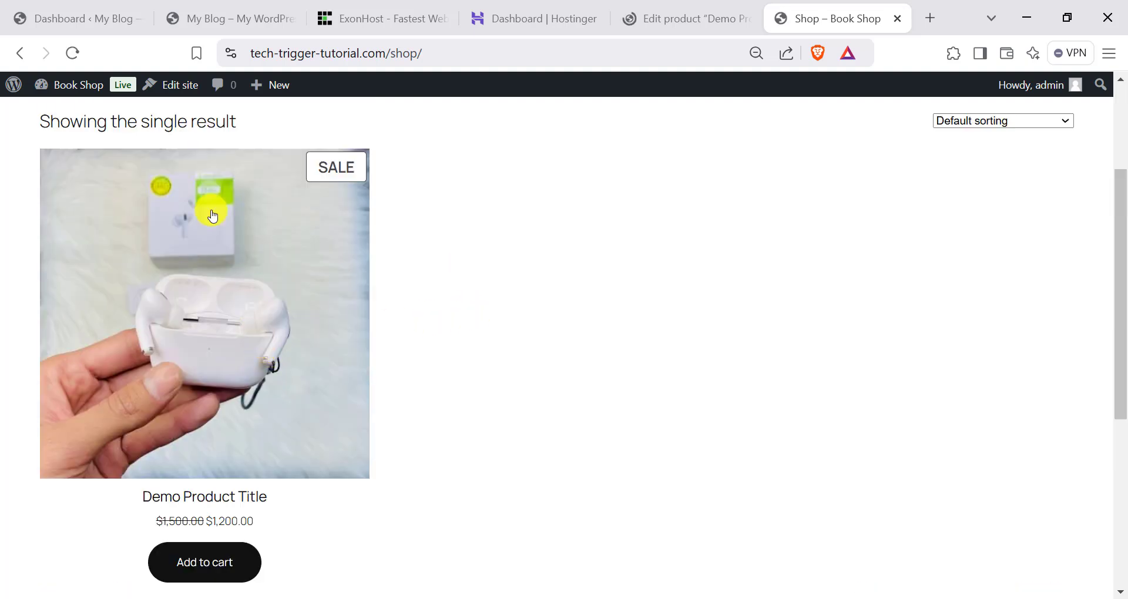
left_click(195, 308)
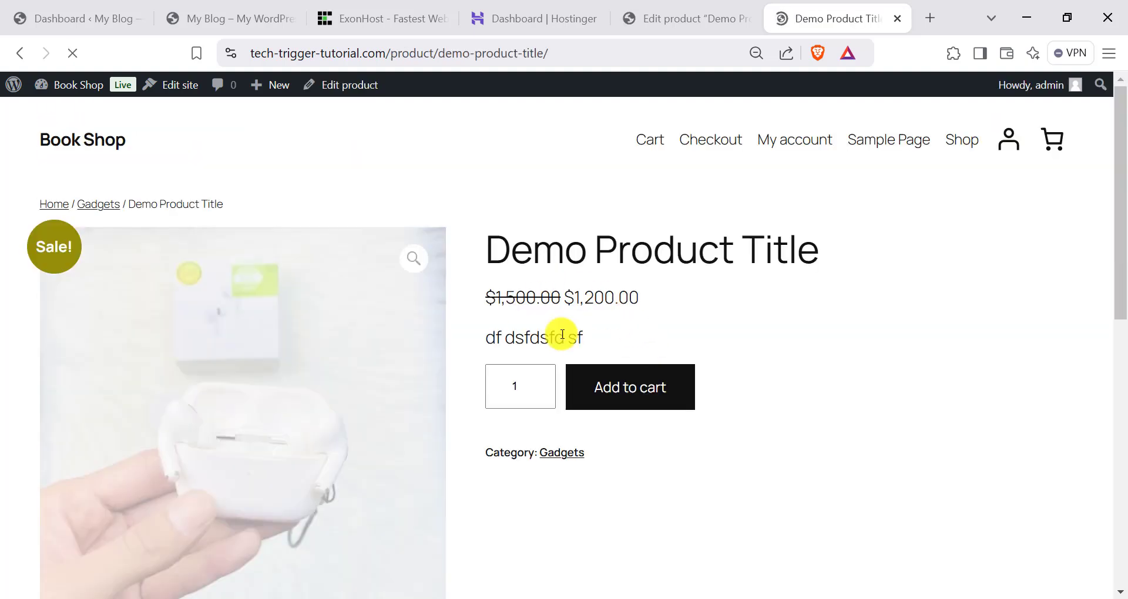
scroll(544, 405, "down", 3)
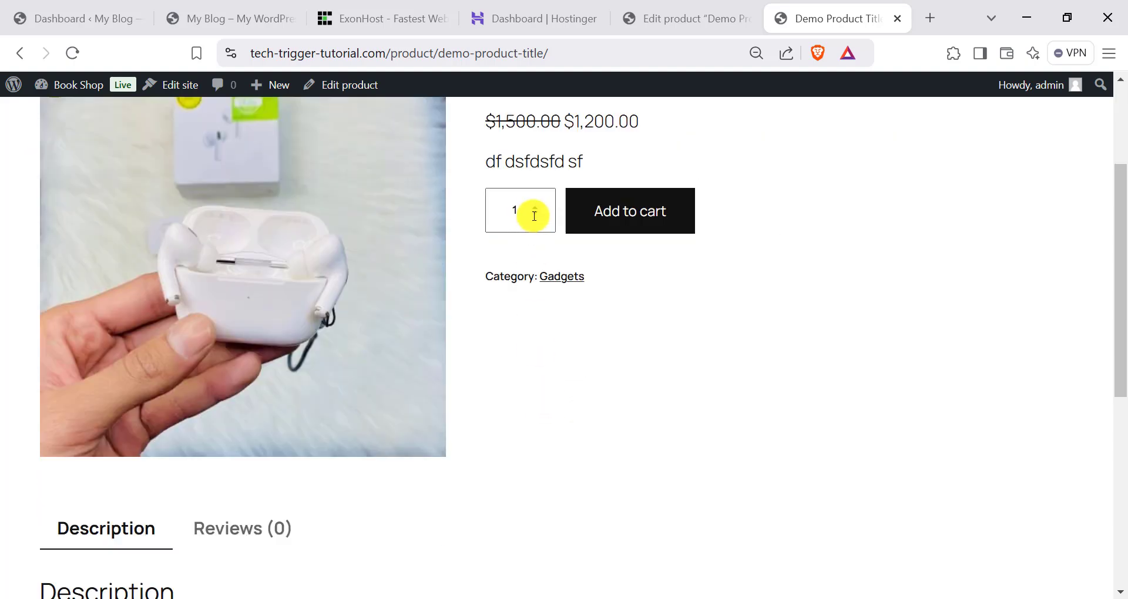
Add the demo product to the cart with quantity 5, proceed to checkout and review the checkout form.
left_click(657, 205)
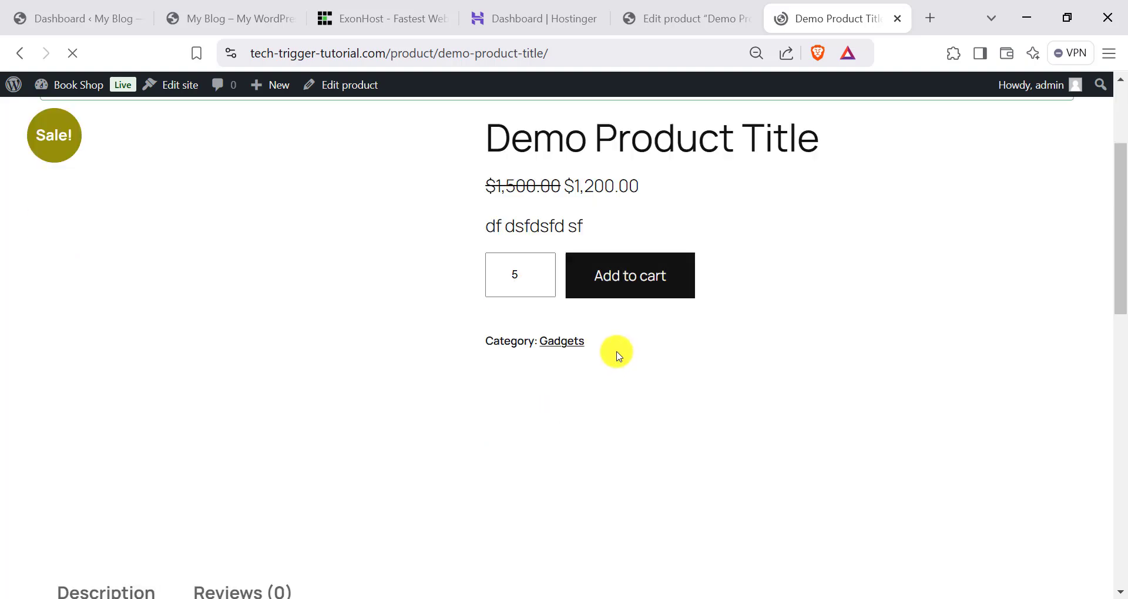
left_click(1030, 254)
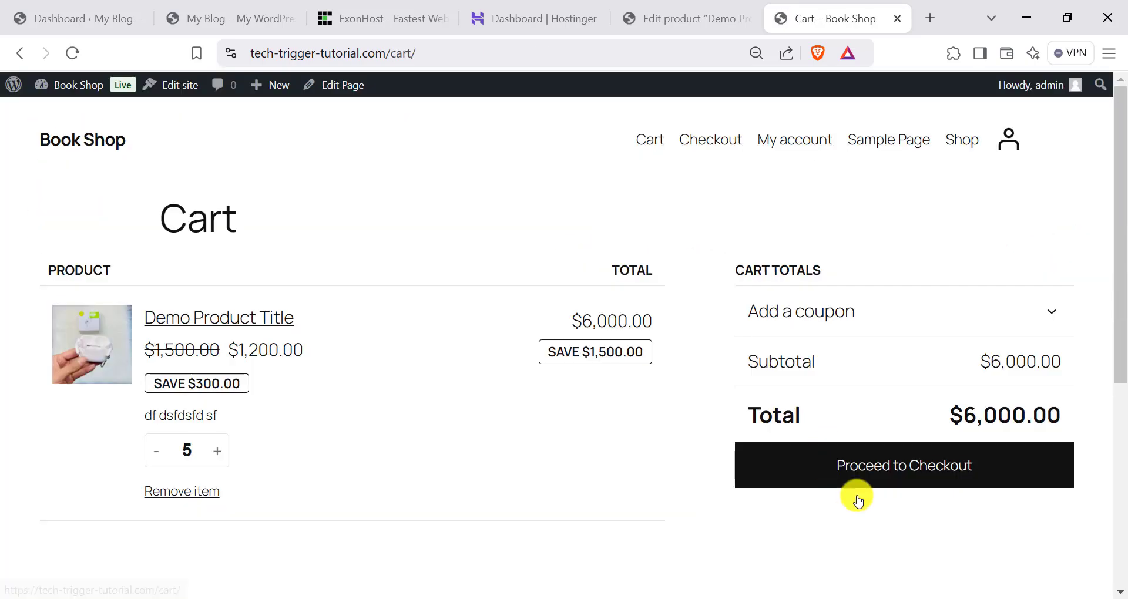
left_click(921, 476)
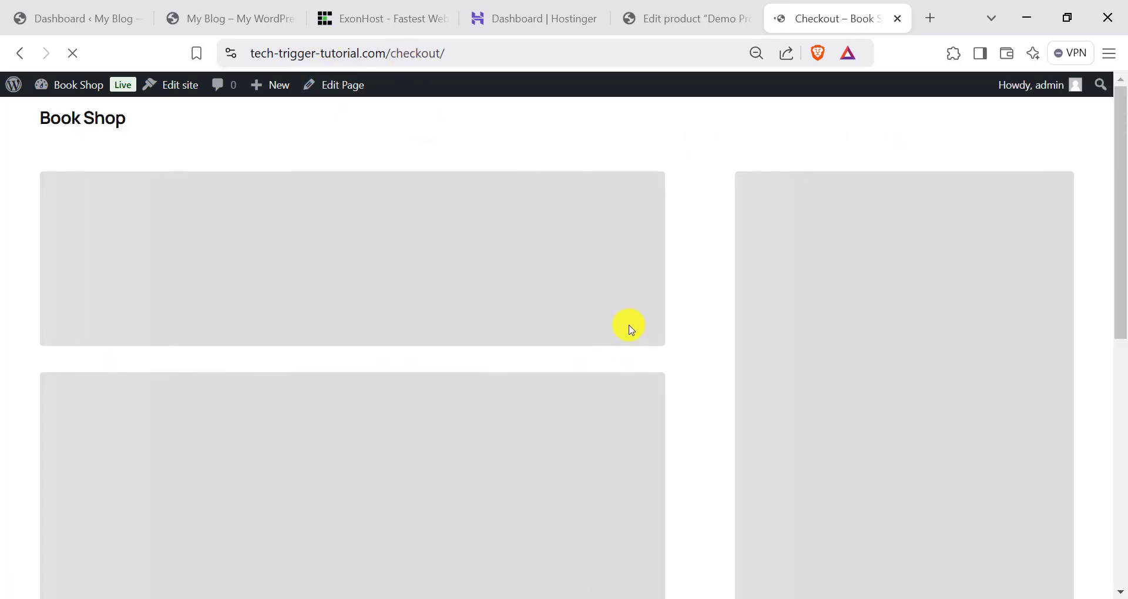
scroll(231, 347, "down", 10)
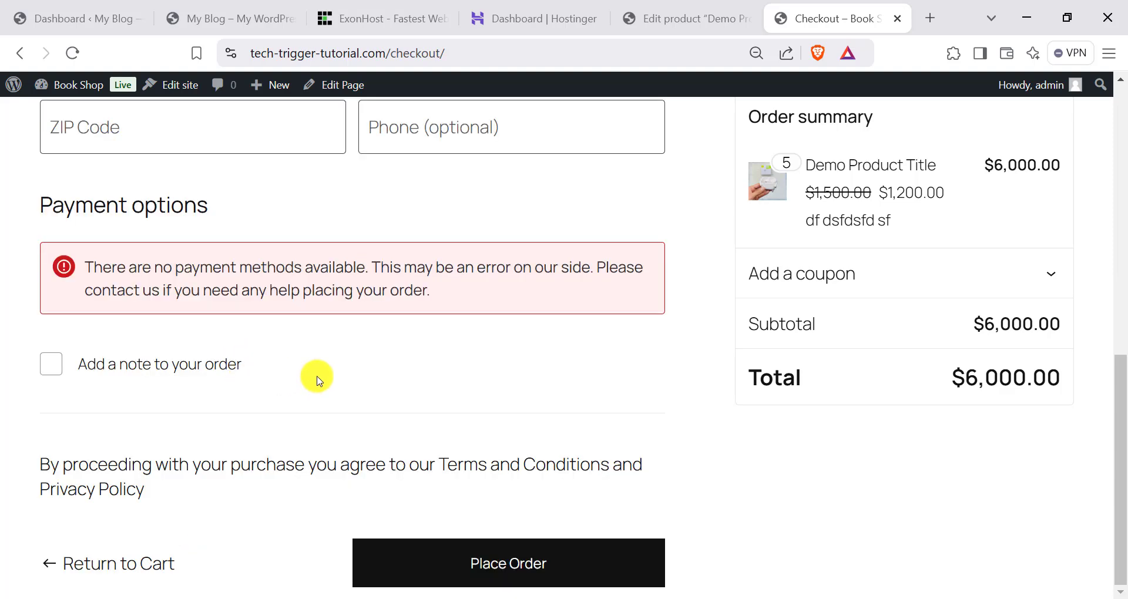
scroll(317, 376, "up", 10)
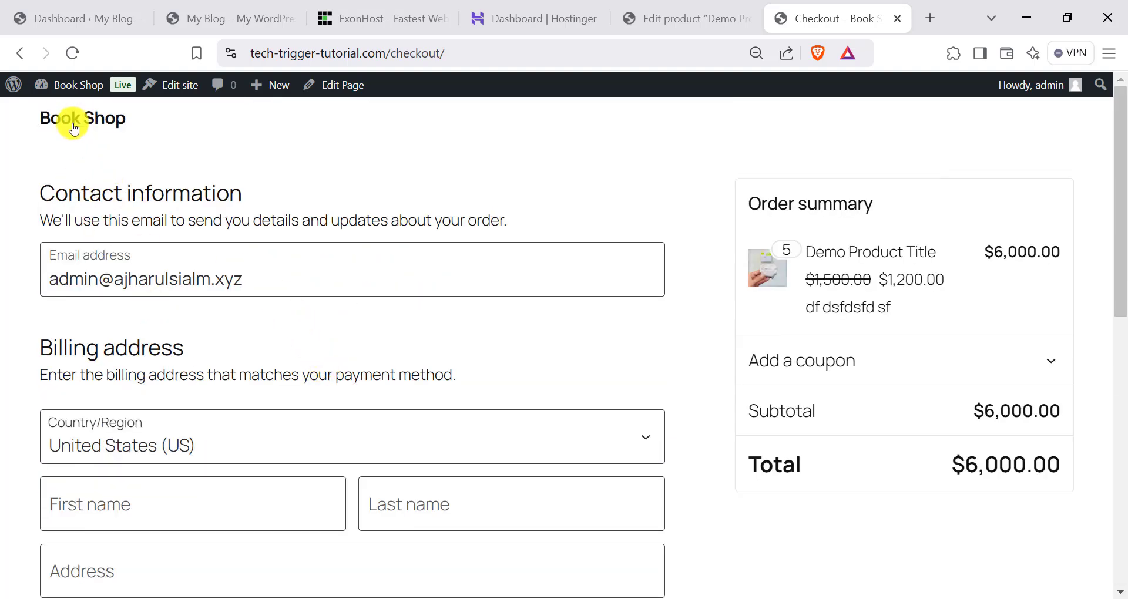
Return to the store's home page and look it over.
left_click(74, 129)
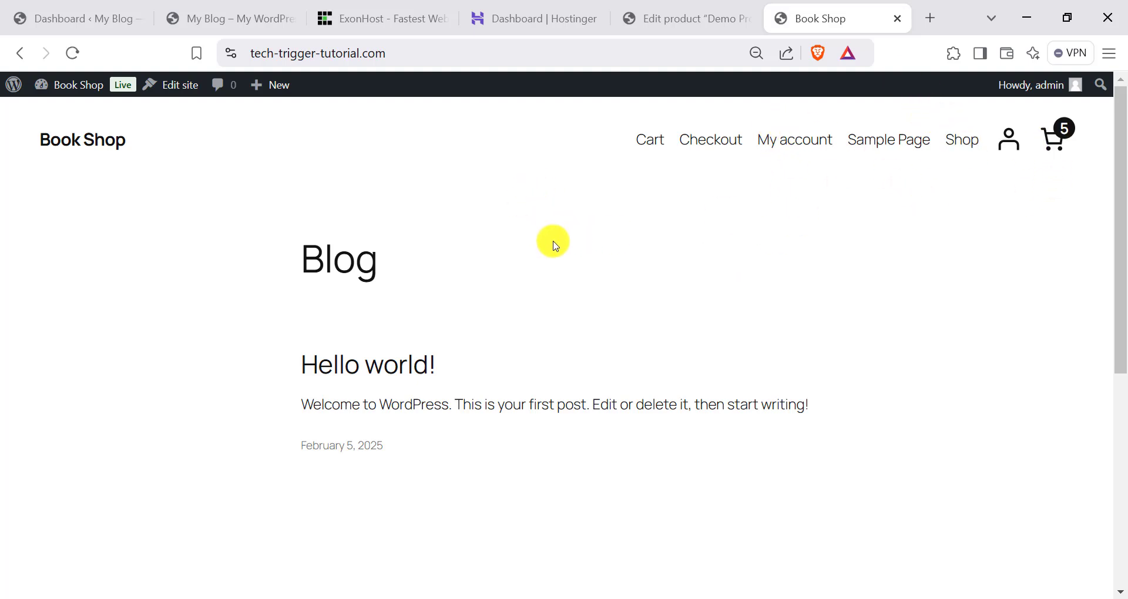
scroll(439, 325, "down", 8)
scroll(793, 490, "up", 8)
Switch back to the WordPress admin and open the CartFlows Store Checkout page.
left_click(670, 11)
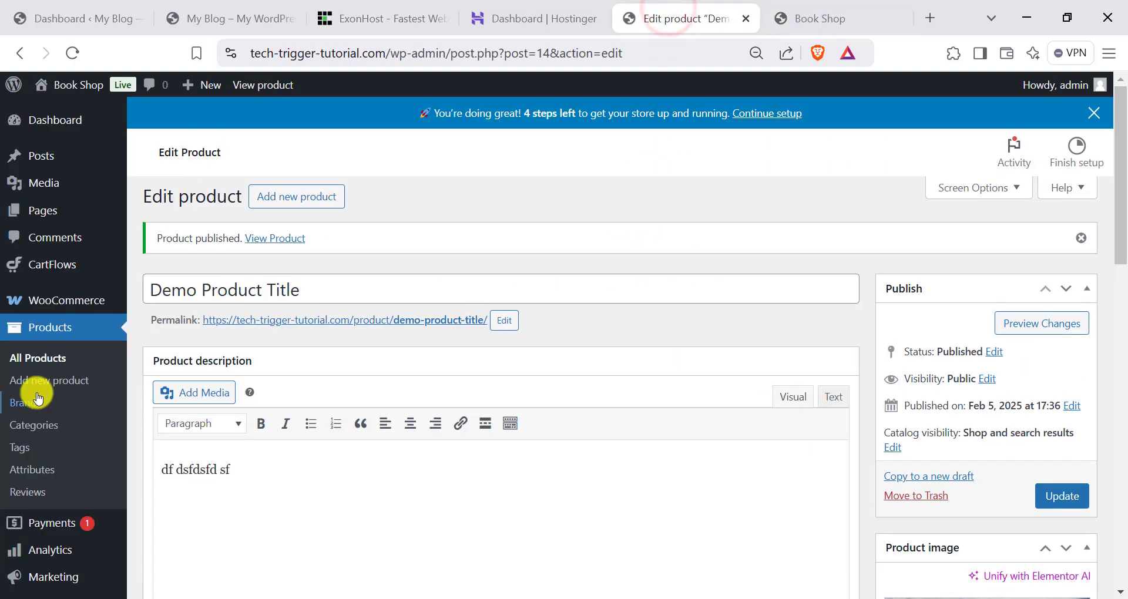
mouse_move(42, 269)
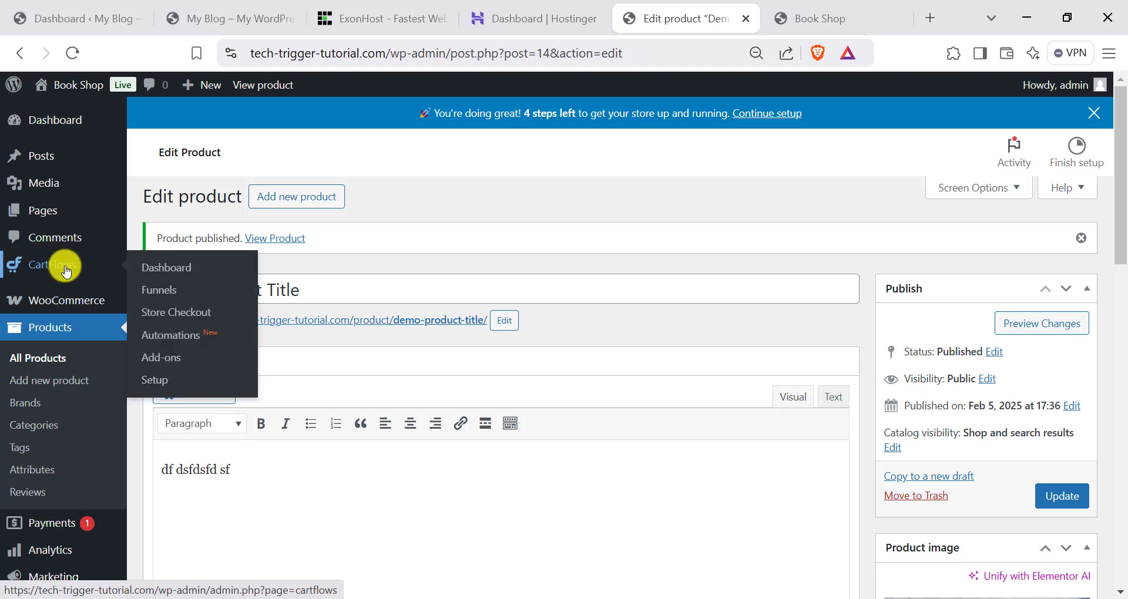
left_click(157, 318)
Open the checkout from the live store's cart and examine the default checkout layout.
left_click(822, 19)
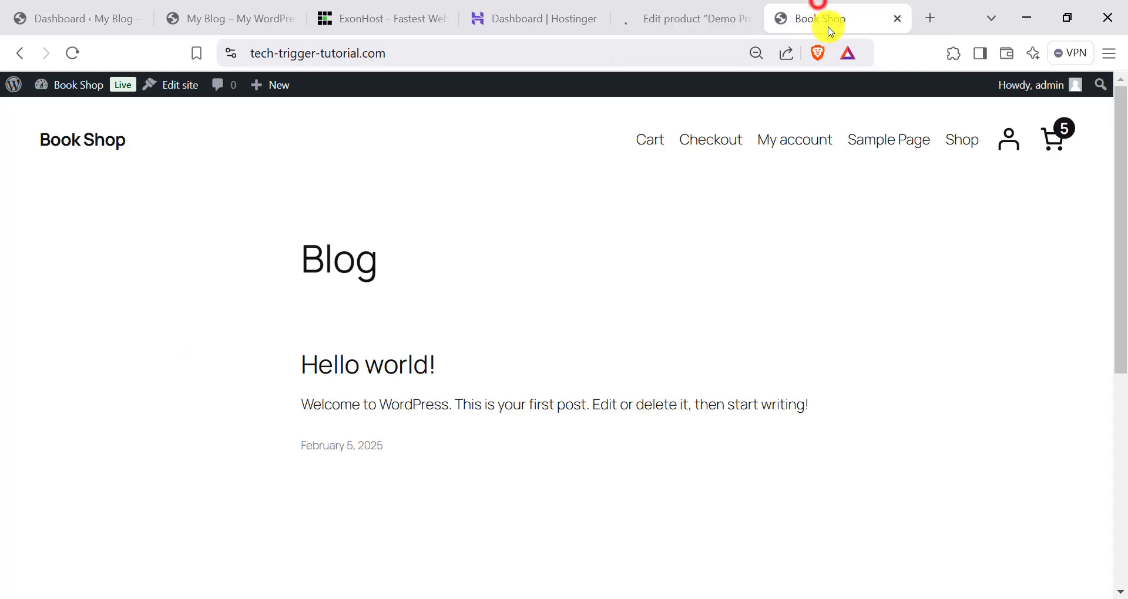
left_click(1061, 140)
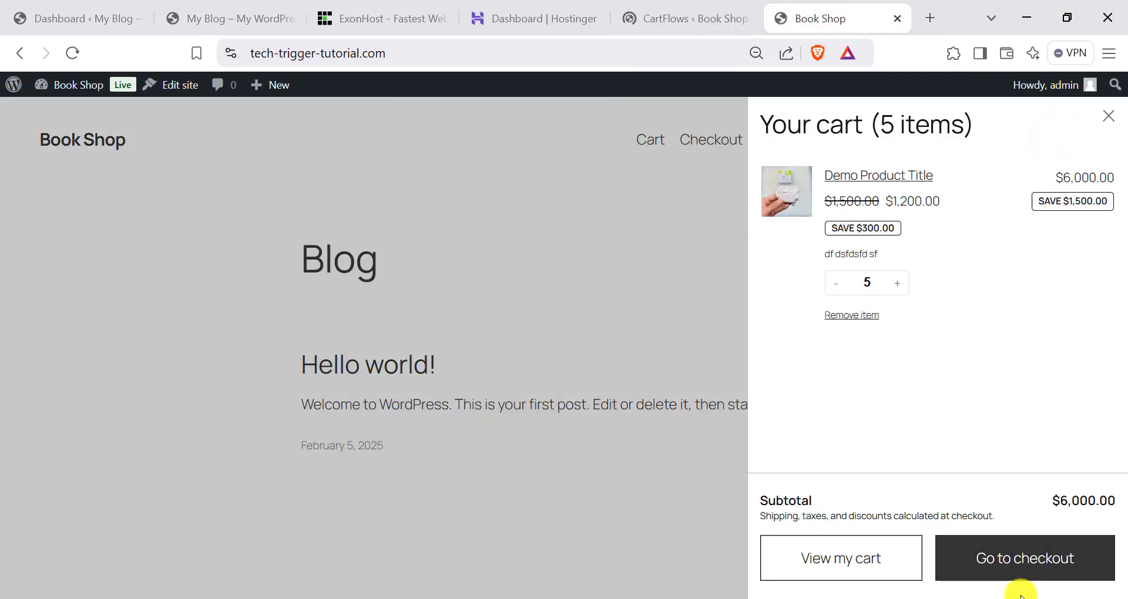
left_click(1023, 568)
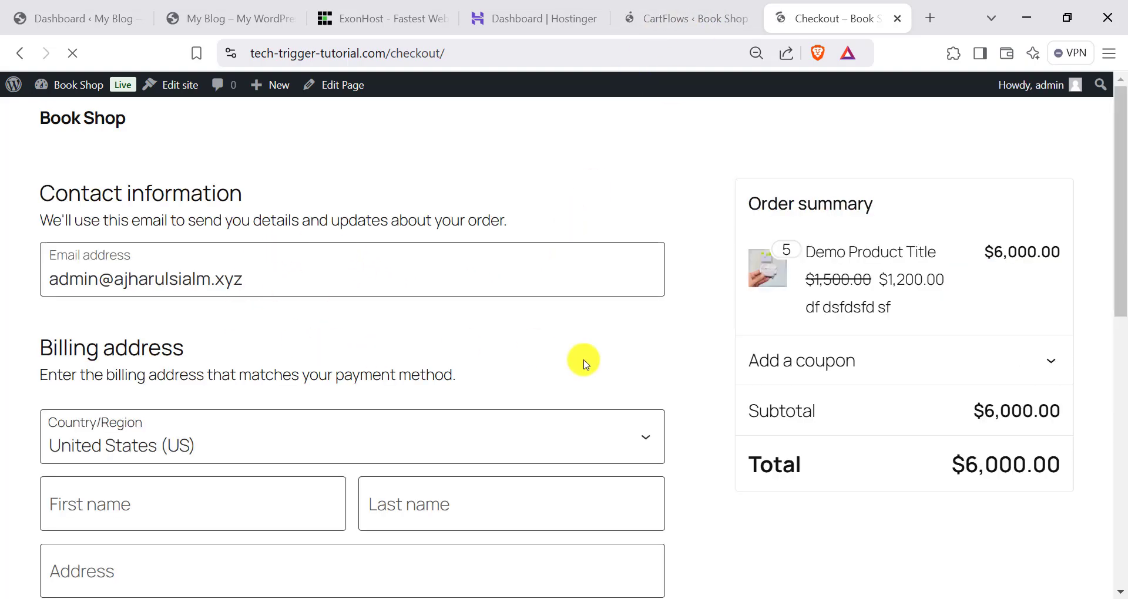
scroll(511, 403, "down", 5)
scroll(507, 400, "up", 6)
Start a new global store checkout in CartFlows and look through the available store checkout templates.
left_click(679, 15)
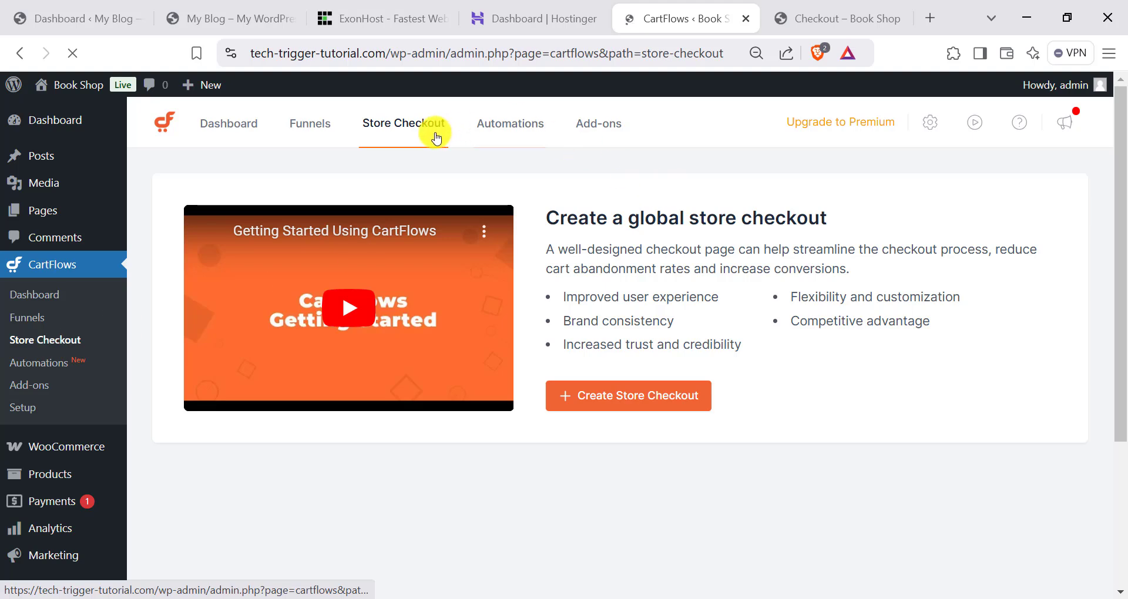
left_click(636, 403)
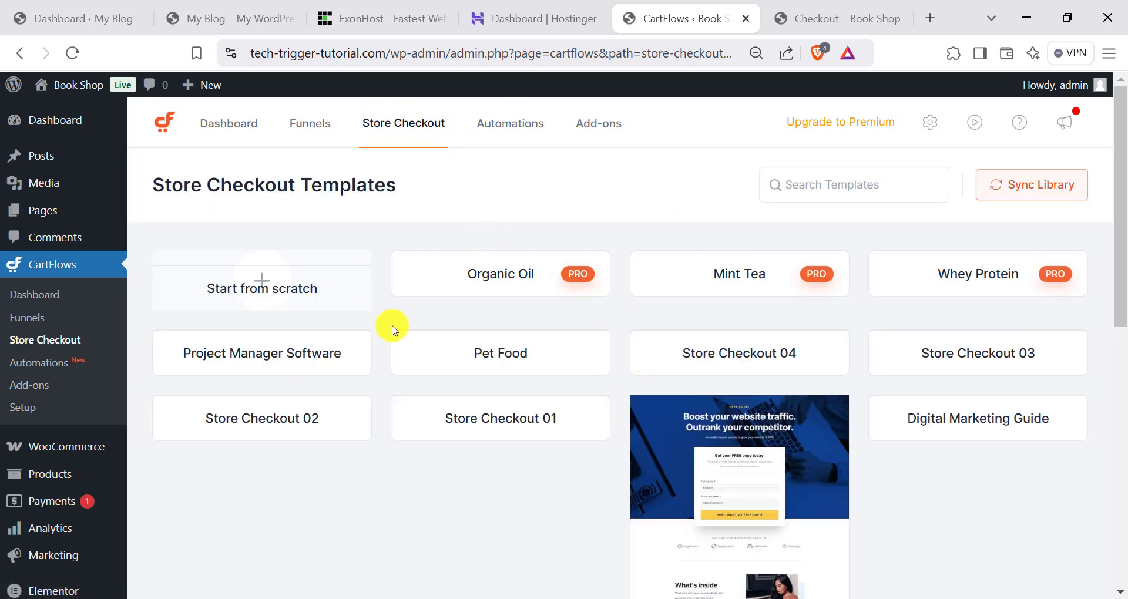
scroll(764, 369, "down", 7)
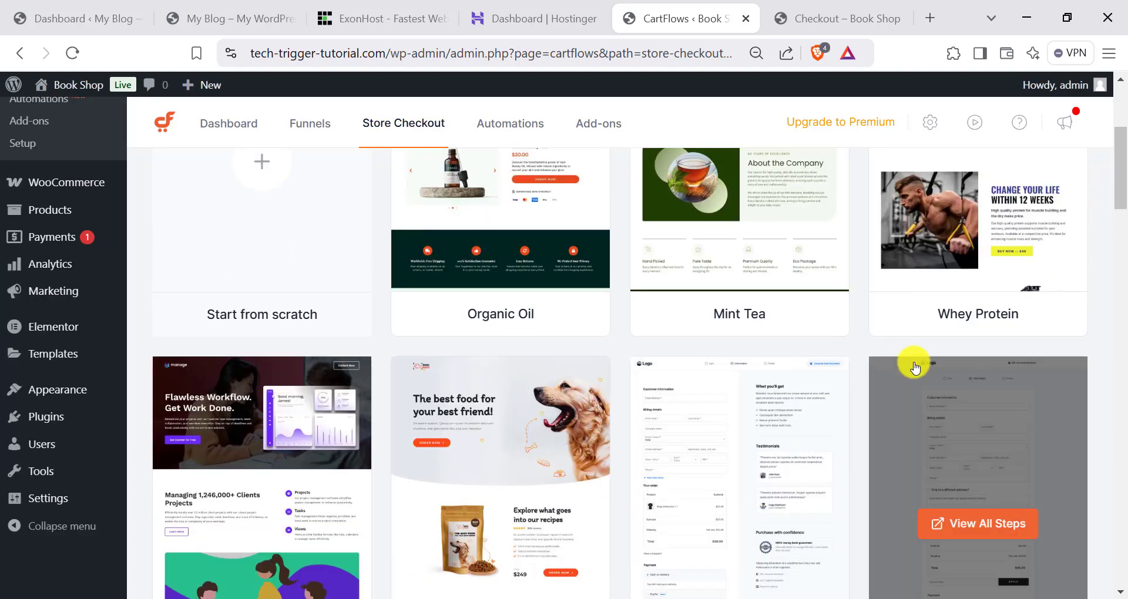
scroll(723, 404, "down", 1)
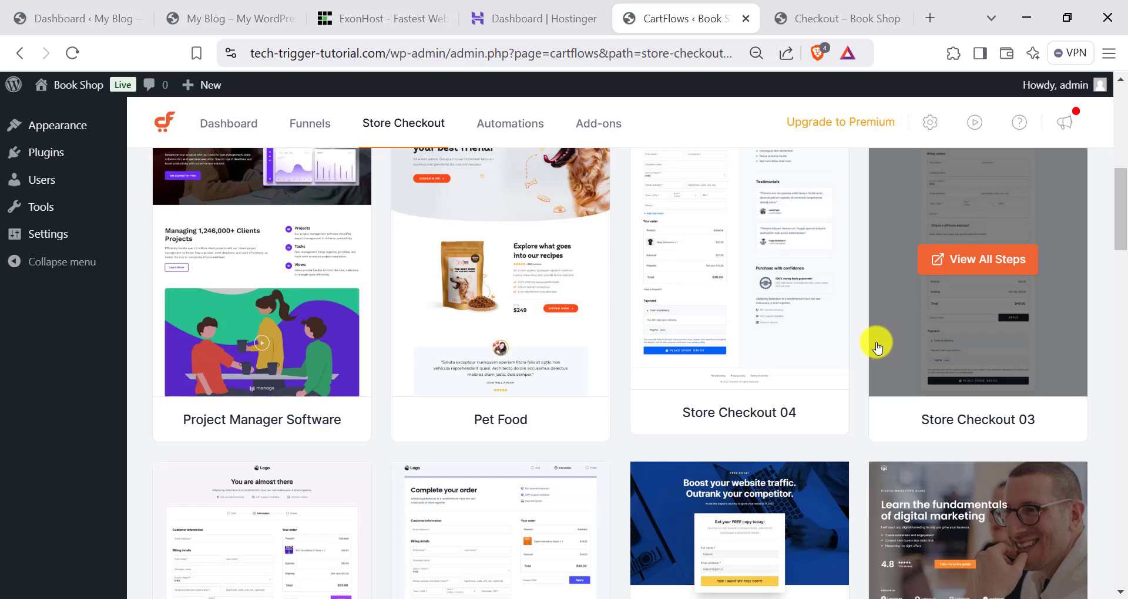
scroll(917, 370, "up", 1)
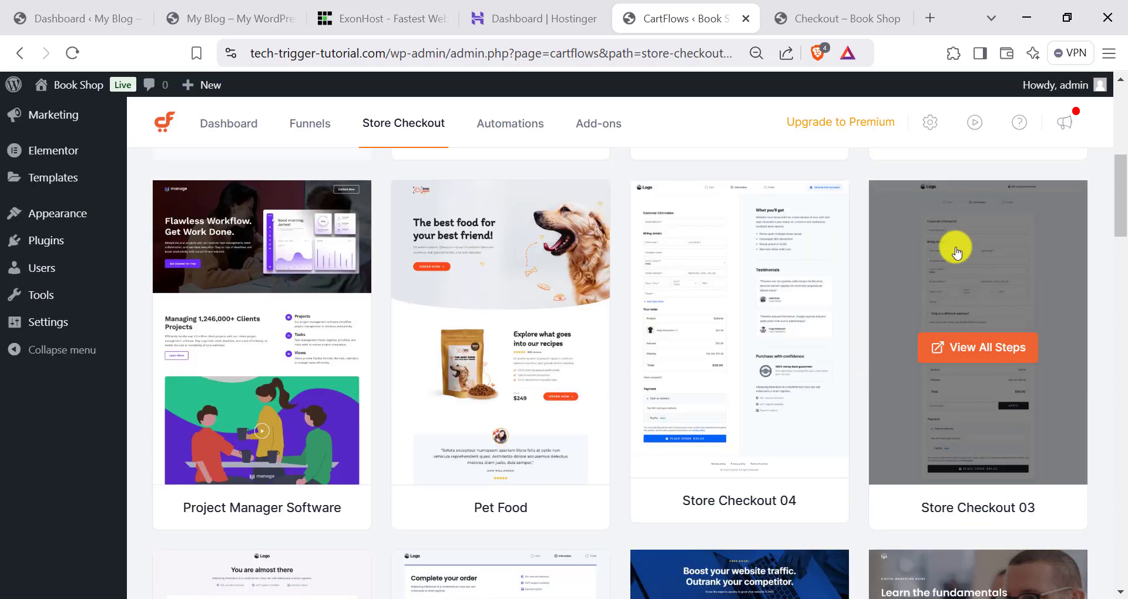
scroll(956, 253, "up", 5)
scroll(785, 259, "down", 4)
scroll(428, 317, "up", 4)
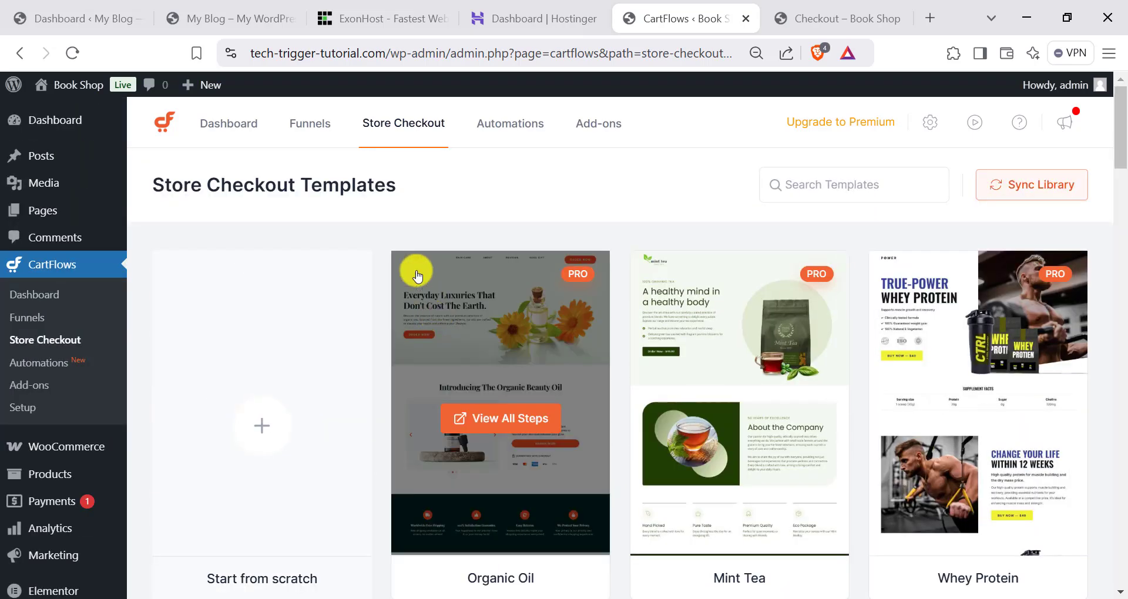
scroll(491, 358, "down", 10)
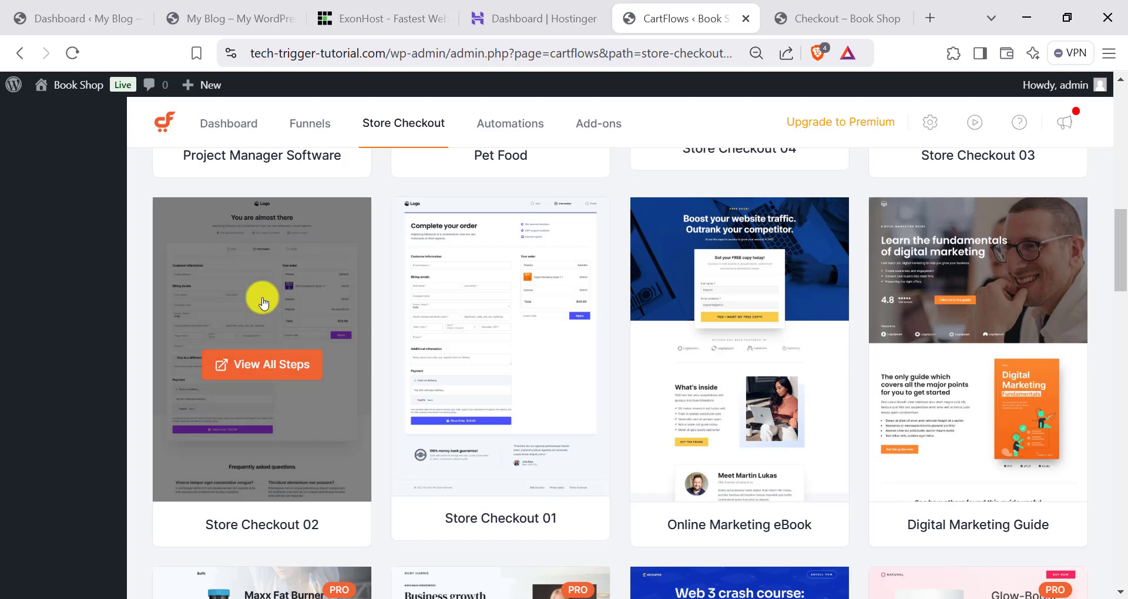
Import the complete Store Checkout 02 funnel from the template library.
left_click(249, 396)
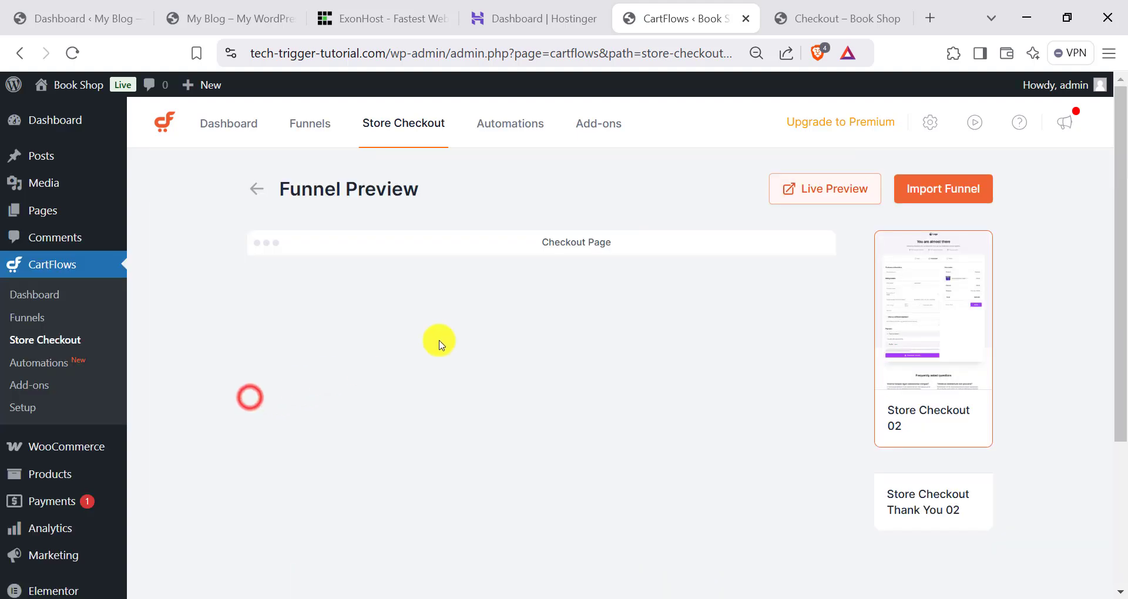
left_click(932, 186)
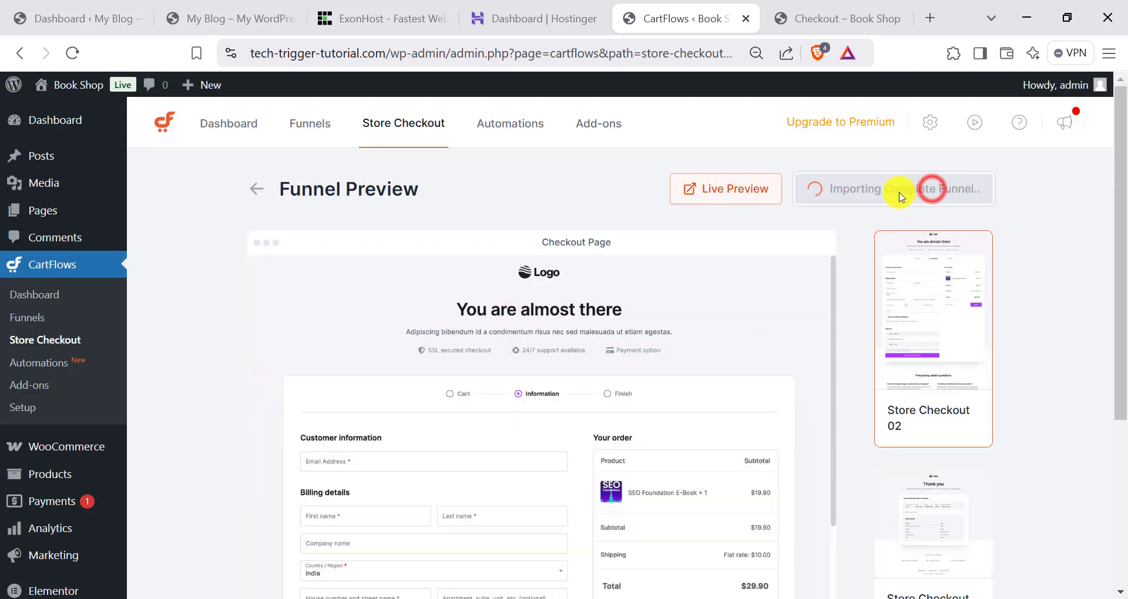
scroll(734, 312, "down", 10)
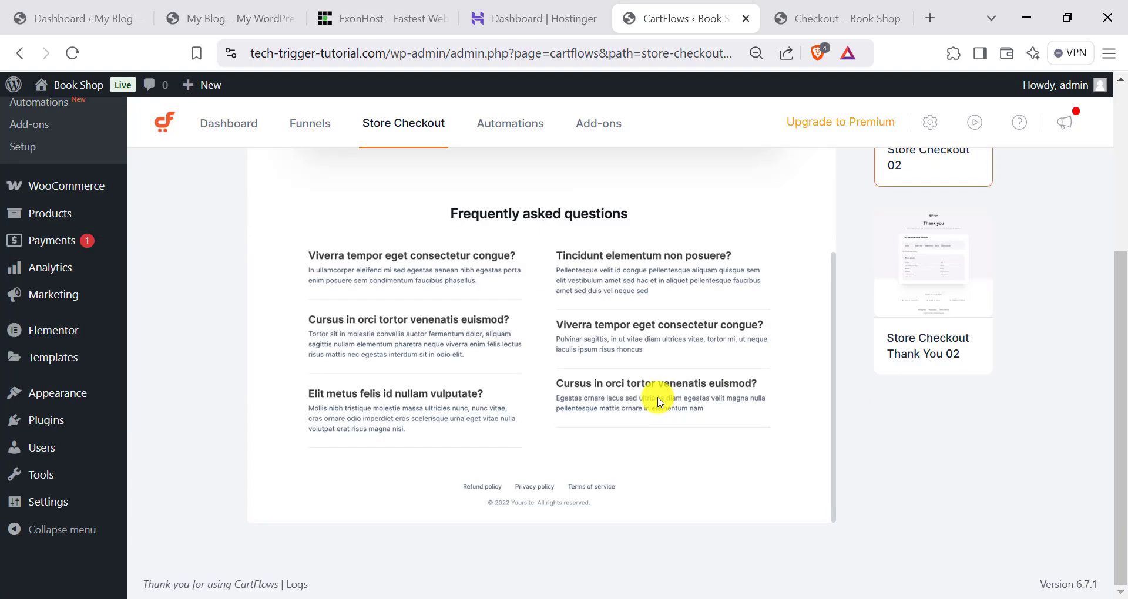
scroll(660, 395, "up", 5)
scroll(669, 392, "up", 10)
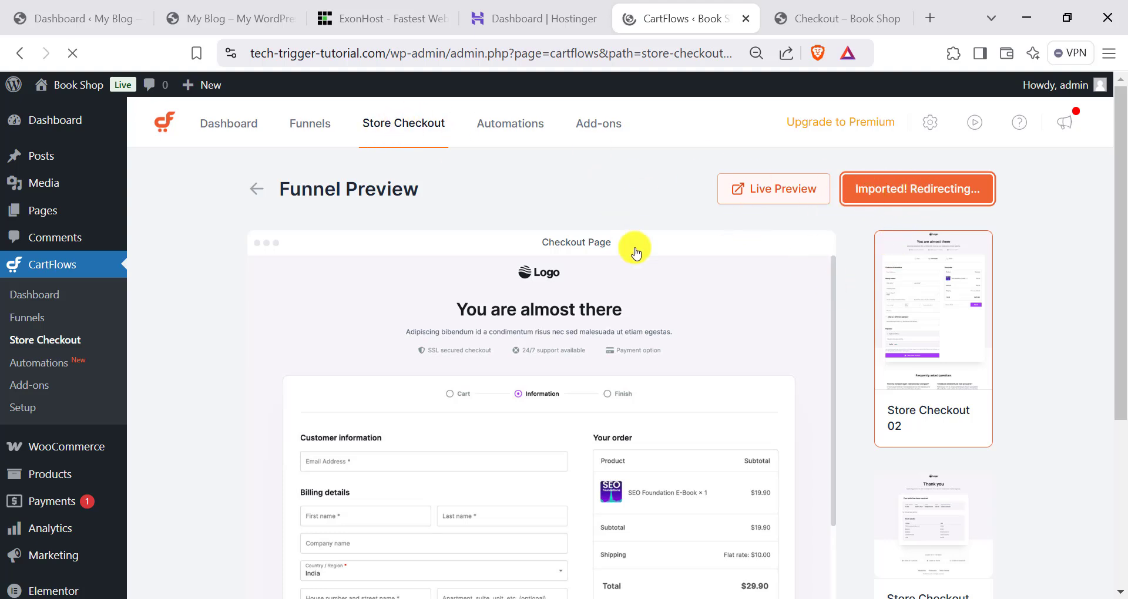
Compare the imported funnel steps with the live checkout page, and enable the store checkout.
scroll(329, 382, "down", 3)
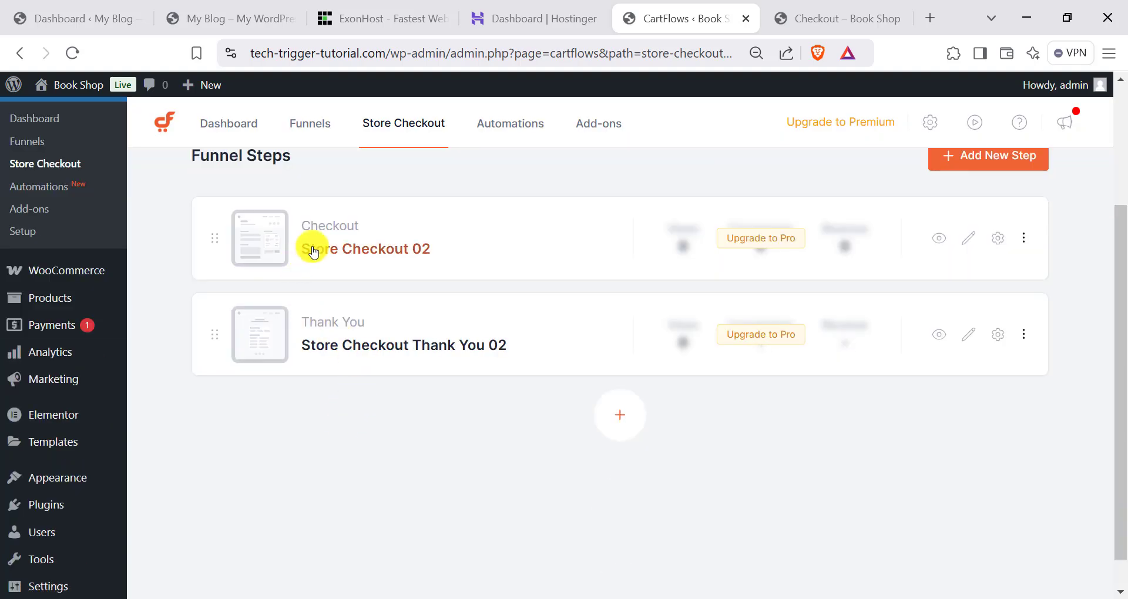
scroll(763, 277, "up", 2)
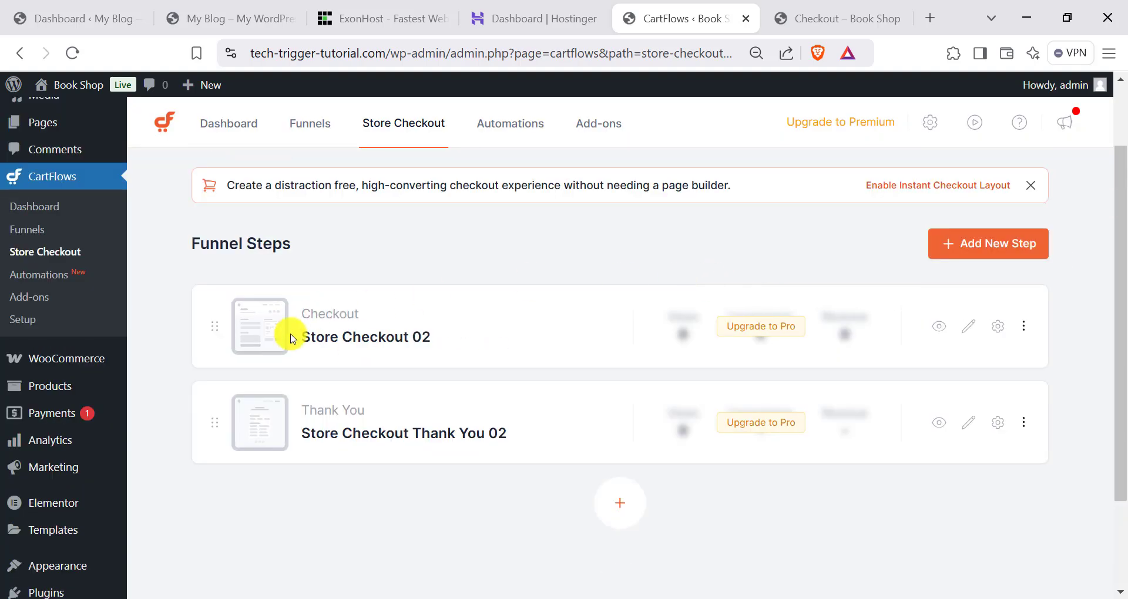
scroll(402, 345, "up", 2)
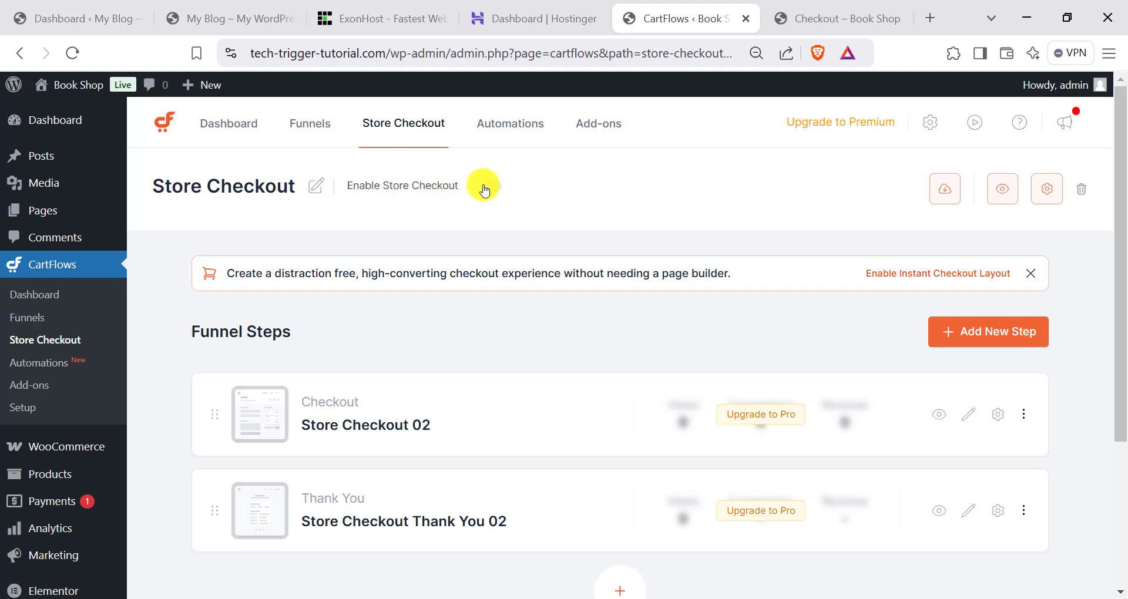
left_click(834, 16)
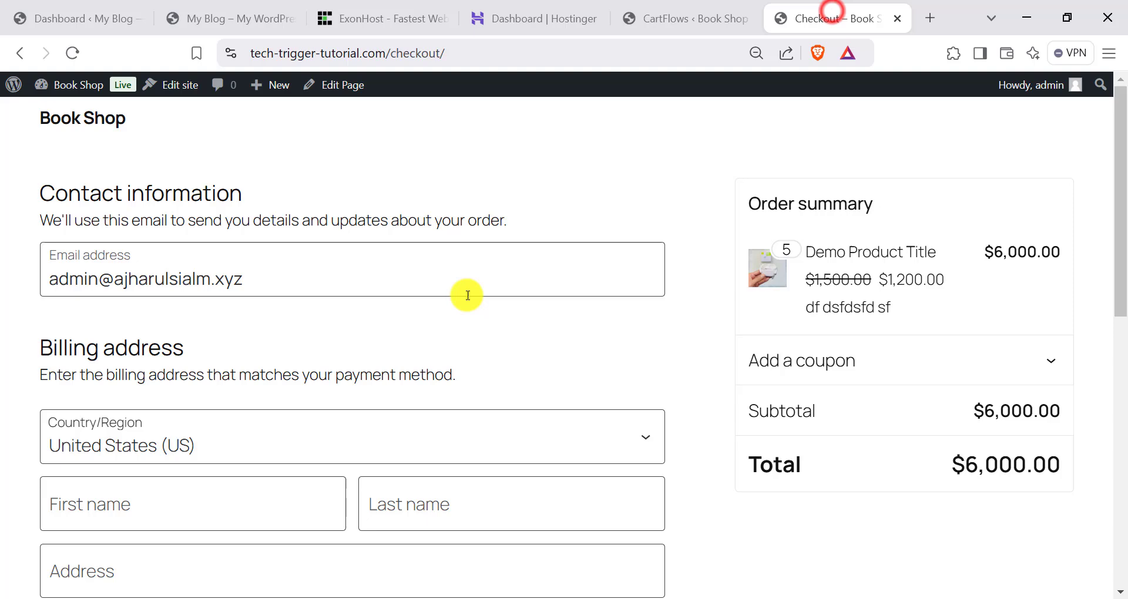
left_click(739, 11)
left_click(483, 185)
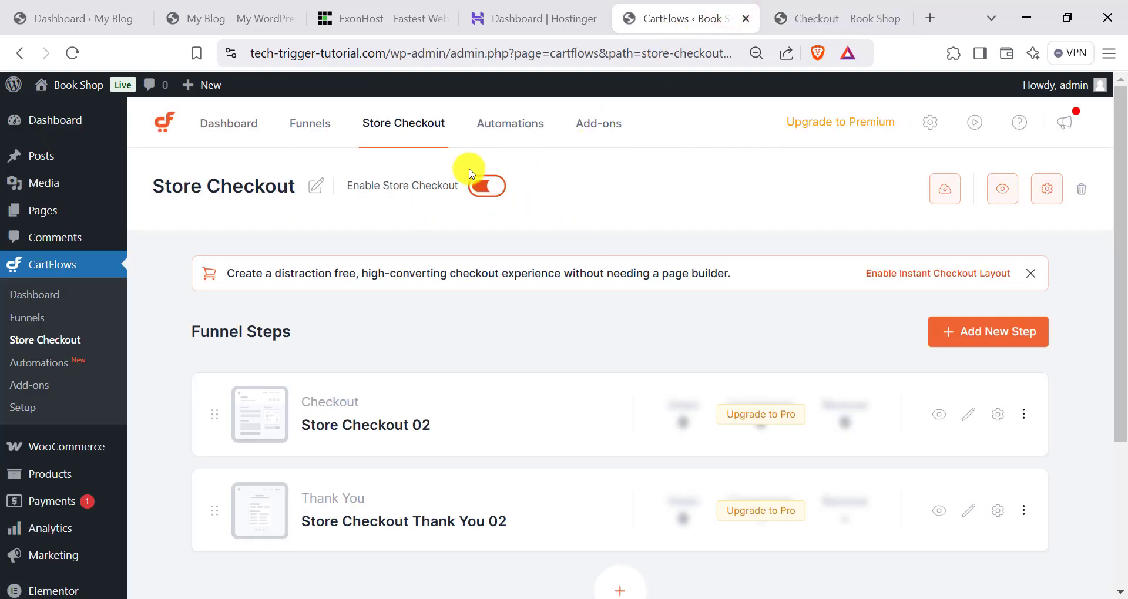
Reload the live checkout page and examine its header, billing form, order summary, payment section and FAQ.
left_click(840, 16)
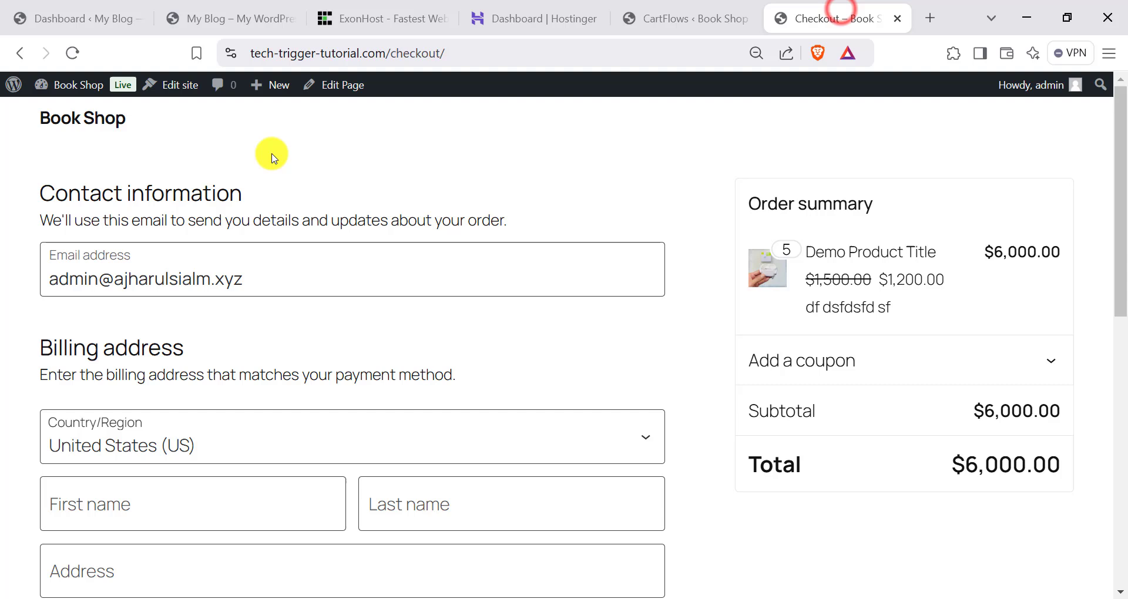
left_click(83, 54)
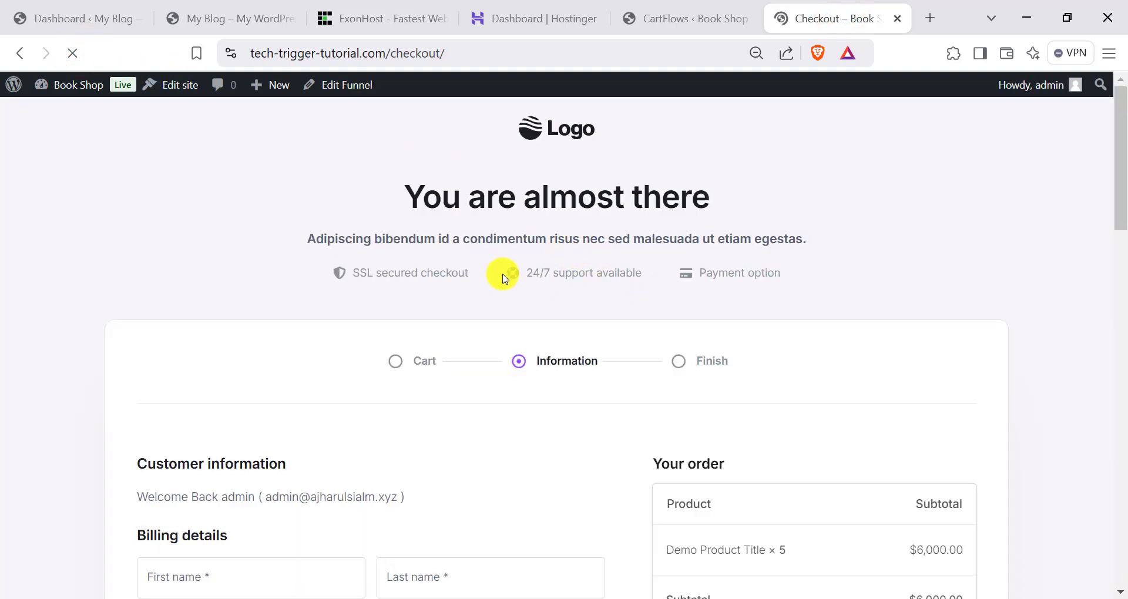
left_click_drag(444, 54, 392, 53)
left_click(274, 156)
scroll(622, 411, "down", 15)
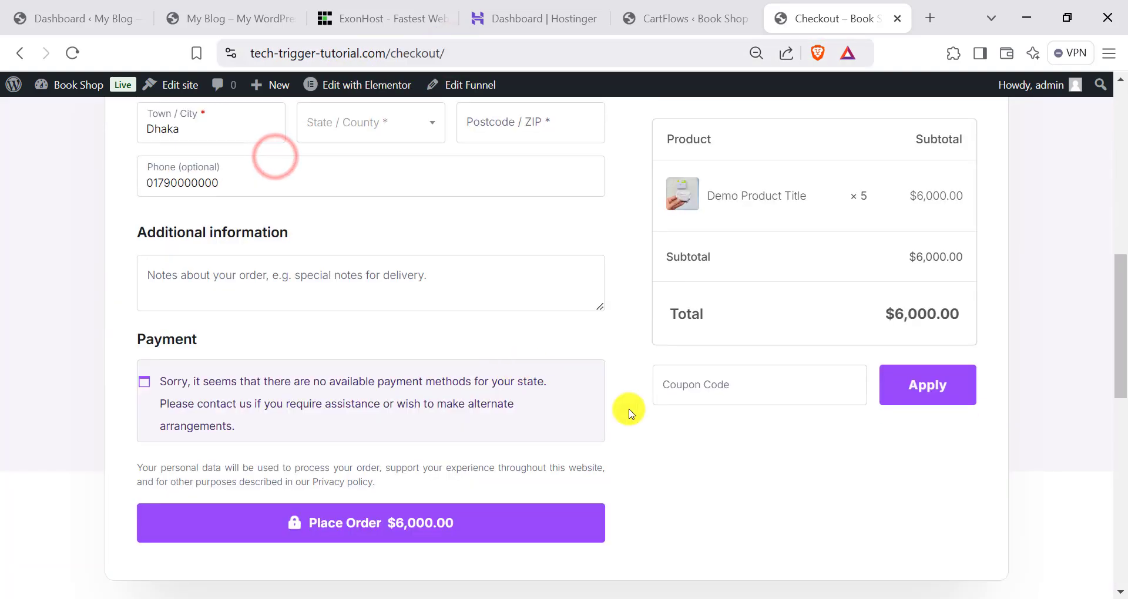
scroll(611, 423, "up", 15)
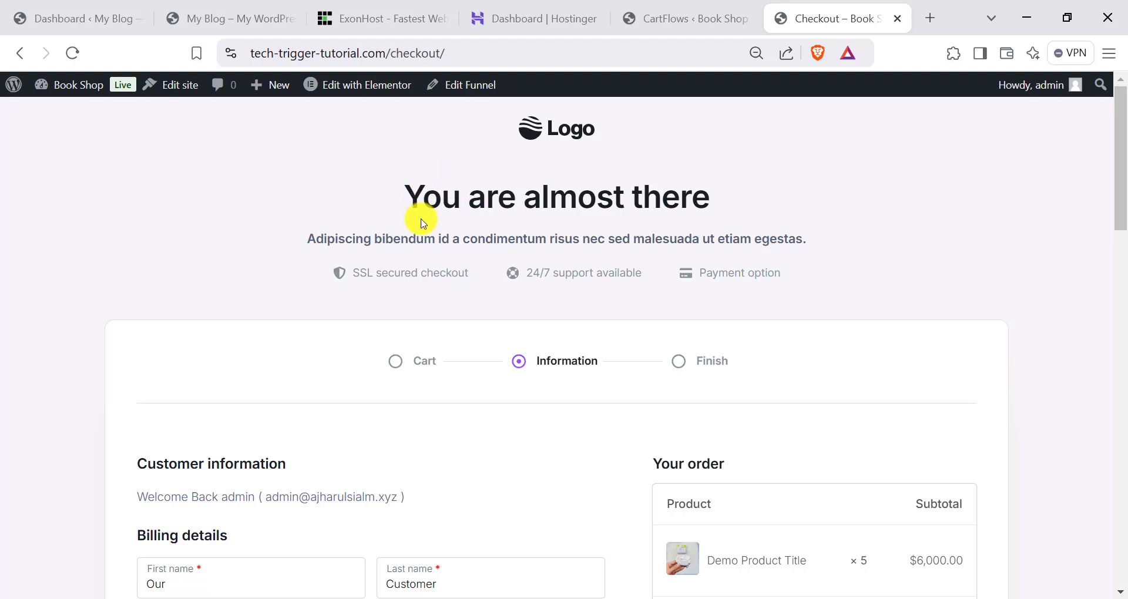
scroll(559, 292, "down", 2)
scroll(554, 219, "up", 2)
scroll(552, 297, "down", 20)
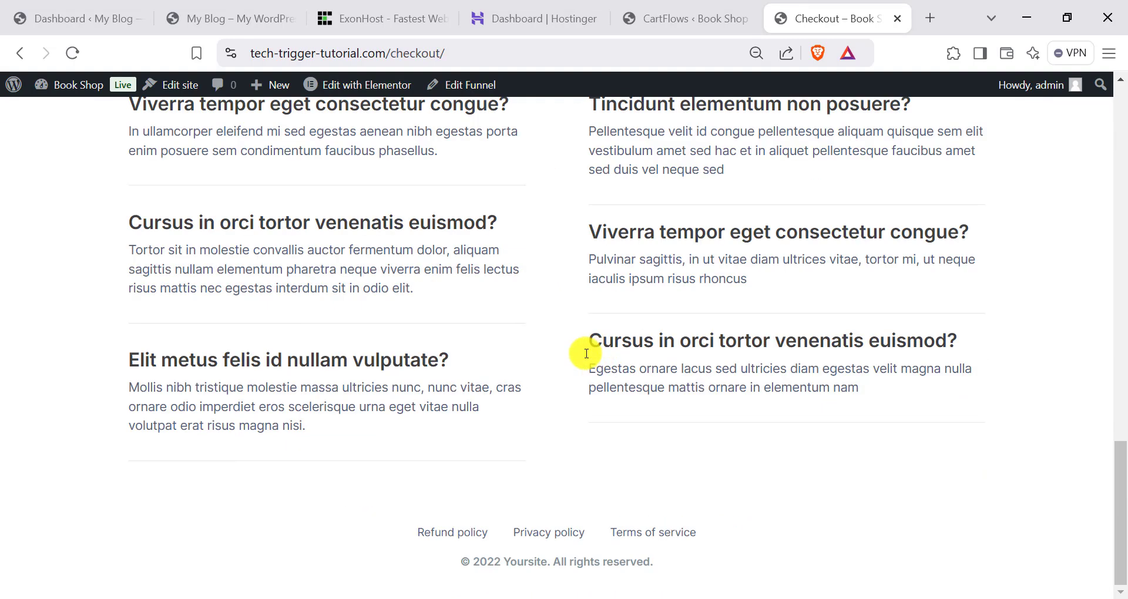
scroll(646, 381, "up", 20)
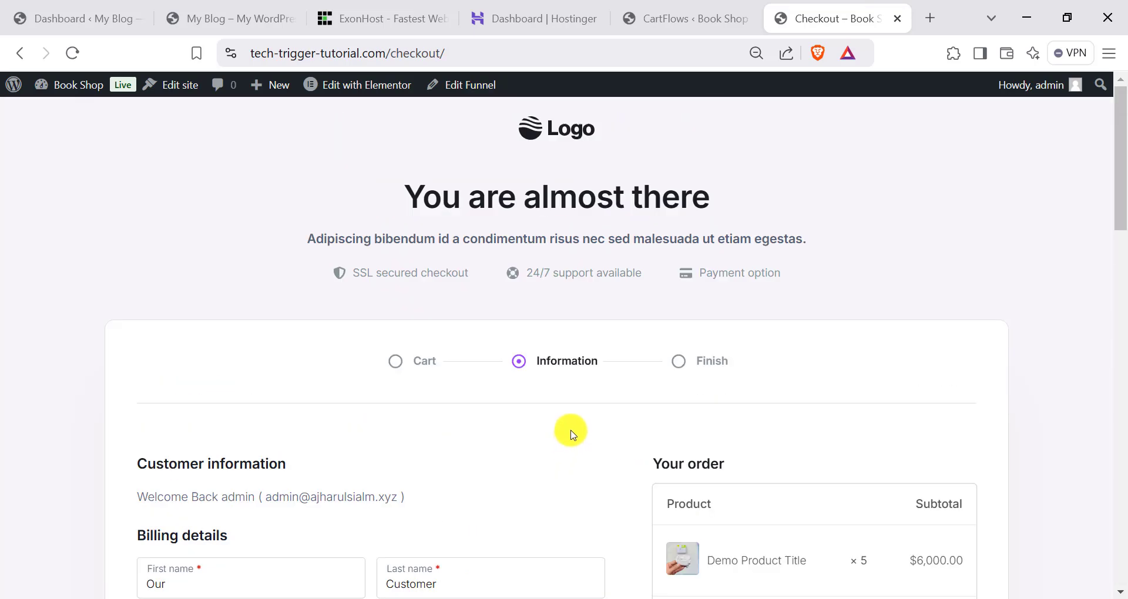
scroll(573, 433, "down", 2)
scroll(582, 403, "up", 2)
Open the Store Checkout 02 step from the CartFlows funnel in Elementor and look over the page.
mouse_move(366, 90)
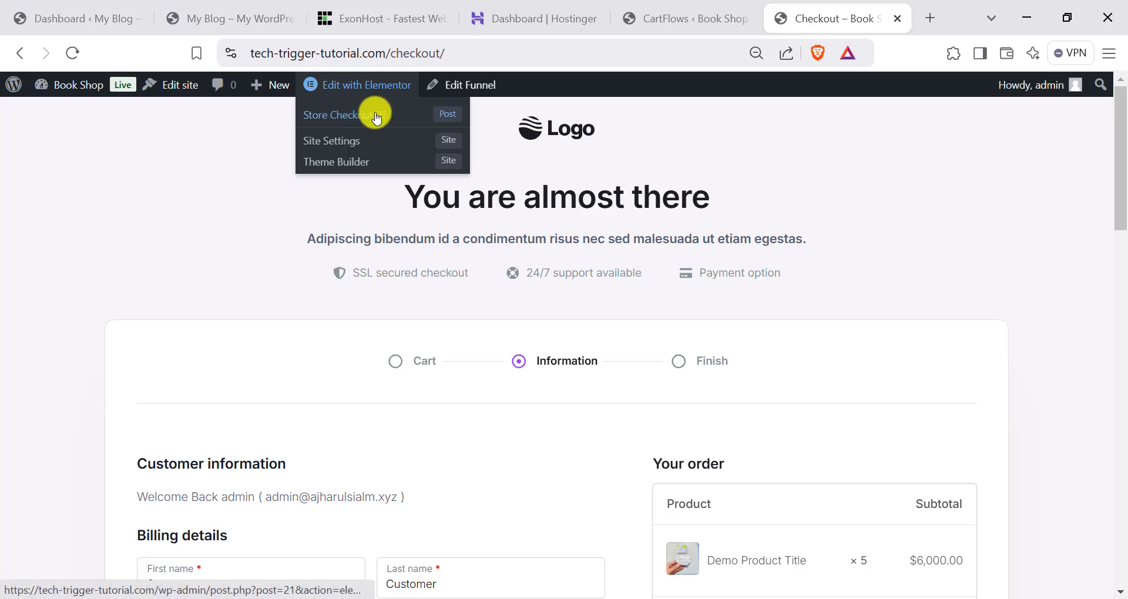
left_click(646, 17)
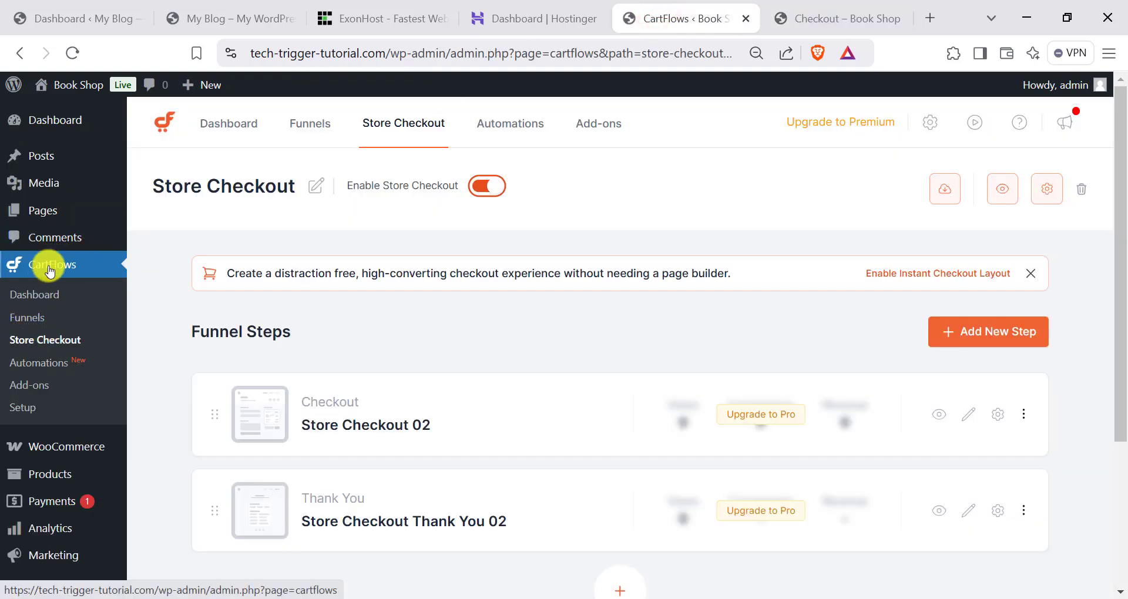
scroll(547, 390, "down", 2)
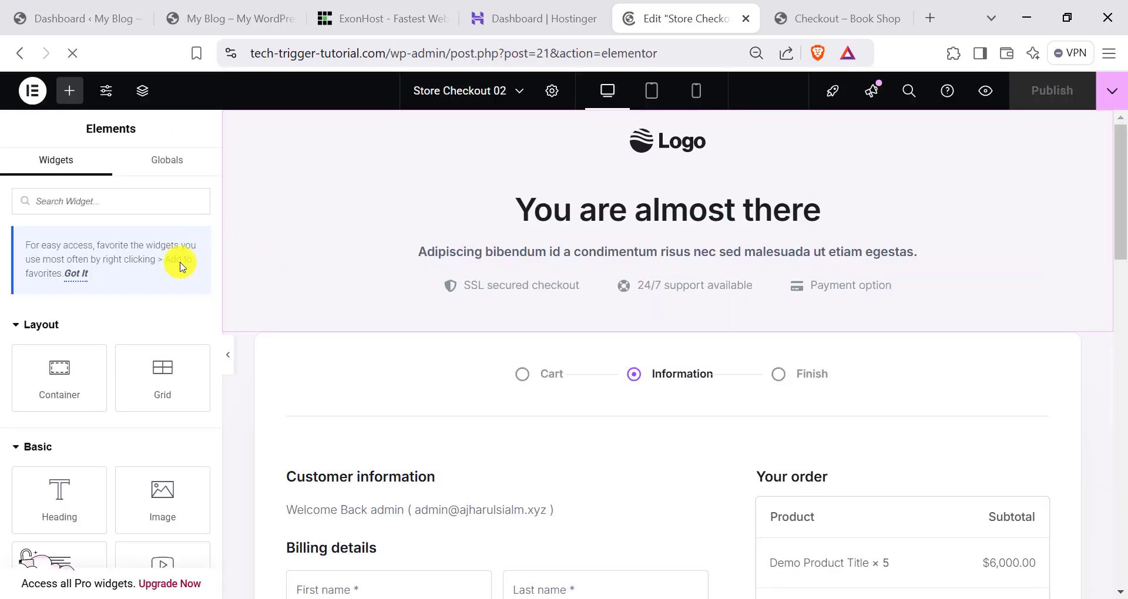
scroll(629, 288, "down", 15)
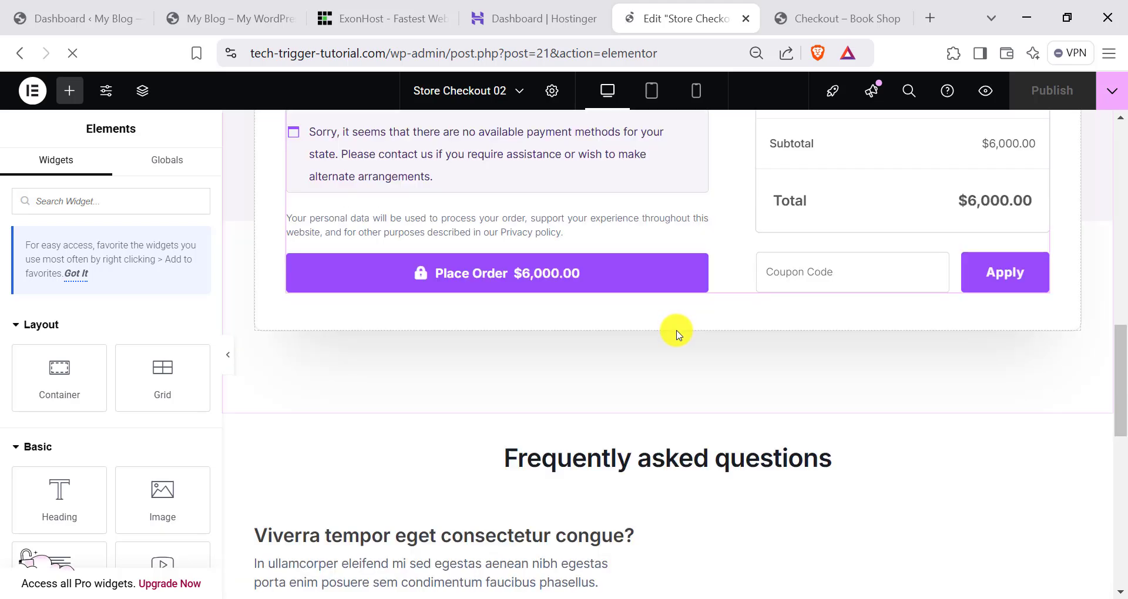
scroll(635, 347, "up", 15)
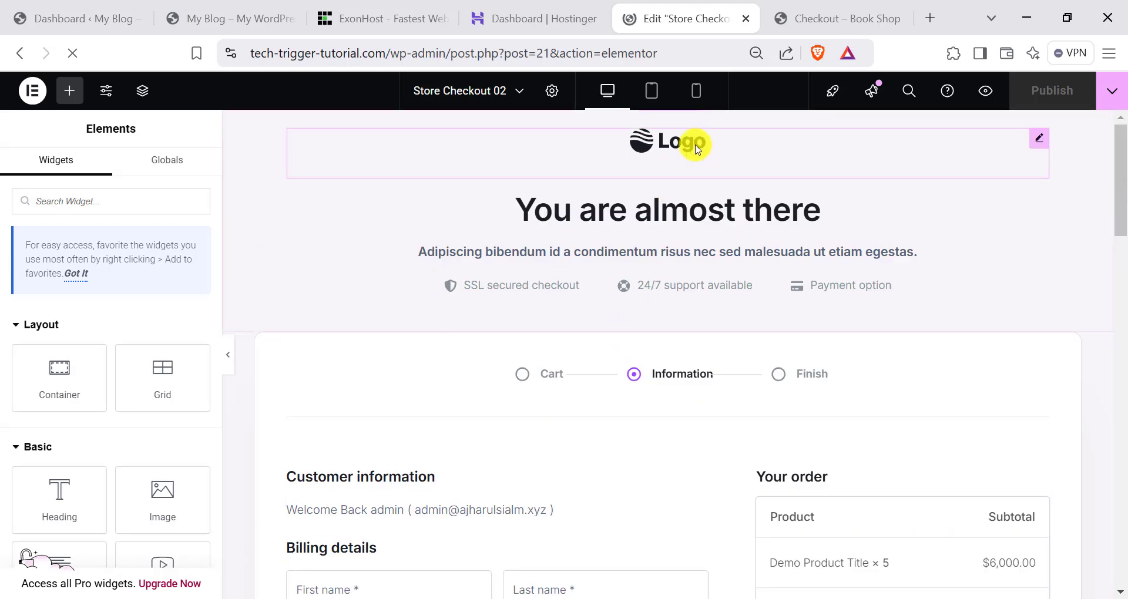
Inspect the content settings of the logo image and of the subheading below the "You are almost there" title.
left_click(1040, 141)
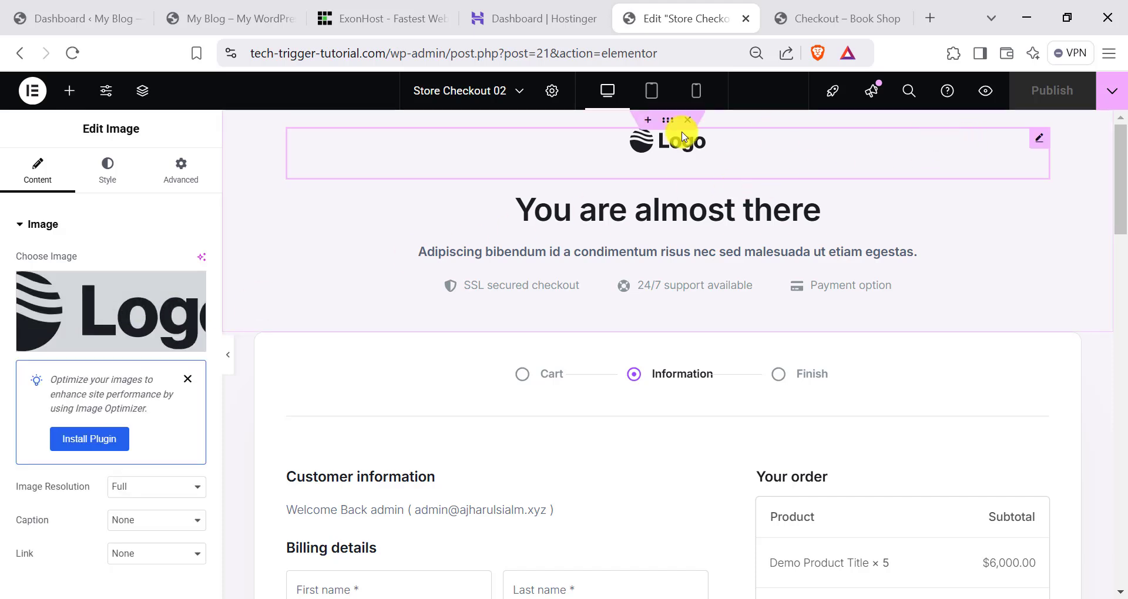
left_click(186, 377)
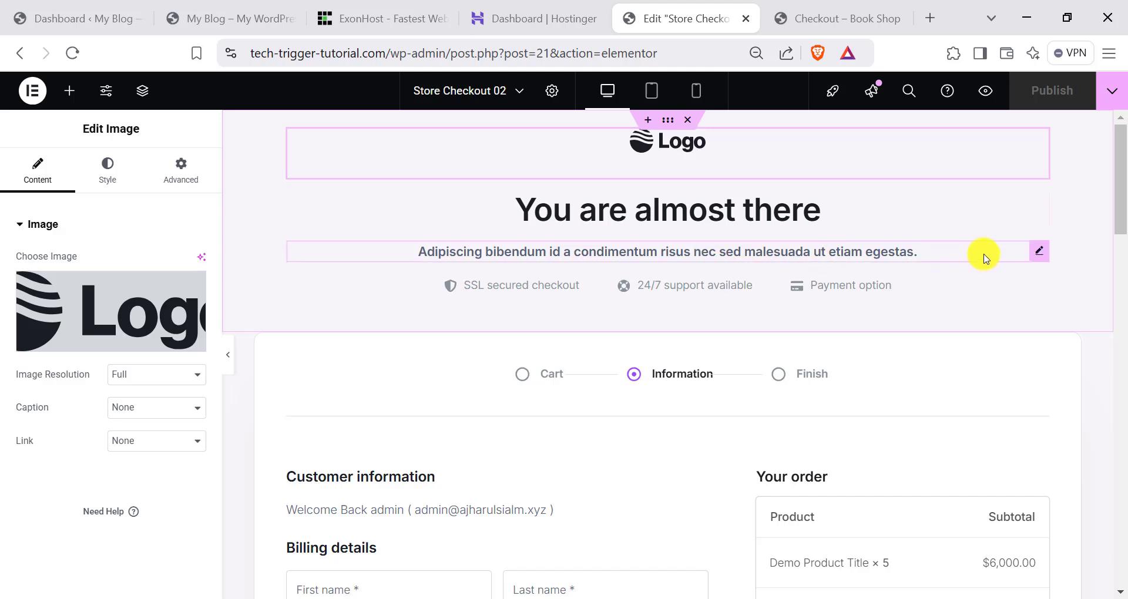
left_click(1035, 253)
left_click(104, 292)
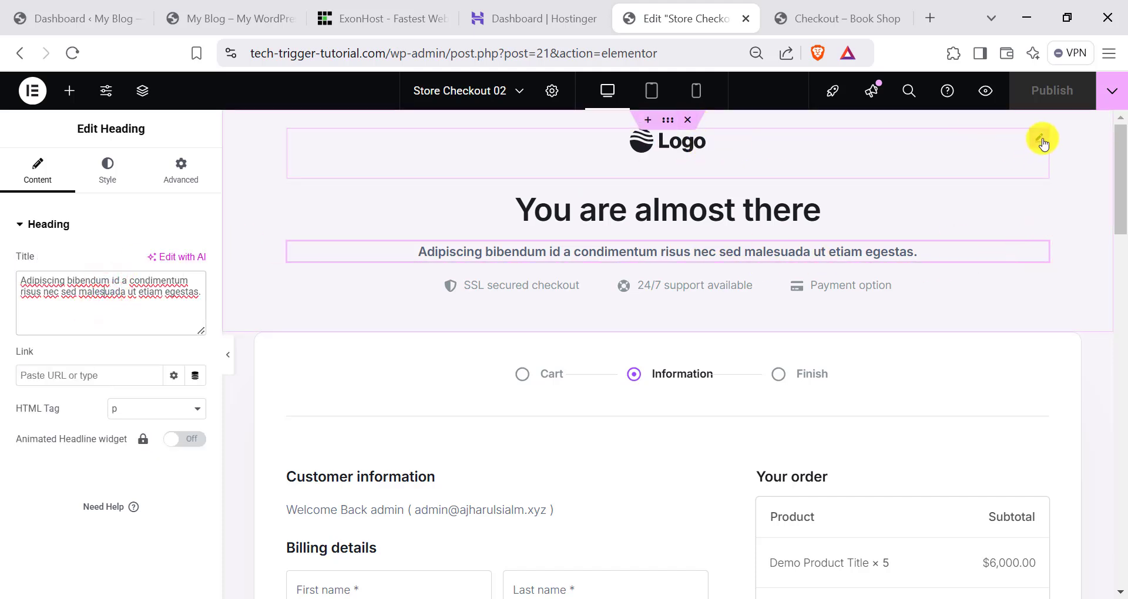
Delete the logo image above the "You are almost there" title and check the rest of the page.
right_click(1032, 149)
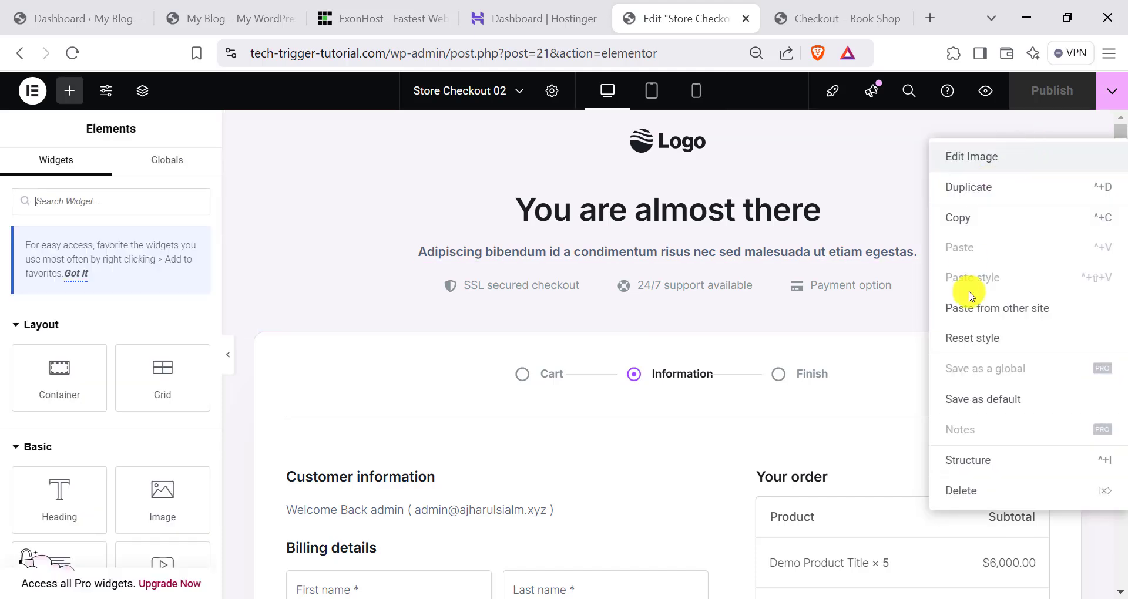
left_click(980, 490)
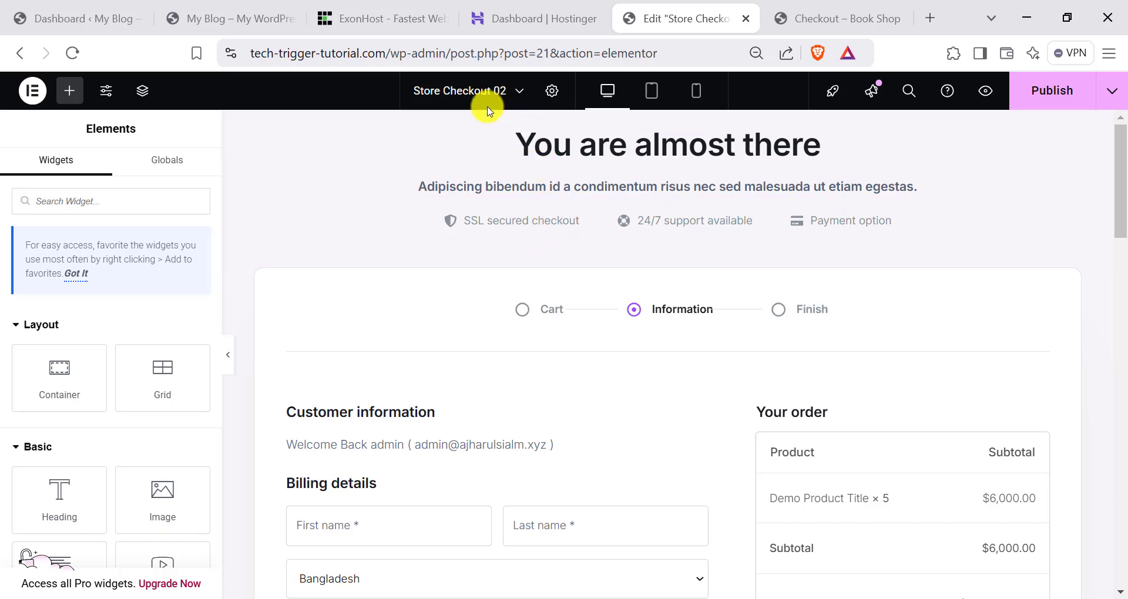
scroll(673, 226, "down", 5)
scroll(667, 269, "up", 5)
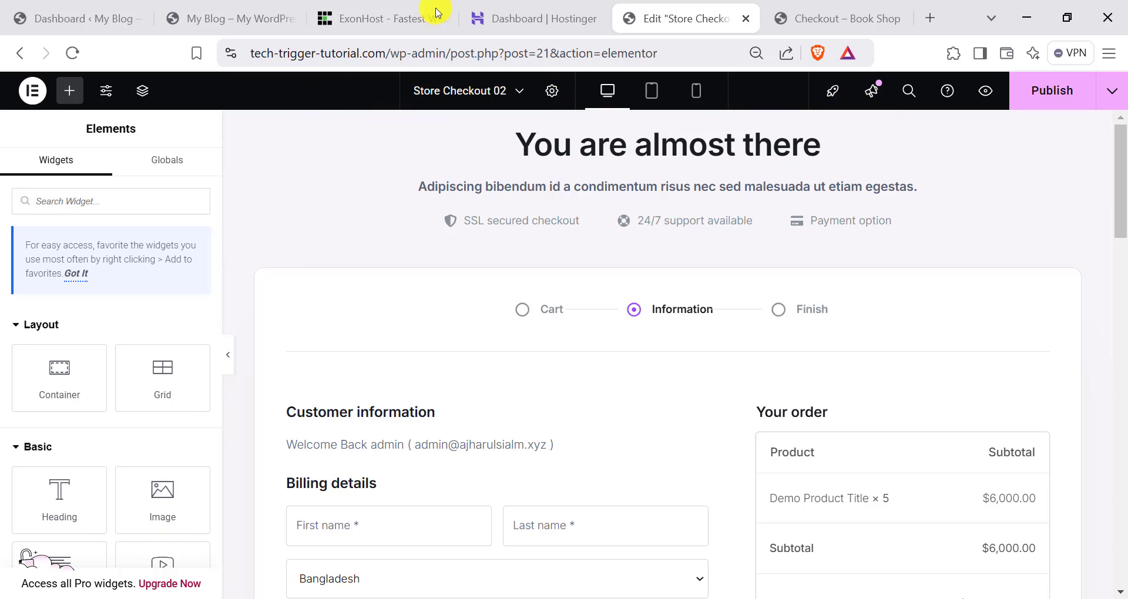
Look at the demo site's header for reference and return to the Store Checkout 02 editor.
left_click(230, 19)
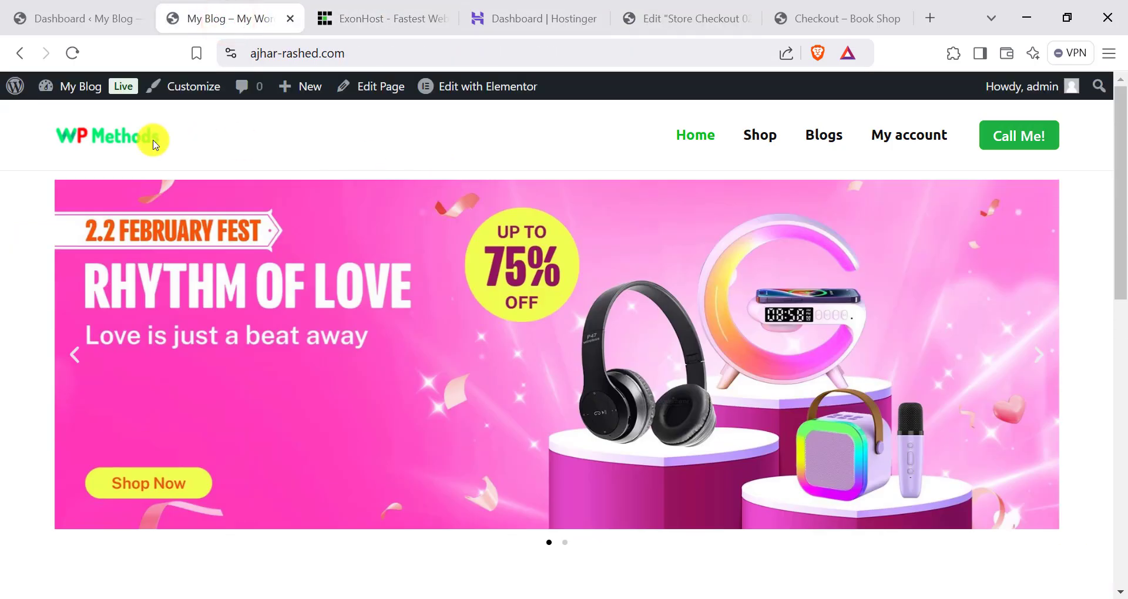
left_click(806, 7)
left_click(686, 9)
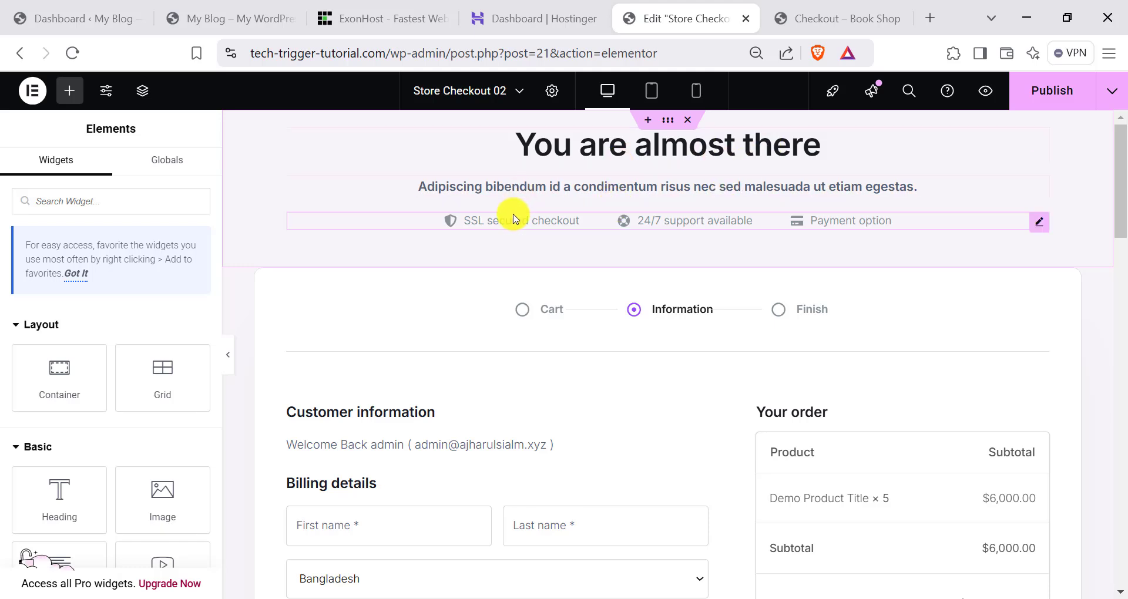
Inspect the content settings of the trust-badge icon list and of the subheading above it.
left_click(1038, 221)
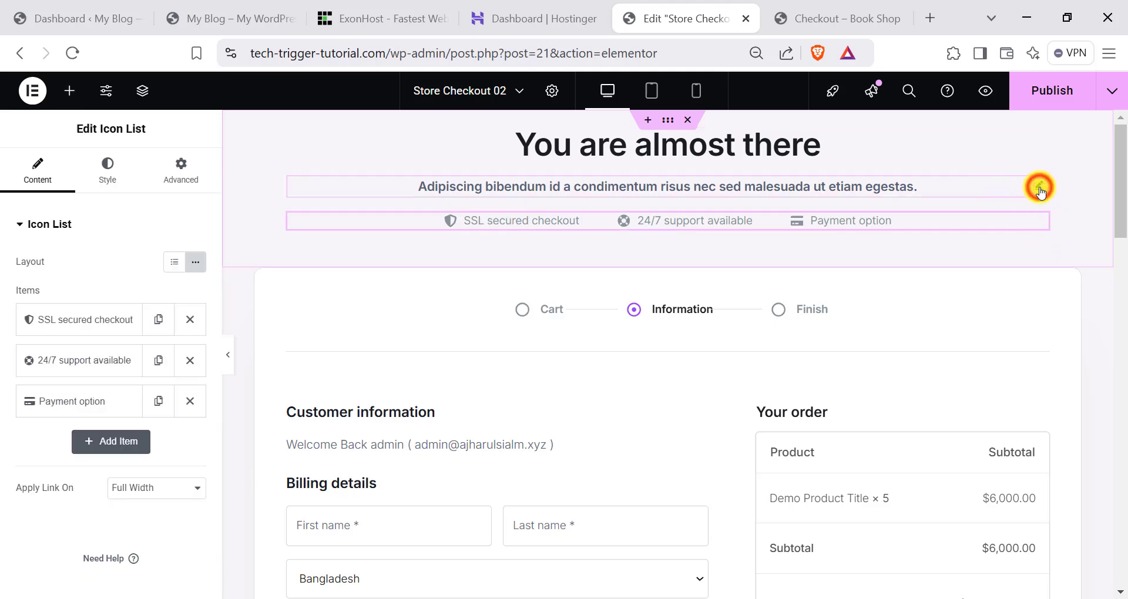
left_click(1041, 189)
left_click(81, 292)
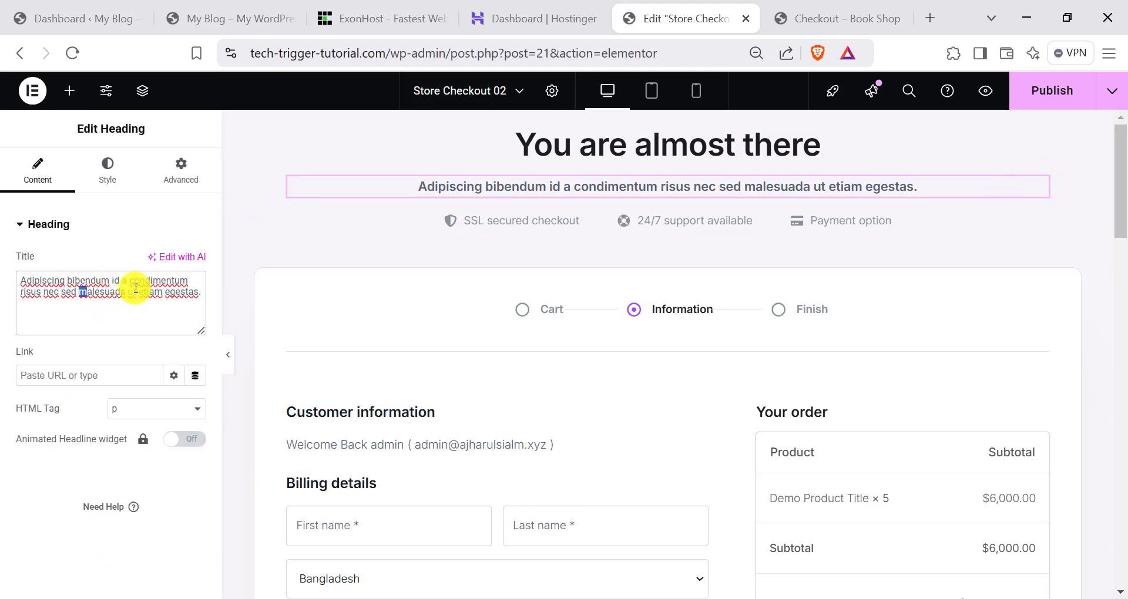
Change the icon colour of the Information marker in the checkout progress bar from purple to green.
scroll(680, 327, "down", 2)
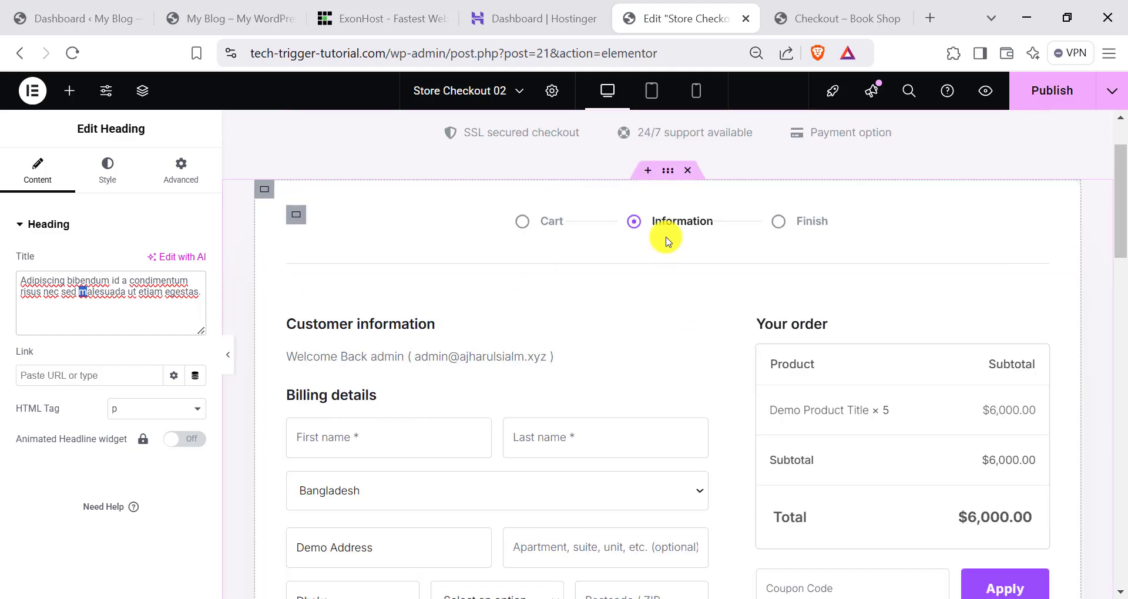
left_click(696, 225)
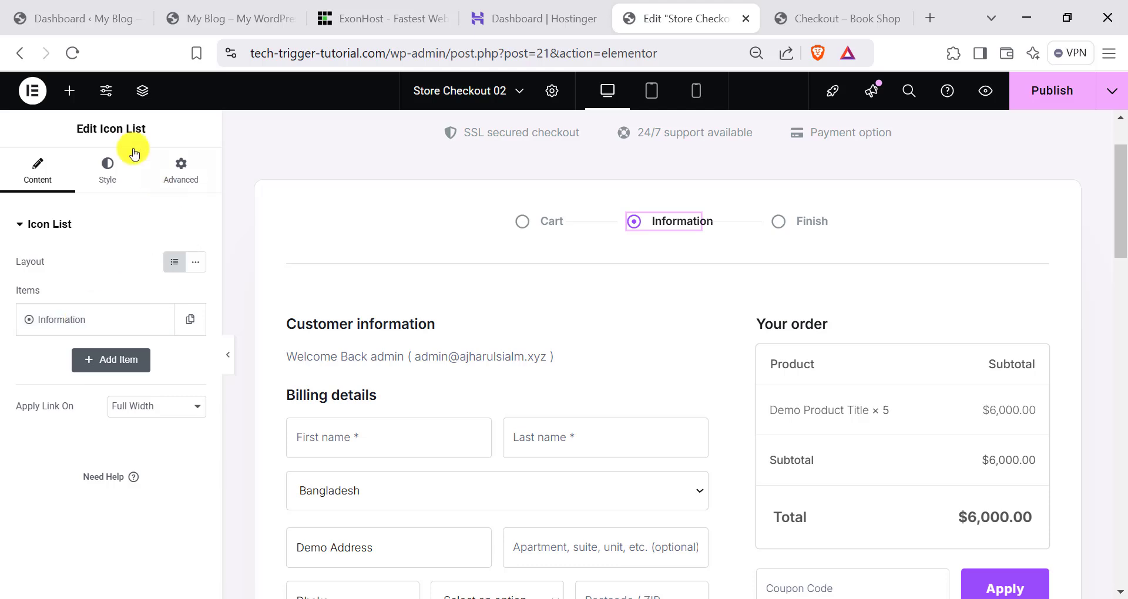
left_click(108, 171)
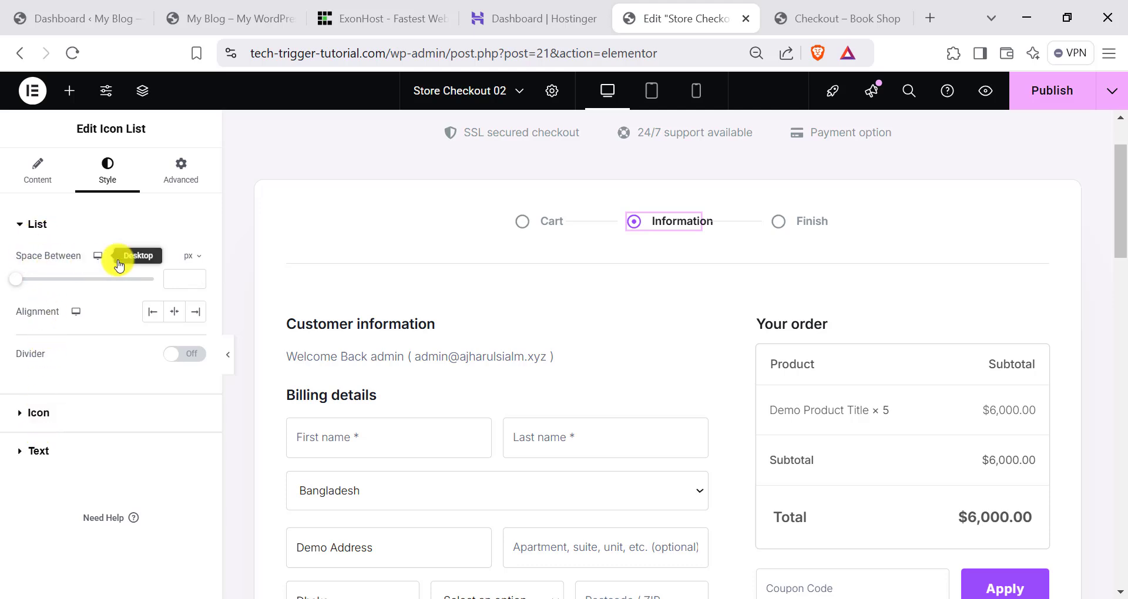
left_click(34, 414)
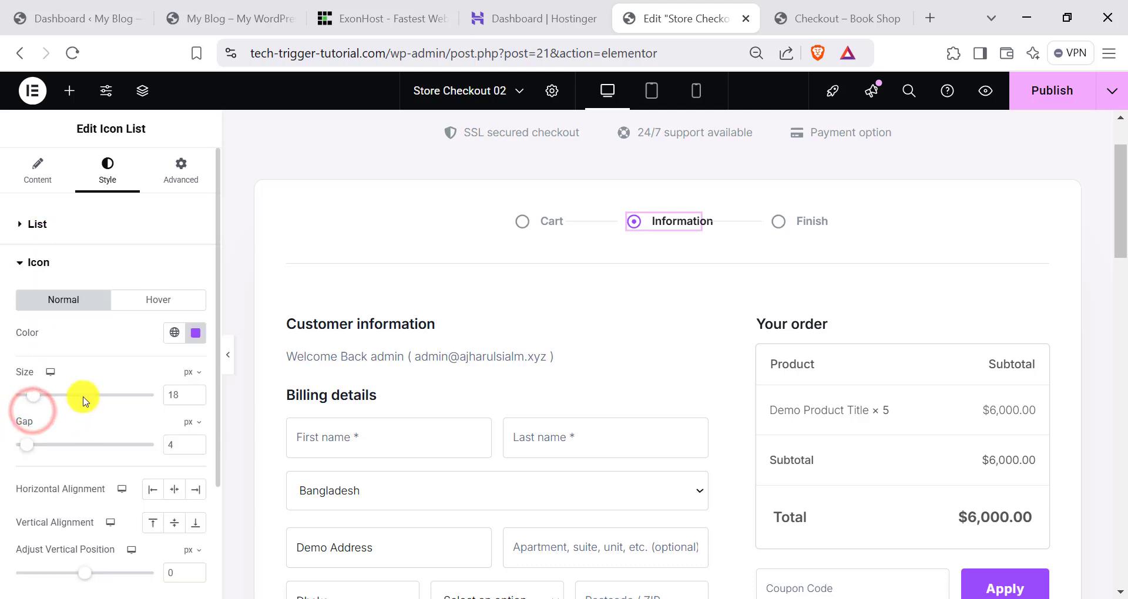
left_click(189, 335)
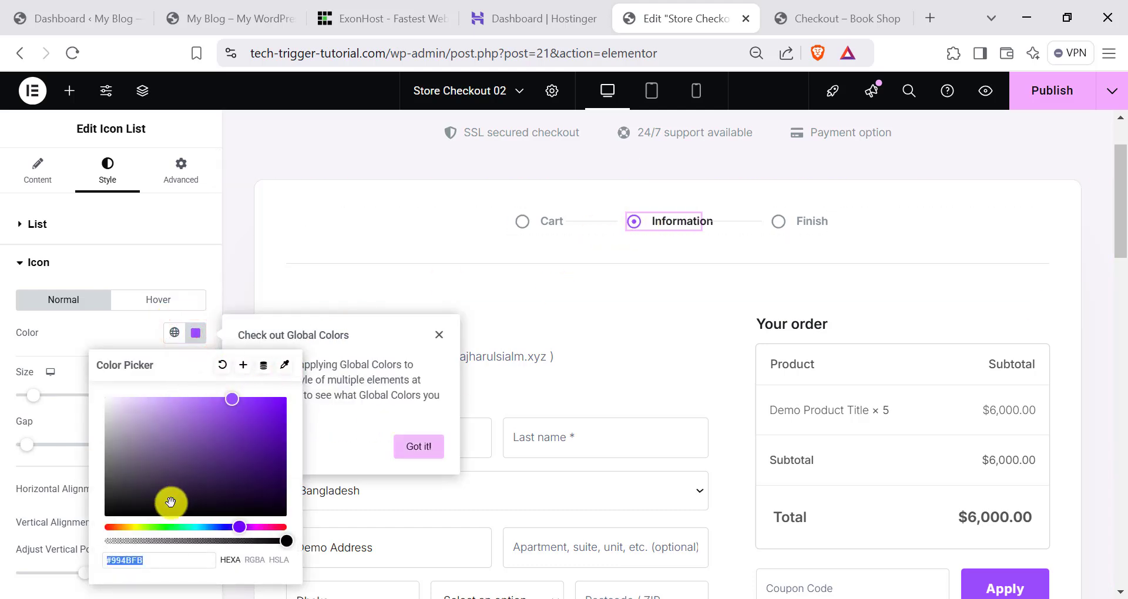
left_click_drag(169, 526, 180, 527)
left_click(276, 413)
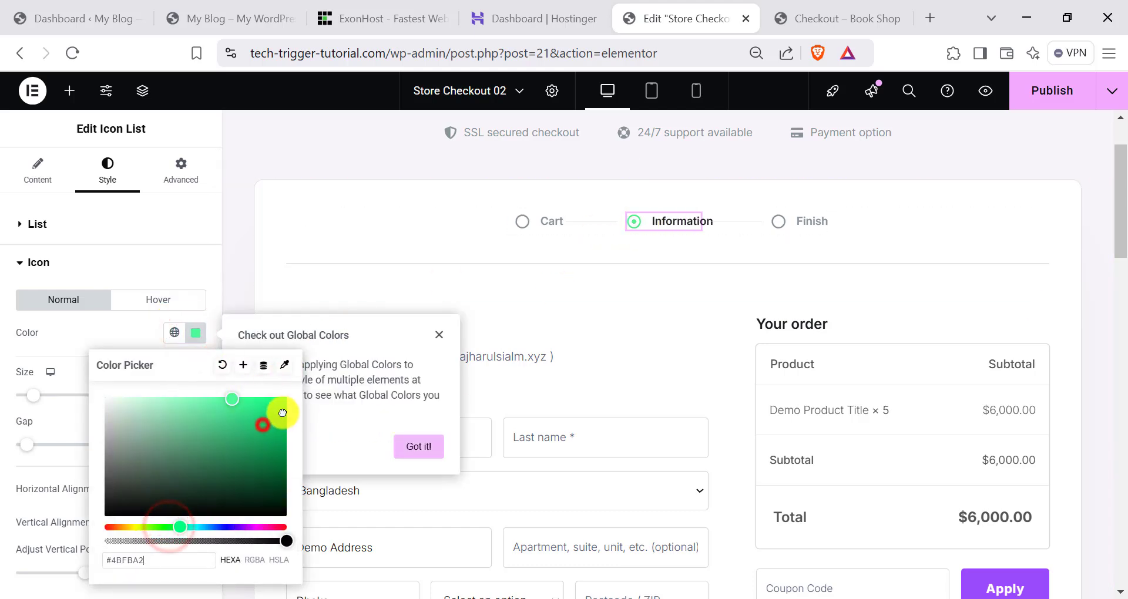
left_click(36, 331)
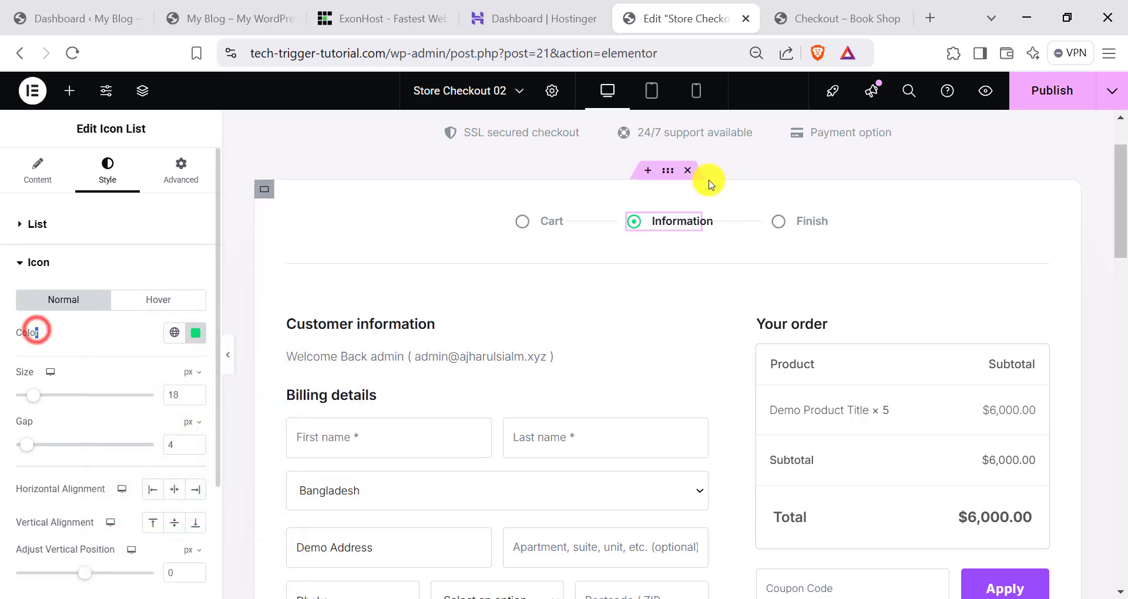
Set the checkout form's global primary colour to a green of about #0DA73C.
scroll(526, 324, "down", 3)
scroll(814, 365, "down", 2)
scroll(542, 383, "up", 3)
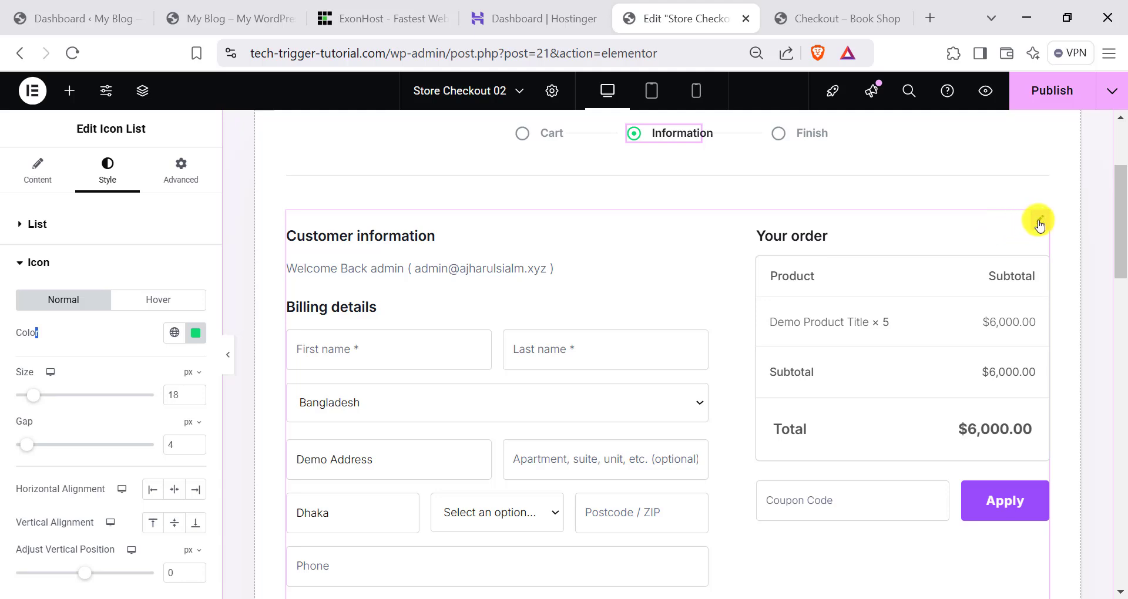
left_click(1039, 222)
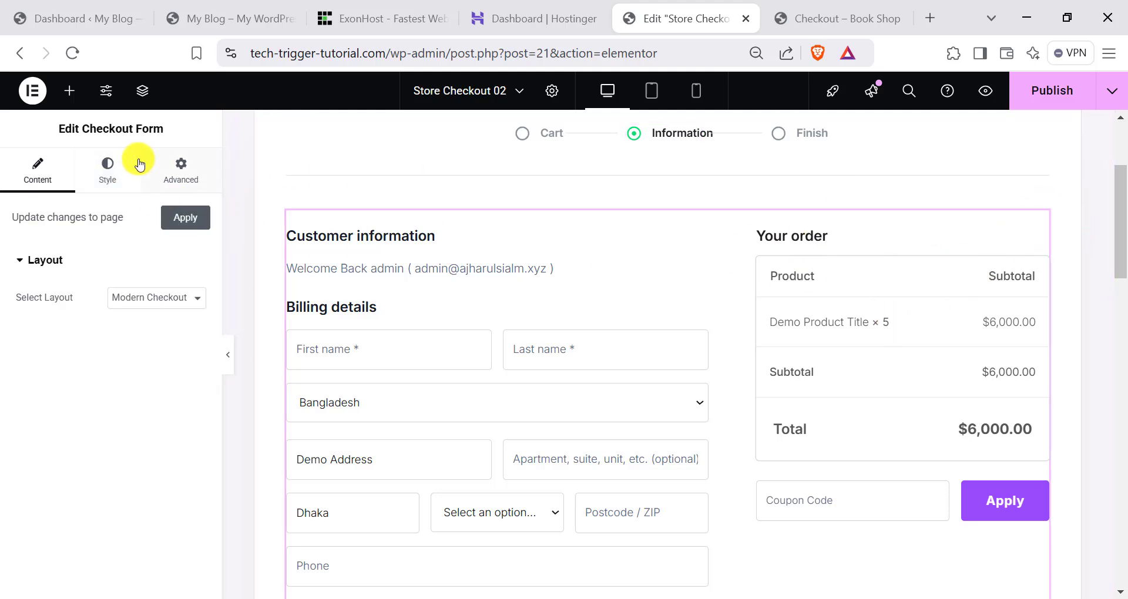
left_click(105, 176)
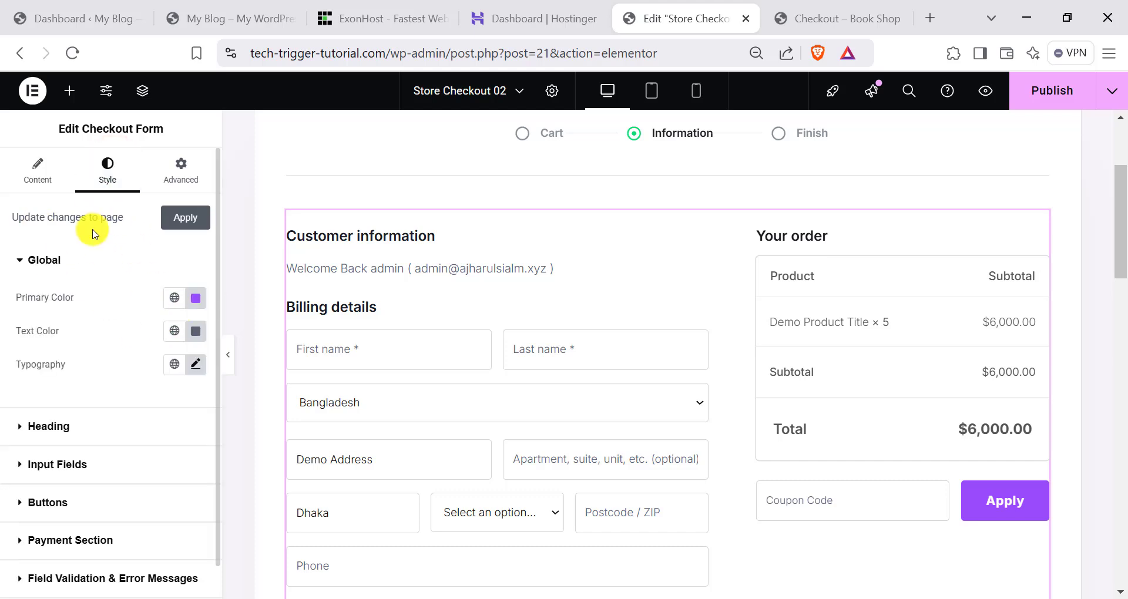
left_click(193, 298)
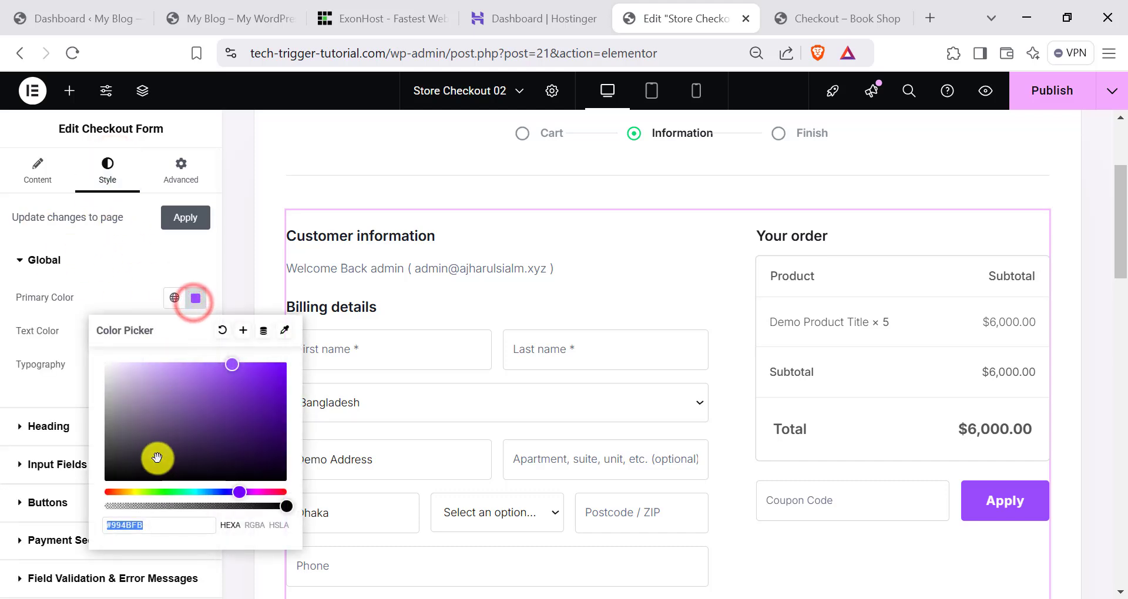
left_click(174, 490)
left_click_drag(242, 390, 273, 404)
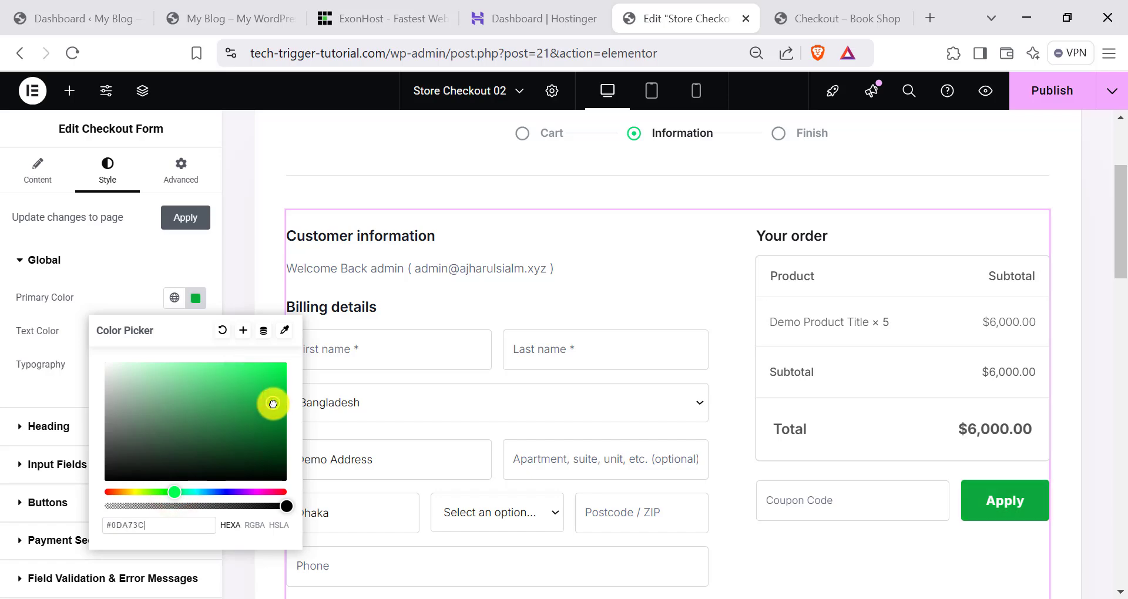
left_click(11, 343)
Review the recoloured checkout form from the billing details to the payment section and order button.
scroll(650, 378, "down", 4)
scroll(682, 404, "down", 4)
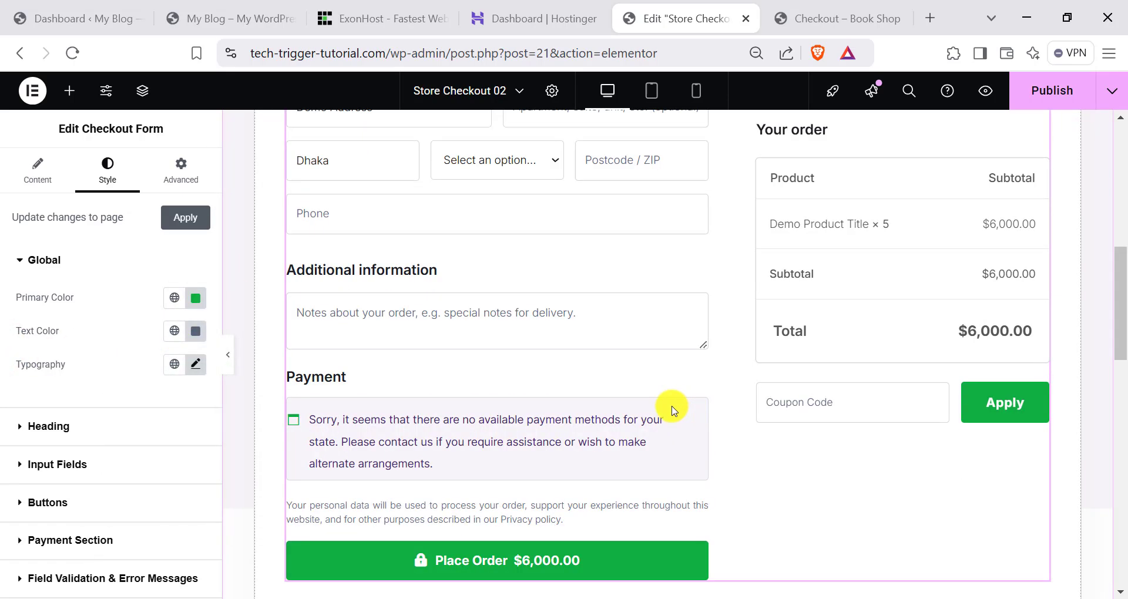
scroll(503, 458, "up", 10)
scroll(509, 381, "down", 7)
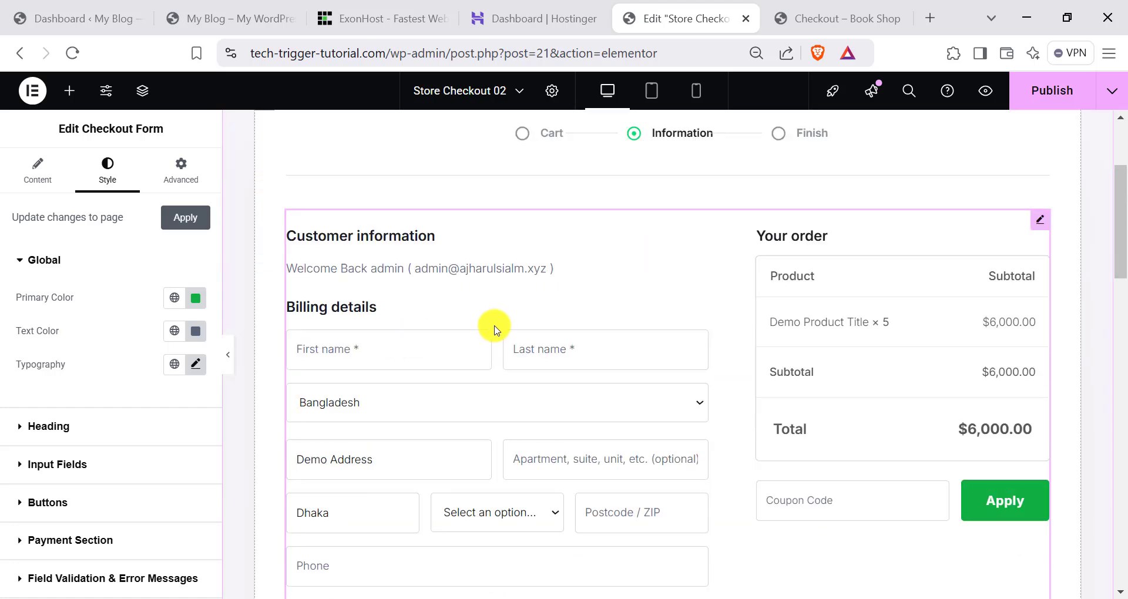
scroll(559, 362, "up", 6)
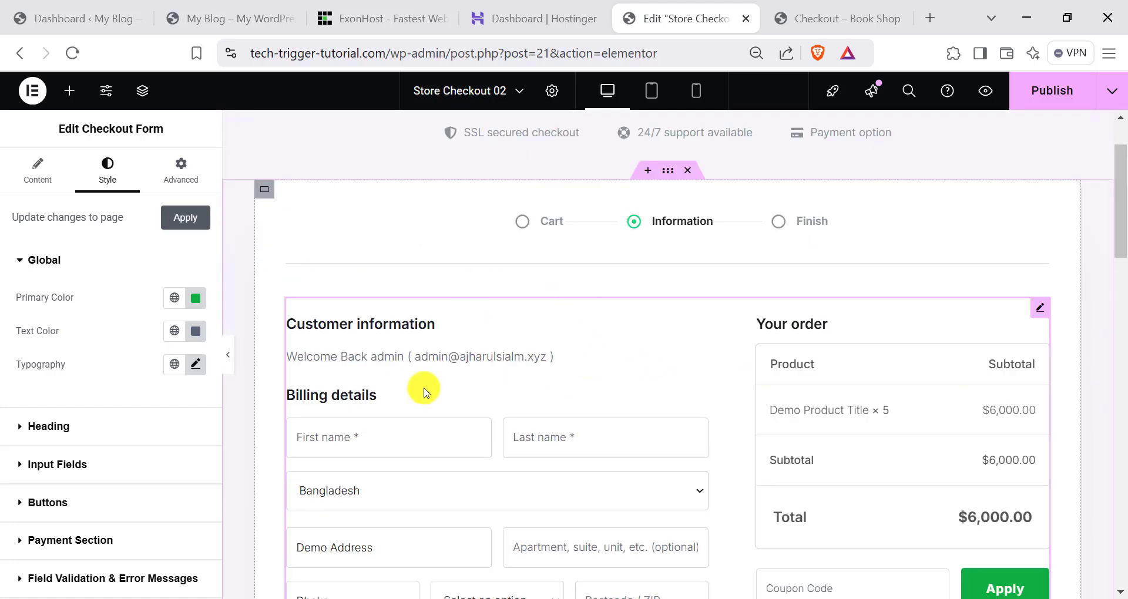
scroll(425, 392, "down", 1)
scroll(88, 352, "down", 1)
scroll(47, 329, "up", 1)
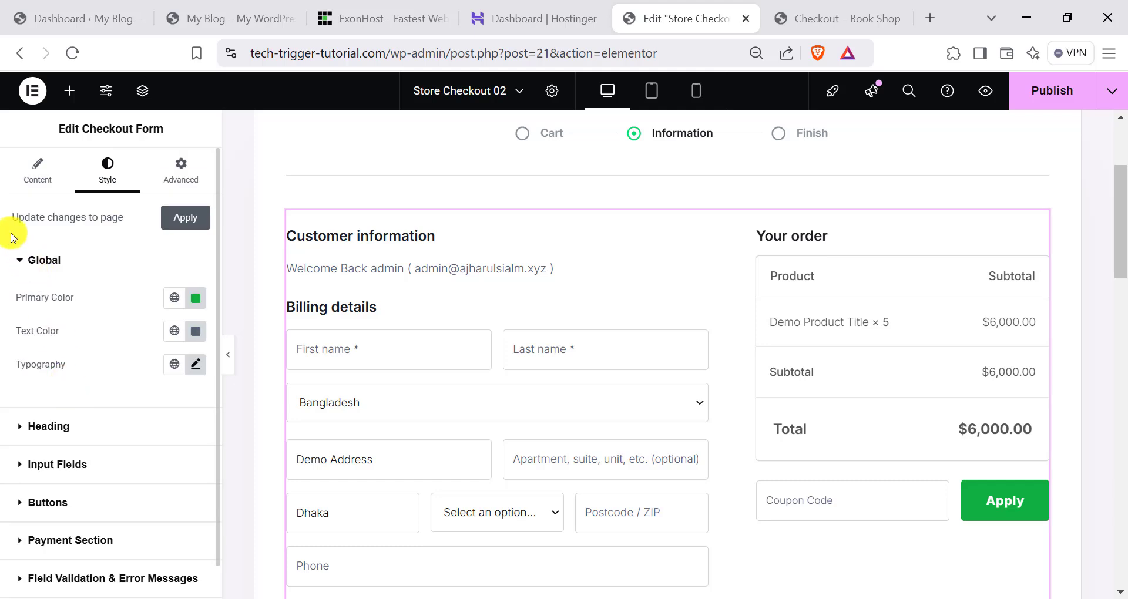
Look through the available layouts for the checkout form and keep Modern Checkout.
left_click(42, 190)
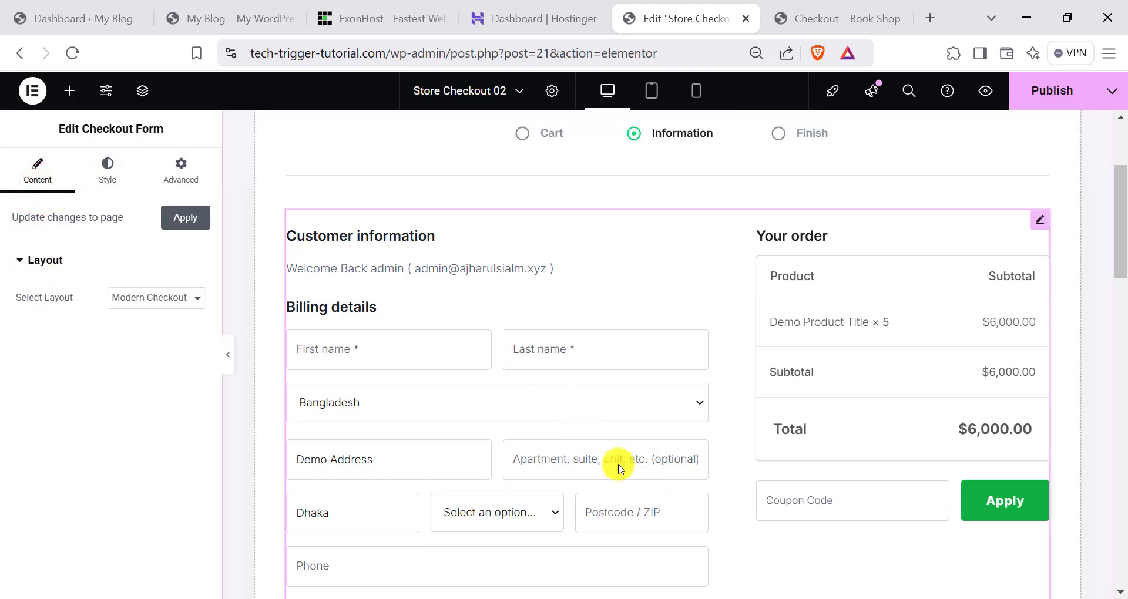
left_click(143, 301)
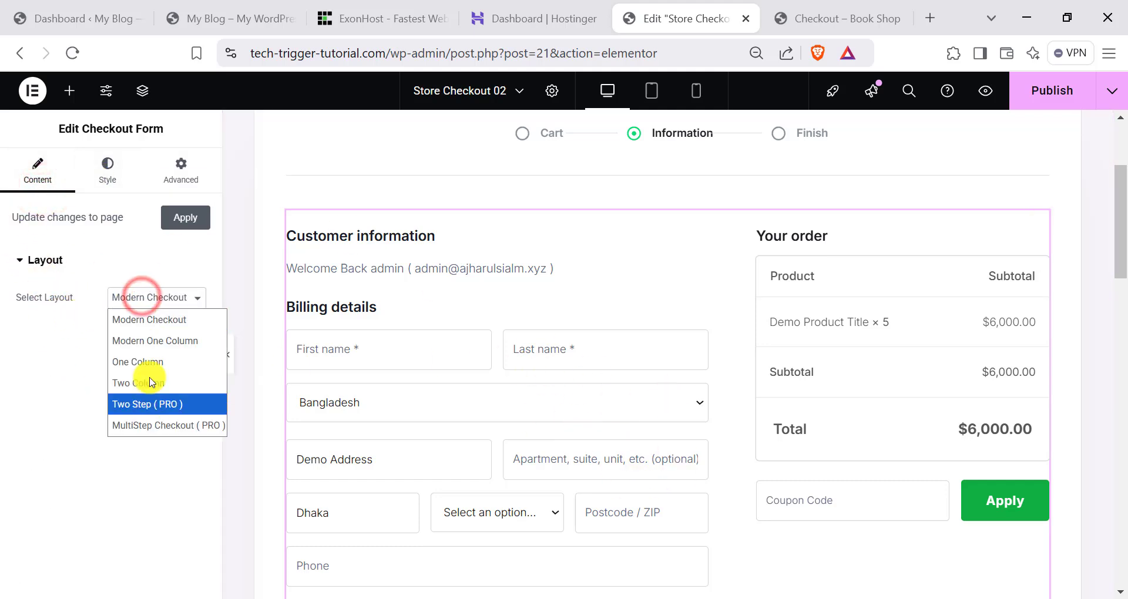
left_click(37, 163)
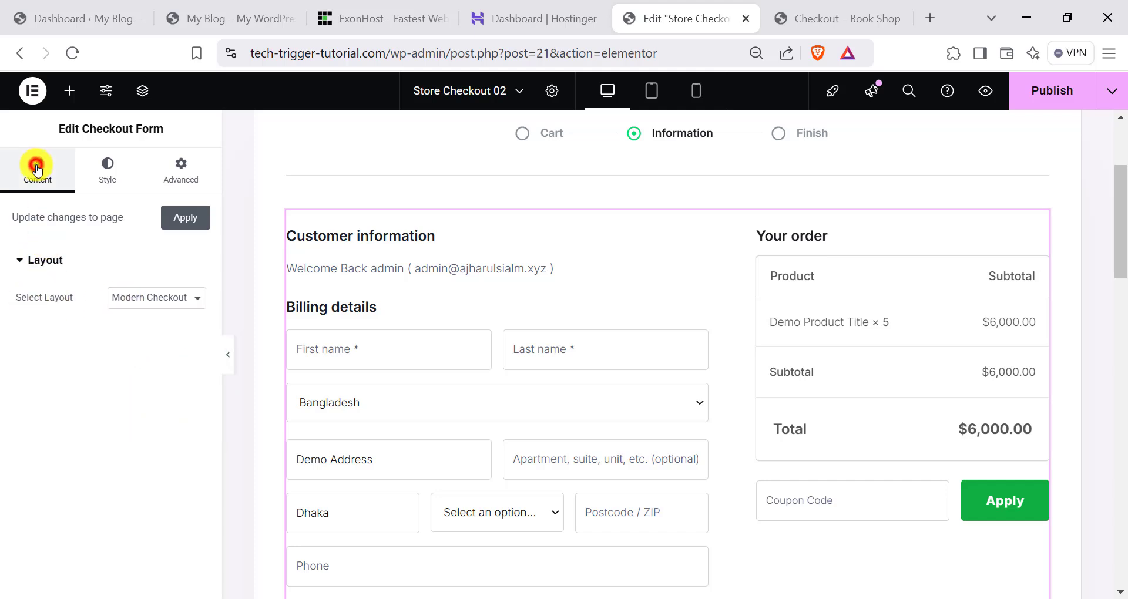
left_click(171, 301)
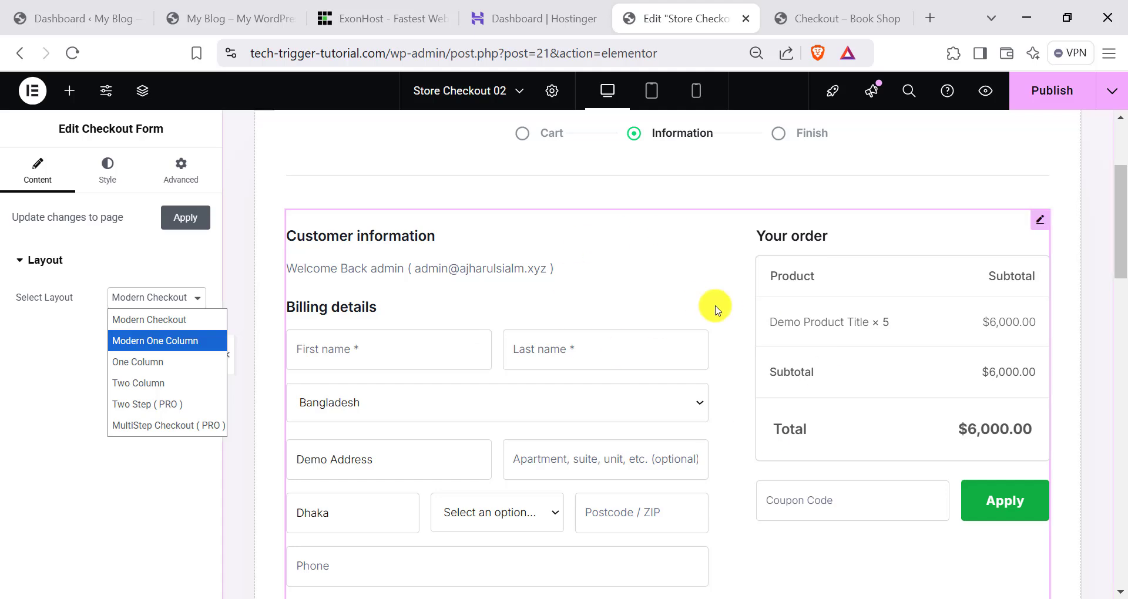
left_click(59, 355)
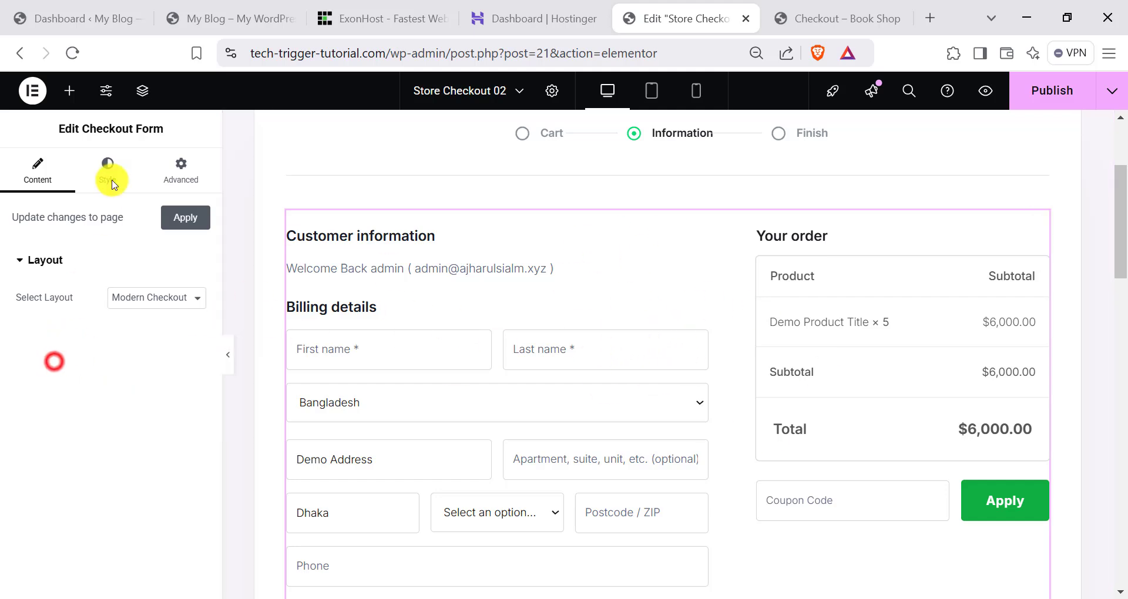
Set the heading colour of the checkout form to green, about #08A95B.
left_click(96, 165)
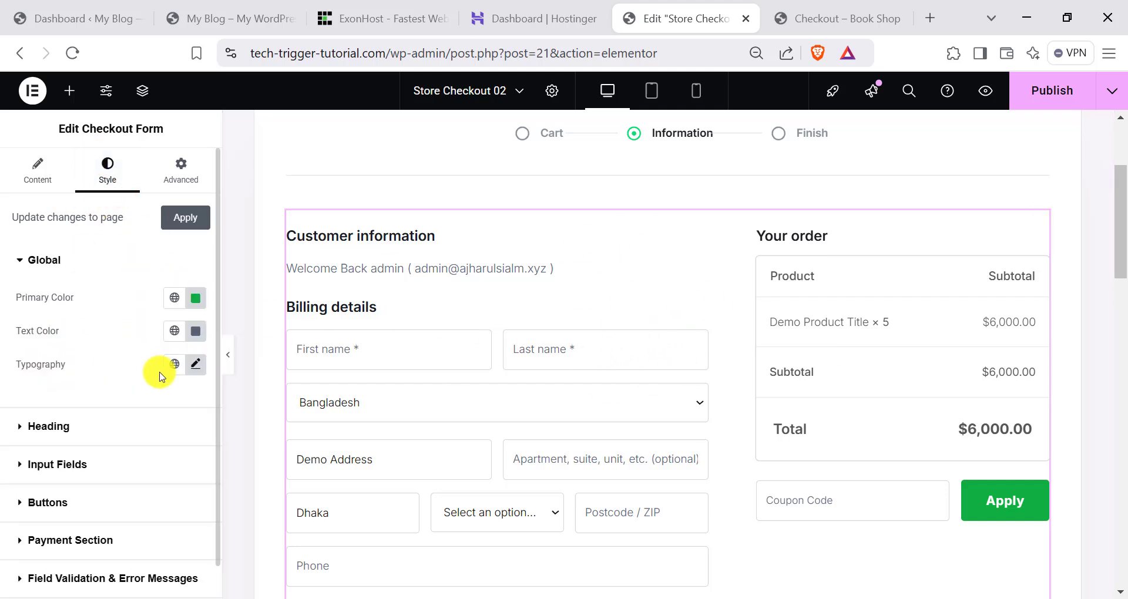
scroll(160, 381, "down", 1)
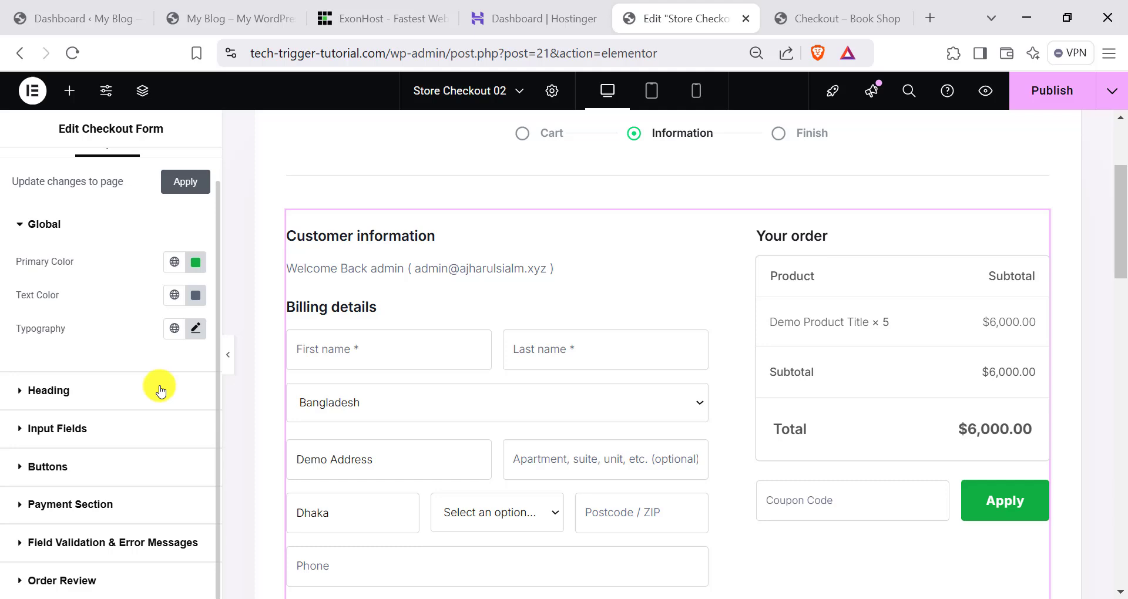
left_click(64, 390)
scroll(564, 320, "up", 3)
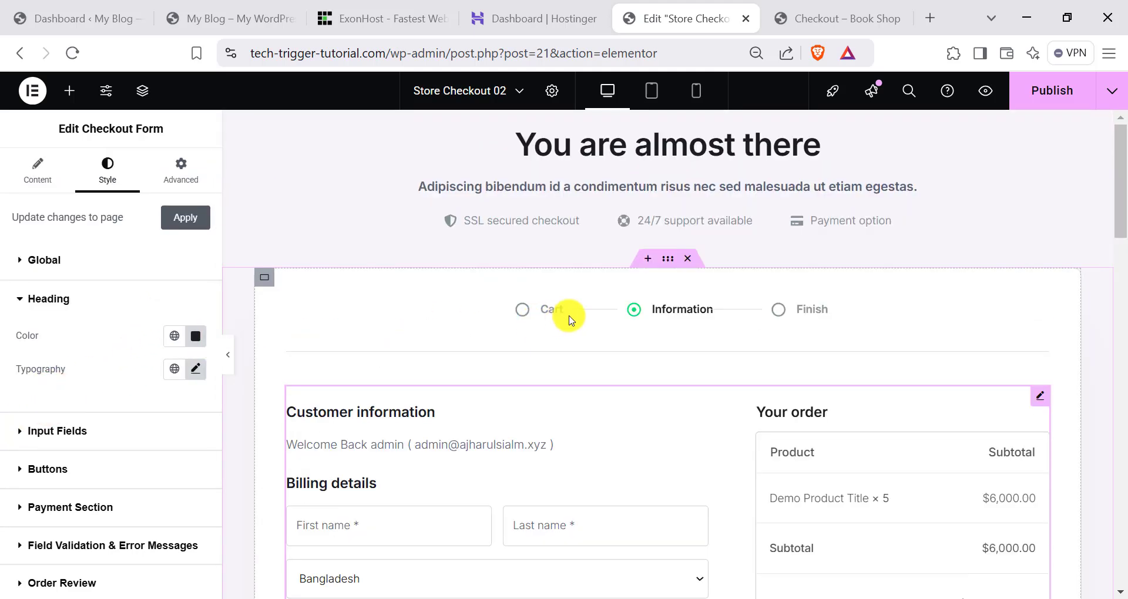
scroll(616, 370, "down", 3)
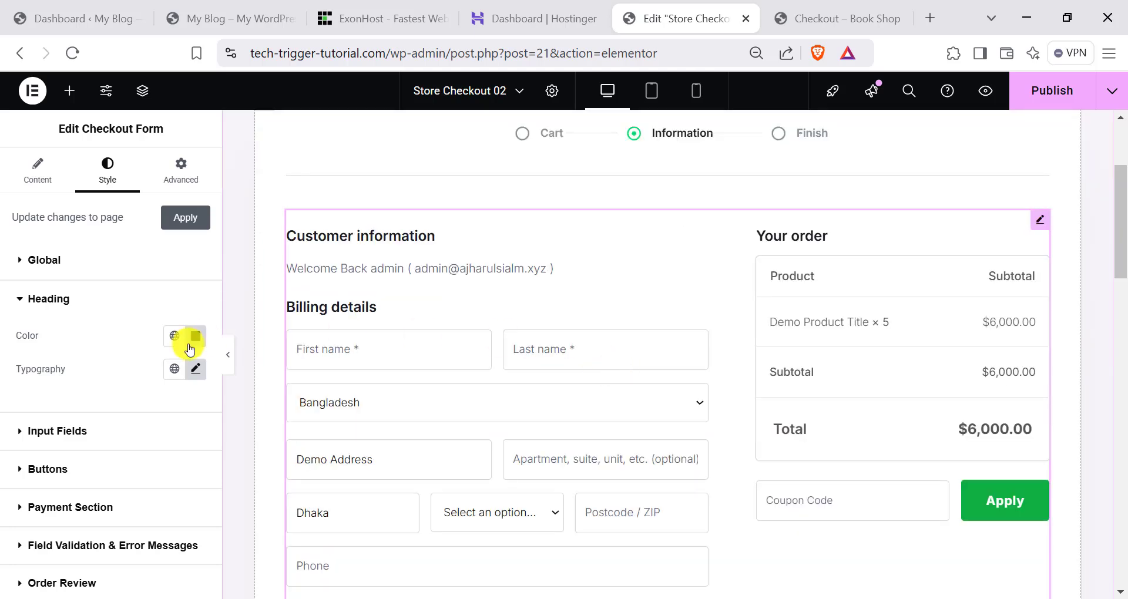
left_click(198, 337)
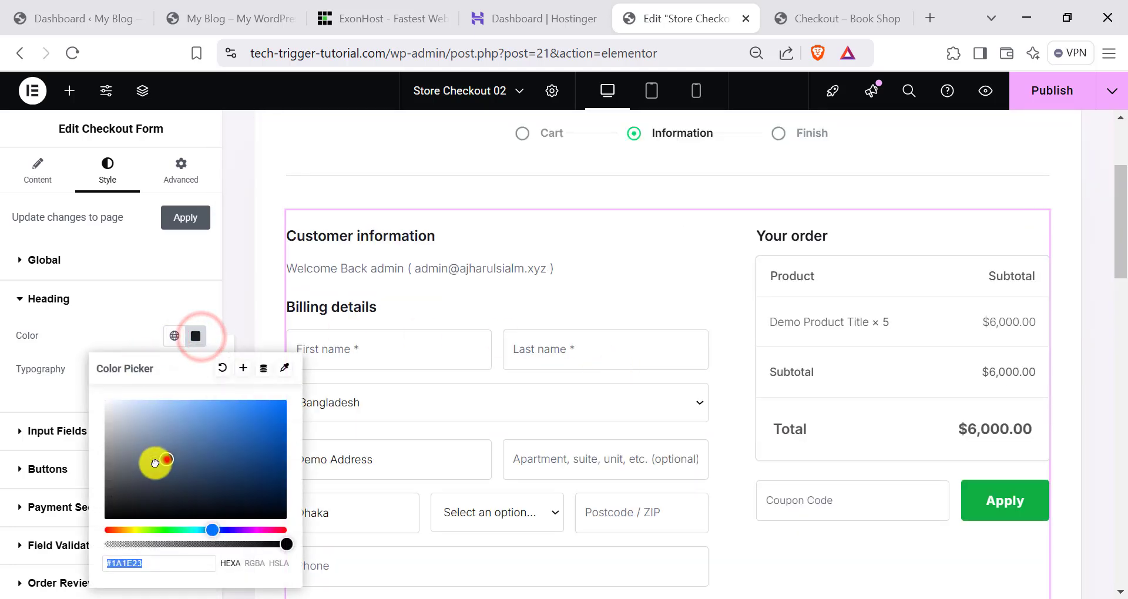
left_click_drag(151, 461, 120, 431)
left_click(268, 455)
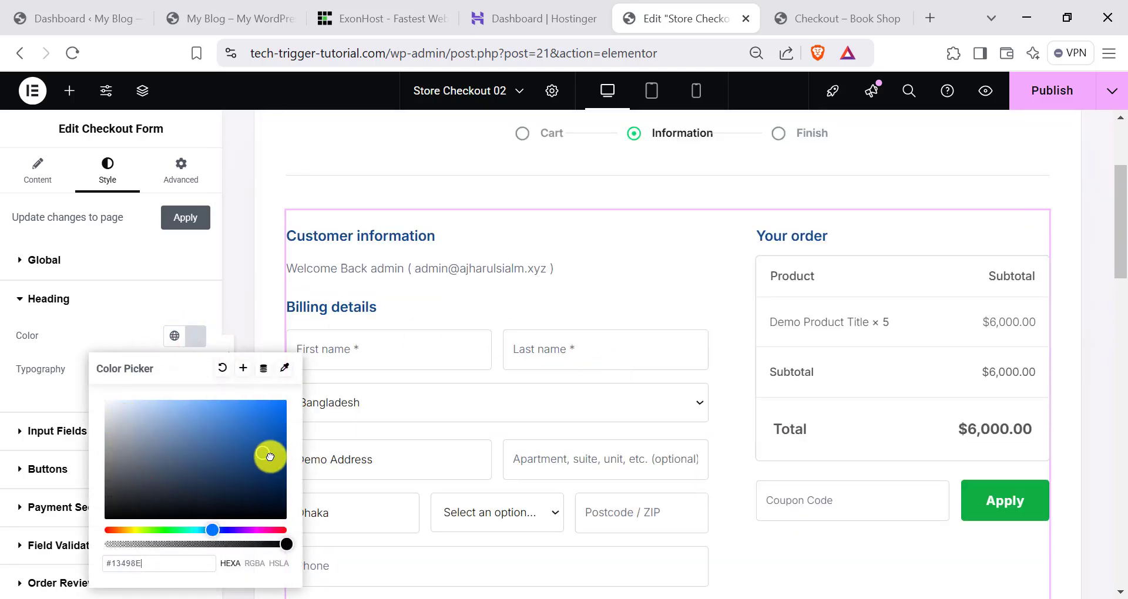
left_click_drag(274, 432, 172, 483)
left_click_drag(123, 528, 186, 531)
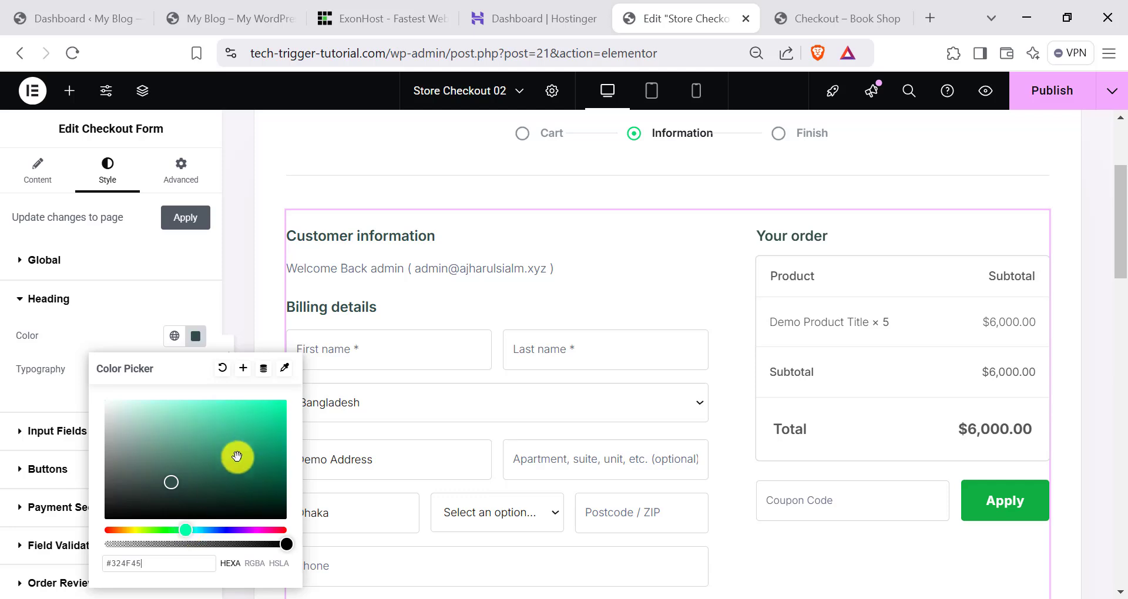
left_click(279, 430)
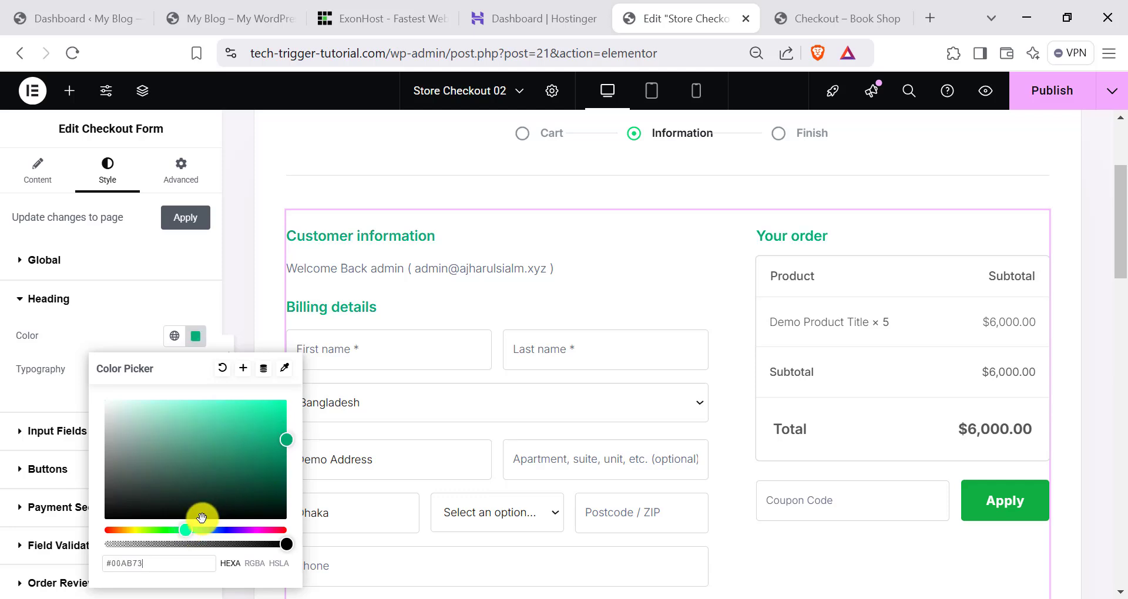
left_click_drag(184, 531, 181, 530)
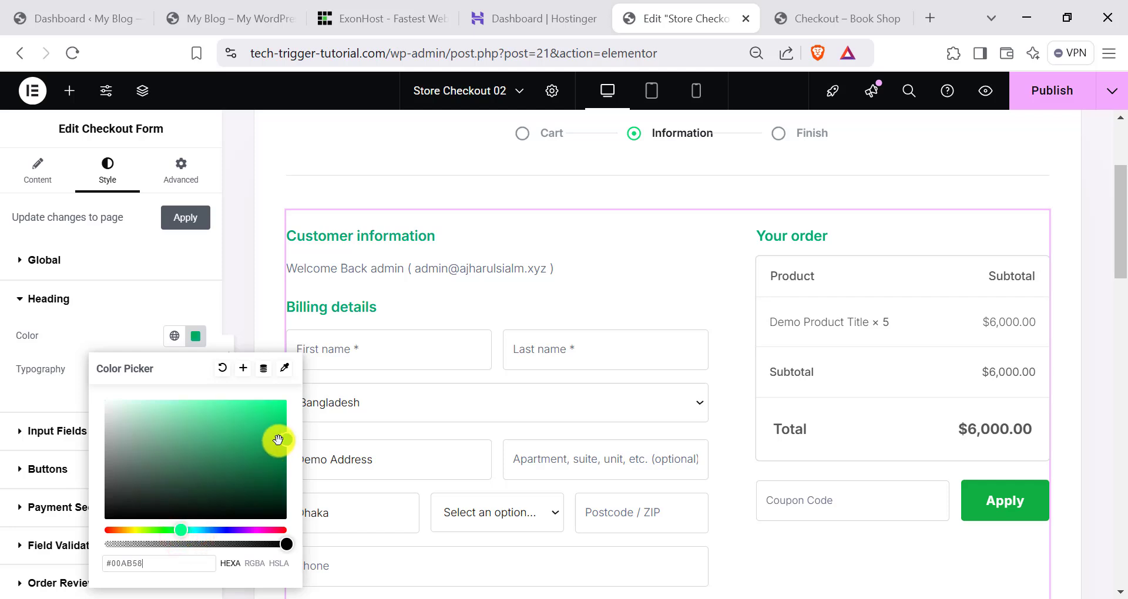
left_click(88, 295)
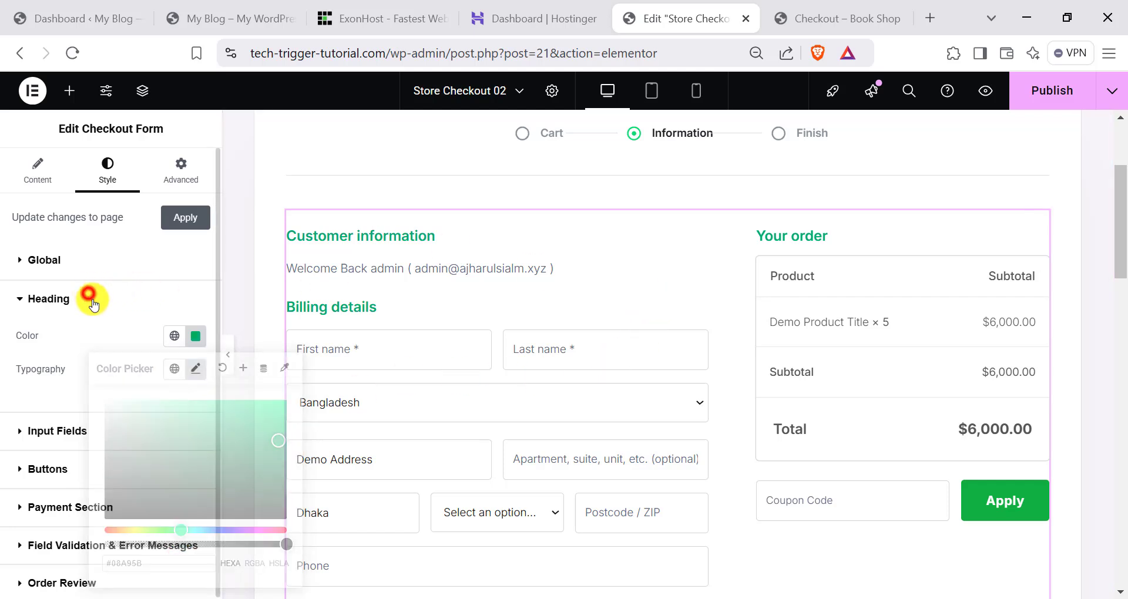
Try the Default style on the checkout form's input fields, and return them to Modern Labels.
left_click(53, 343)
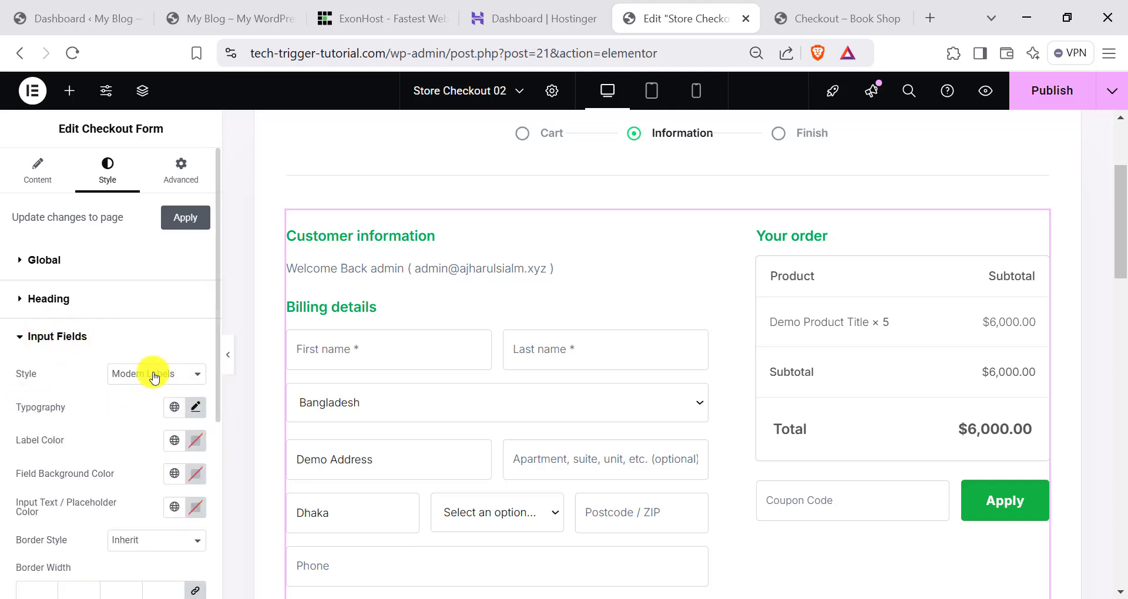
left_click(178, 379)
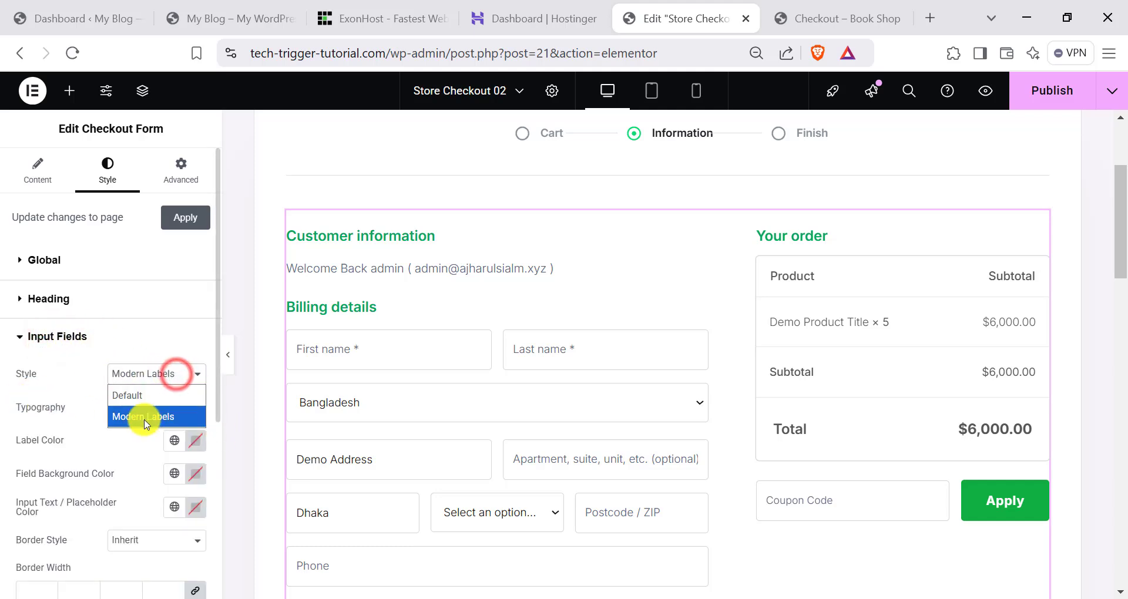
left_click(138, 391)
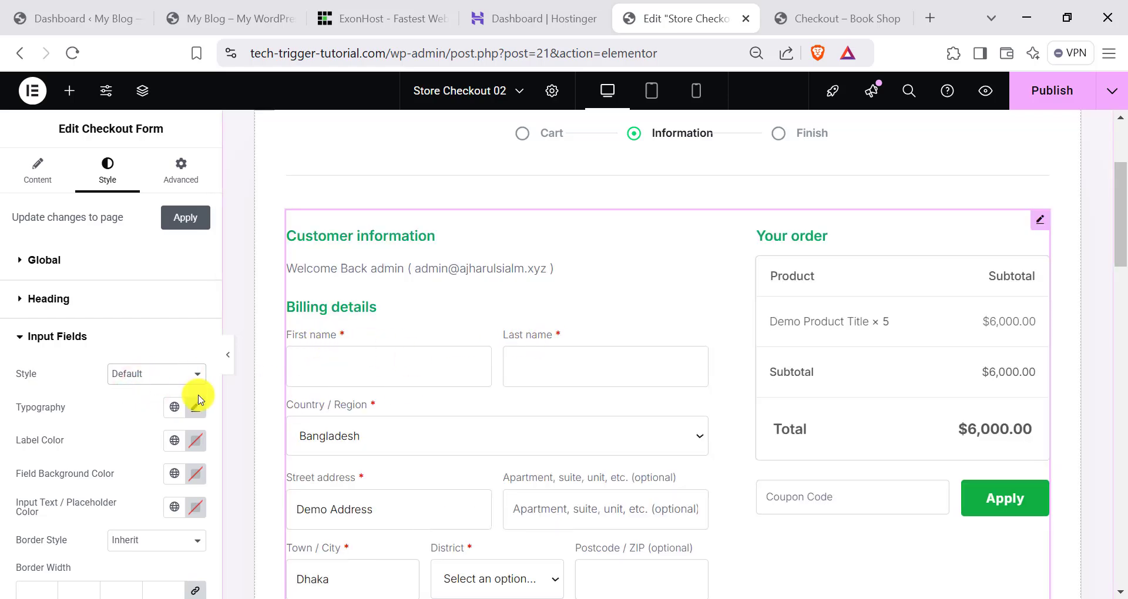
left_click(149, 374)
left_click(135, 413)
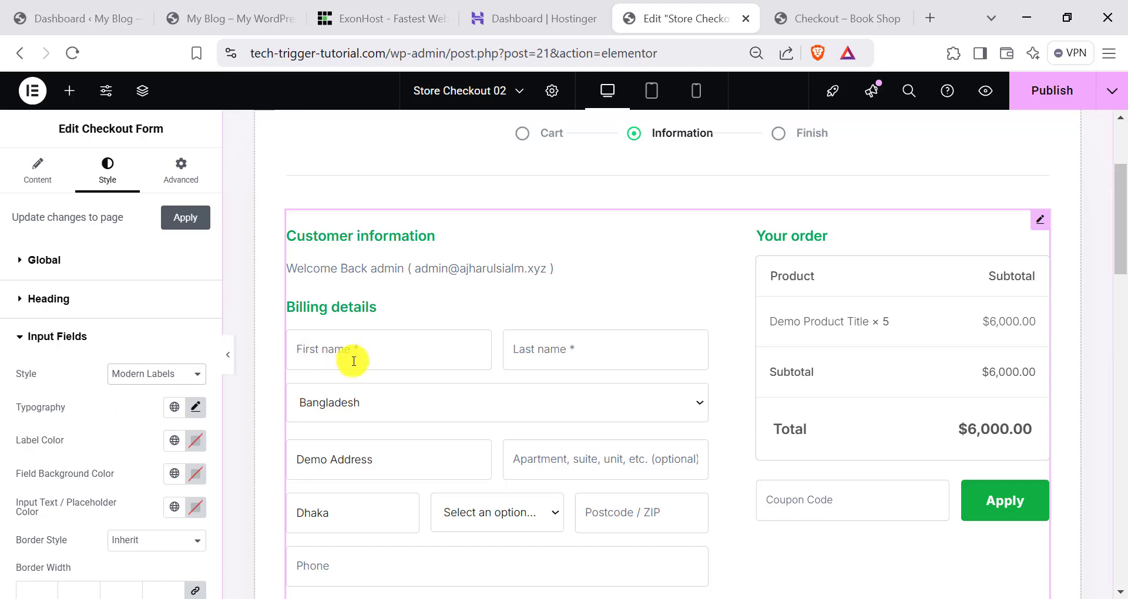
scroll(106, 434, "down", 4)
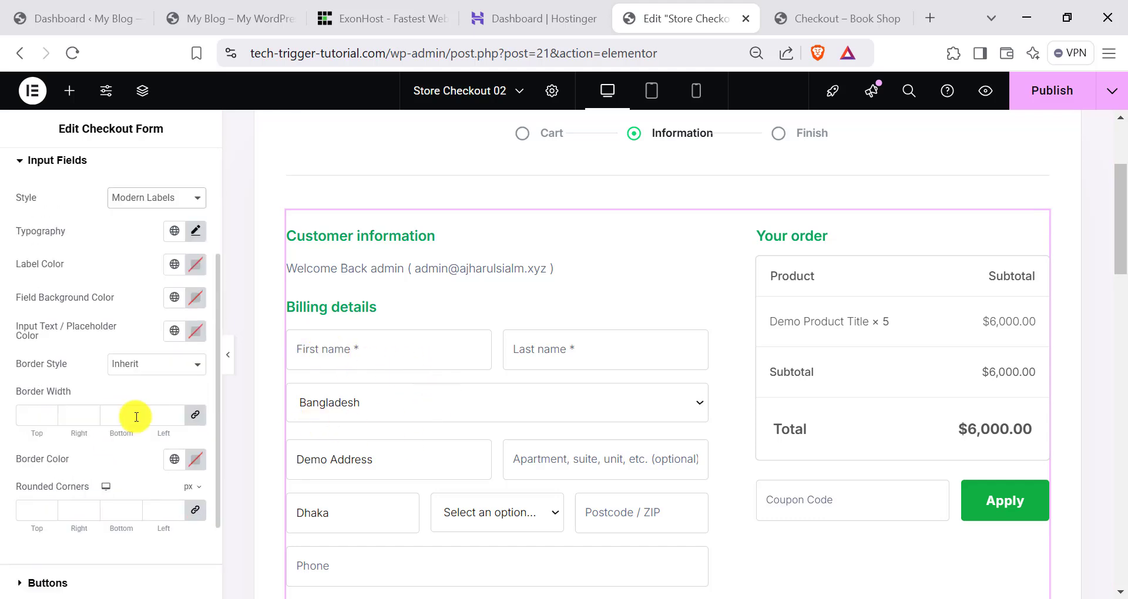
scroll(88, 381, "up", 4)
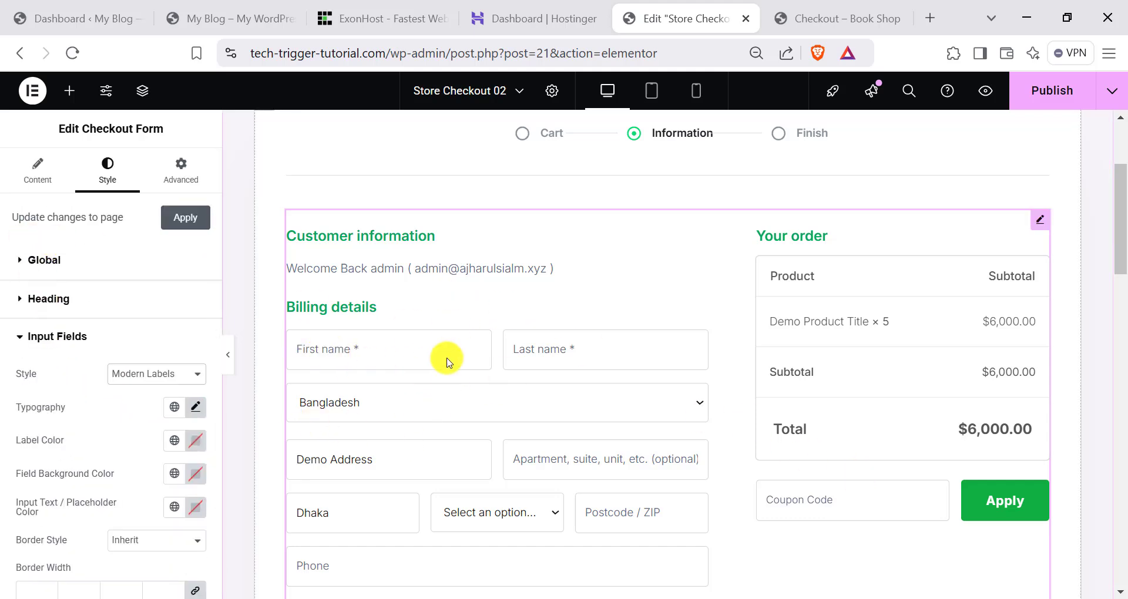
Publish the styling changes made to the Store Checkout 02 page.
left_click(1048, 77)
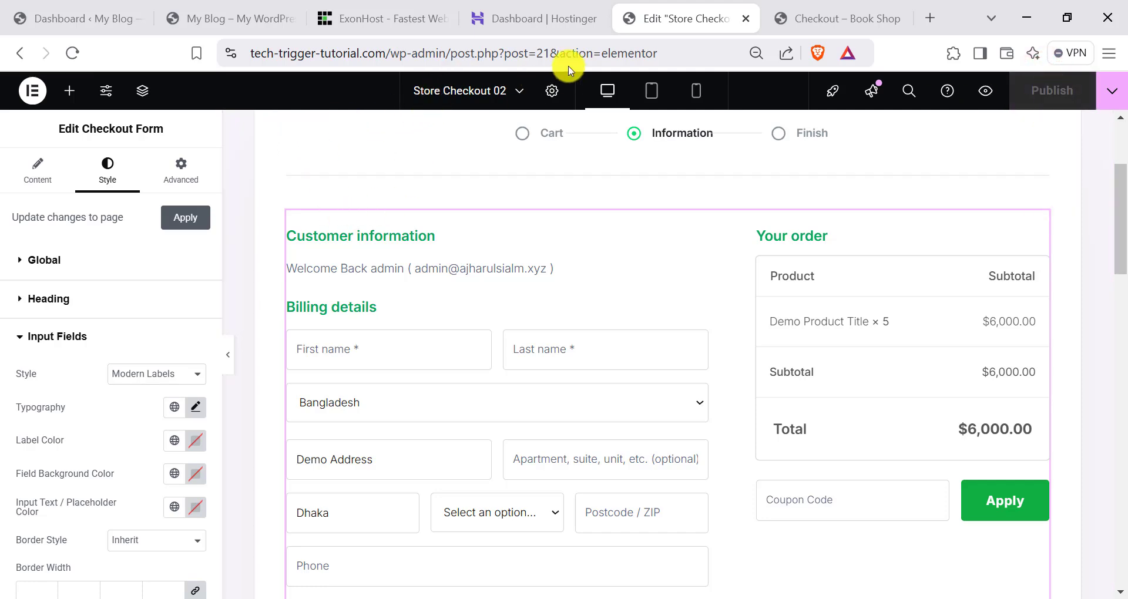
left_click_drag(449, 55, 959, 30)
left_click(1035, 90)
scroll(830, 244, "up", 3)
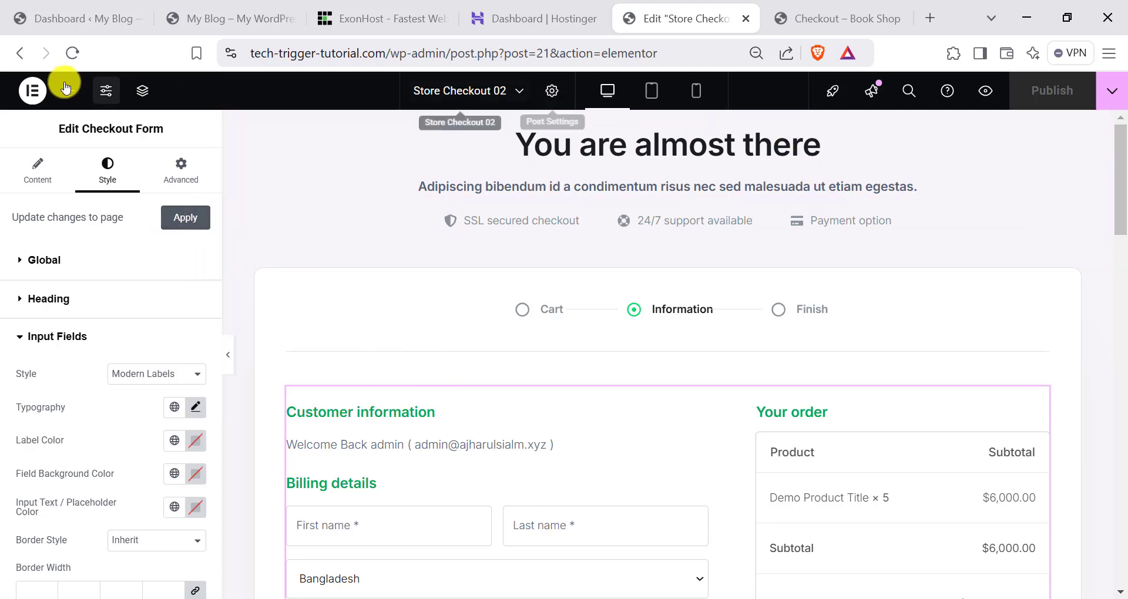
In the post settings of Store Checkout 02, turn on Hide Title and set the page layout to Default.
left_click(555, 94)
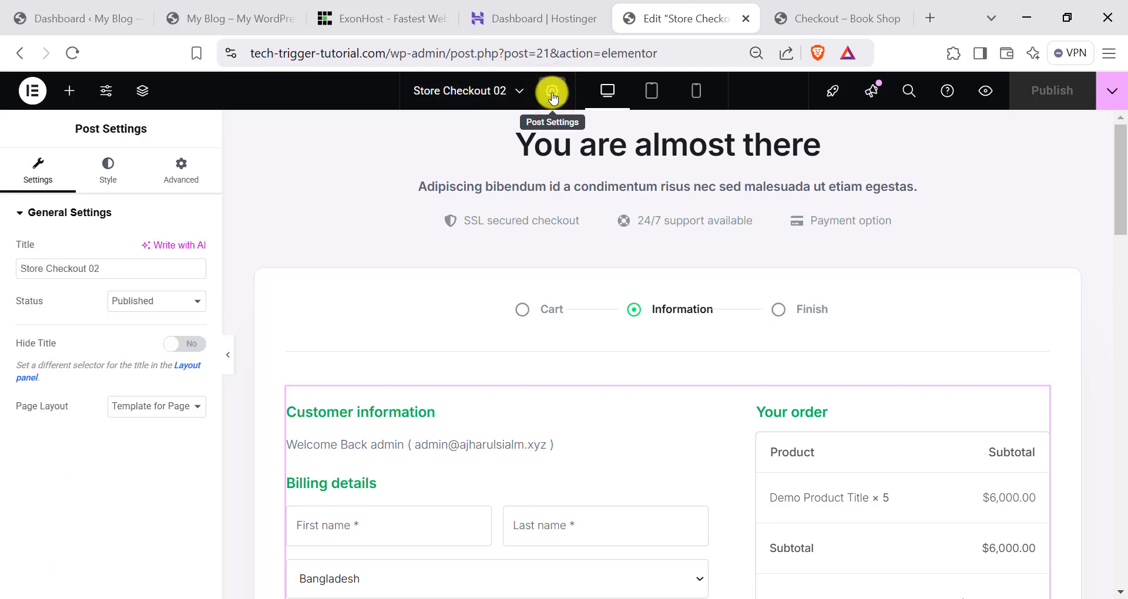
left_click(181, 352)
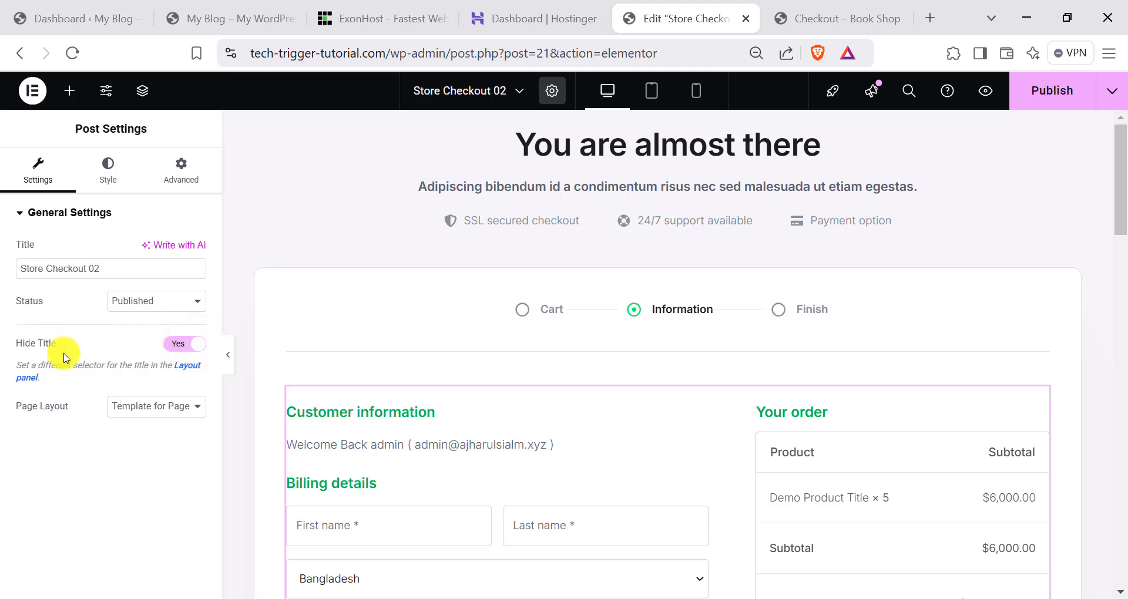
left_click(135, 411)
left_click(127, 431)
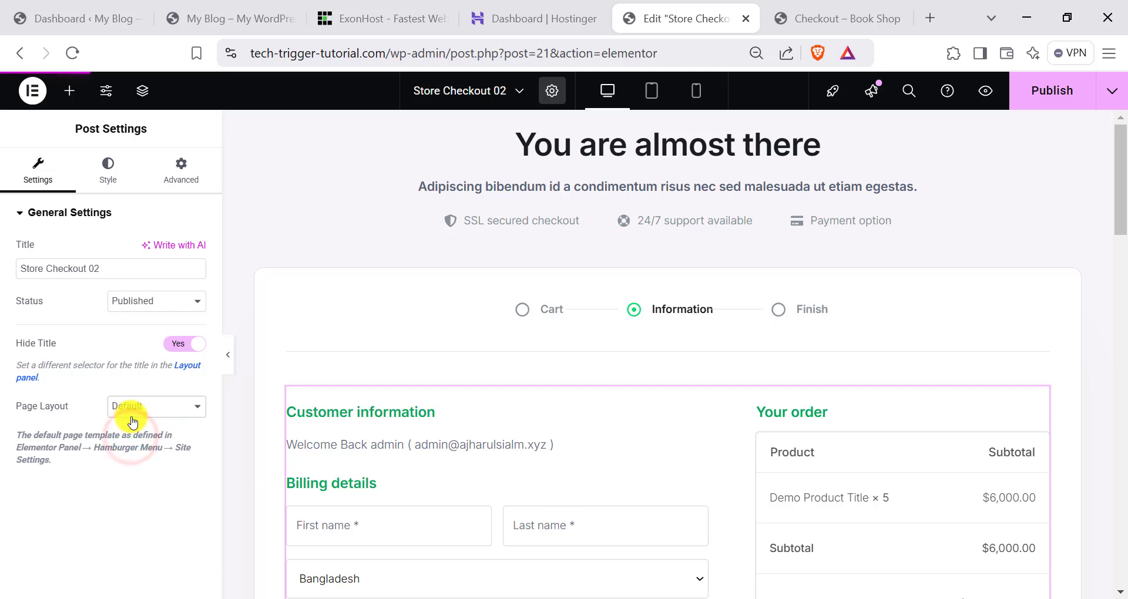
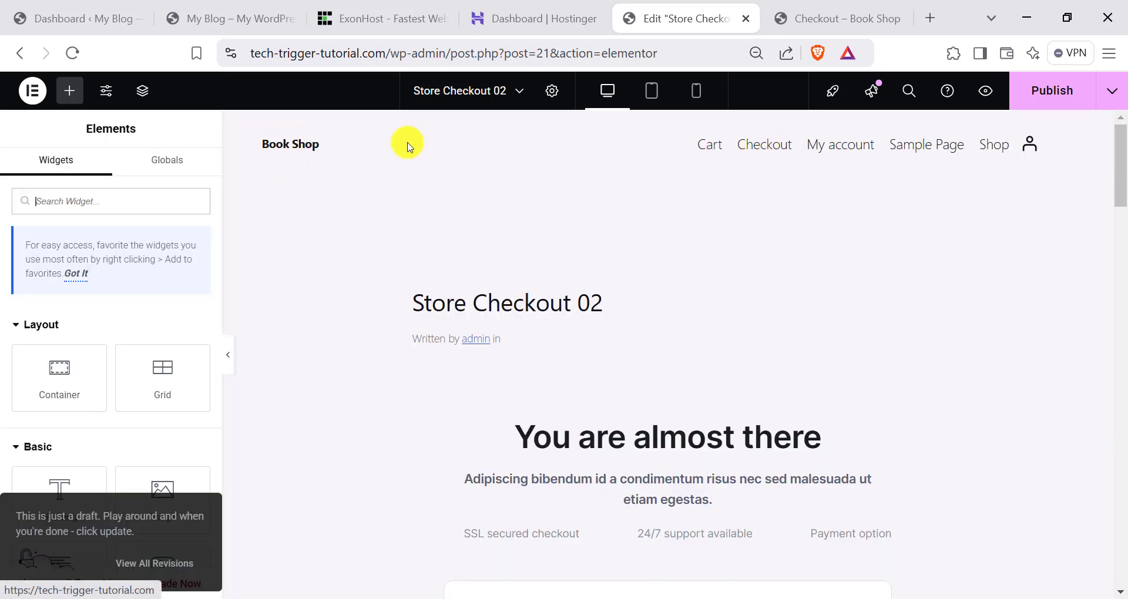
Review the whole checkout page in its new layout and publish it.
scroll(519, 316, "down", 15)
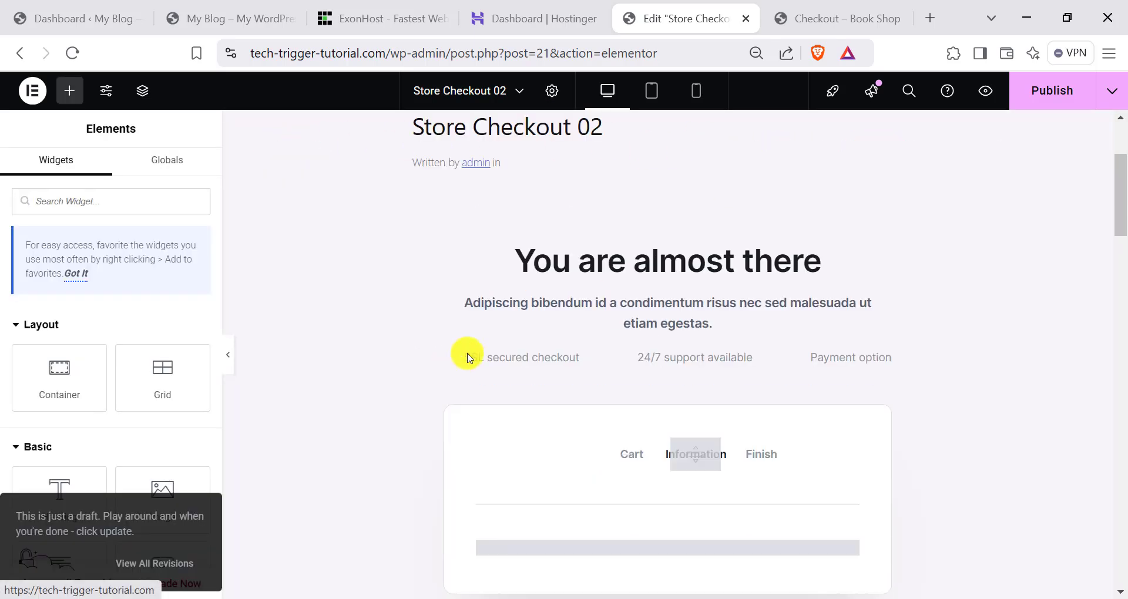
scroll(649, 363, "up", 6)
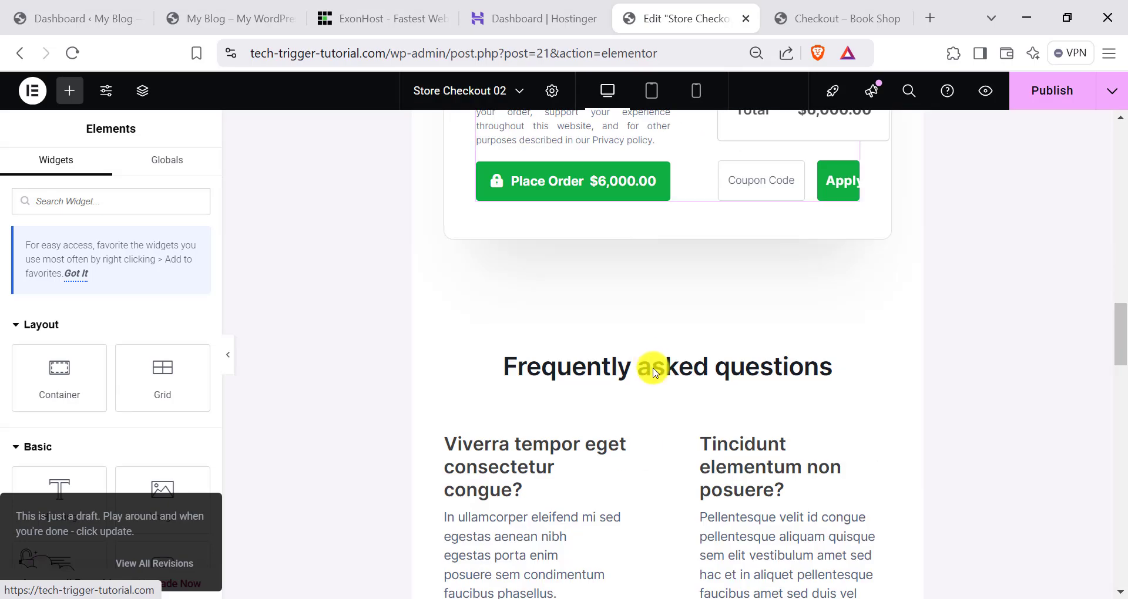
scroll(672, 395, "down", 19)
scroll(670, 417, "up", 10)
scroll(667, 423, "up", 10)
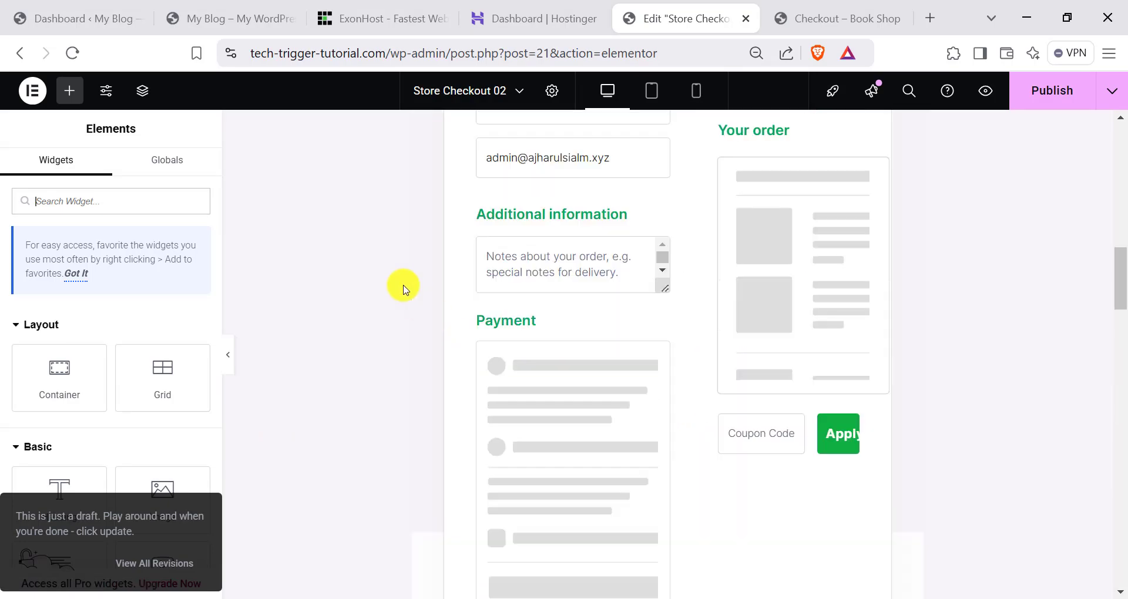
scroll(526, 359, "up", 8)
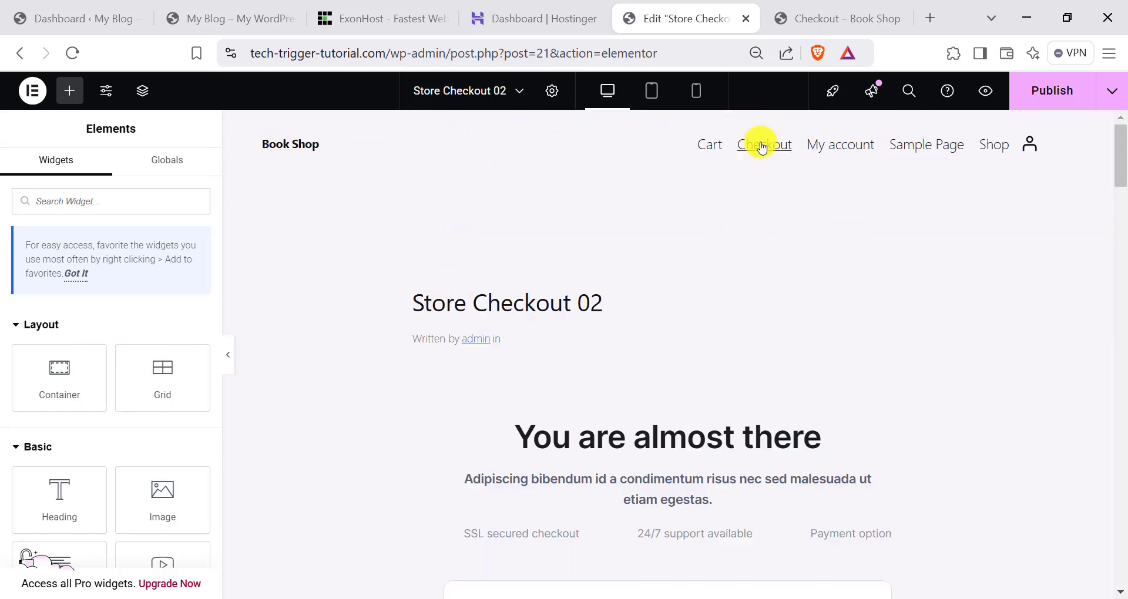
left_click(1074, 93)
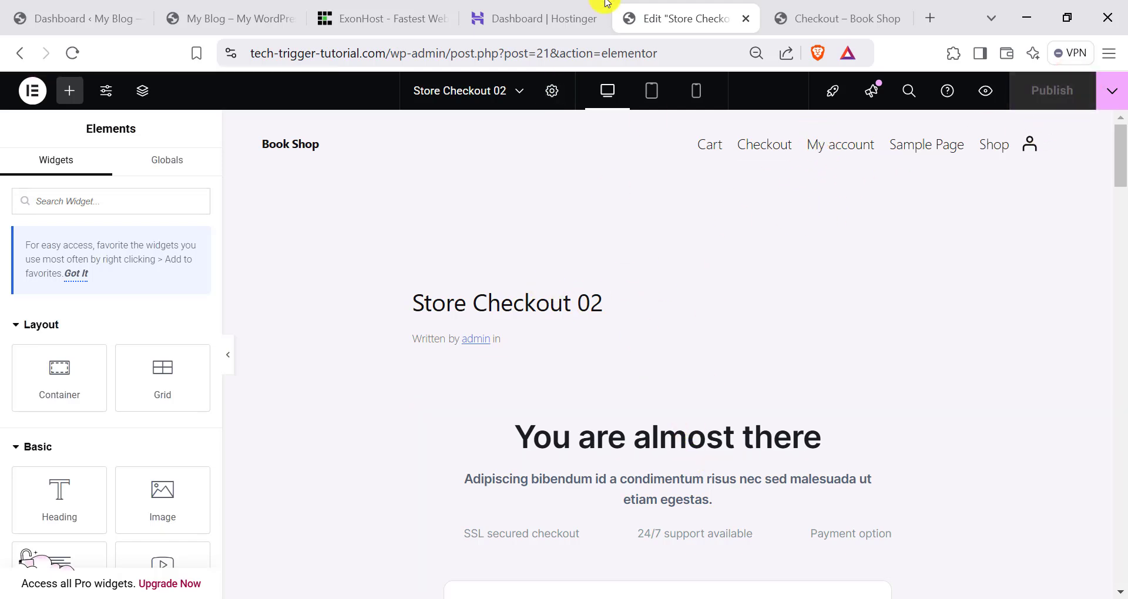
Reload the live checkout page and examine its header, billing form and order summary.
left_click(786, 16)
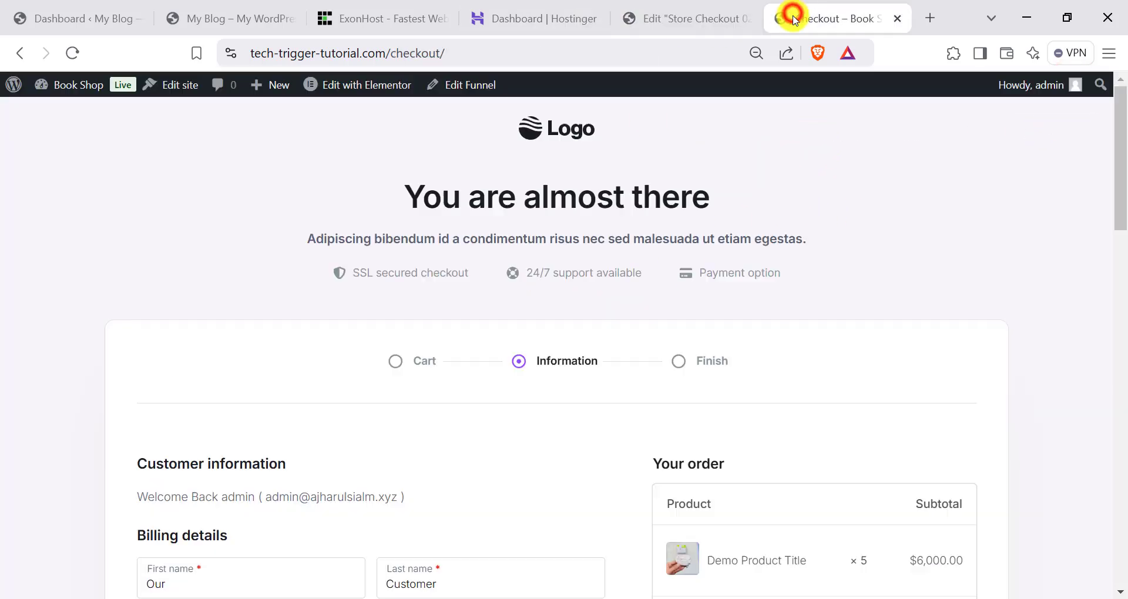
left_click(379, 56)
key("Return")
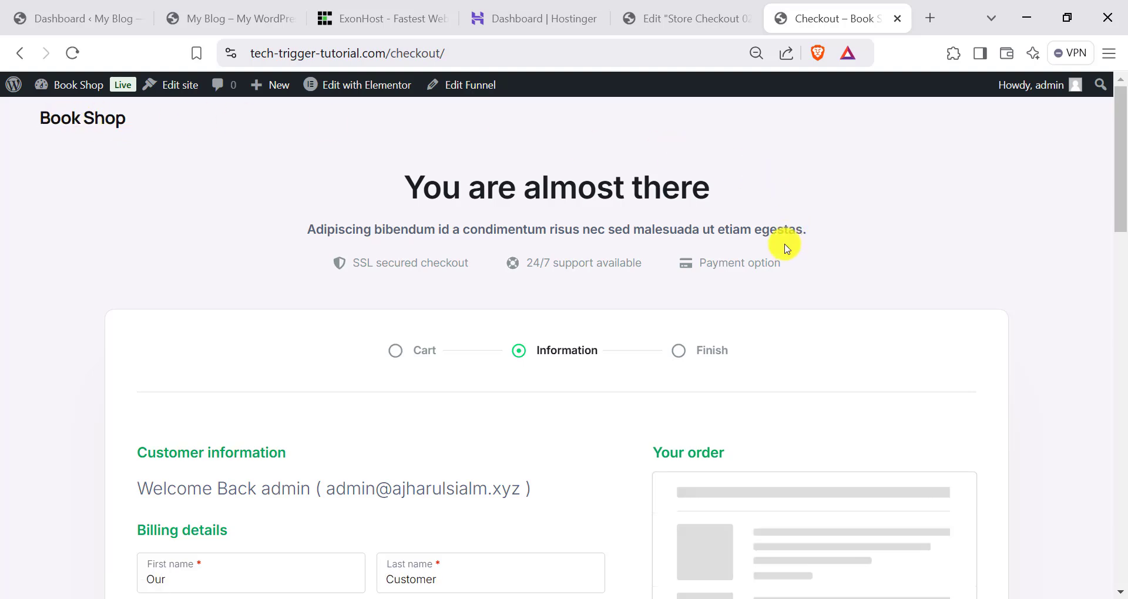
scroll(776, 277, "down", 15)
scroll(604, 451, "up", 15)
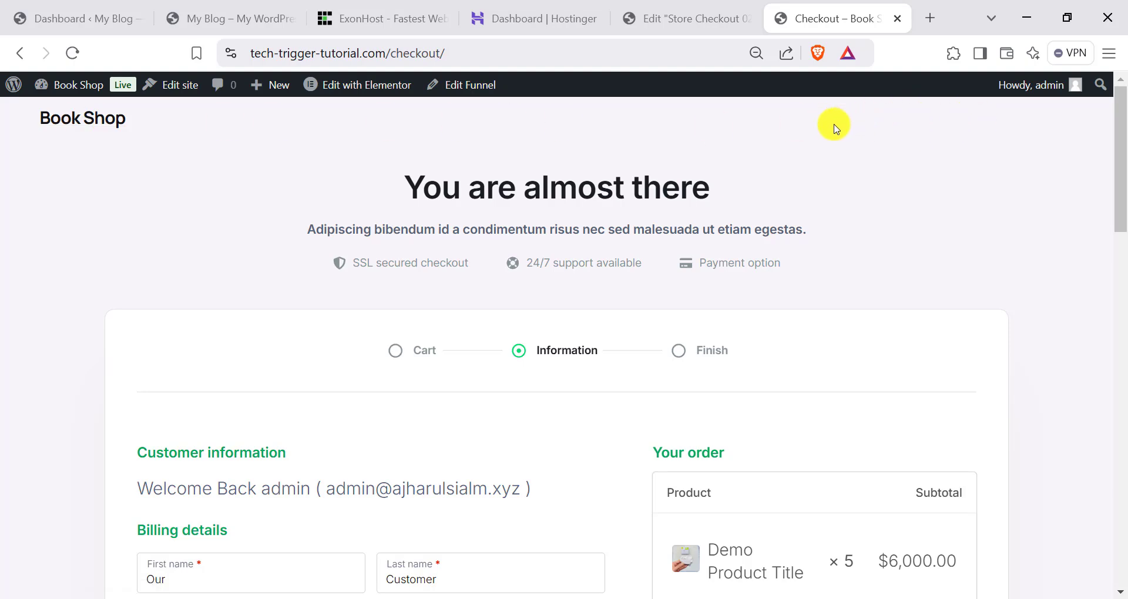
scroll(516, 277, "down", 15)
scroll(495, 284, "up", 15)
Open the Book Shop home page from the live checkout to check its header and navigation.
left_click(121, 128)
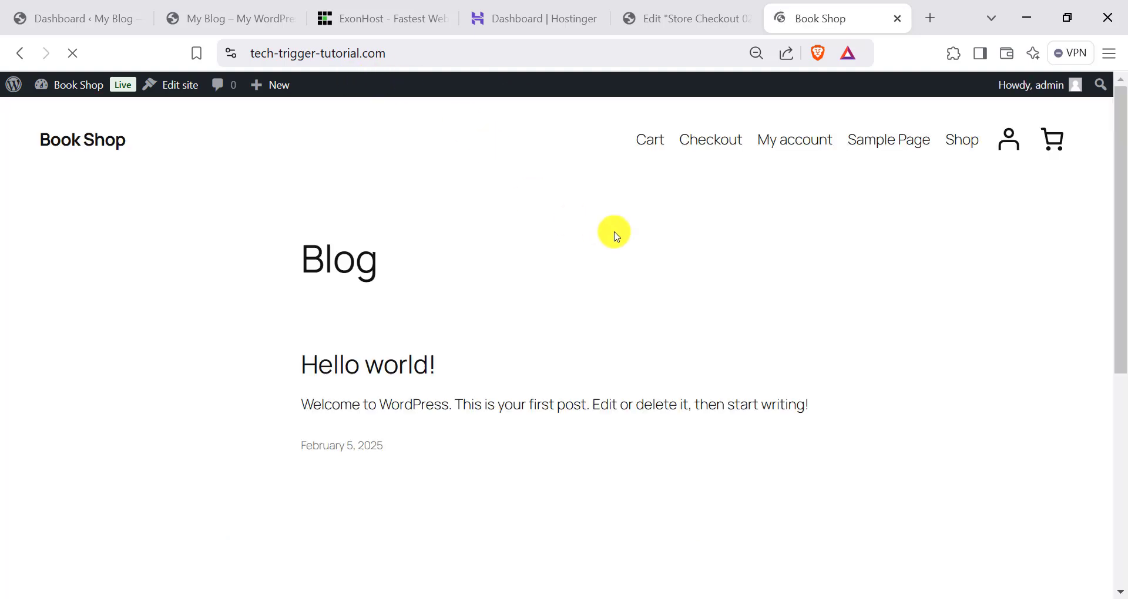
left_click(717, 20)
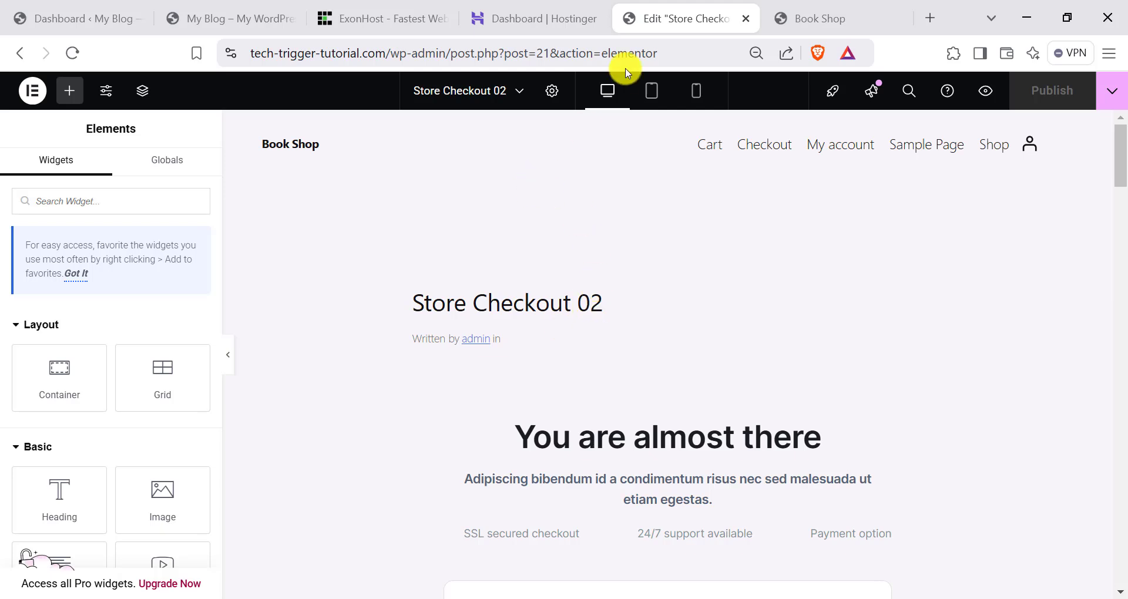
left_click(825, 16)
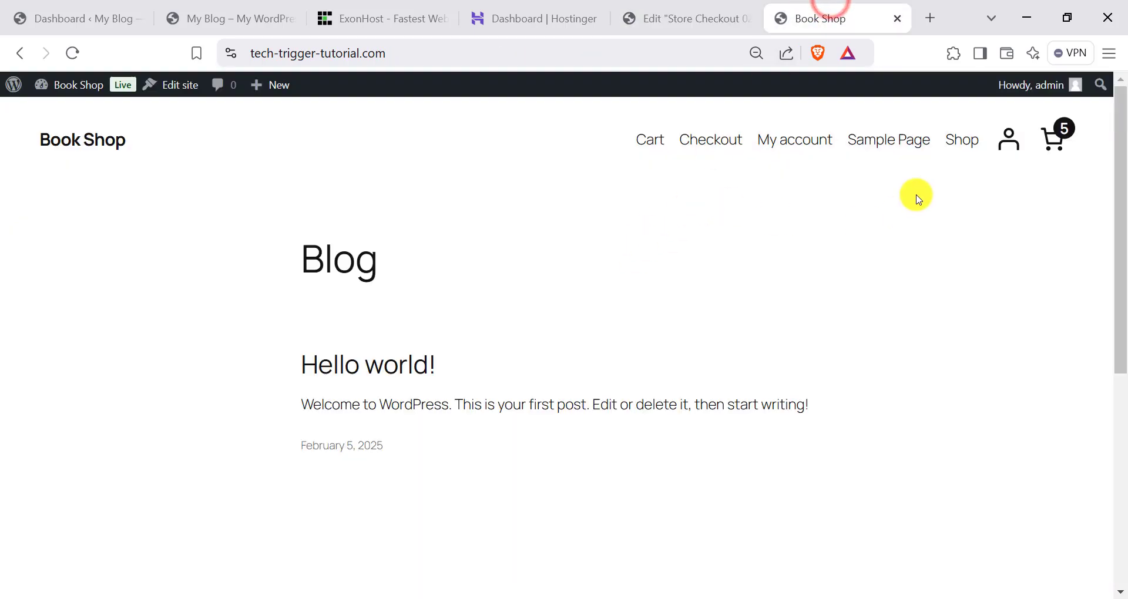
left_click(594, 58)
Leave the page editor for the WordPress admin at tech-trigger-tutorial.com/wp-admin/ and open the CartFlows funnels.
left_click(665, 22)
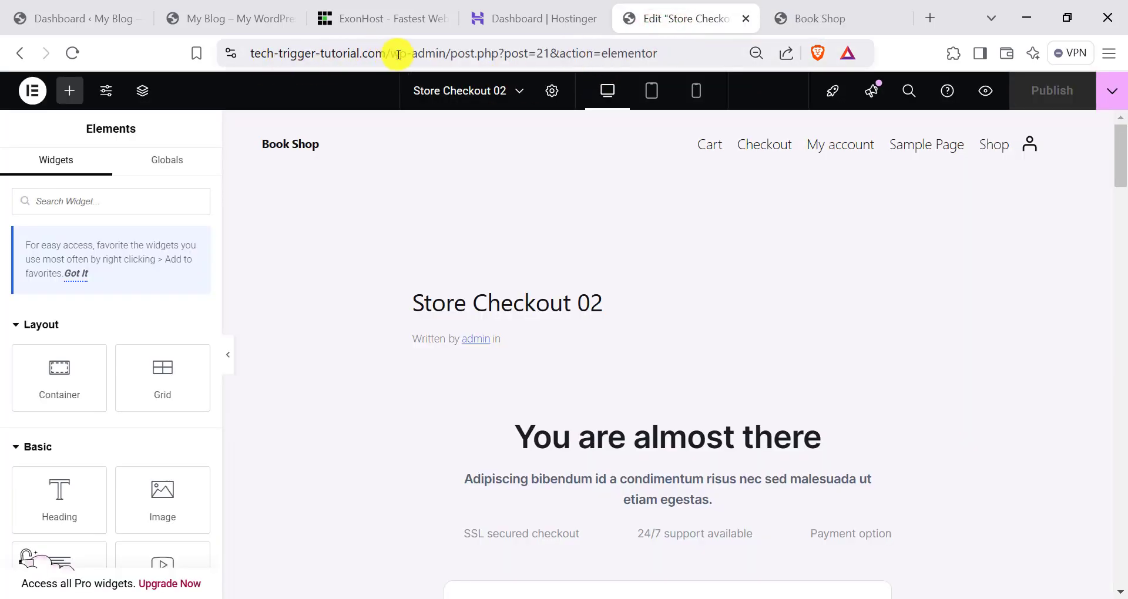
left_click_drag(452, 56, 695, 68)
key("BackSpace")
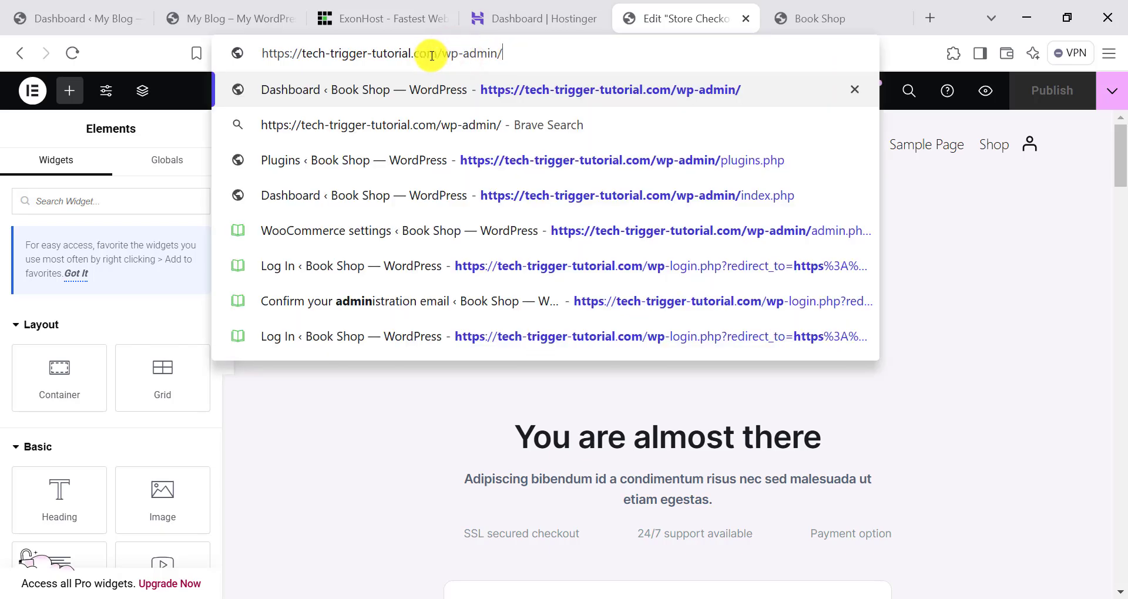
key("Return")
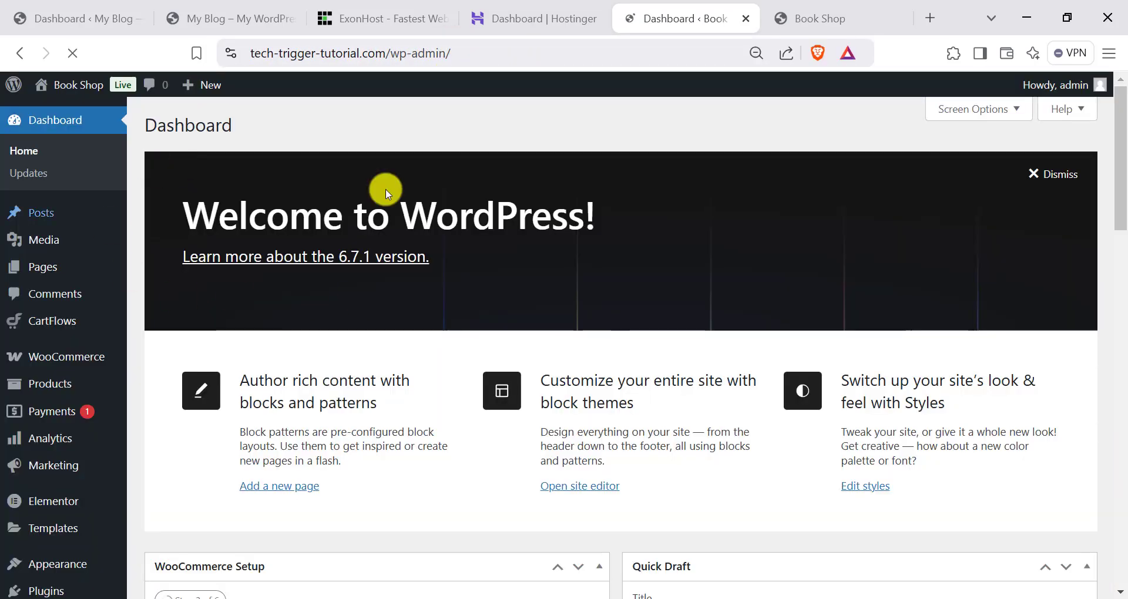
mouse_move(35, 318)
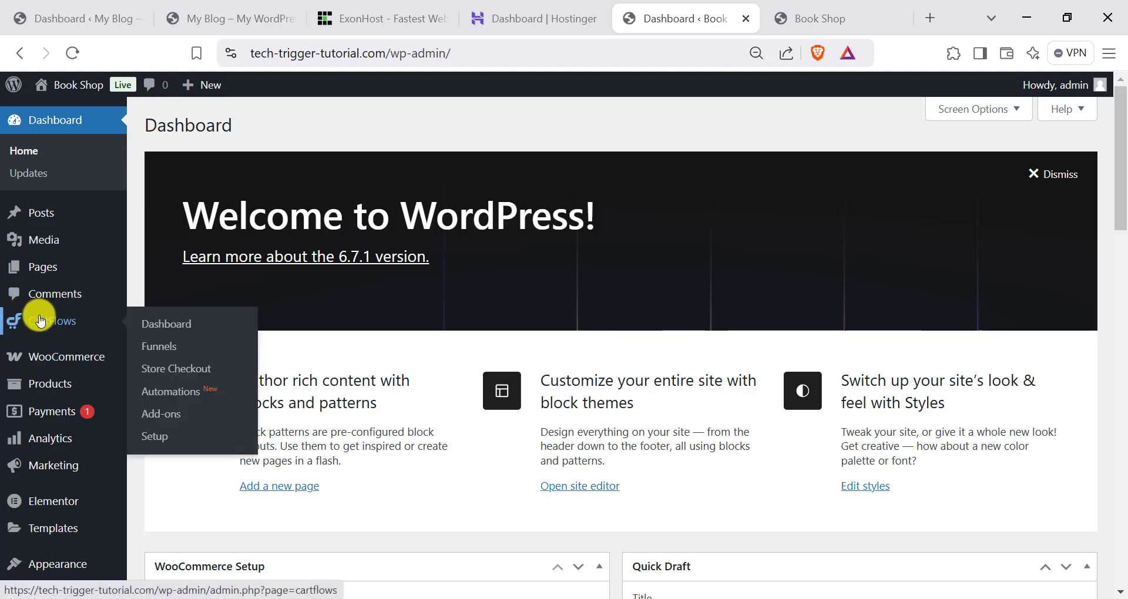
left_click(164, 353)
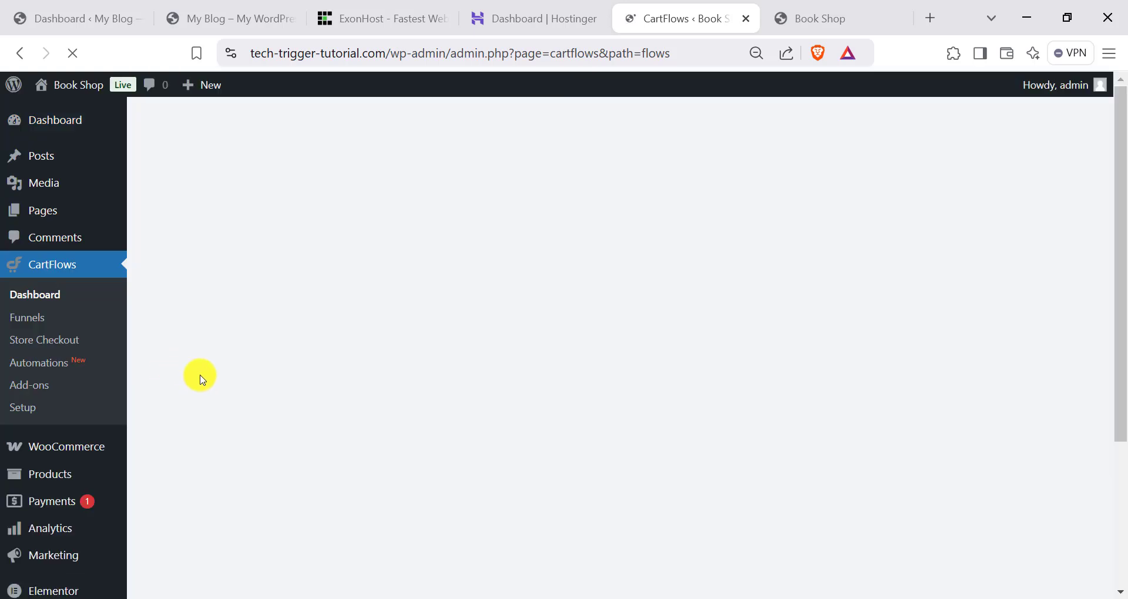
Go from the storefront cart to checkout, examine the checkout page, and return to the Book Shop home page.
left_click(800, 10)
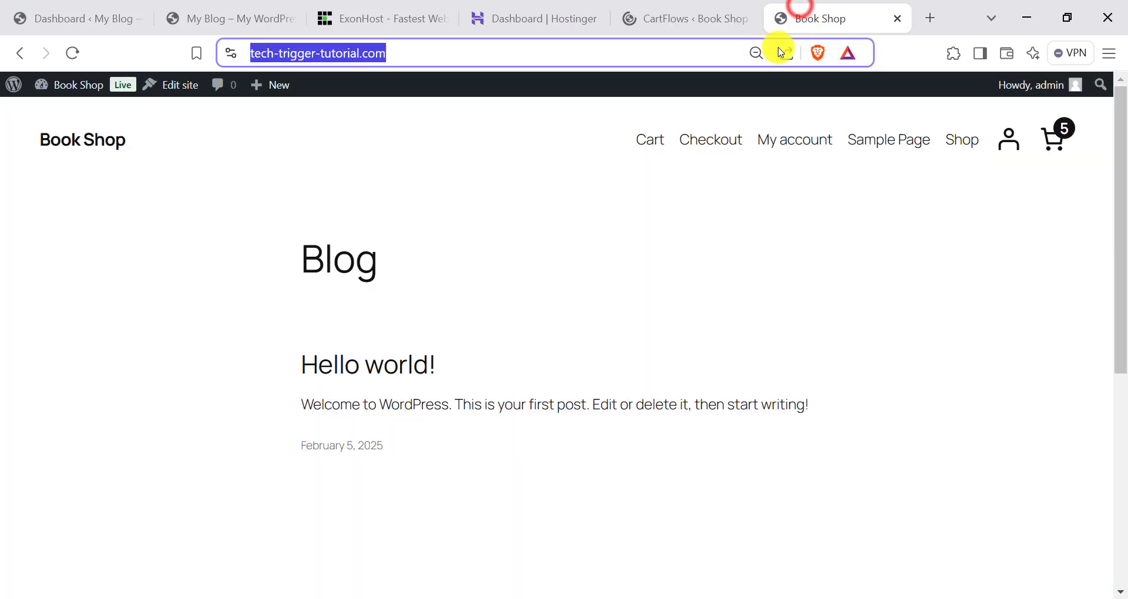
left_click(1053, 147)
left_click(1003, 575)
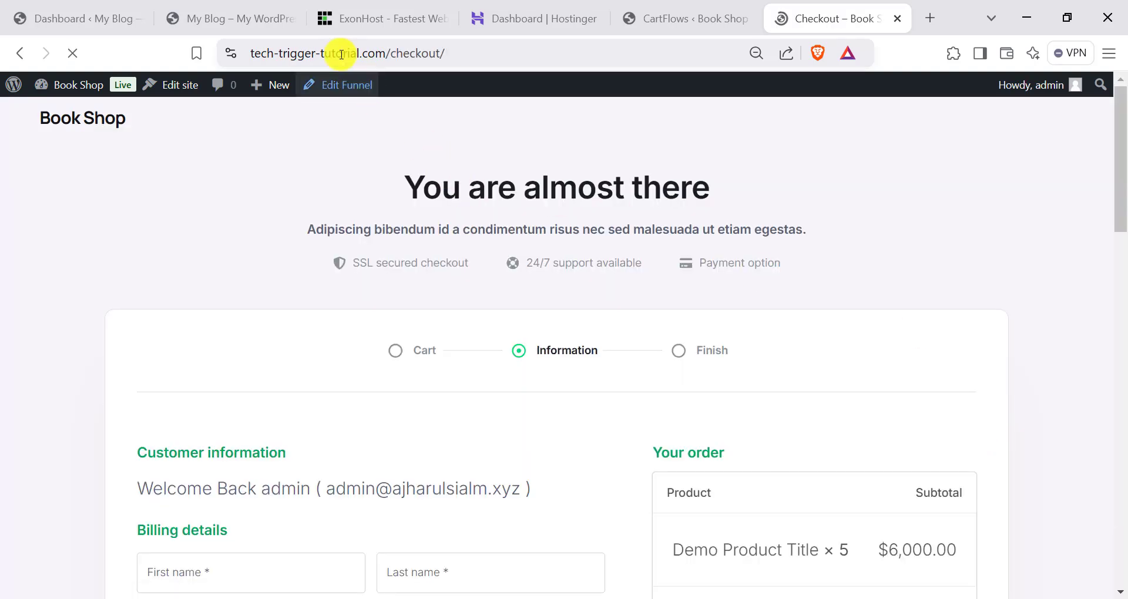
scroll(492, 411, "down", 10)
scroll(528, 450, "up", 10)
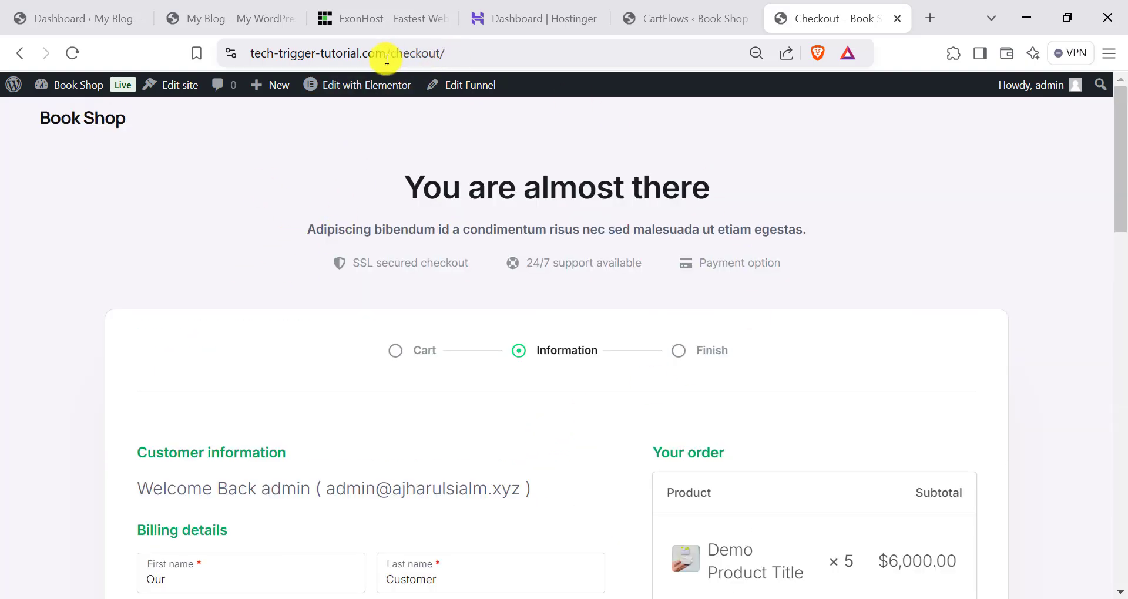
left_click(48, 124)
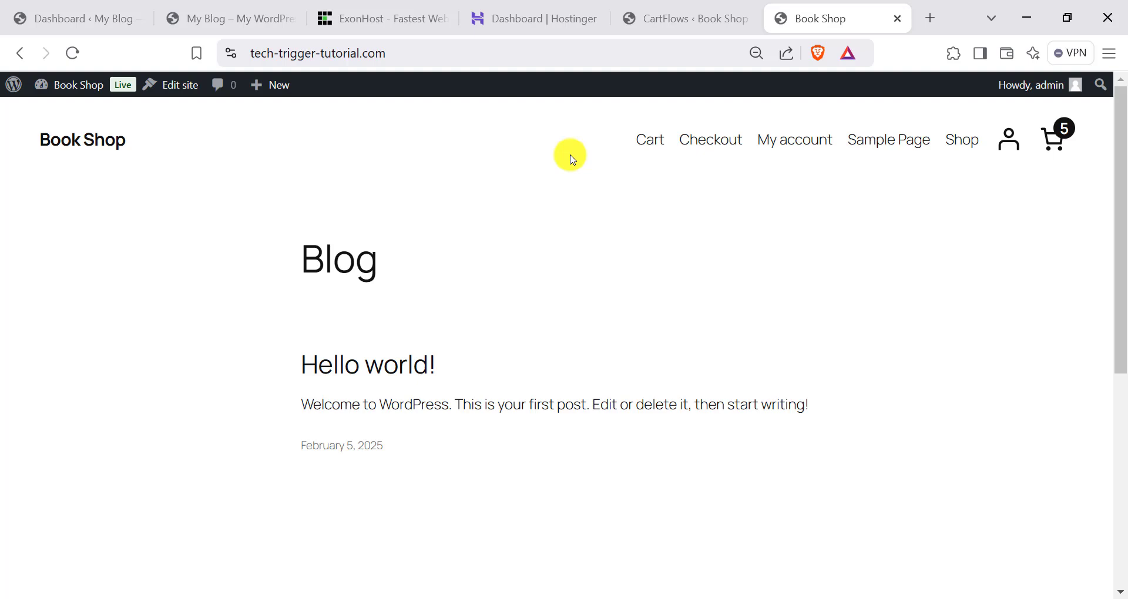
Return to the CartFlows funnels in the admin and start creating a funnel from the template library.
left_click(693, 15)
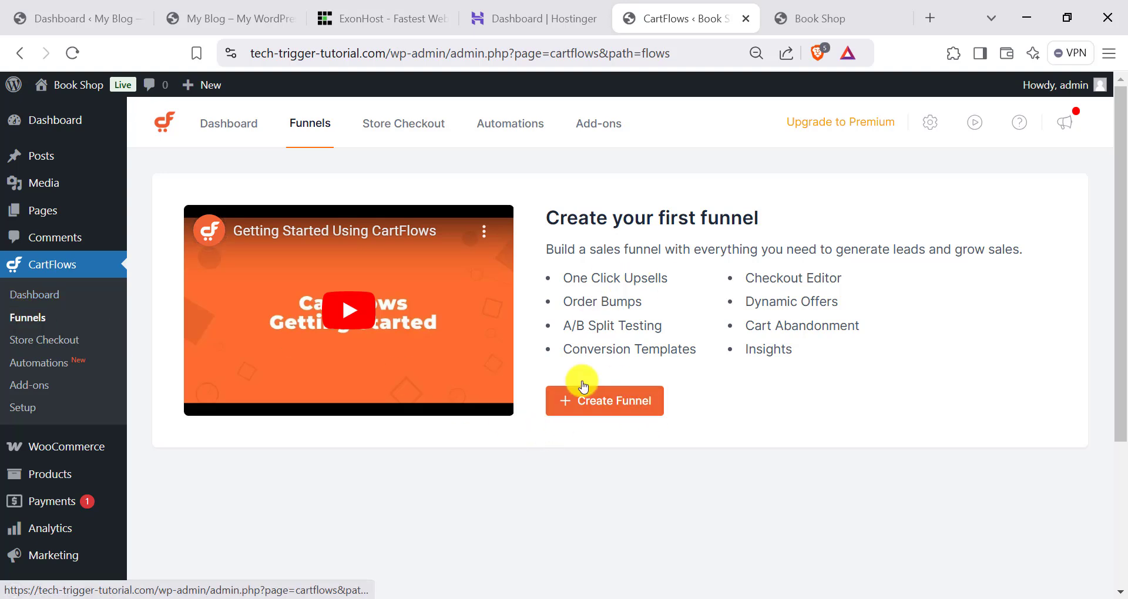
left_click(592, 411)
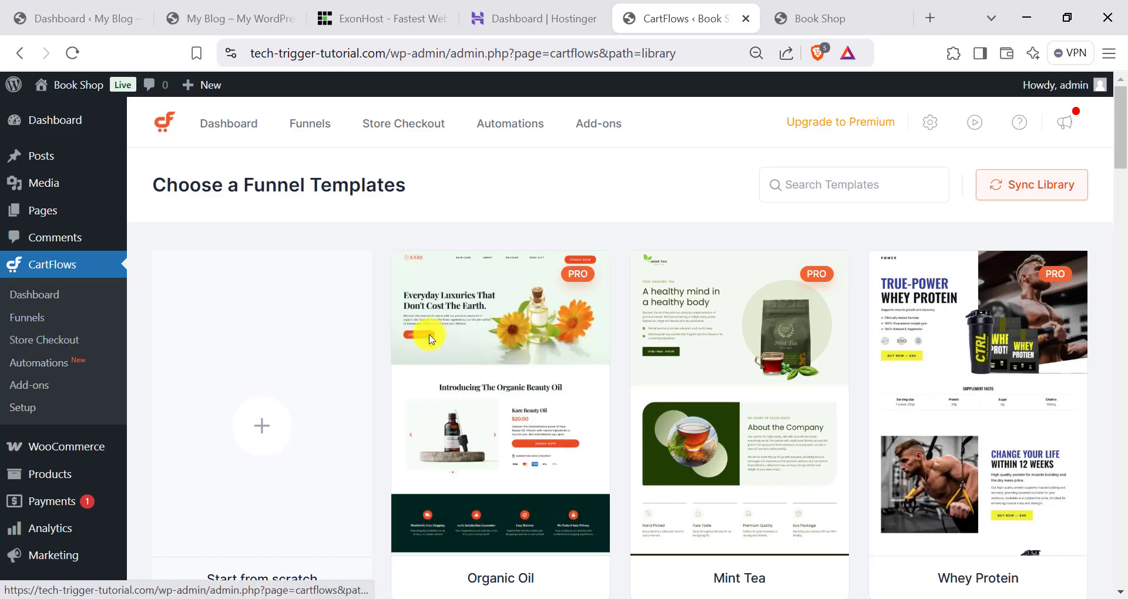
scroll(501, 336, "down", 7)
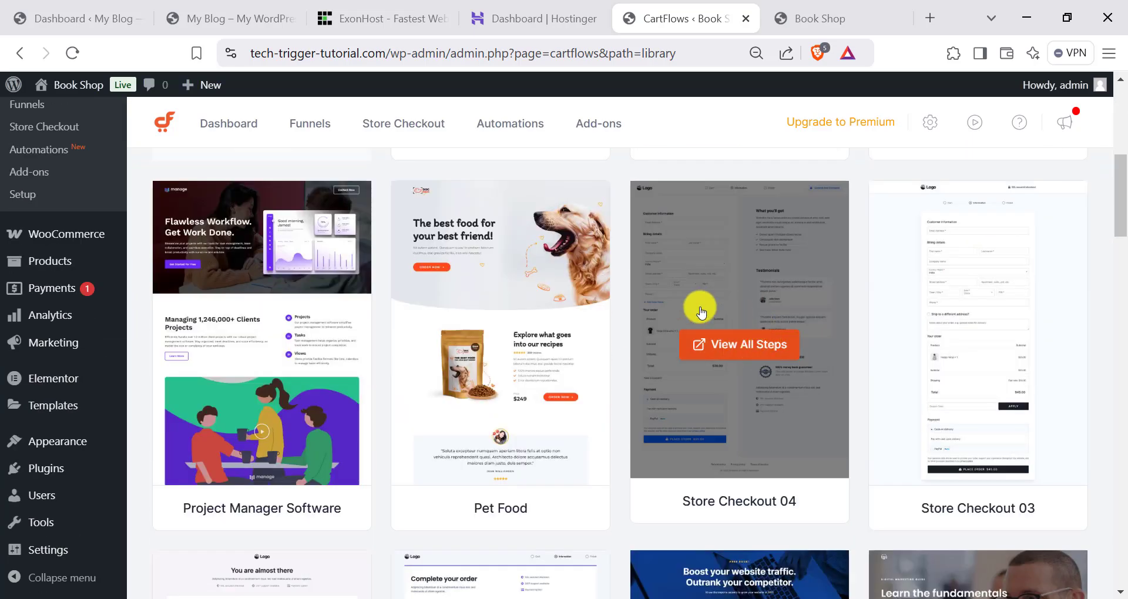
scroll(687, 253, "down", 4)
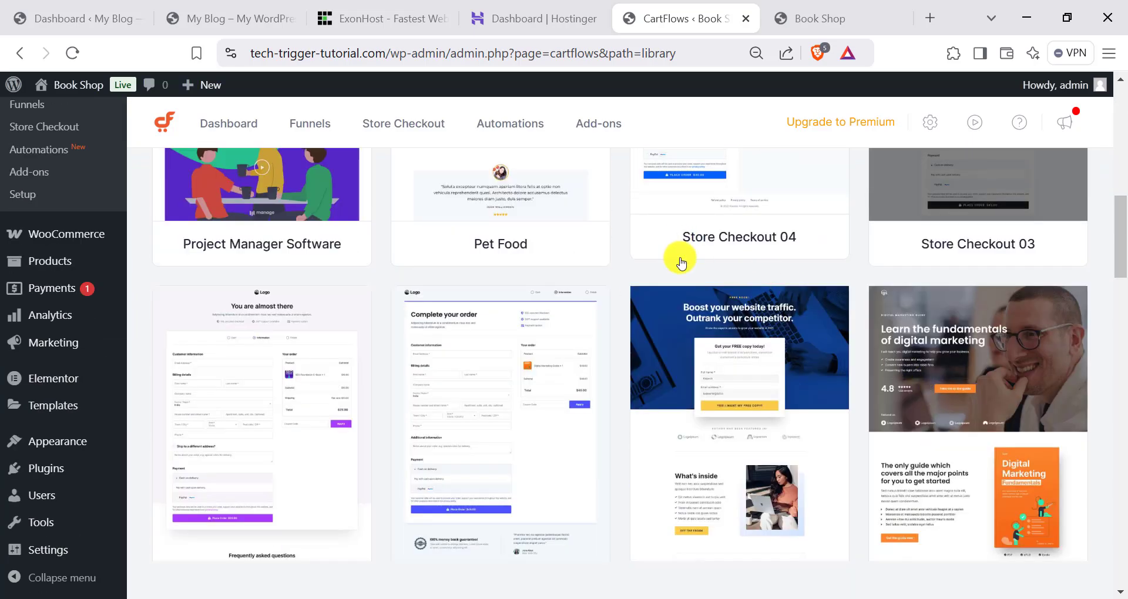
scroll(680, 262, "up", 10)
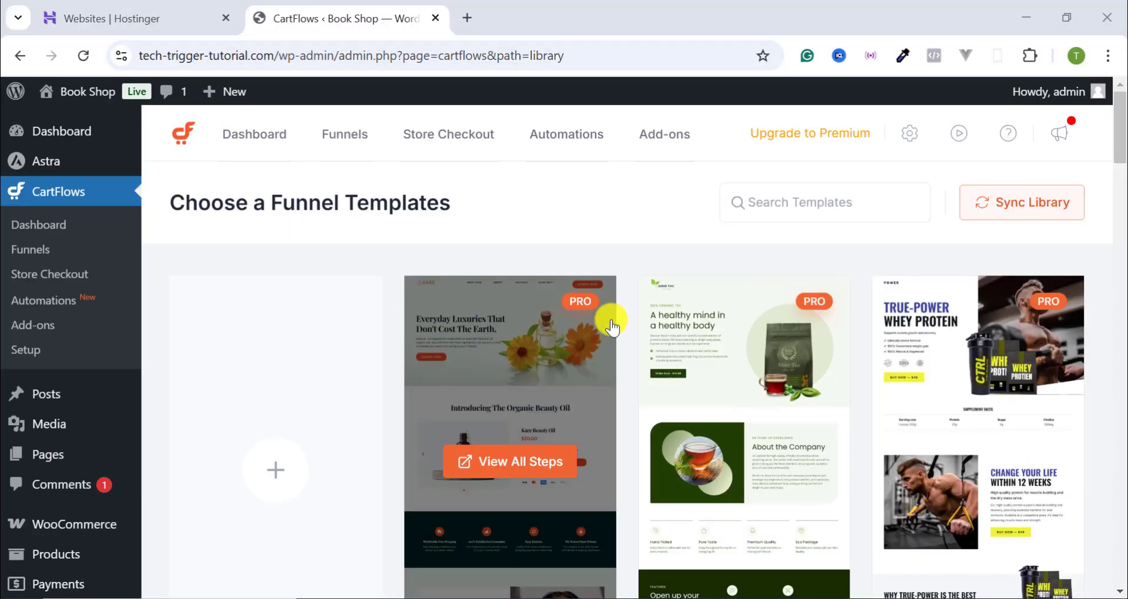
Look through the whole funnel template library to compare the free and PRO designs.
scroll(931, 289, "down", 3)
scroll(333, 417, "down", 3)
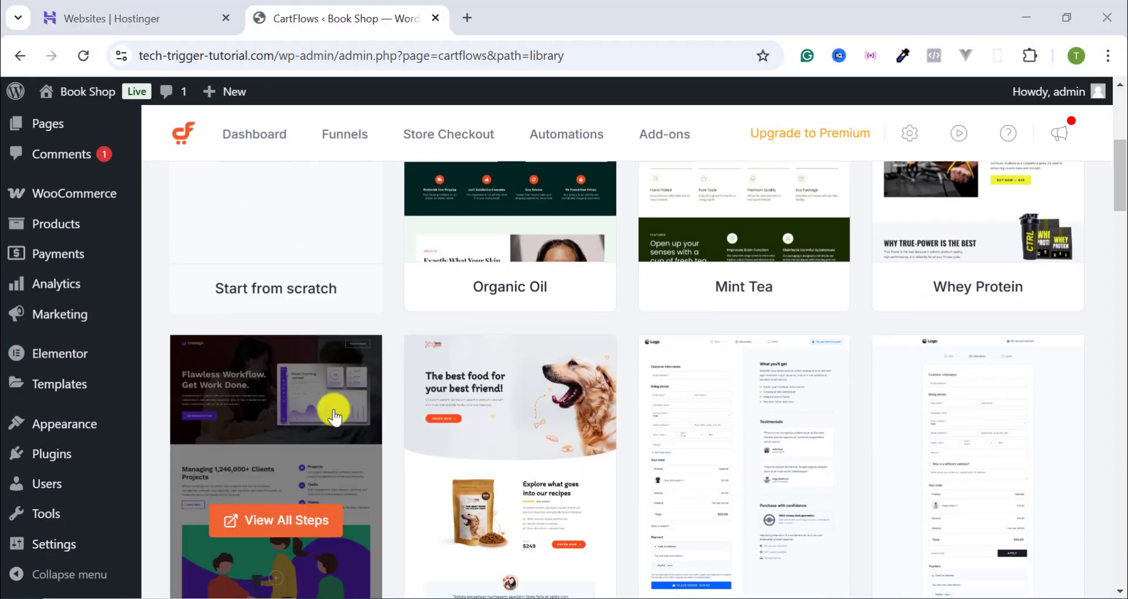
scroll(334, 417, "down", 20)
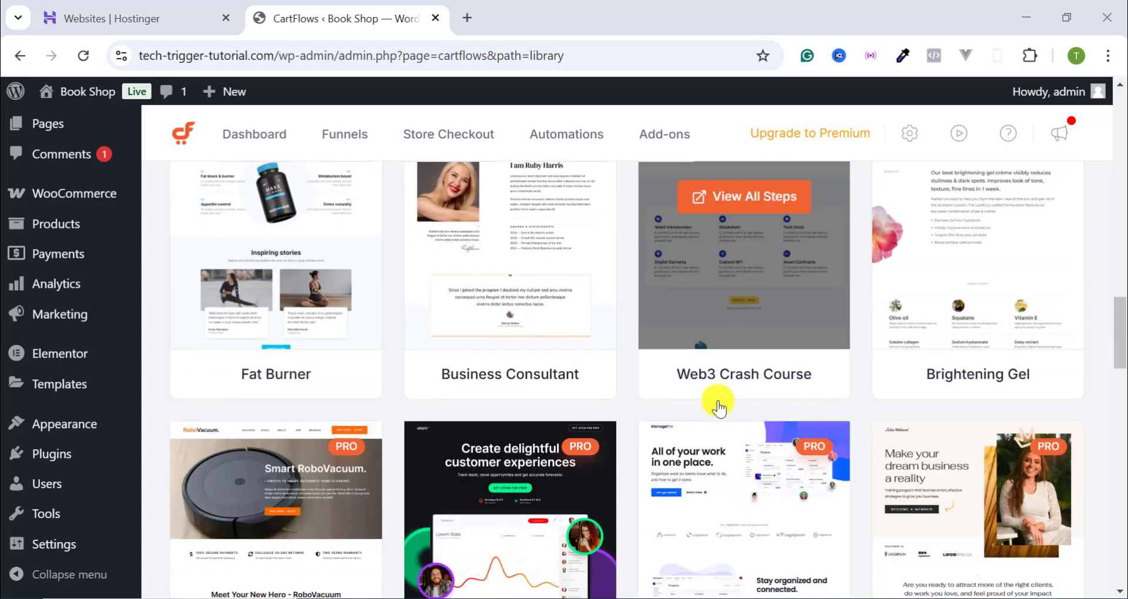
scroll(728, 393, "up", 5)
scroll(646, 376, "down", 2)
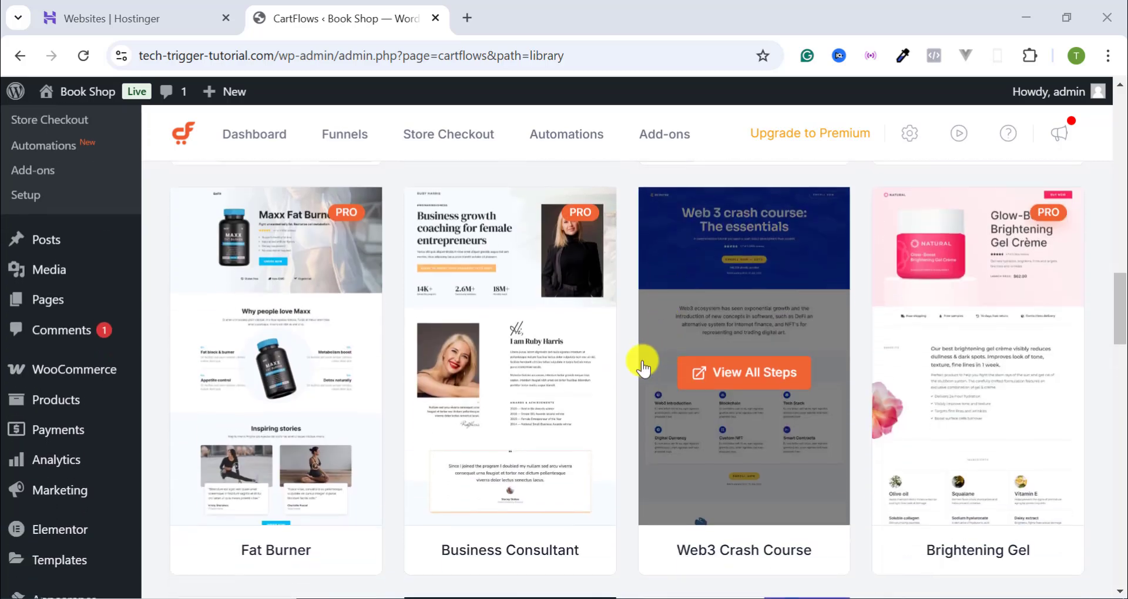
scroll(485, 403, "down", 8)
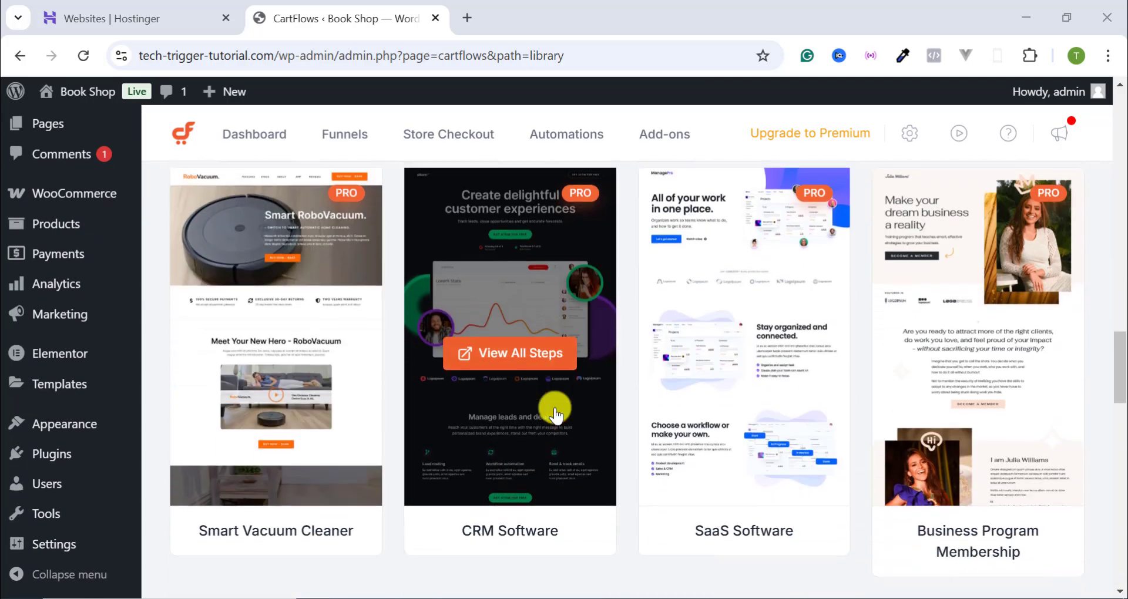
scroll(670, 387, "down", 16)
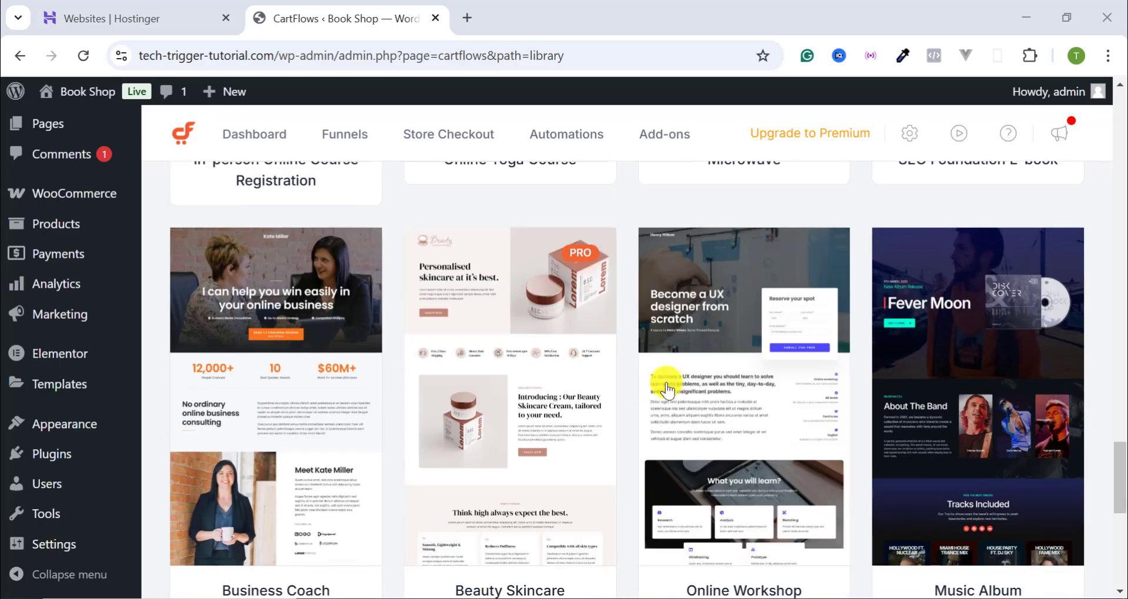
scroll(664, 387, "down", 3)
scroll(429, 411, "down", 3)
scroll(381, 430, "up", 4)
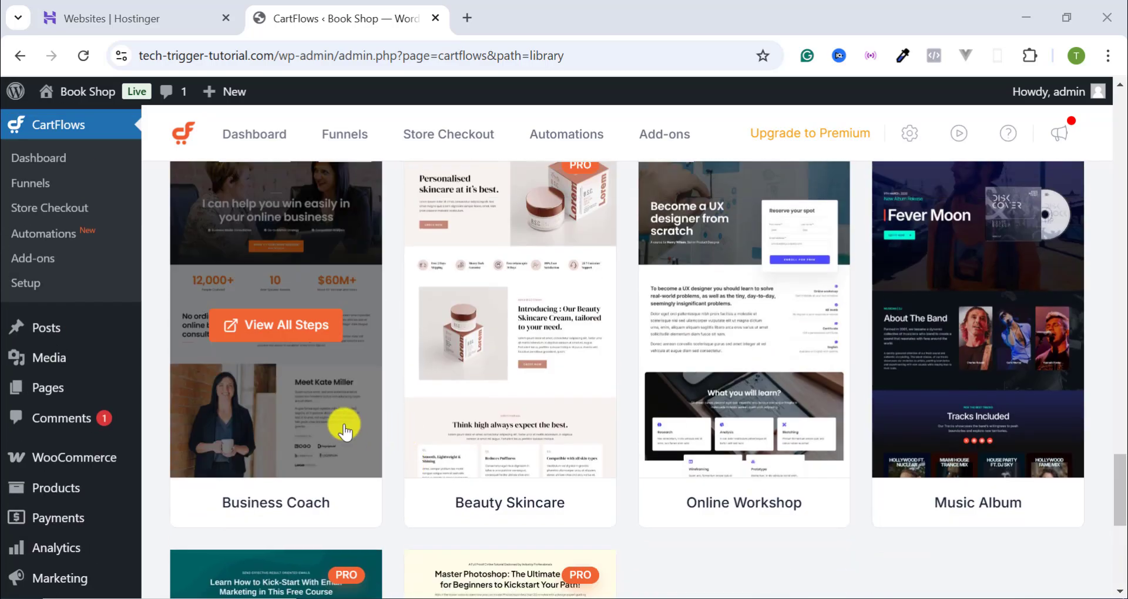
scroll(344, 432, "up", 10)
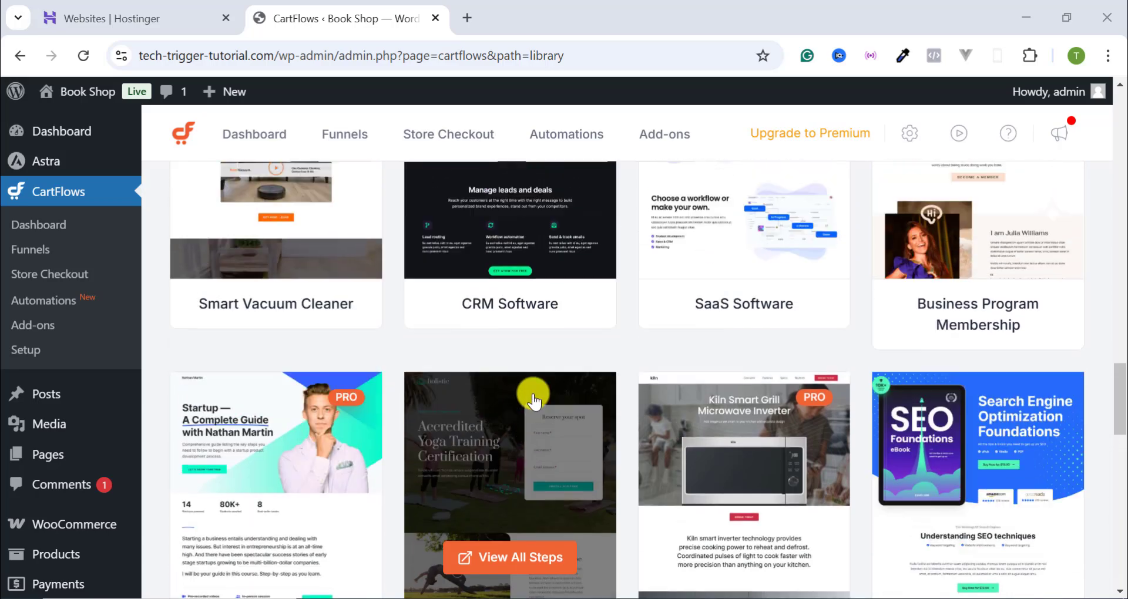
scroll(528, 399, "up", 12)
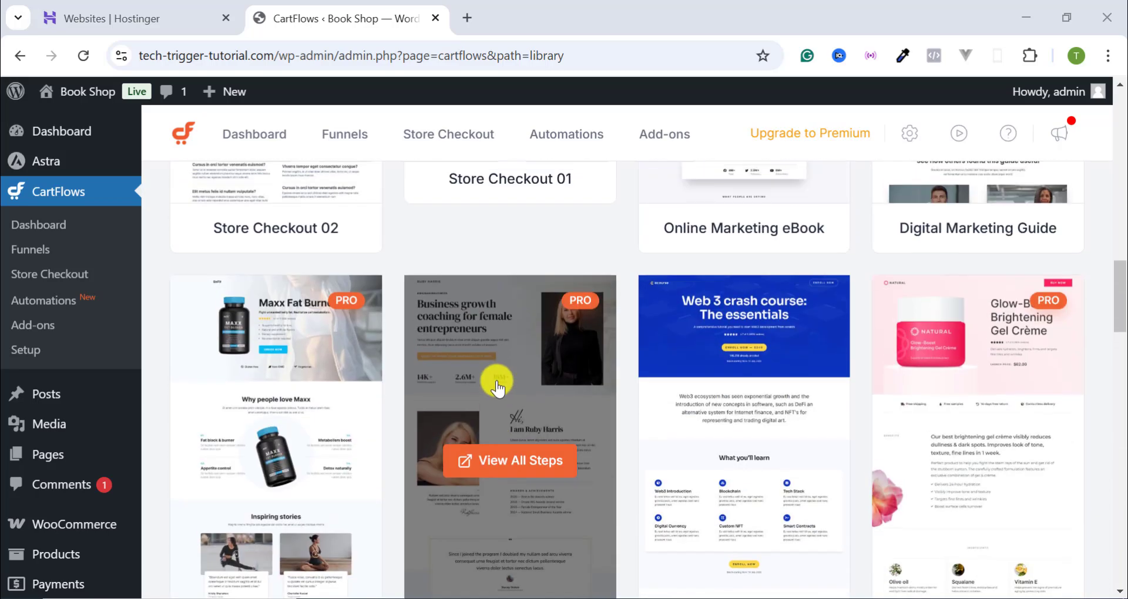
scroll(494, 381, "up", 7)
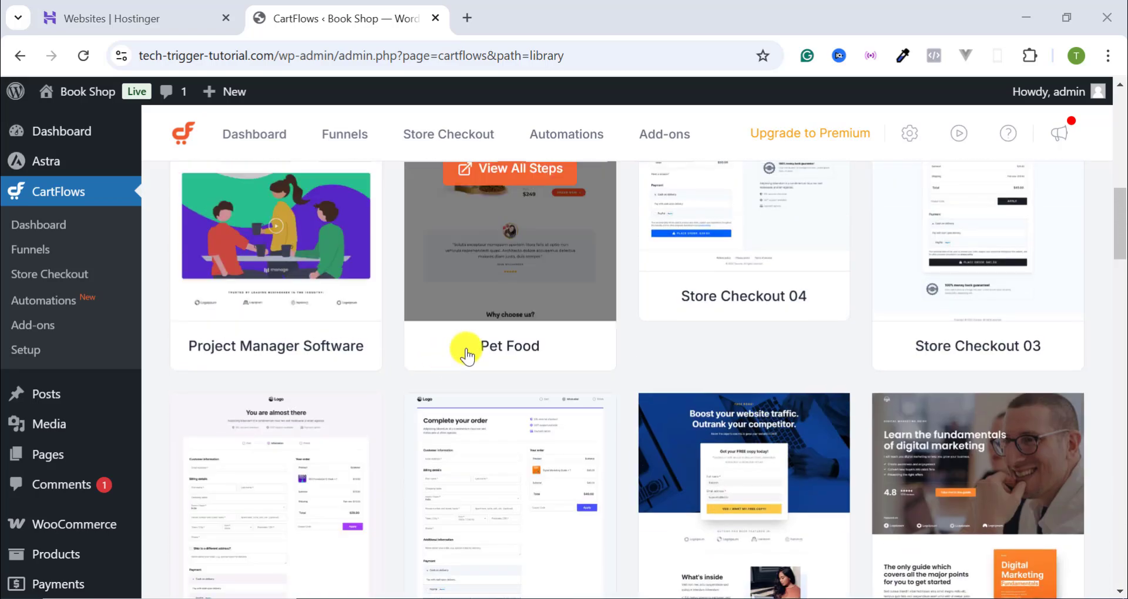
scroll(467, 356, "up", 10)
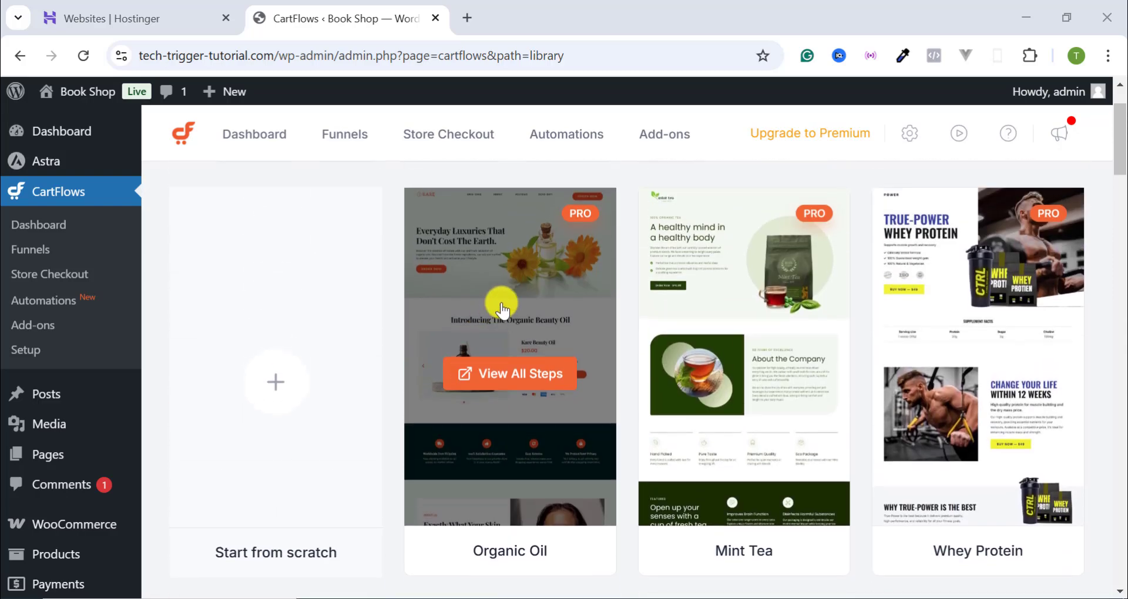
Open the Pet Food funnel template and examine the preview of its sales landing page.
scroll(456, 336, "down", 6)
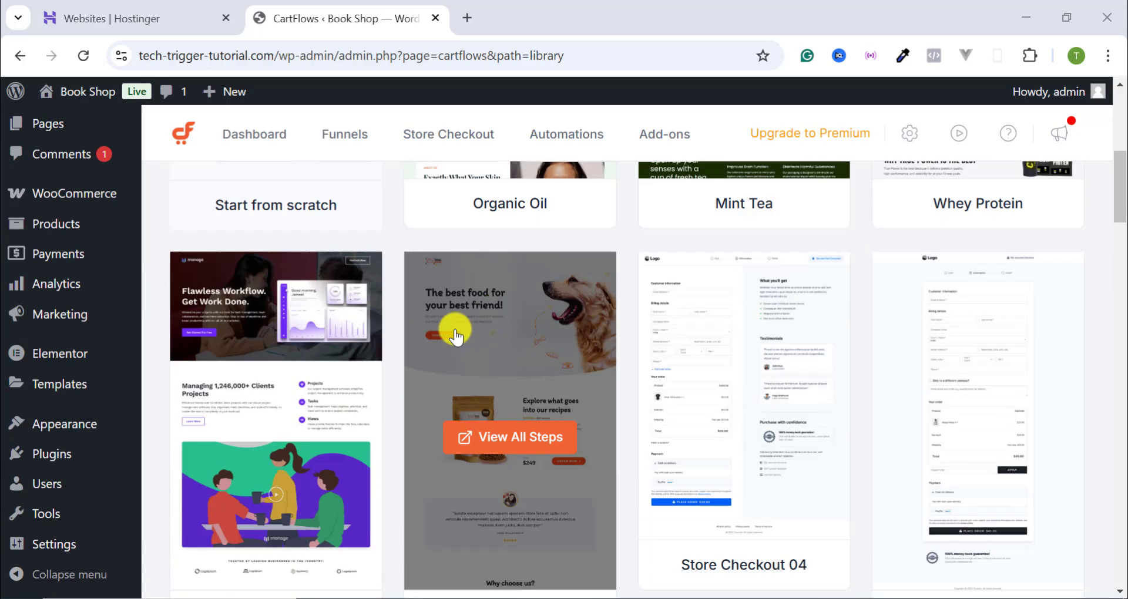
scroll(309, 335, "down", 3)
scroll(539, 302, "up", 2)
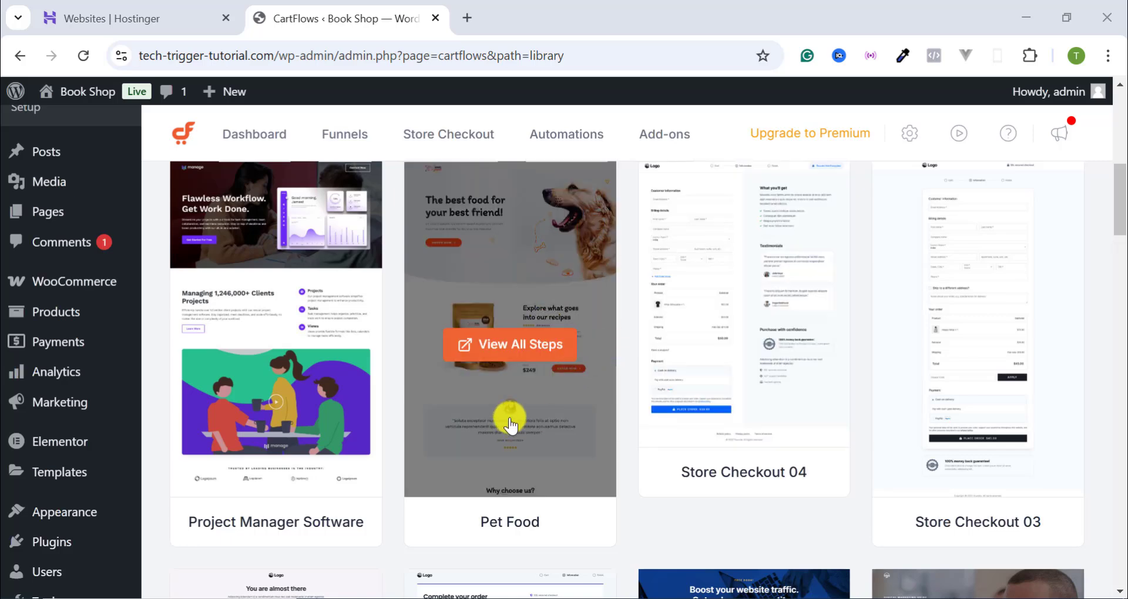
left_click(509, 299)
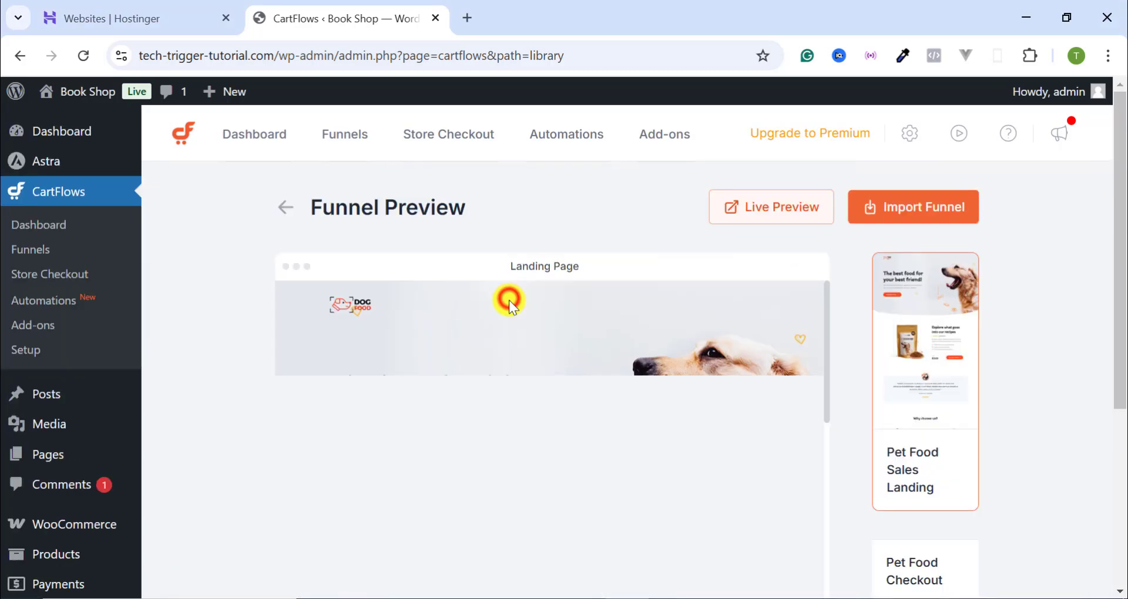
scroll(711, 361, "down", 10)
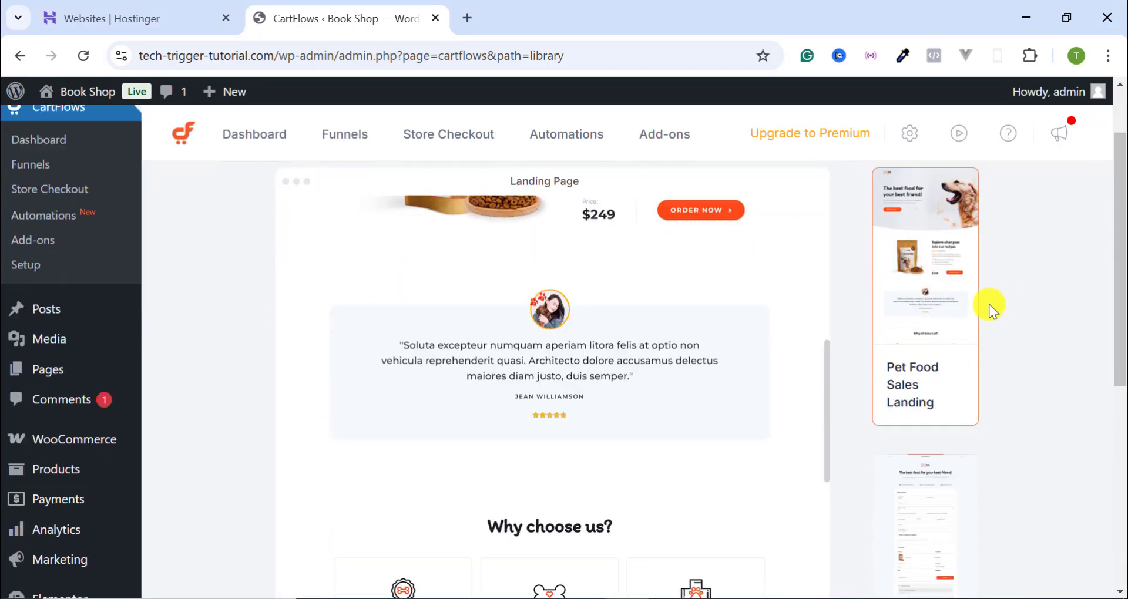
scroll(893, 355, "up", 4)
scroll(893, 360, "up", 3)
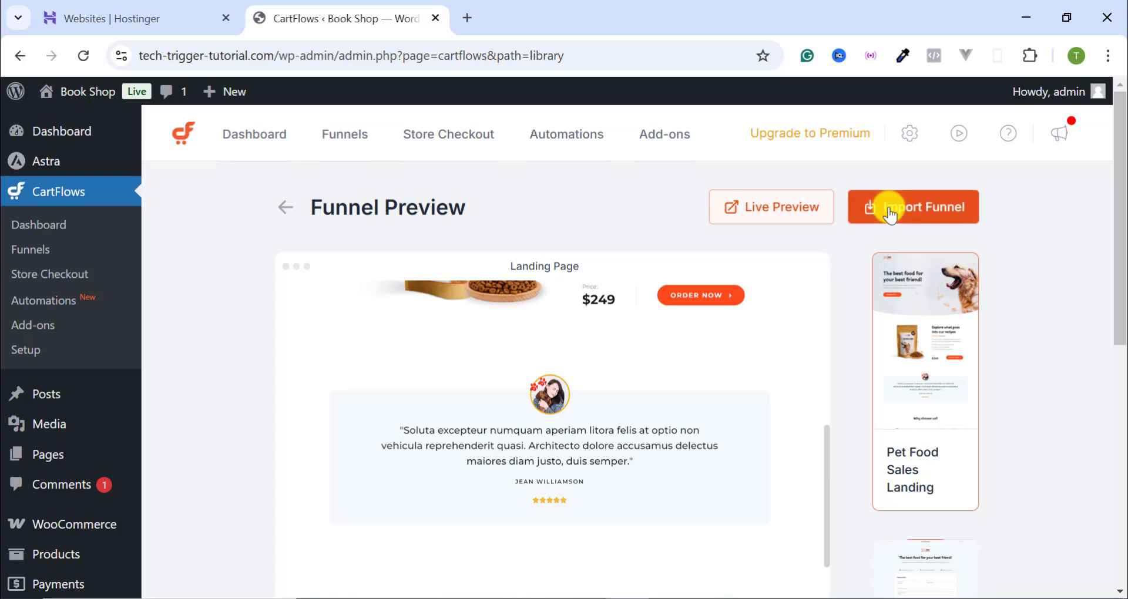
Import the Pet Food funnel template under the name "Demo Funnel".
left_click(890, 216)
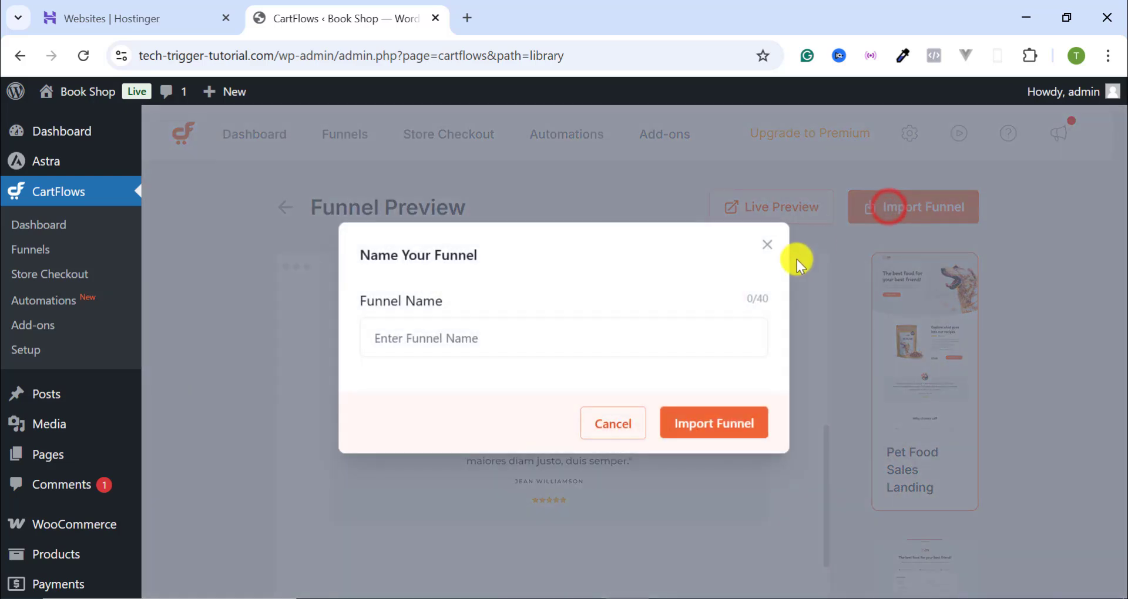
left_click(421, 339)
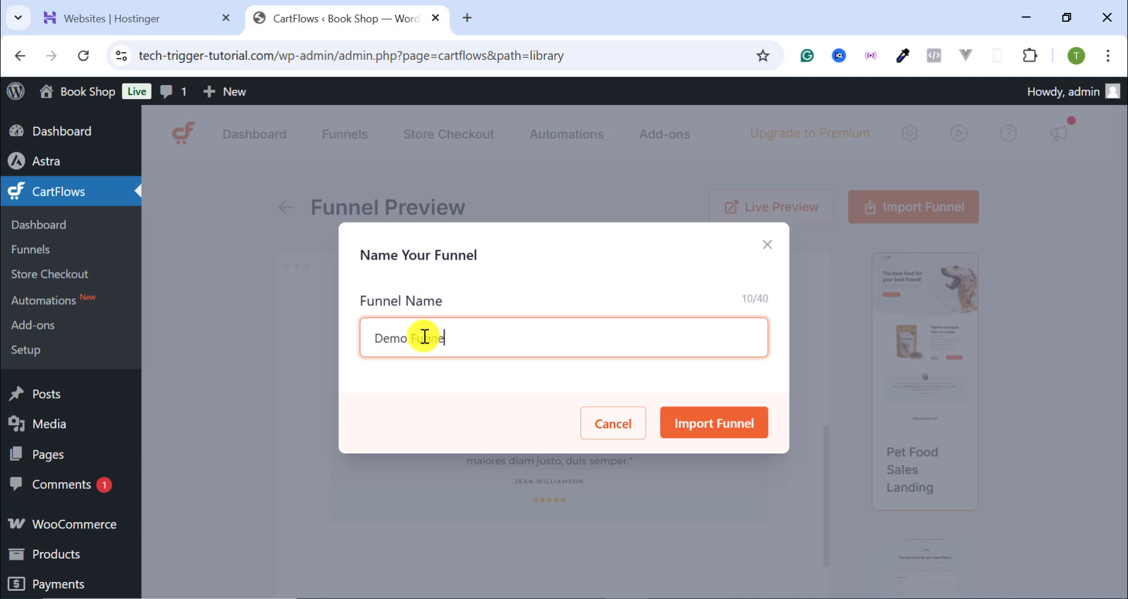
left_click(678, 438)
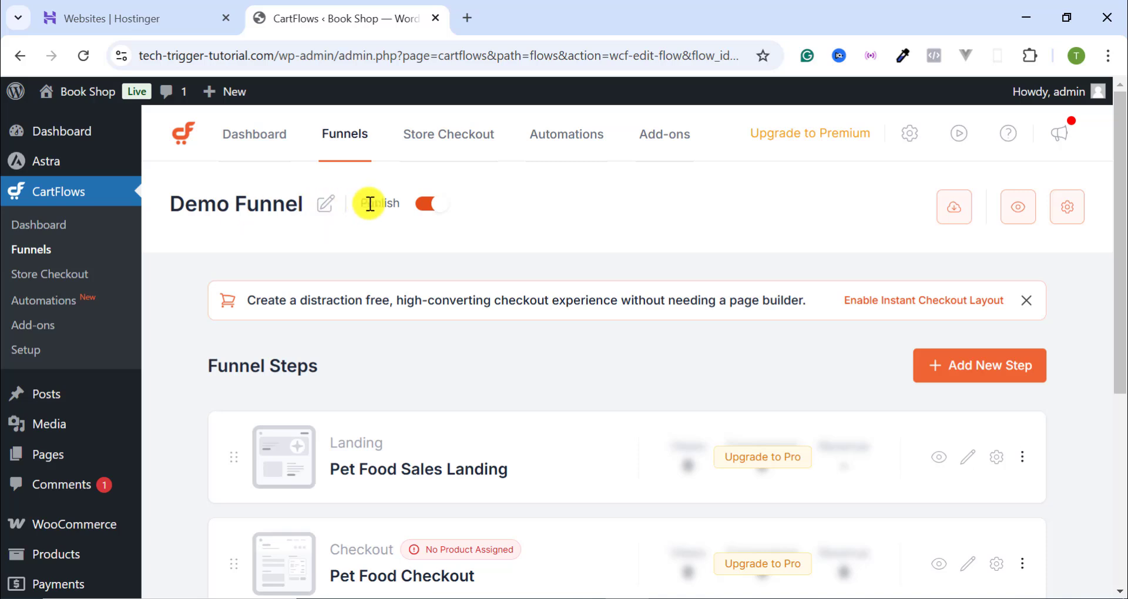
Examine the landing, checkout and thank-you steps of the imported Demo Funnel.
scroll(419, 363, "down", 3)
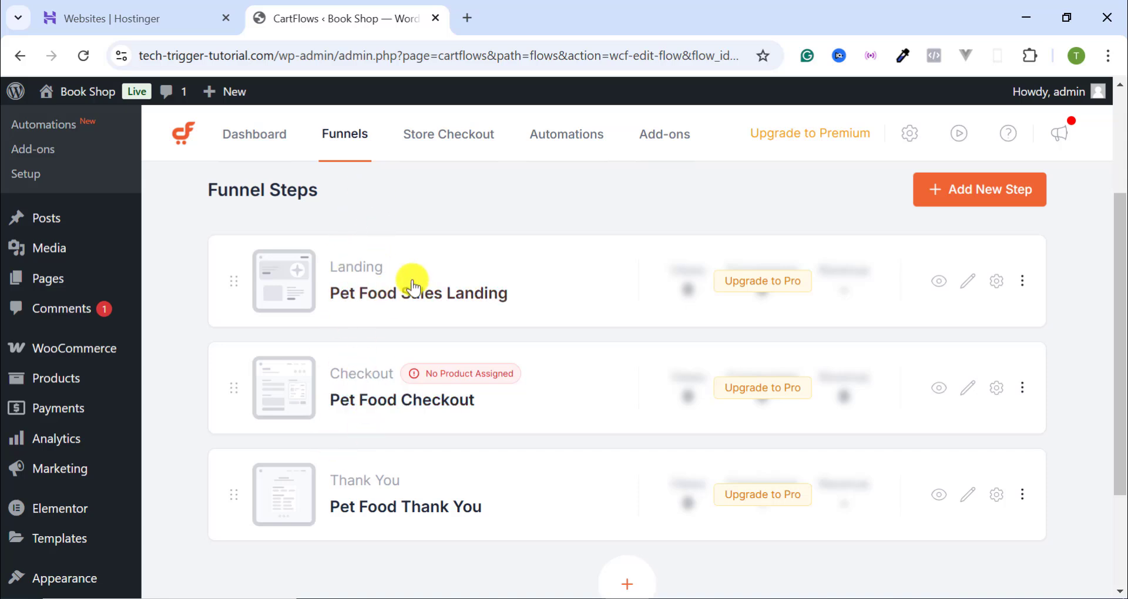
scroll(361, 300, "down", 1)
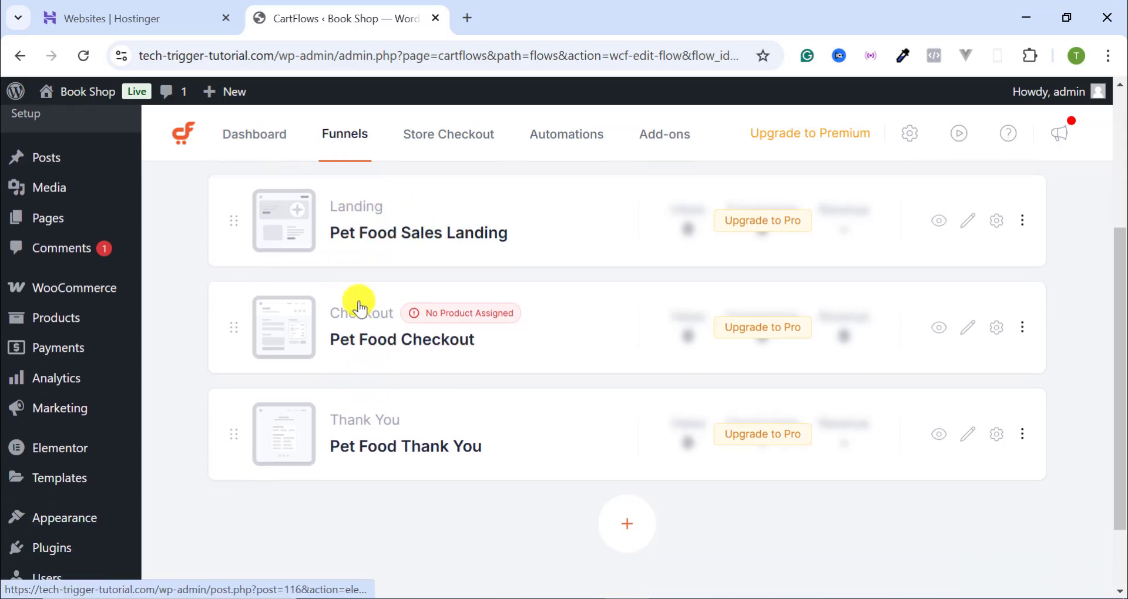
scroll(361, 297, "up", 1)
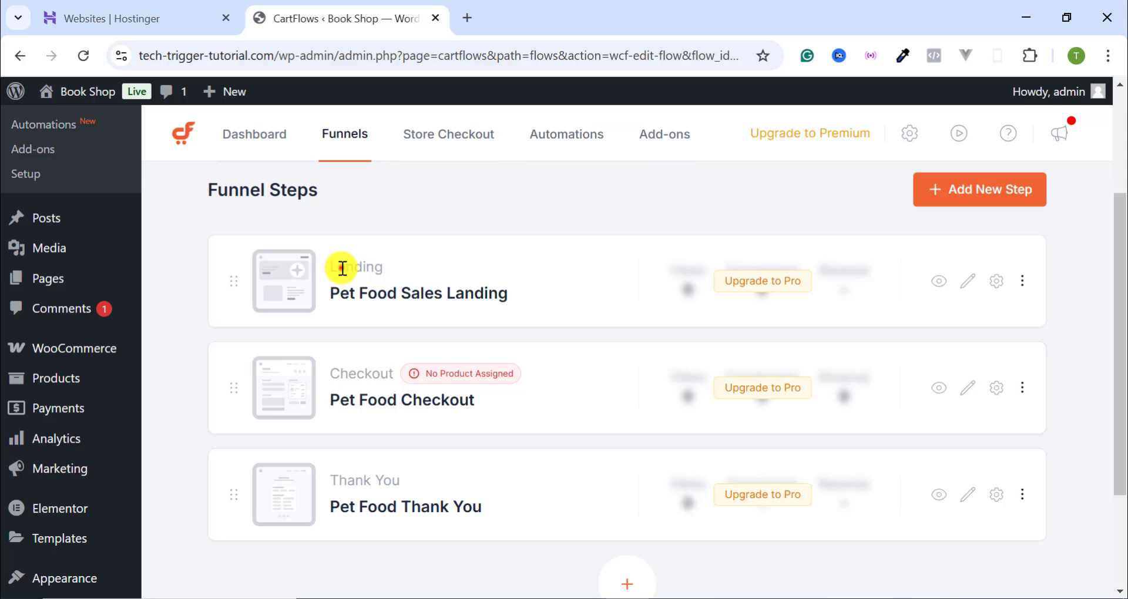
left_click(342, 268)
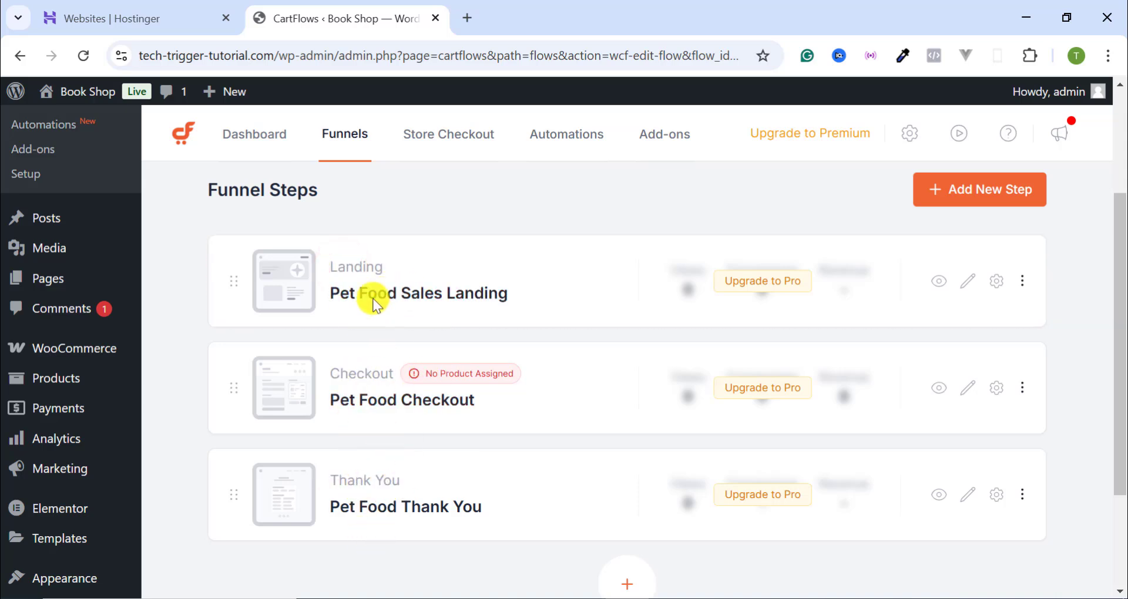
View the live Pet Food Sales Landing page and examine its hero, testimonial, benefits, key features and pricing sections.
left_click(938, 282)
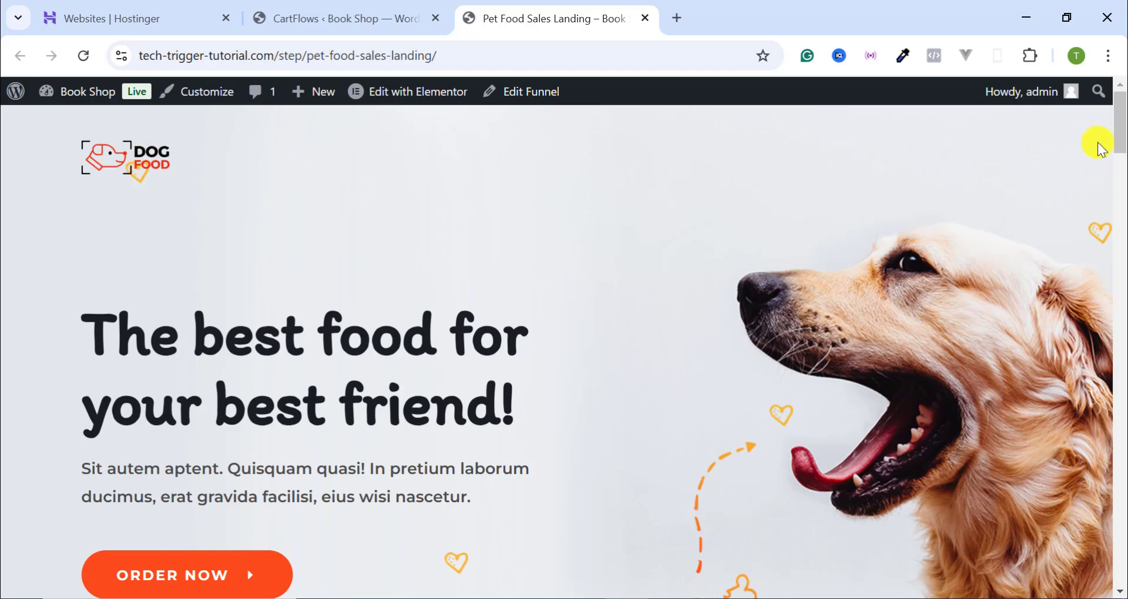
scroll(229, 308, "down", 5)
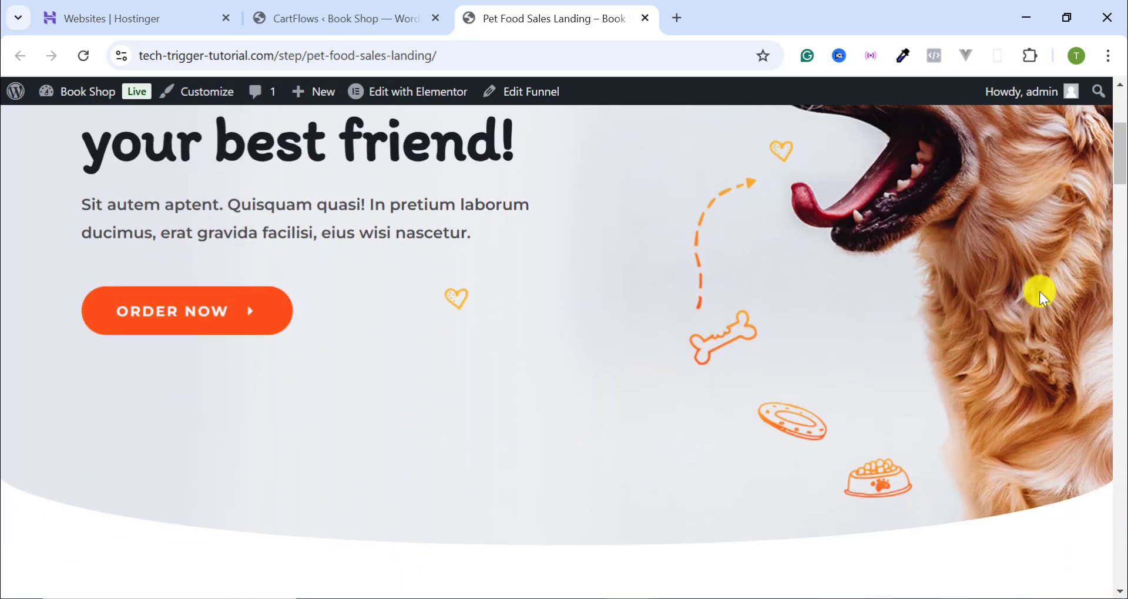
scroll(438, 272, "down", 7)
scroll(438, 271, "down", 15)
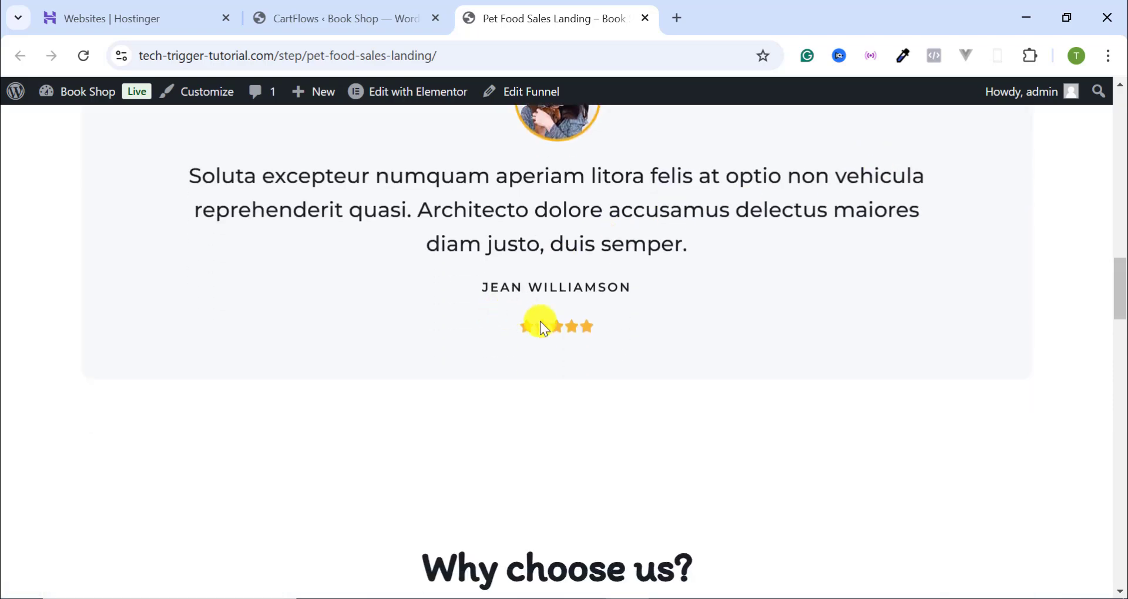
scroll(493, 298, "down", 3)
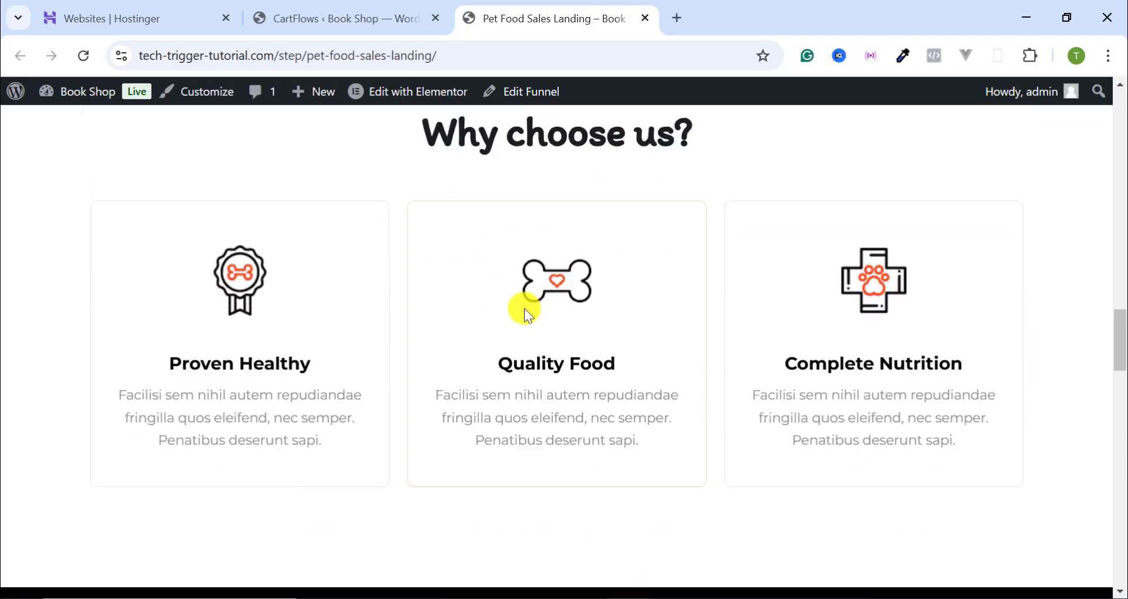
scroll(622, 288, "down", 4)
scroll(440, 302, "down", 12)
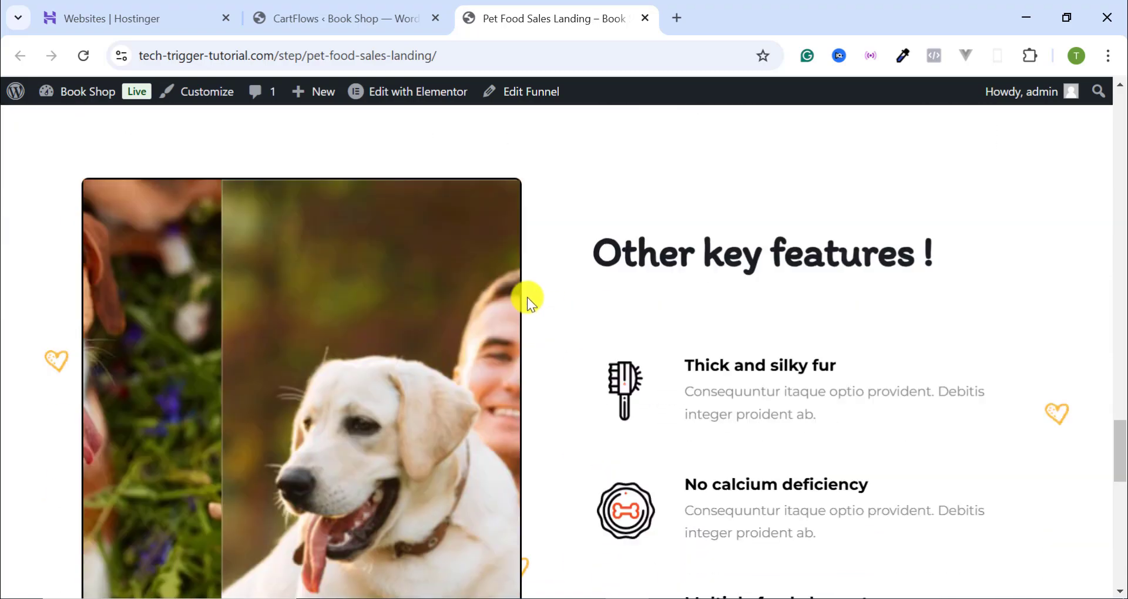
scroll(806, 297, "down", 12)
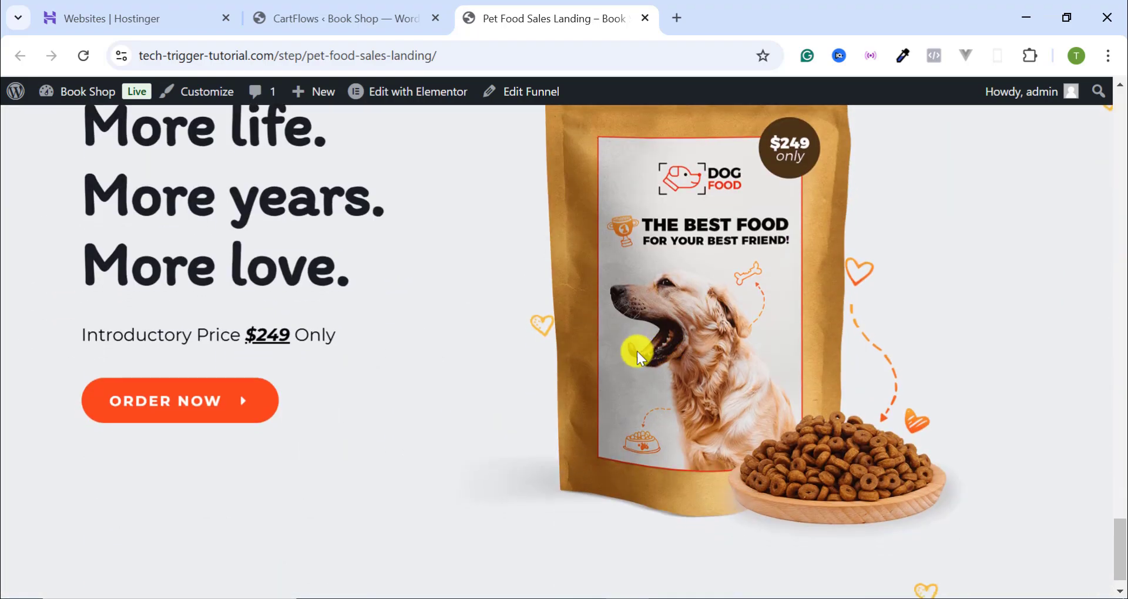
scroll(448, 365, "up", 15)
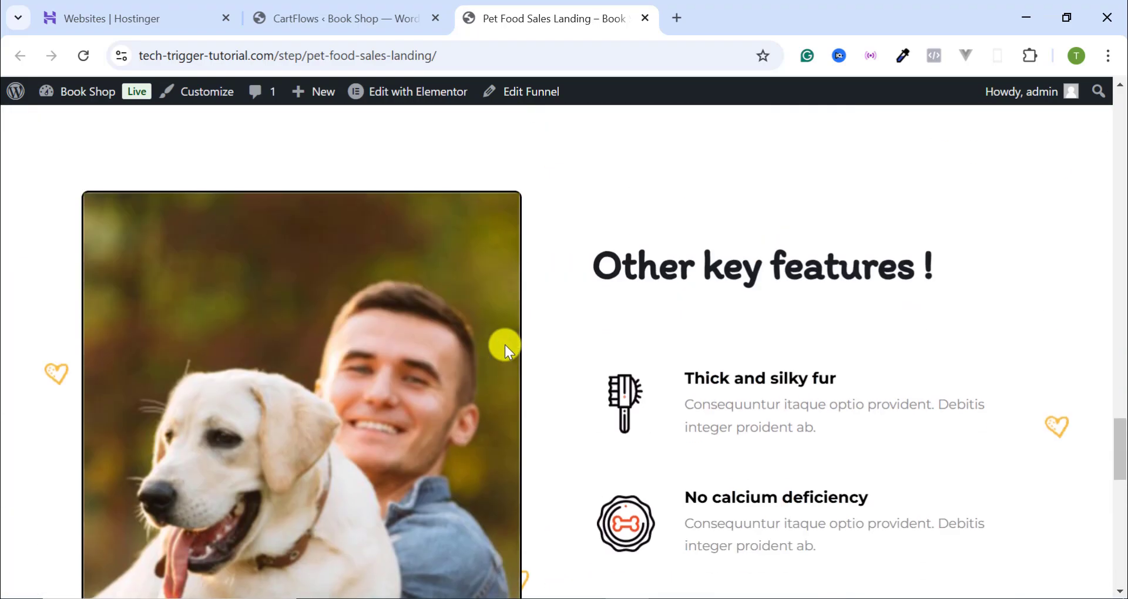
Follow the Order Now link in the landing page's introductory price section to the Pet Food checkout page.
scroll(504, 347, "down", 13)
scroll(487, 355, "down", 2)
left_click(227, 367)
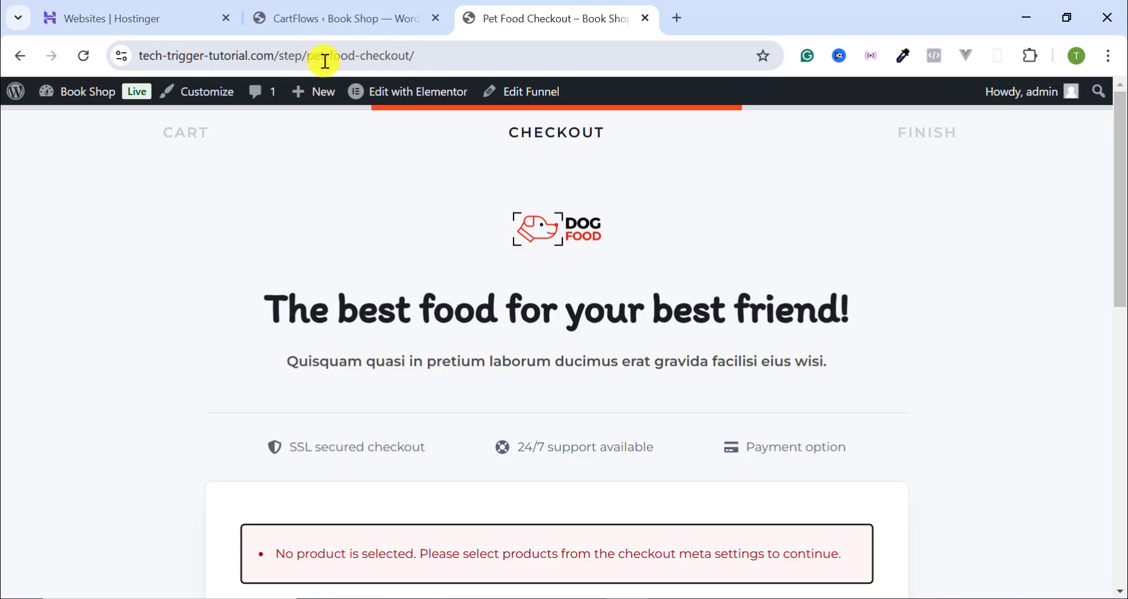
Check the order section of the live Pet Food Checkout page and return to the Demo Funnel's steps.
scroll(604, 288, "down", 5)
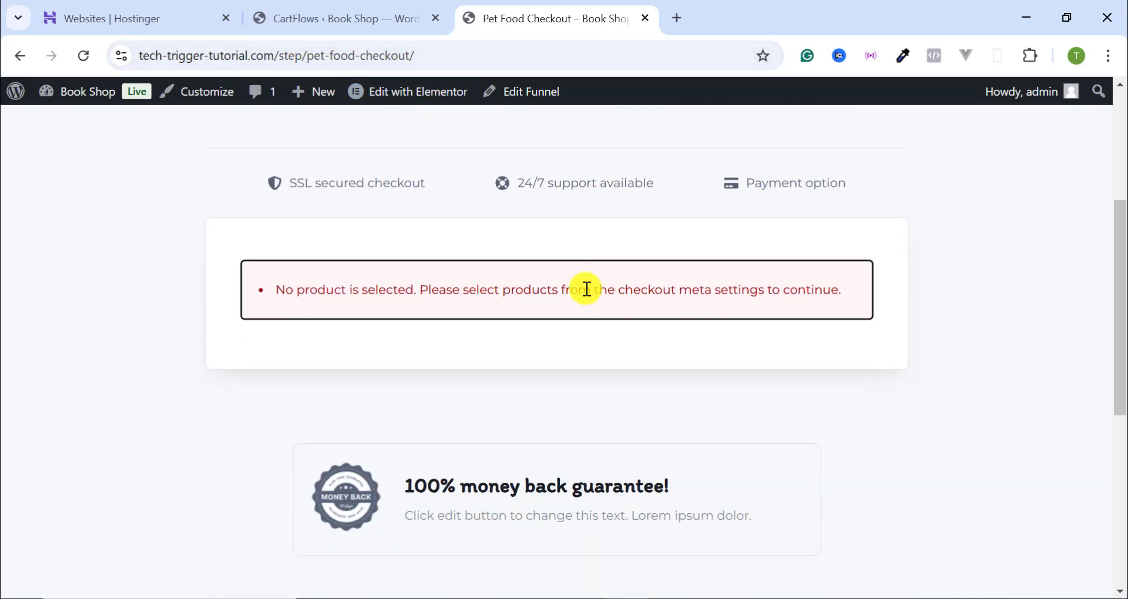
scroll(603, 290, "up", 5)
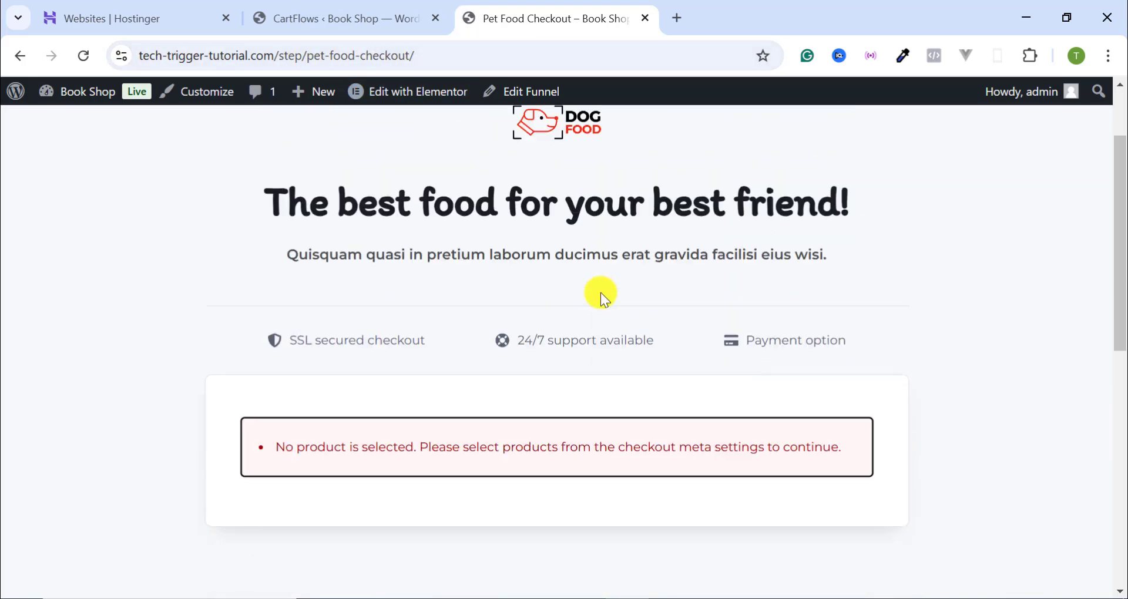
left_click(359, 16)
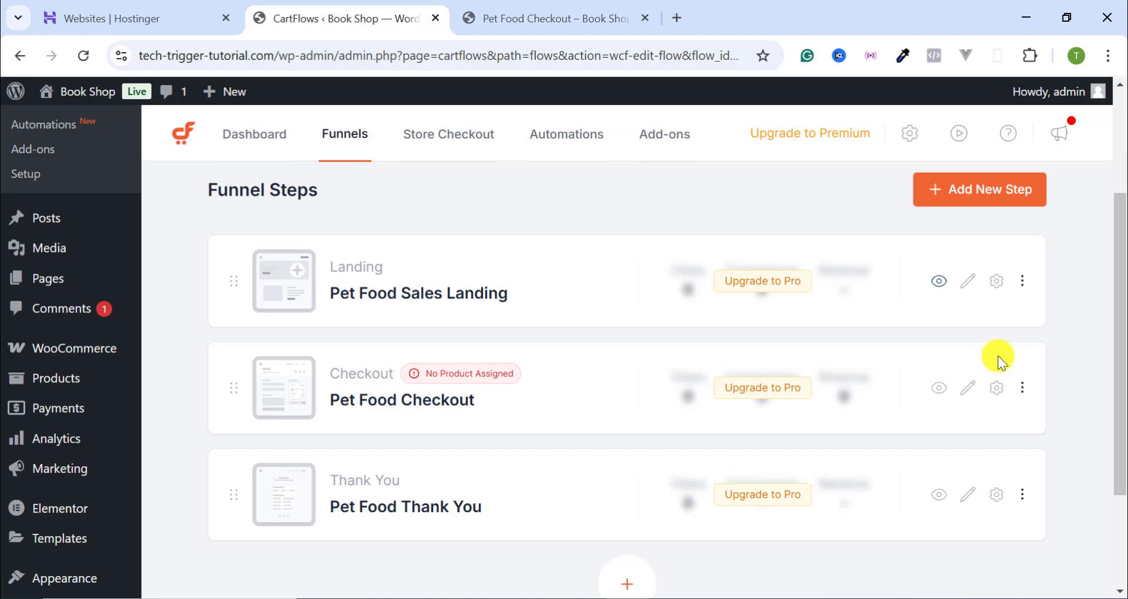
Add the product "Demo Product Title" to the Pet Food Checkout step's products in its settings.
left_click(996, 388)
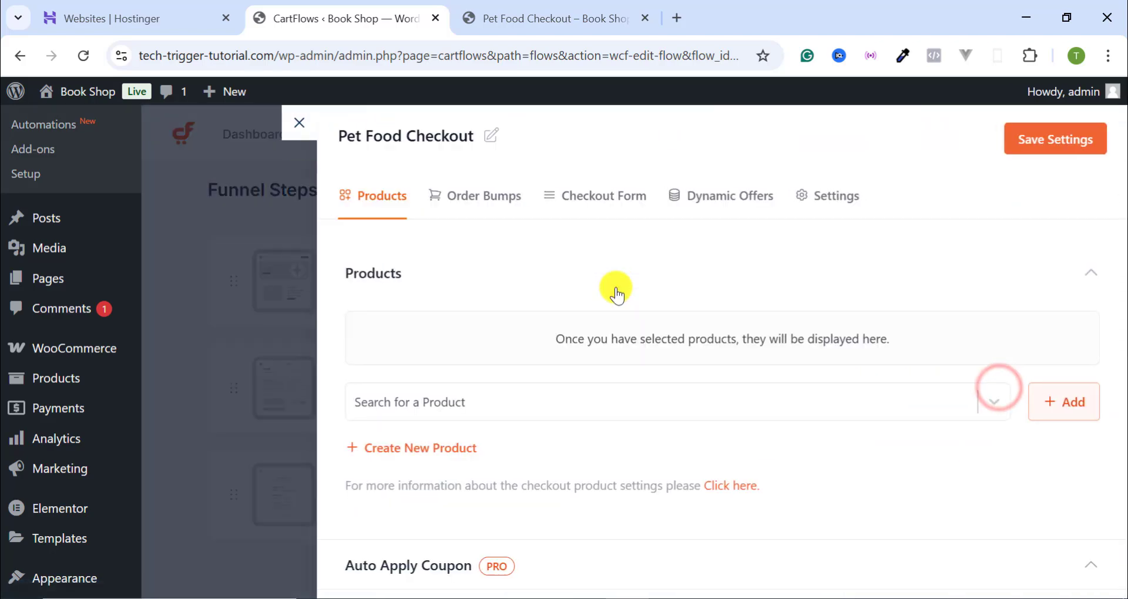
scroll(447, 276, "down", 1)
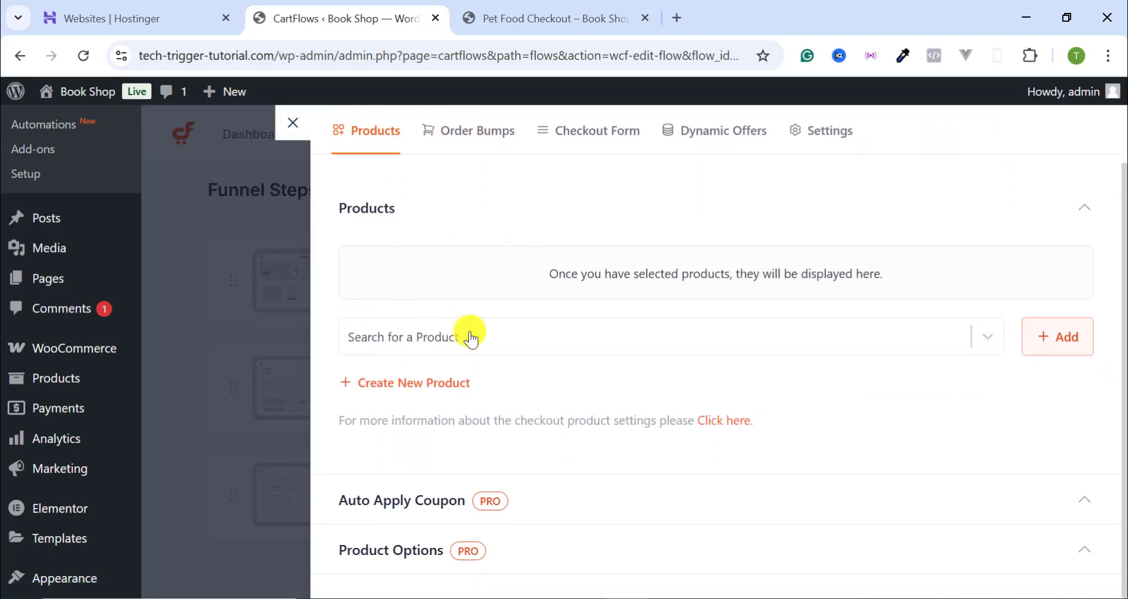
left_click(433, 335)
type("de")
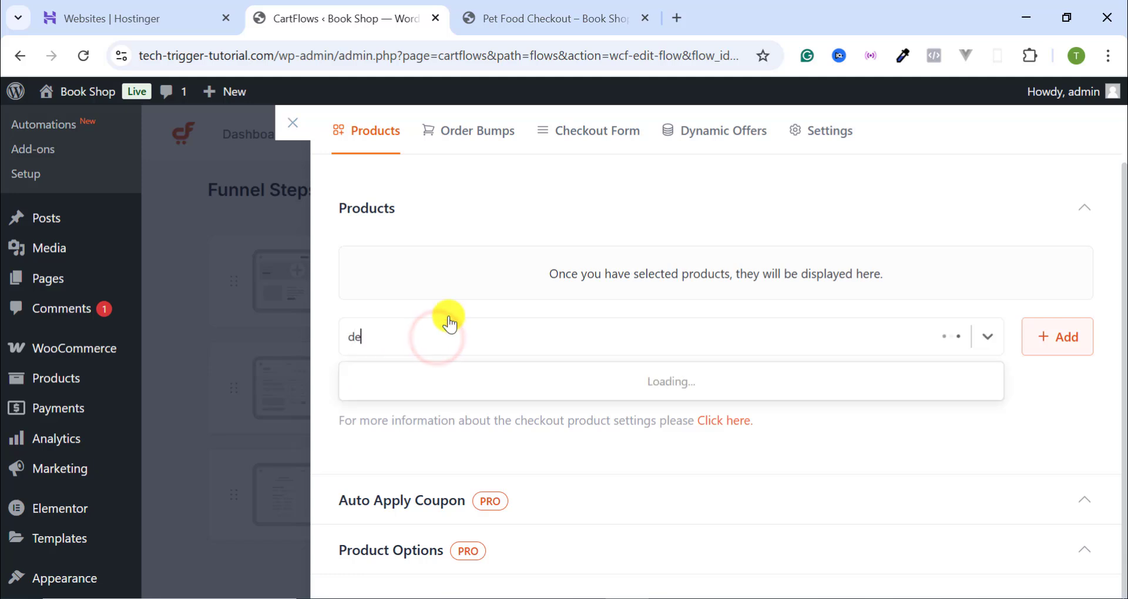
type("mo")
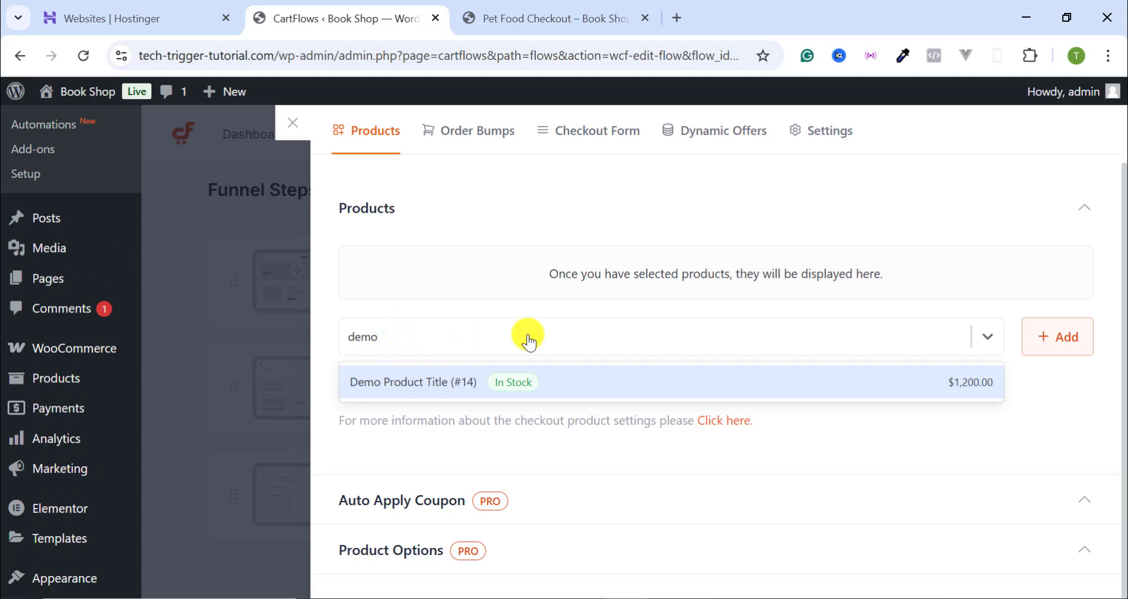
left_click(468, 382)
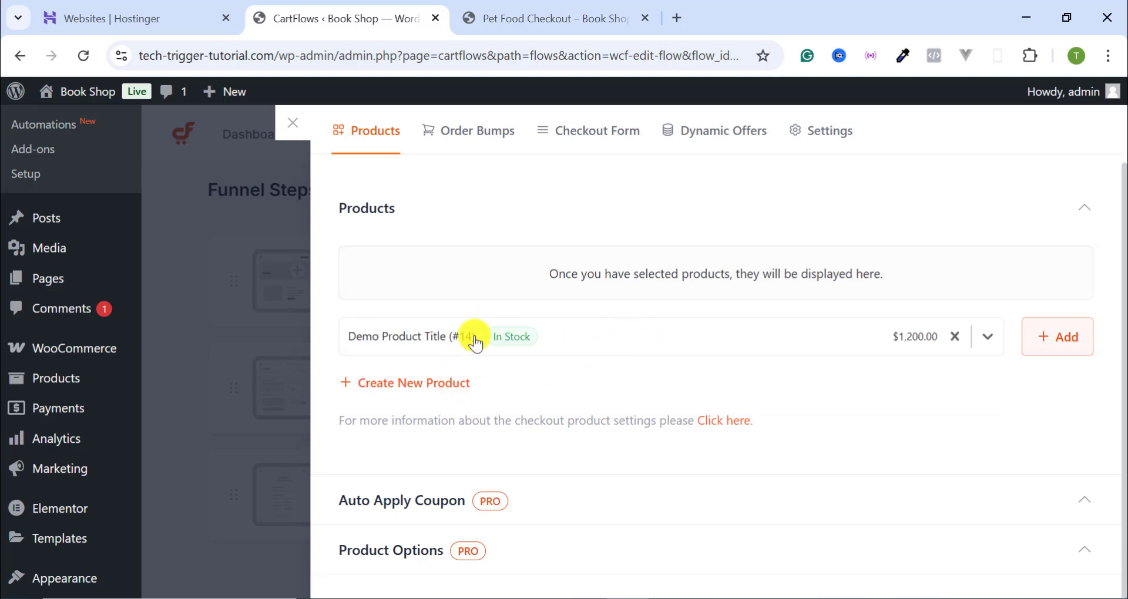
left_click(1052, 341)
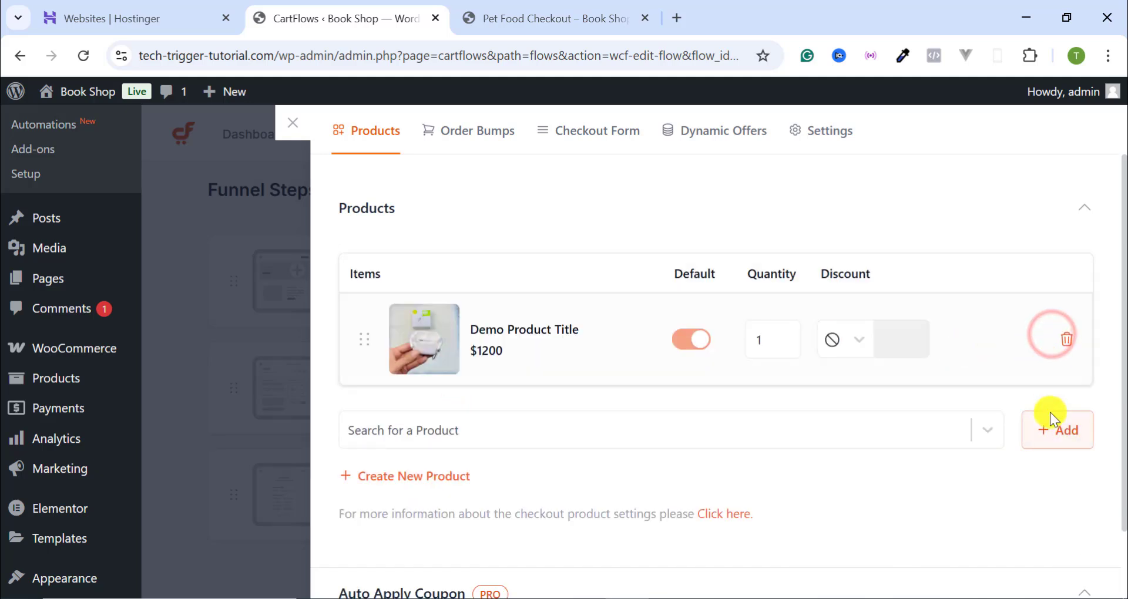
Examine the checkout step's product list settings and its Product Options section.
left_click(464, 429)
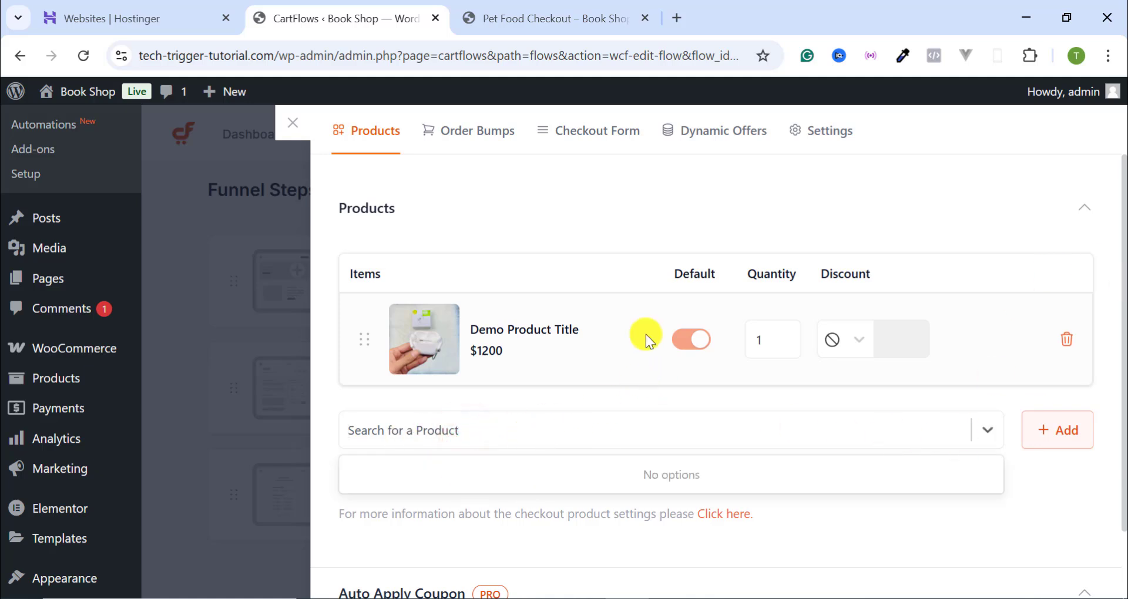
left_click(1070, 495)
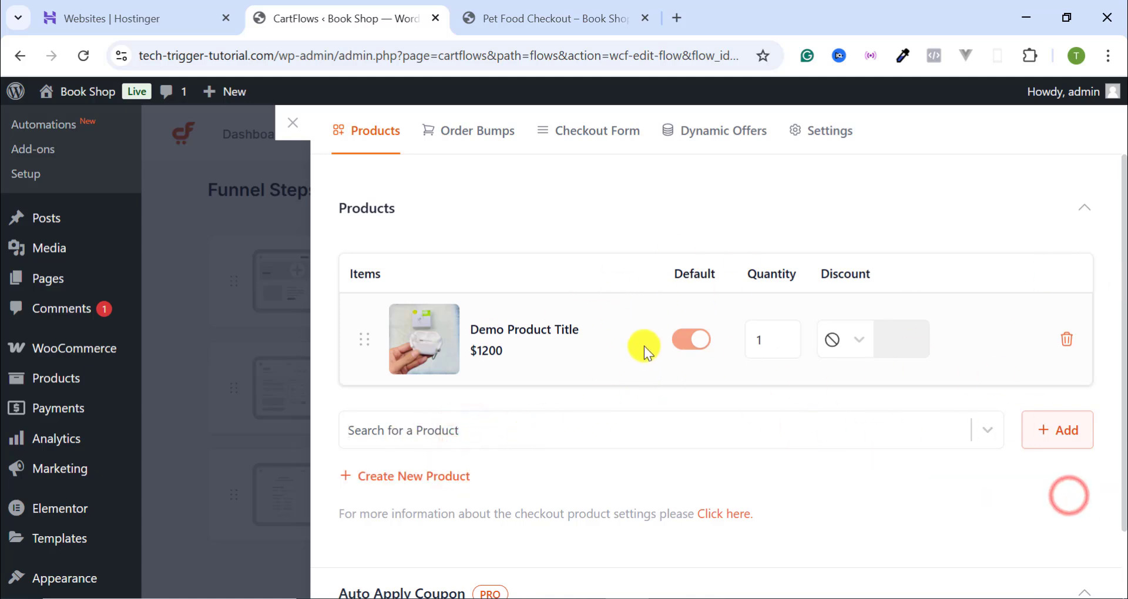
scroll(634, 365, "down", 2)
scroll(623, 364, "up", 3)
scroll(705, 363, "down", 2)
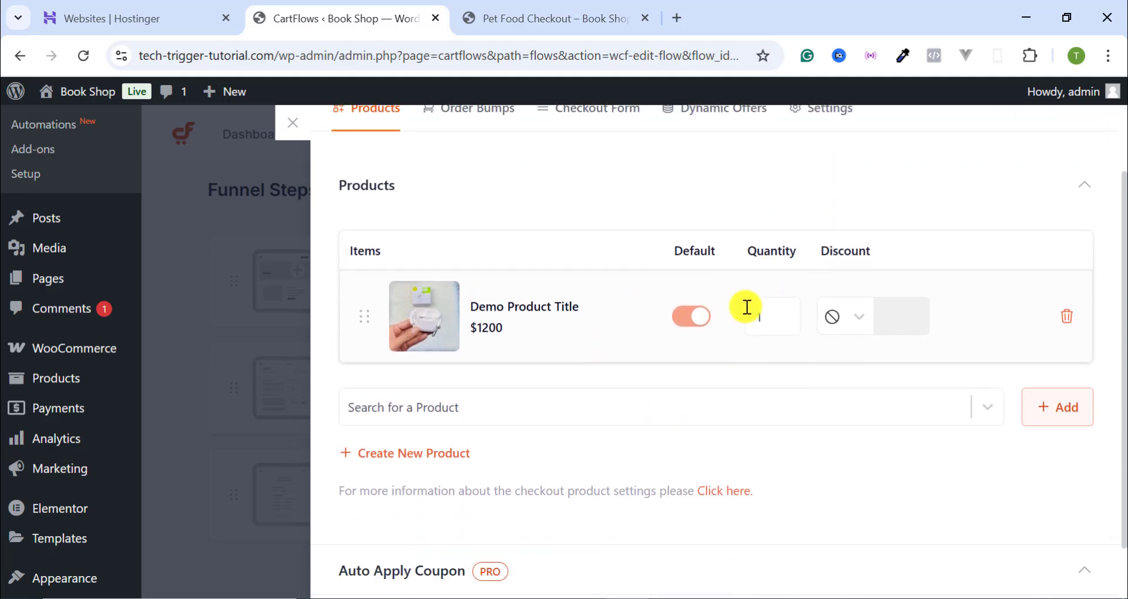
scroll(712, 435, "down", 1)
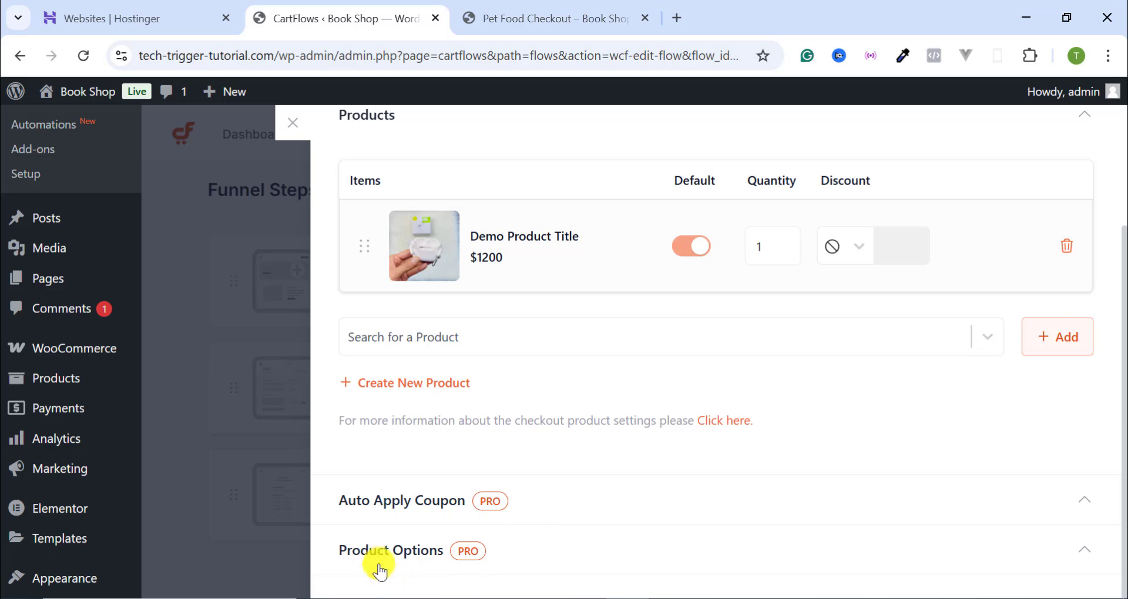
left_click(381, 558)
scroll(433, 542, "down", 2)
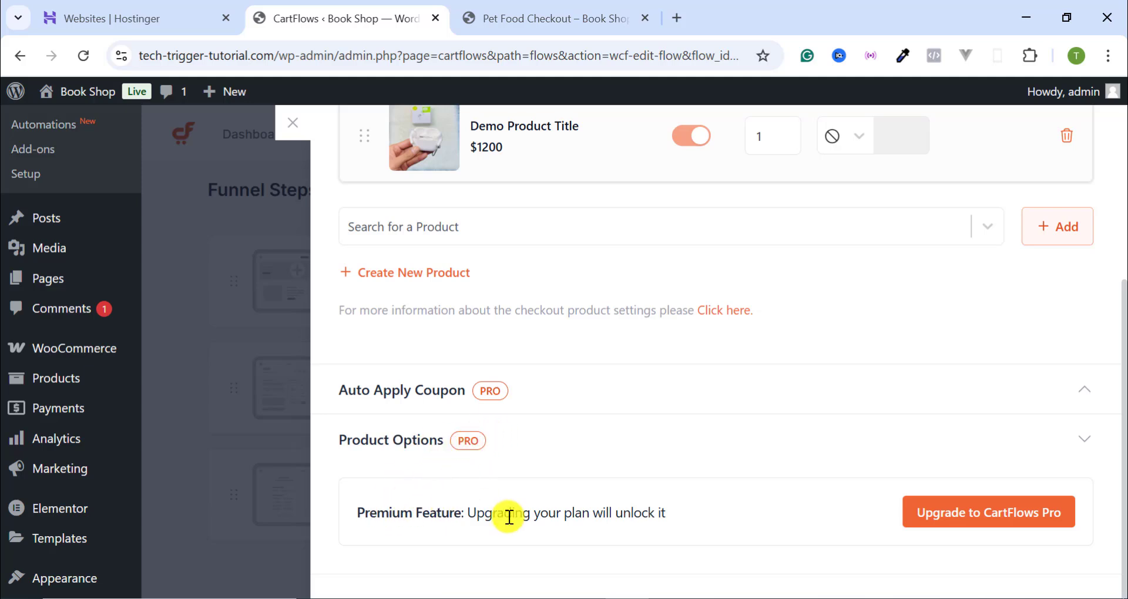
scroll(511, 515, "up", 5)
Compare the order section of the live Pet Food Checkout page with the product assigned in the checkout settings.
left_click(563, 14)
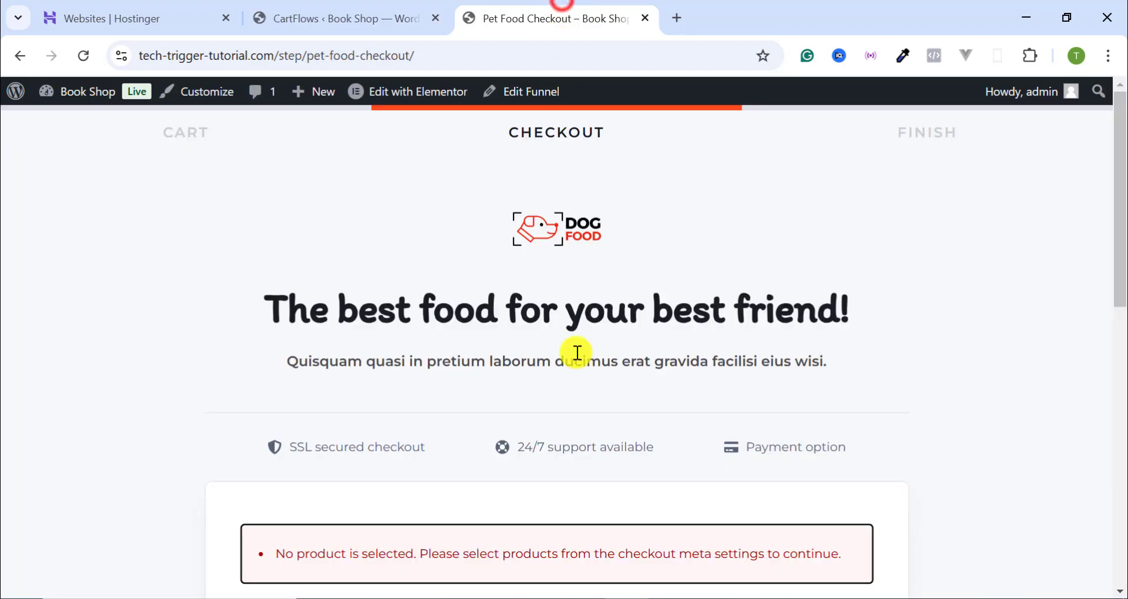
scroll(578, 355, "down", 5)
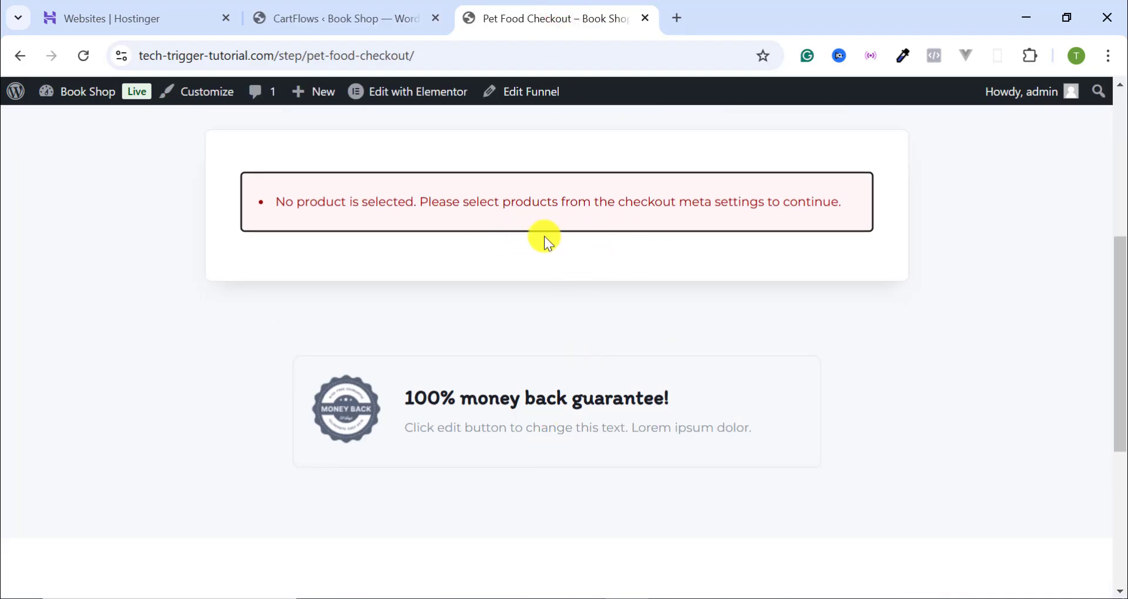
scroll(548, 284, "up", 3)
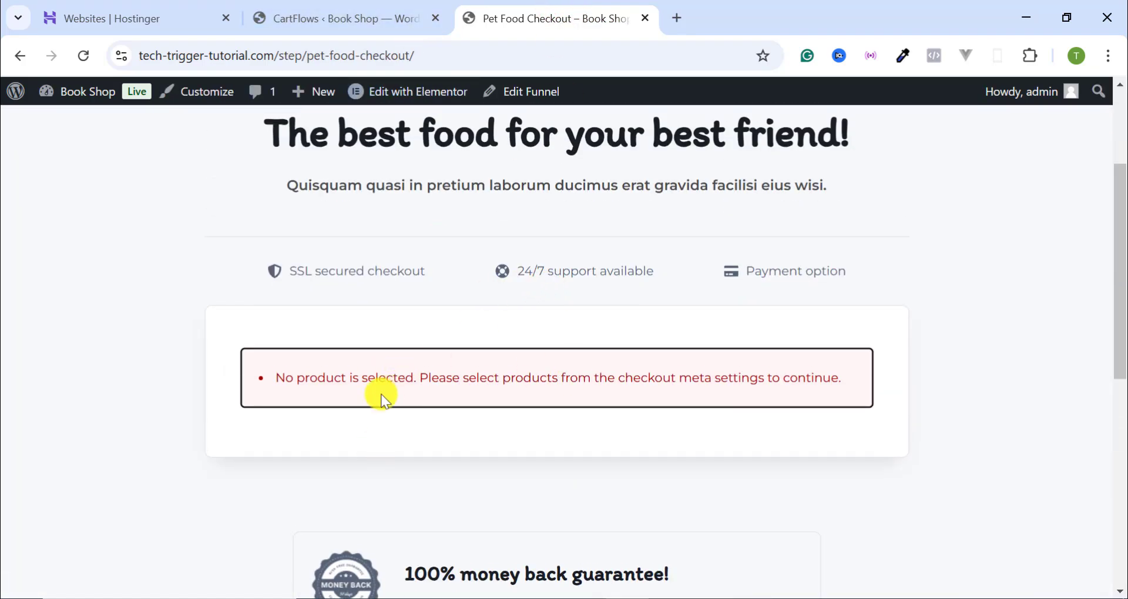
left_click(325, 11)
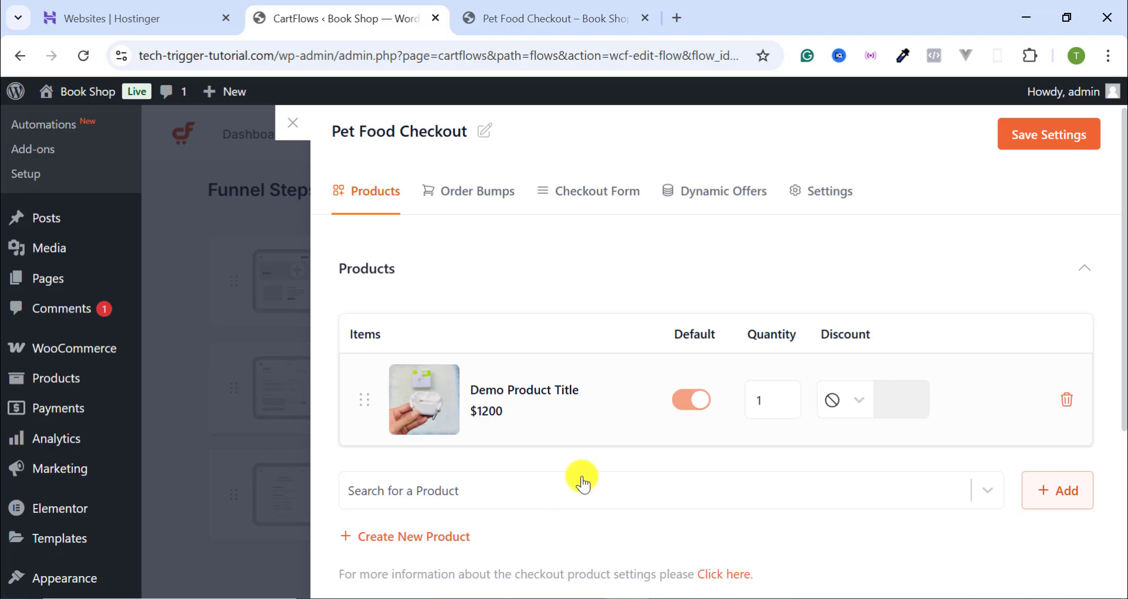
left_click(482, 8)
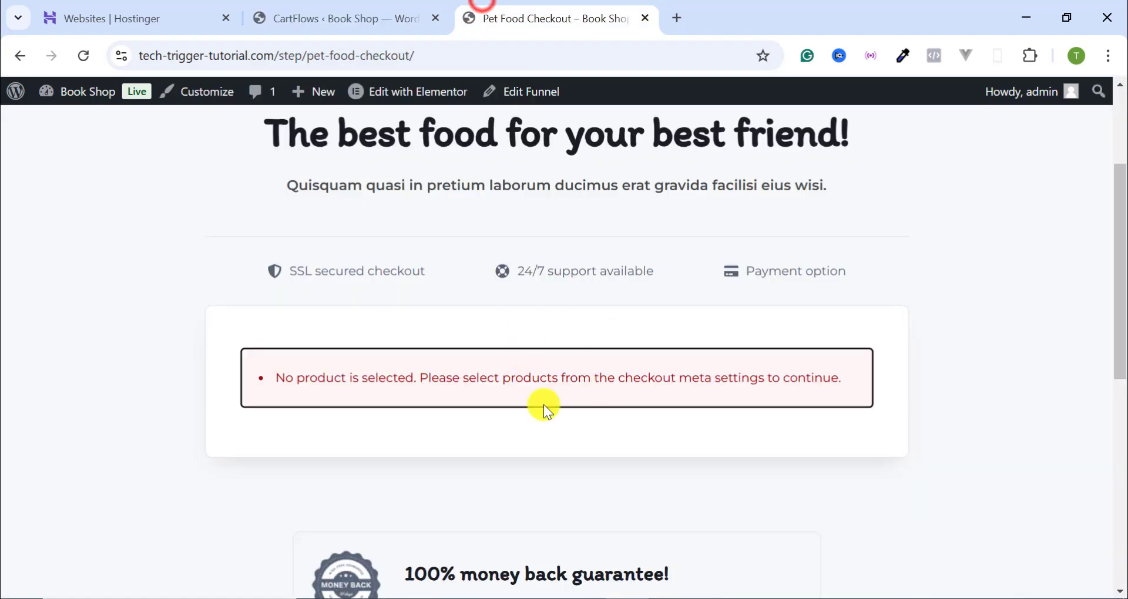
Save the Pet Food Checkout settings and check the product in the order summary on the live checkout page.
left_click(380, 10)
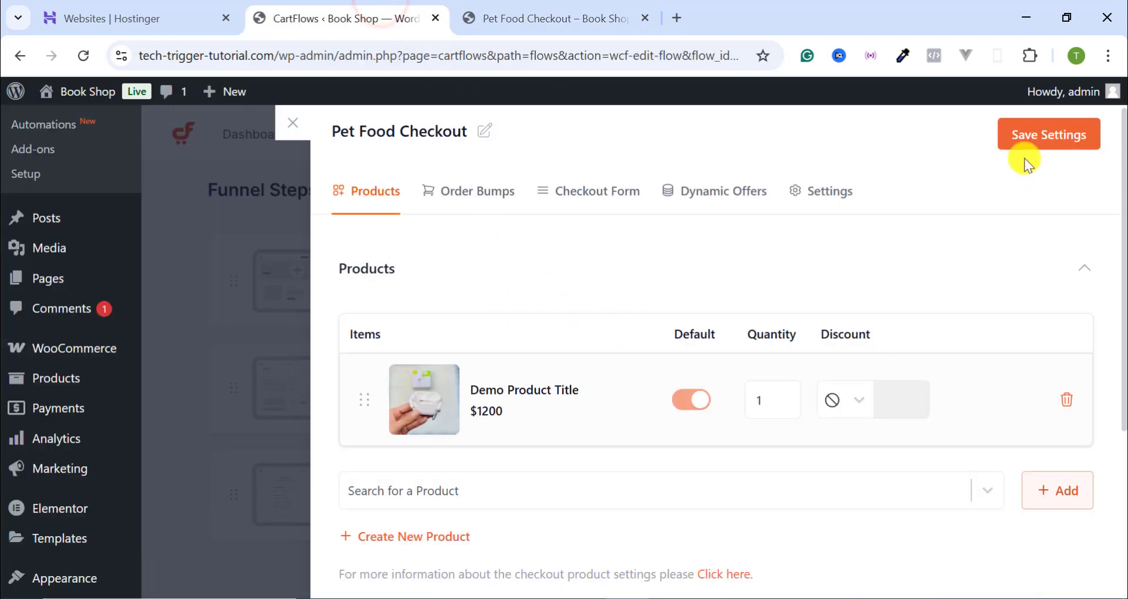
left_click(1021, 133)
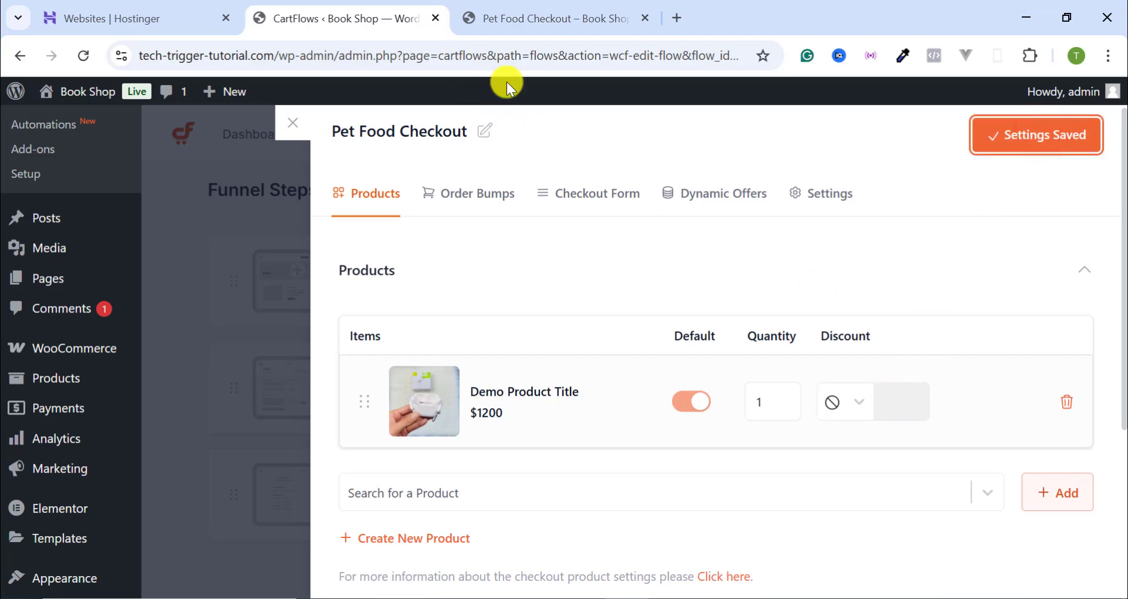
left_click(513, 19)
scroll(399, 406, "down", 5)
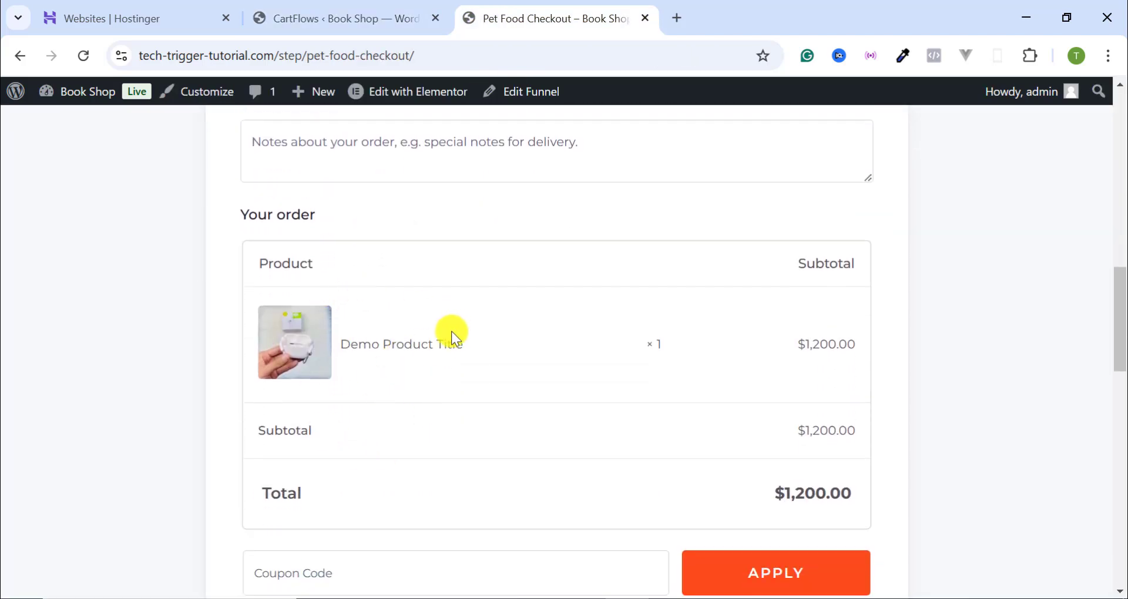
left_click(655, 425)
Search the web for "cartflows pro" in a new browser tab and open the official CartFlows pricing page.
left_click(673, 18)
type("cart")
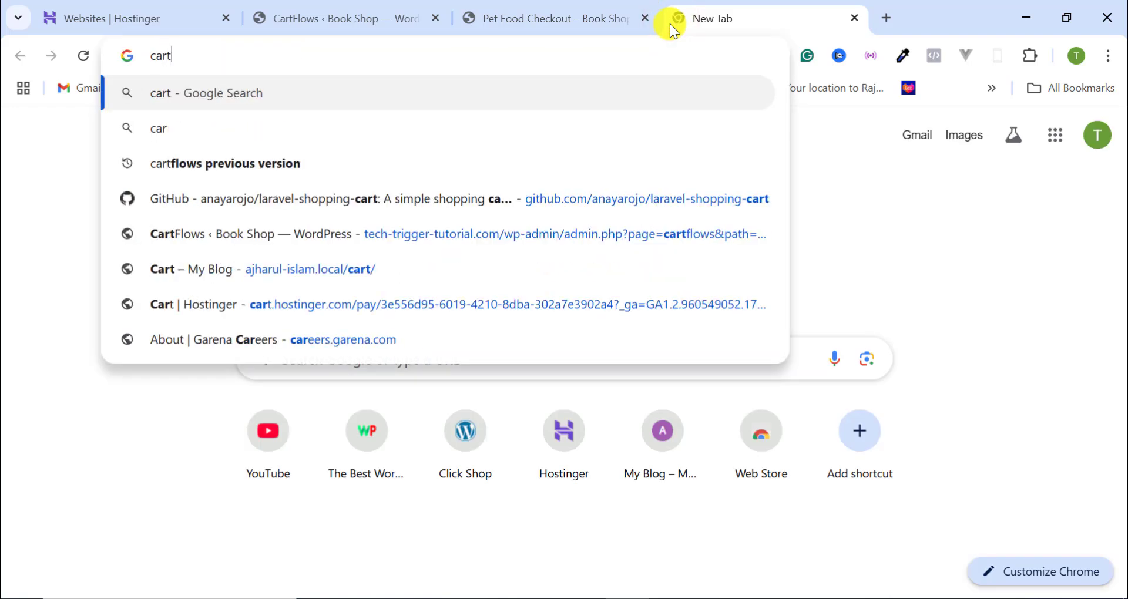
type("flos")
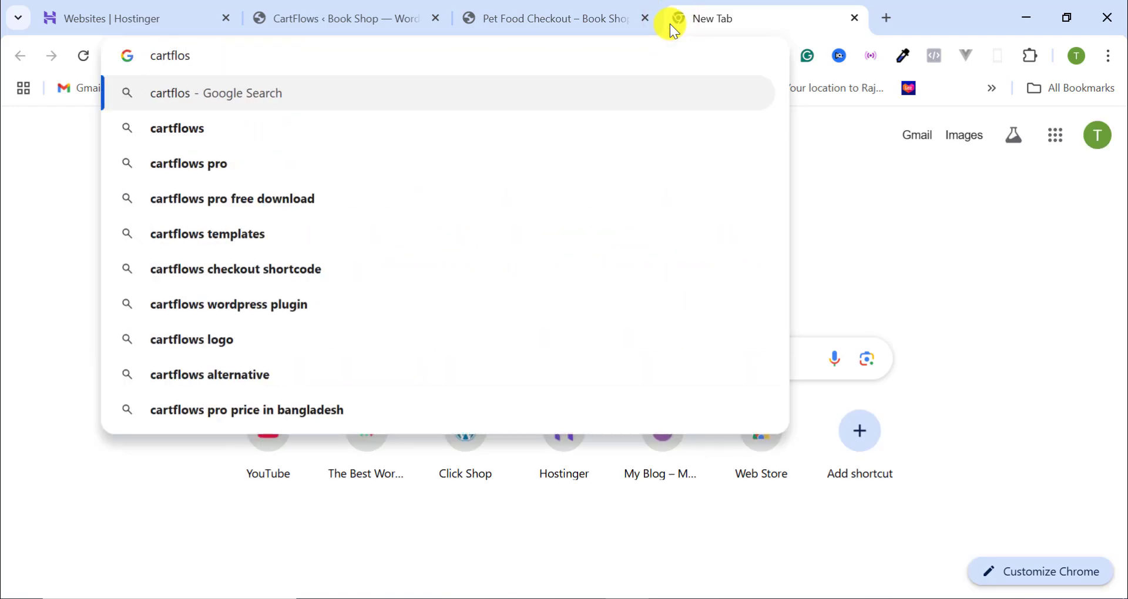
key("Down")
key("Down")
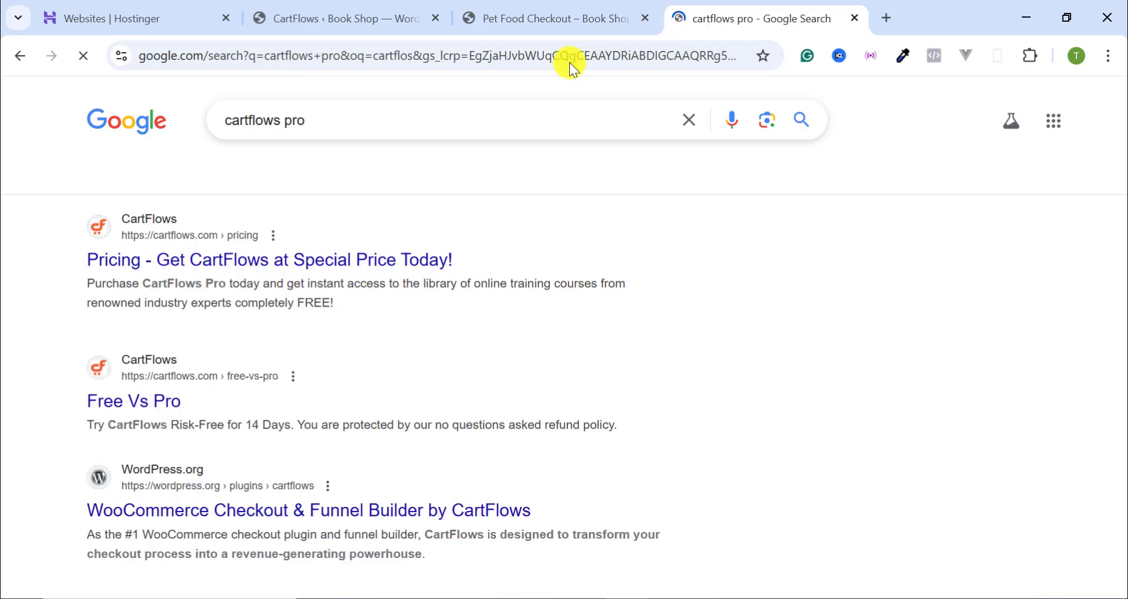
left_click(177, 263)
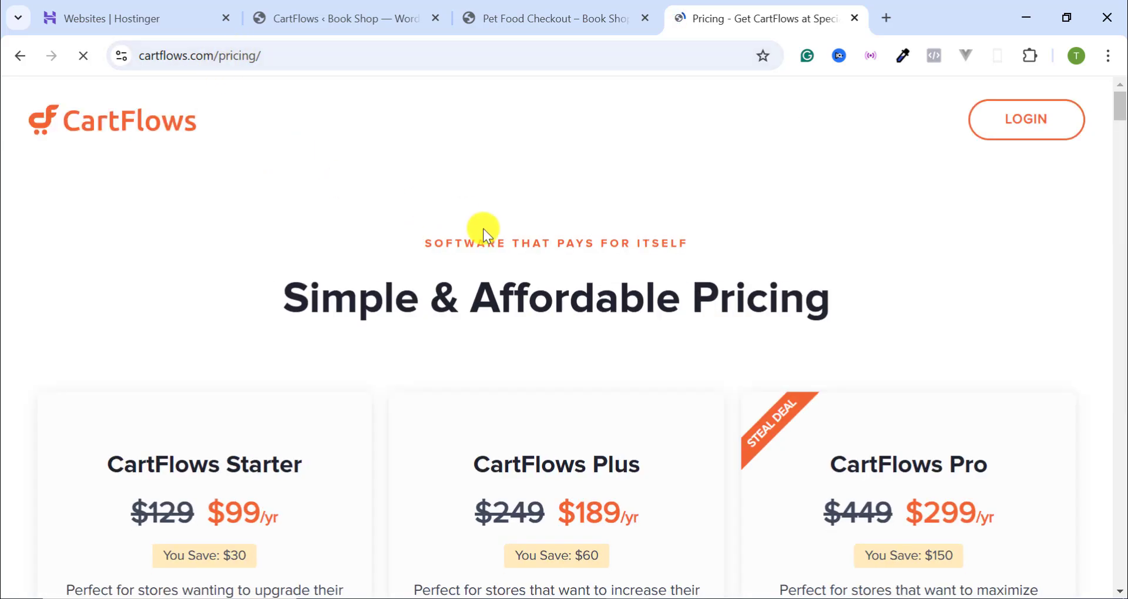
Examine the prices and features of the CartFlows Starter, Plus and Pro plans, and return to the Pet Food Checkout settings.
scroll(497, 313, "down", 1)
scroll(497, 312, "down", 2)
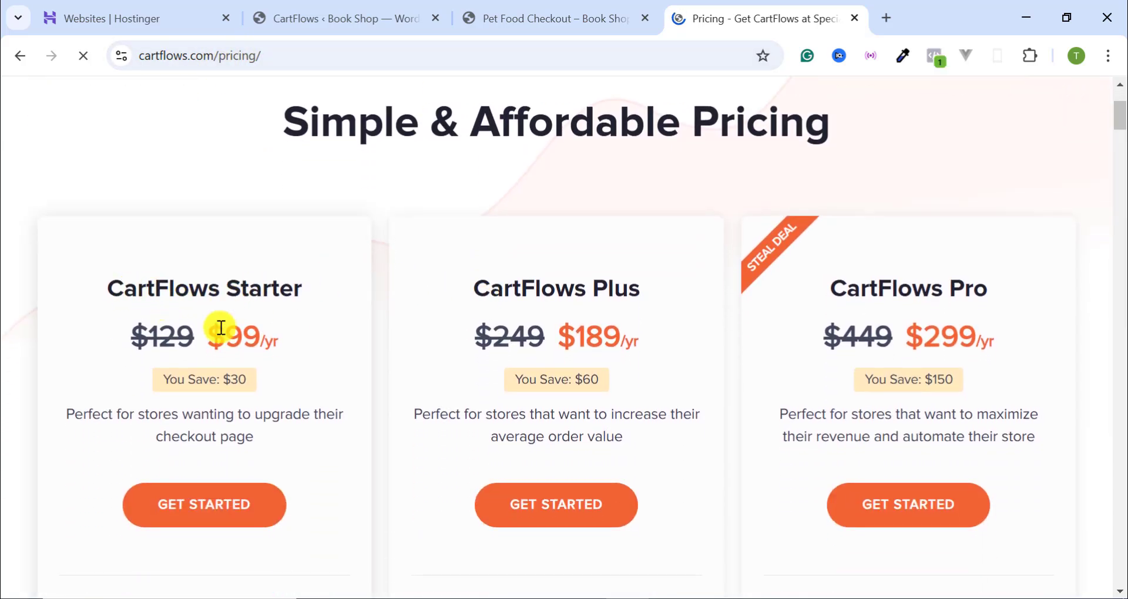
scroll(220, 328, "down", 1)
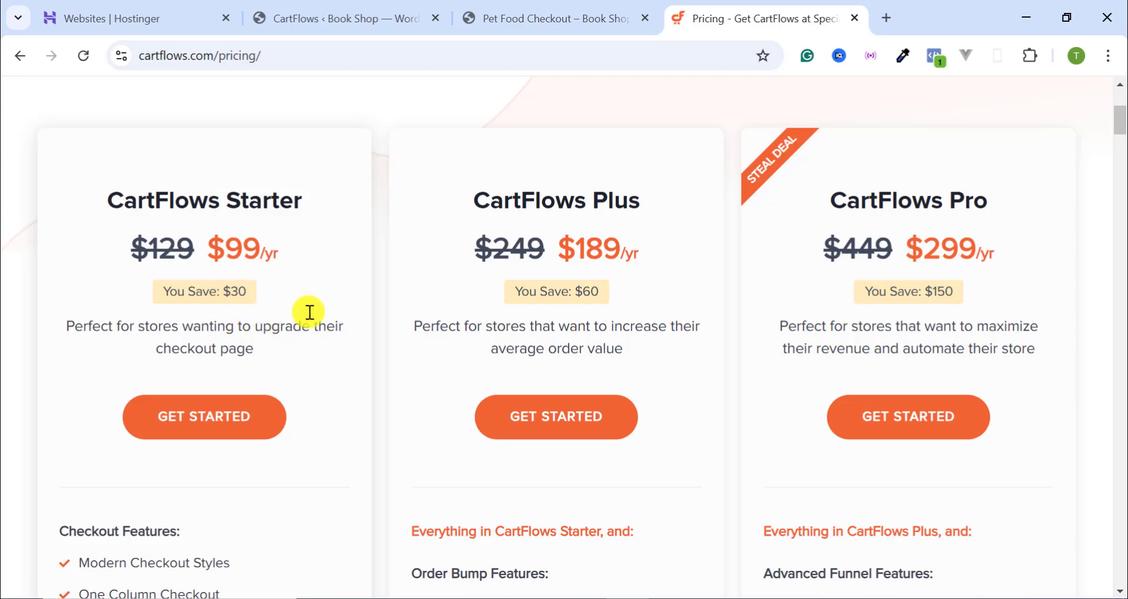
scroll(537, 243, "down", 5)
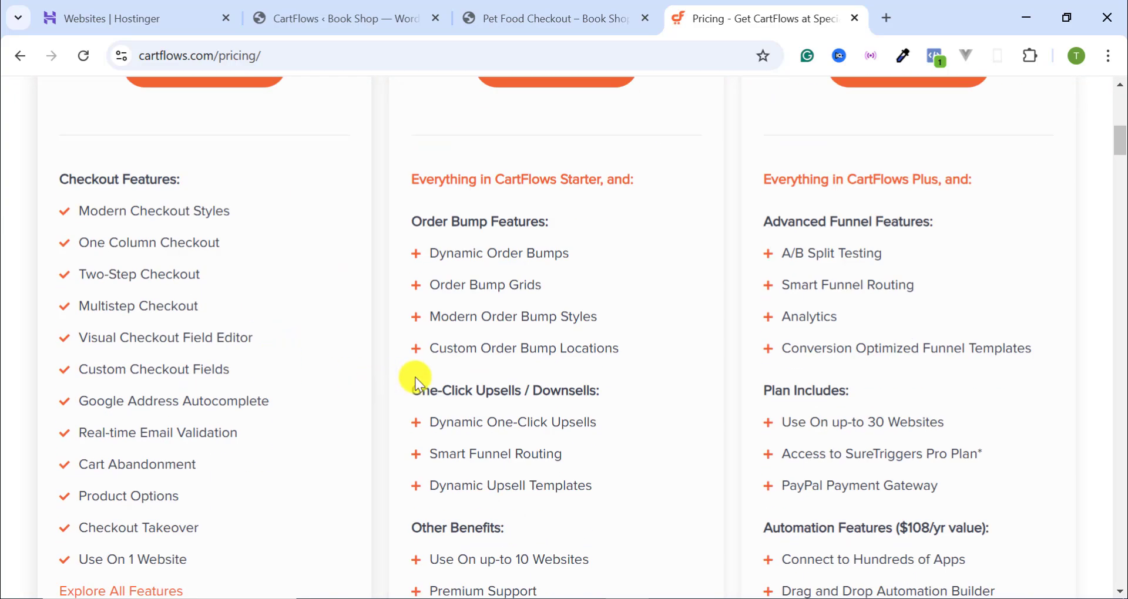
scroll(415, 376, "up", 7)
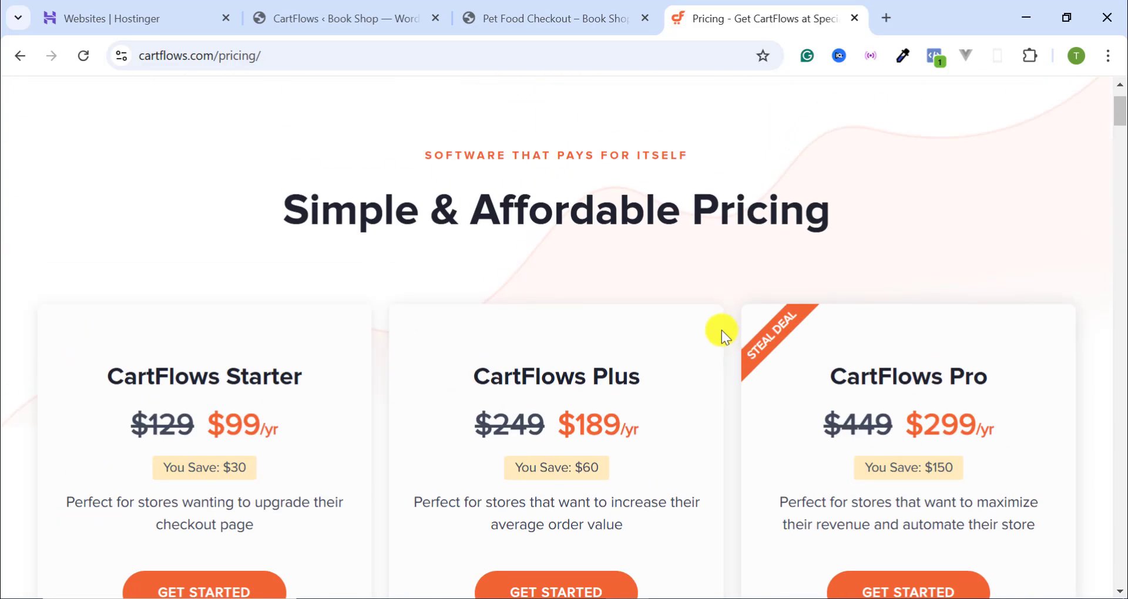
scroll(720, 324, "up", 1)
scroll(682, 338, "down", 5)
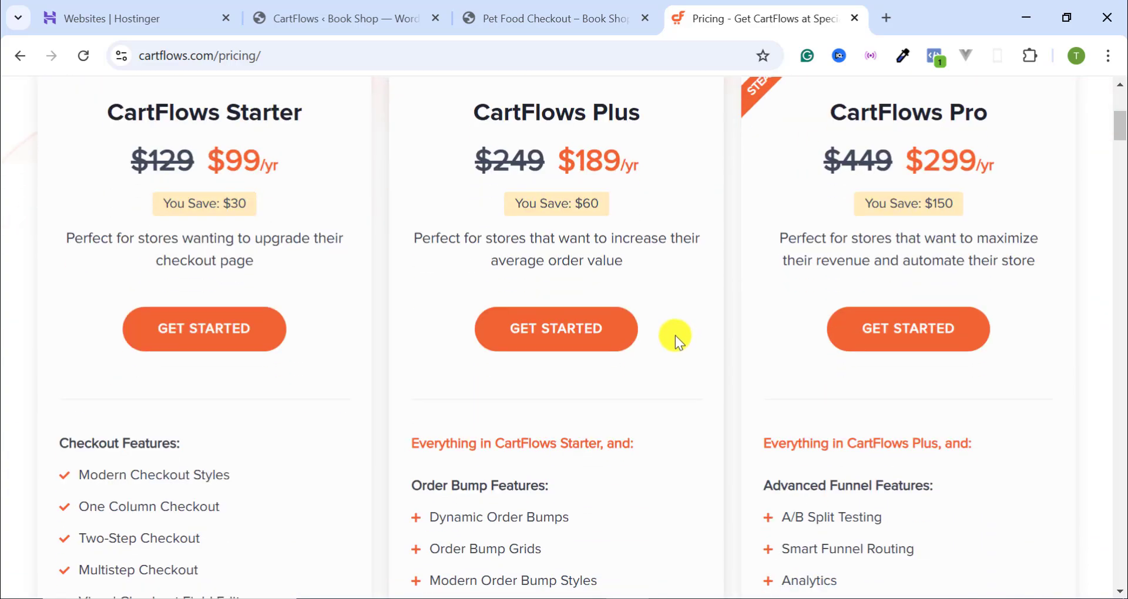
scroll(547, 350, "down", 8)
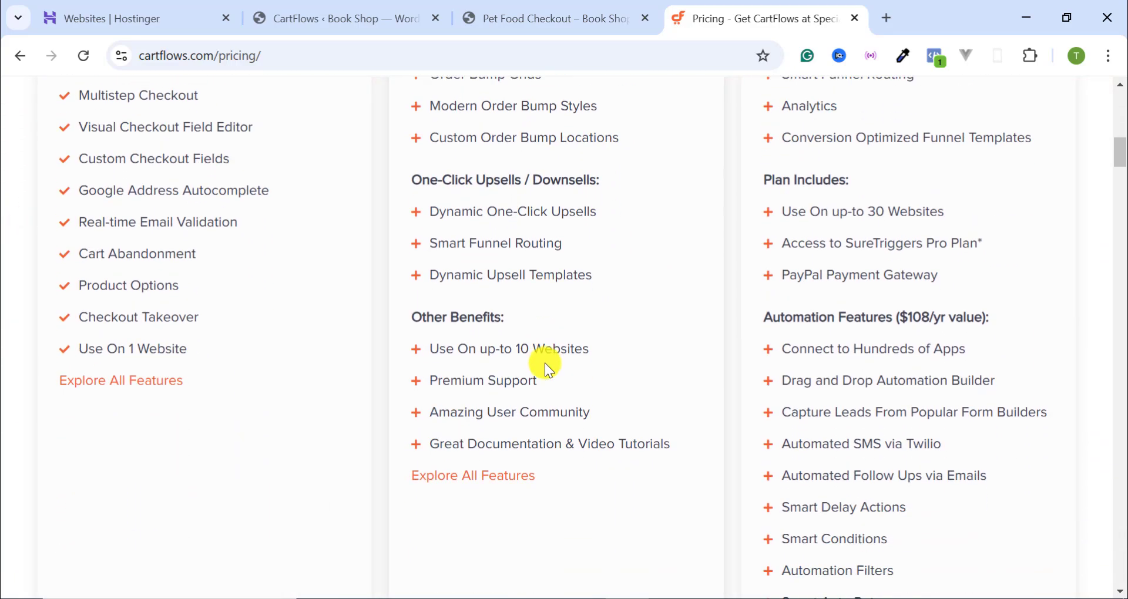
scroll(545, 363, "down", 4)
scroll(544, 364, "up", 16)
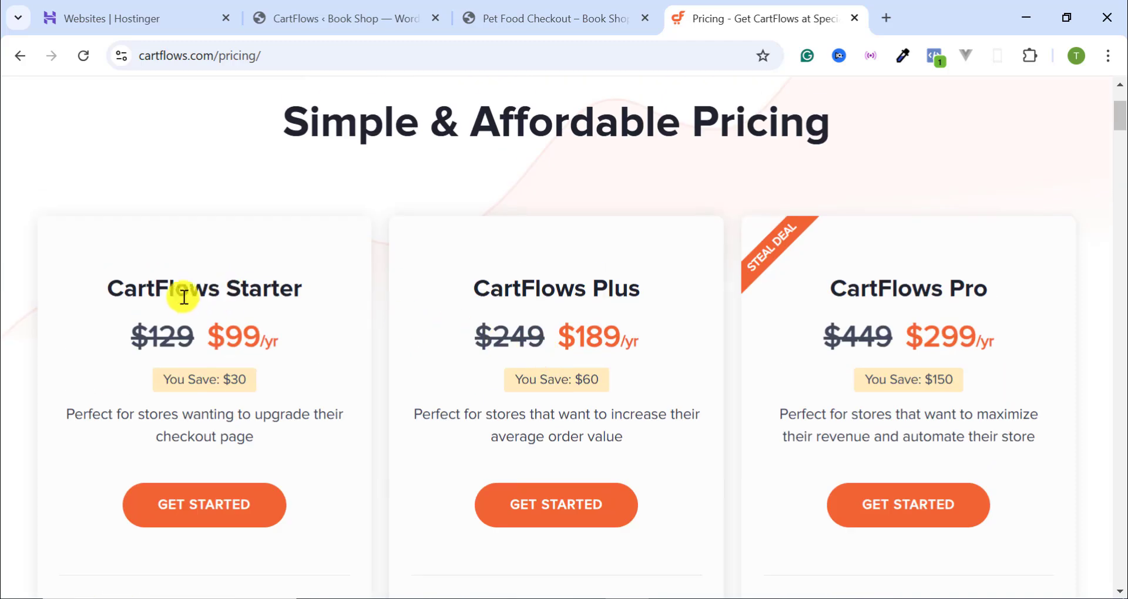
scroll(308, 315, "up", 3)
scroll(481, 329, "down", 4)
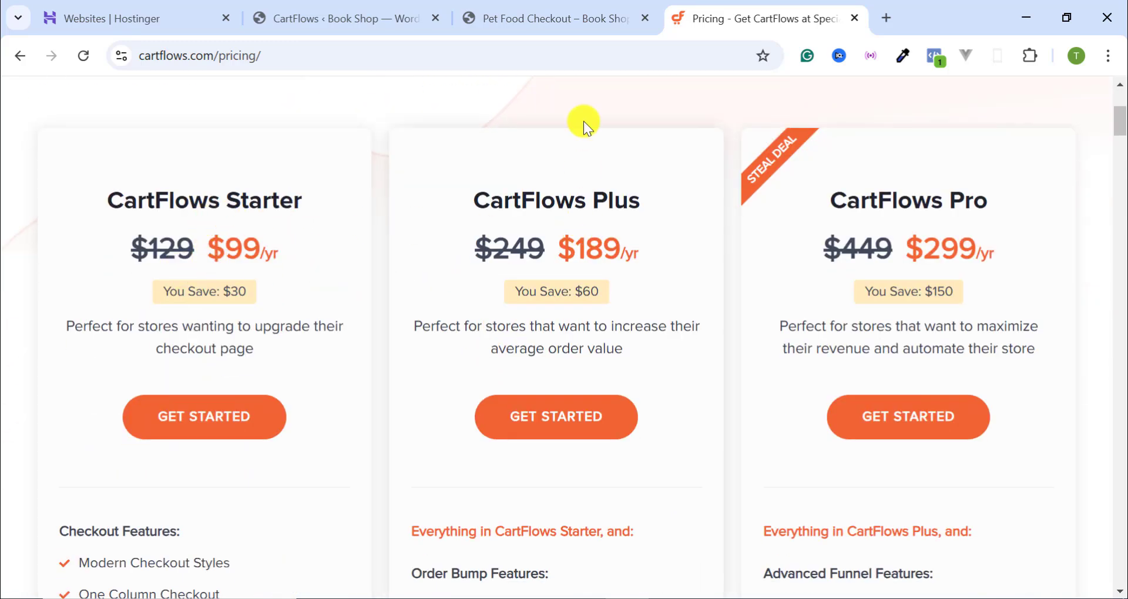
left_click(559, 15)
left_click(360, 12)
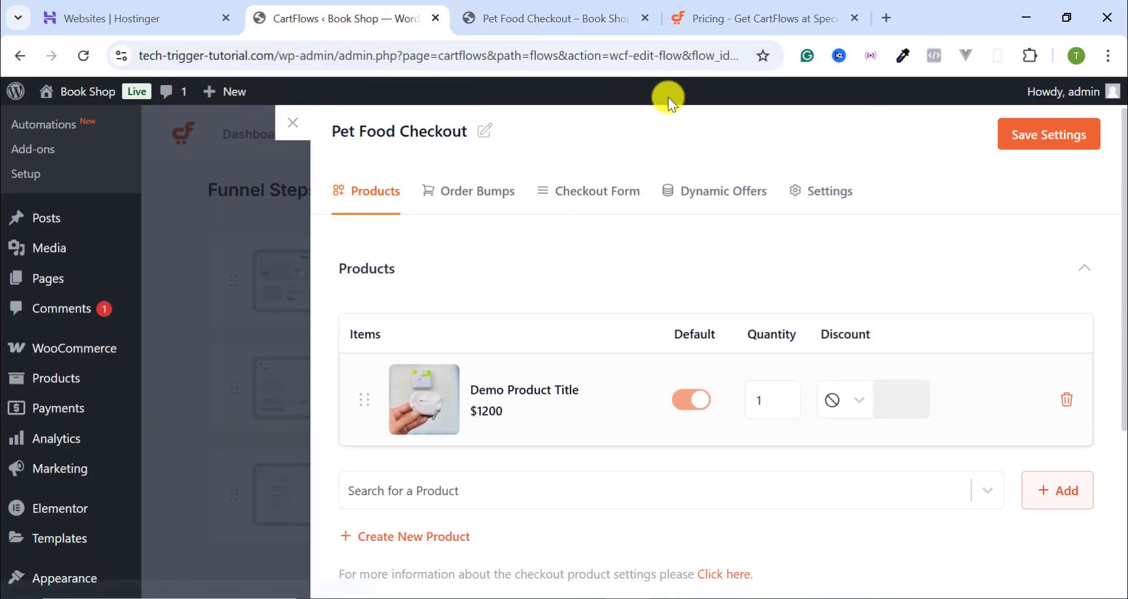
Close the Pet Food Checkout settings and import the funnel file airbuds-landing-page-english.json from the Downloads folder.
left_click(293, 125)
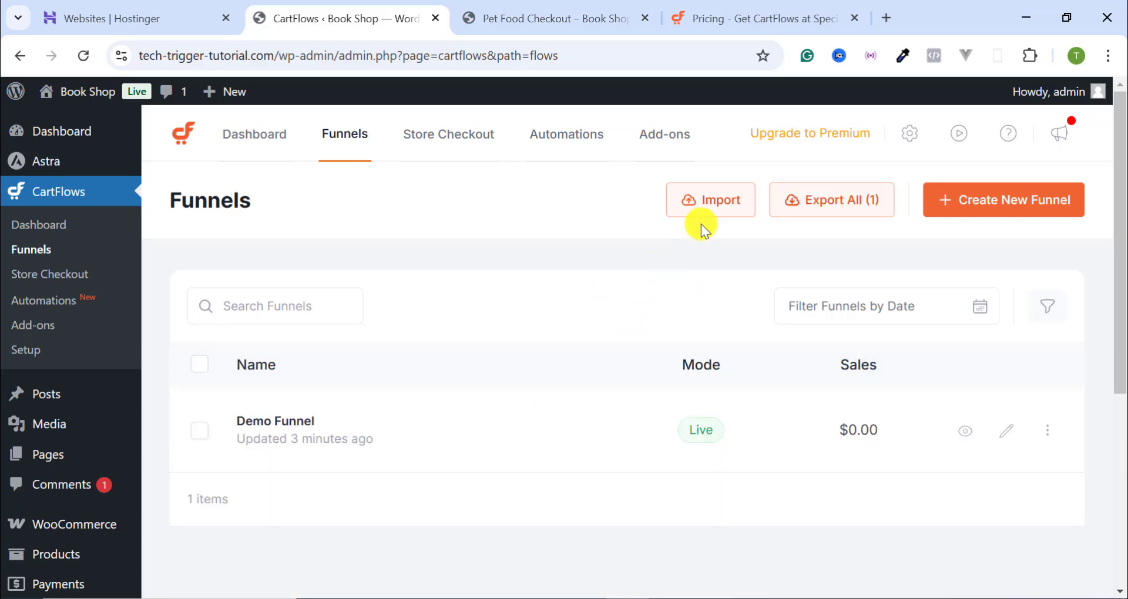
left_click(705, 203)
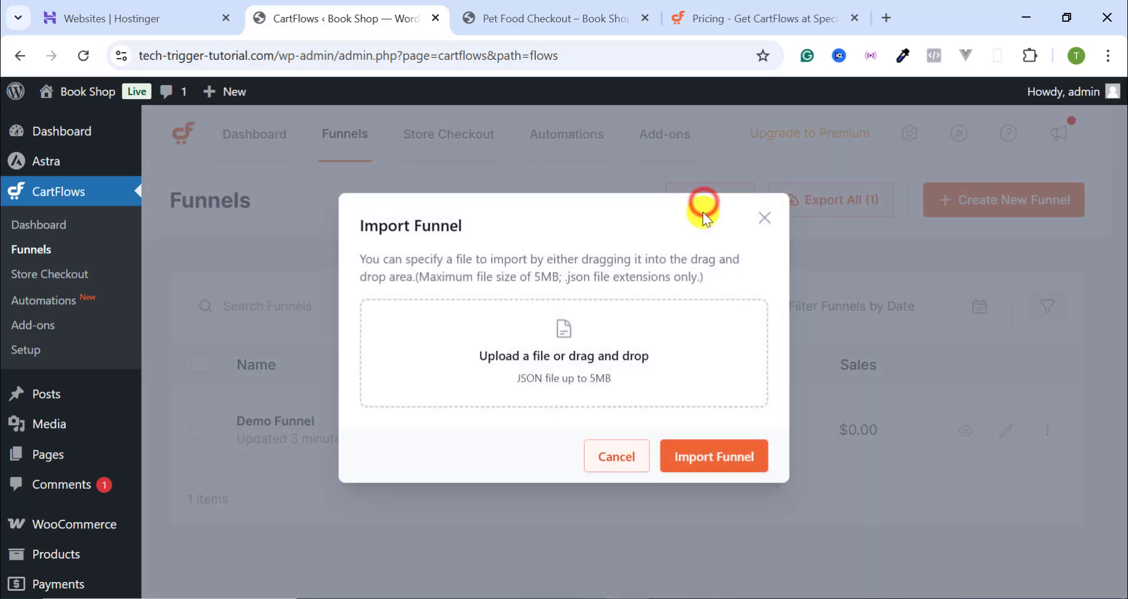
left_click(556, 347)
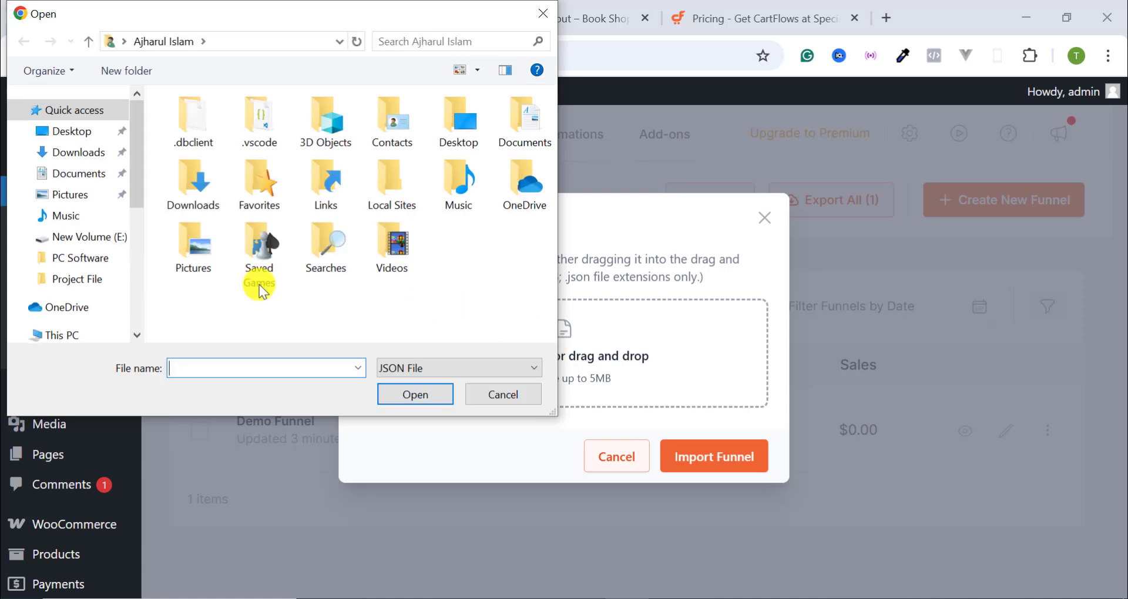
left_click(80, 151)
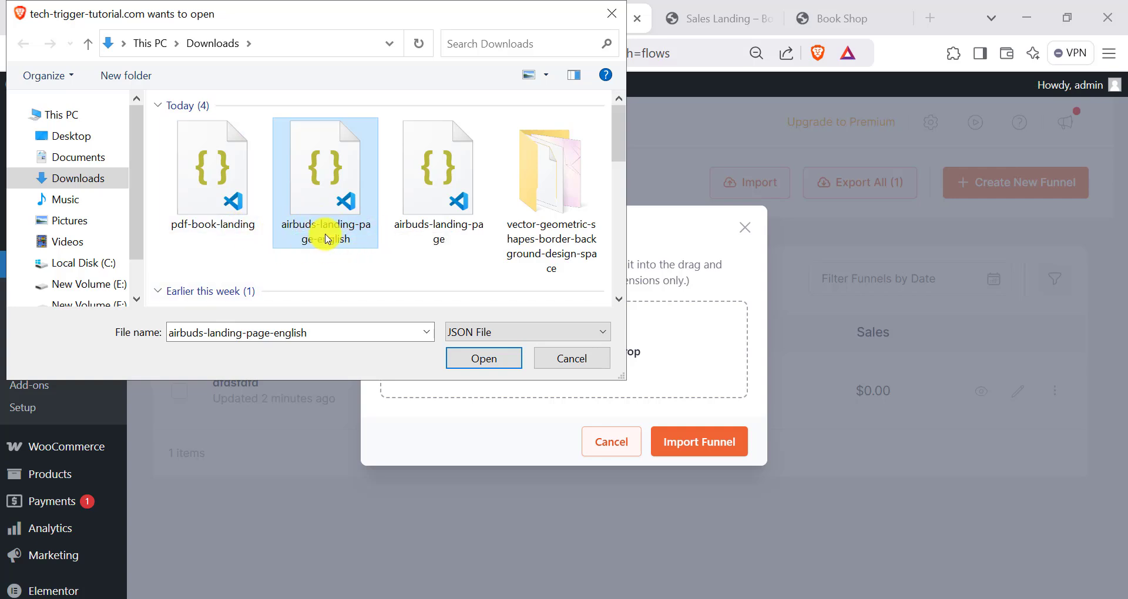
left_click(222, 174)
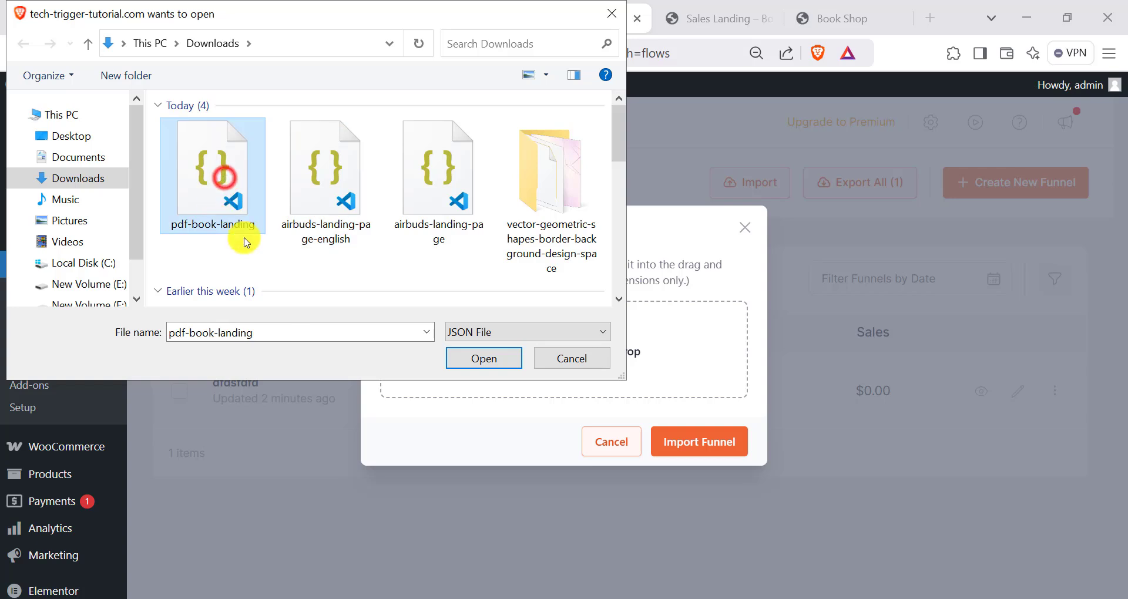
left_click(315, 188)
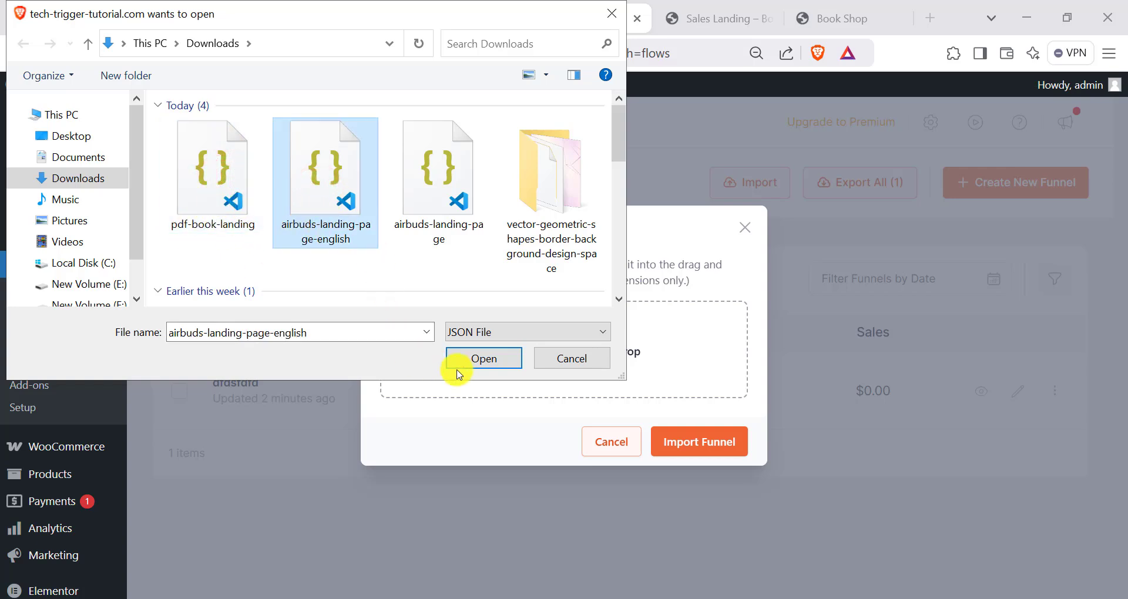
left_click(476, 358)
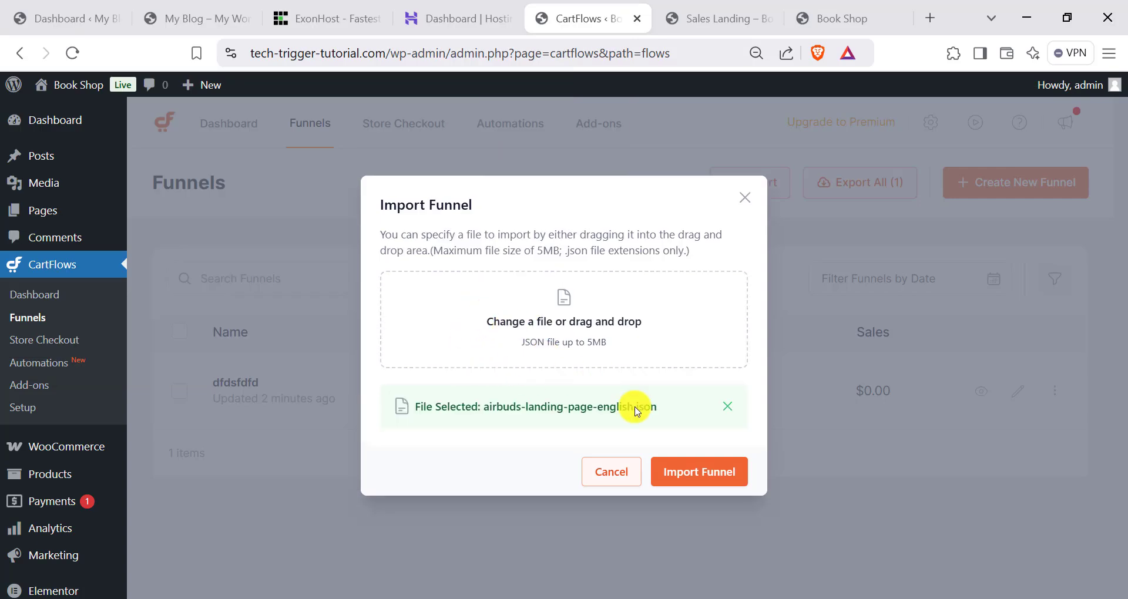
left_click(688, 470)
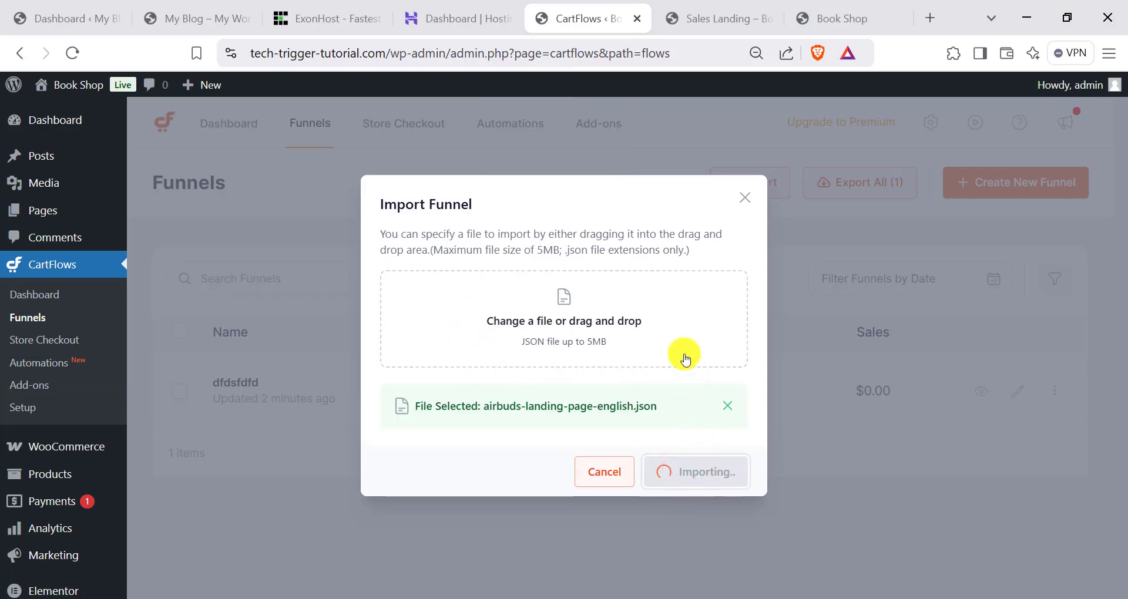
View the live page of the Airbuds Landing Page English funnel and examine its layout, product details and order section.
scroll(317, 329, "down", 1)
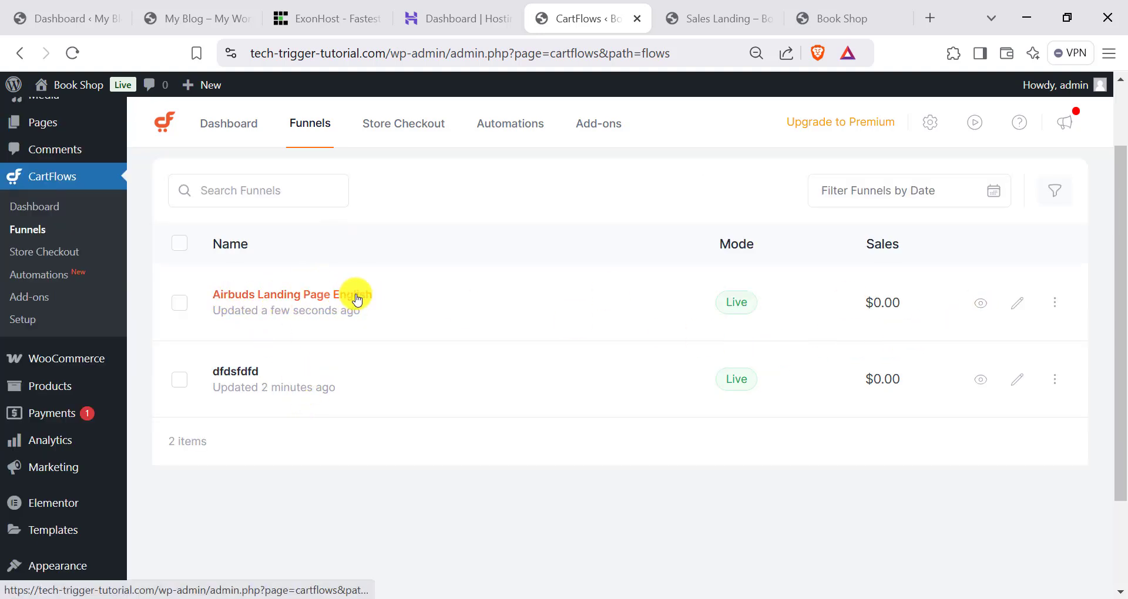
left_click(981, 312)
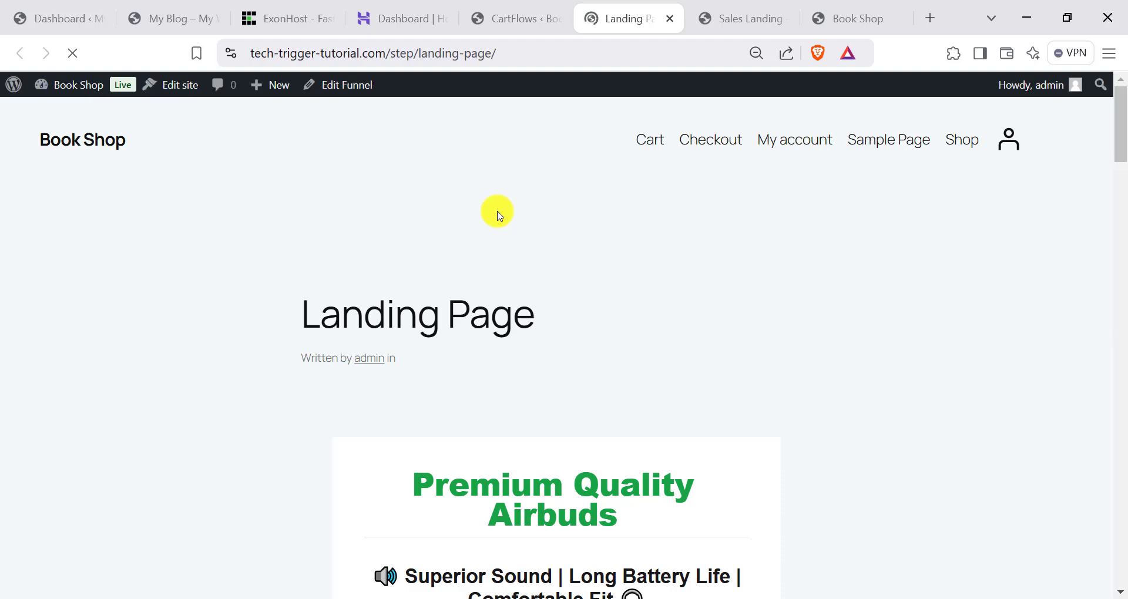
scroll(584, 234, "down", 10)
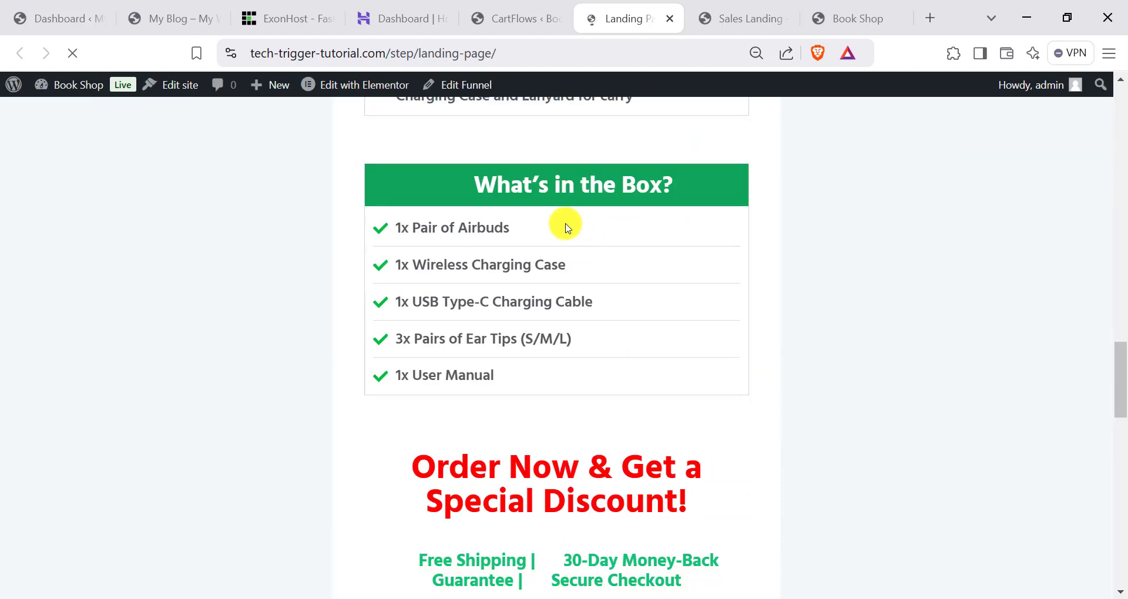
scroll(565, 228, "up", 15)
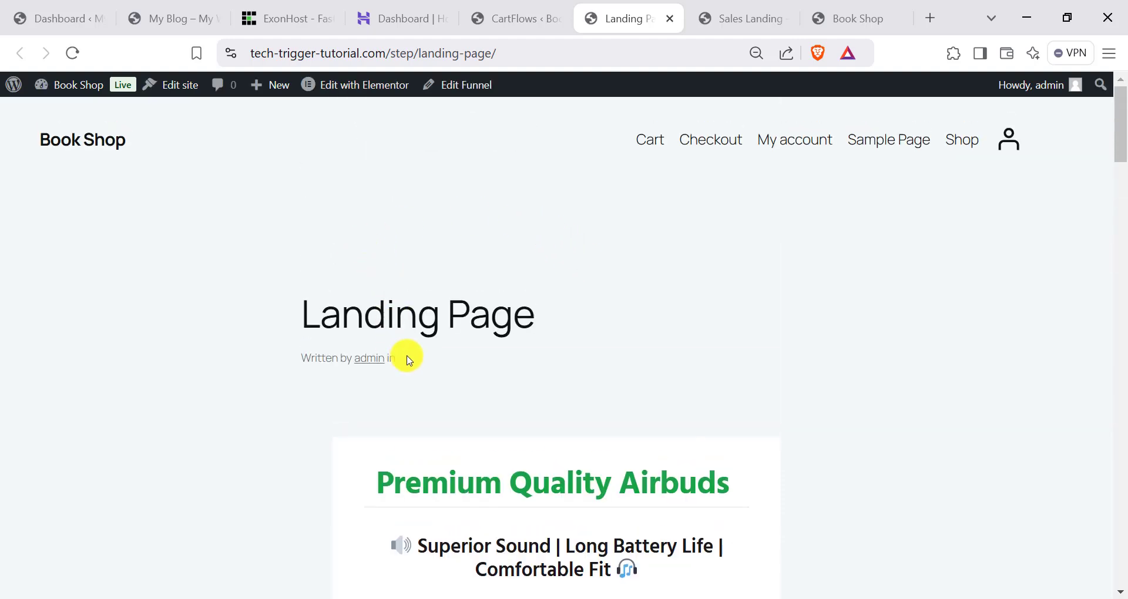
scroll(410, 359, "down", 5)
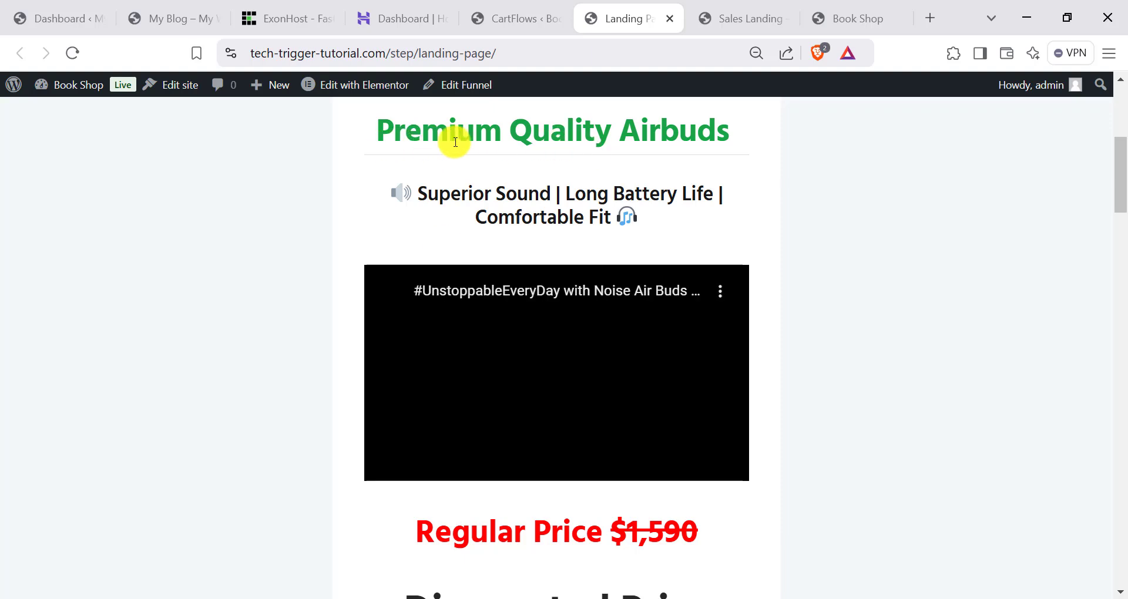
scroll(518, 224, "down", 6)
scroll(517, 206, "down", 12)
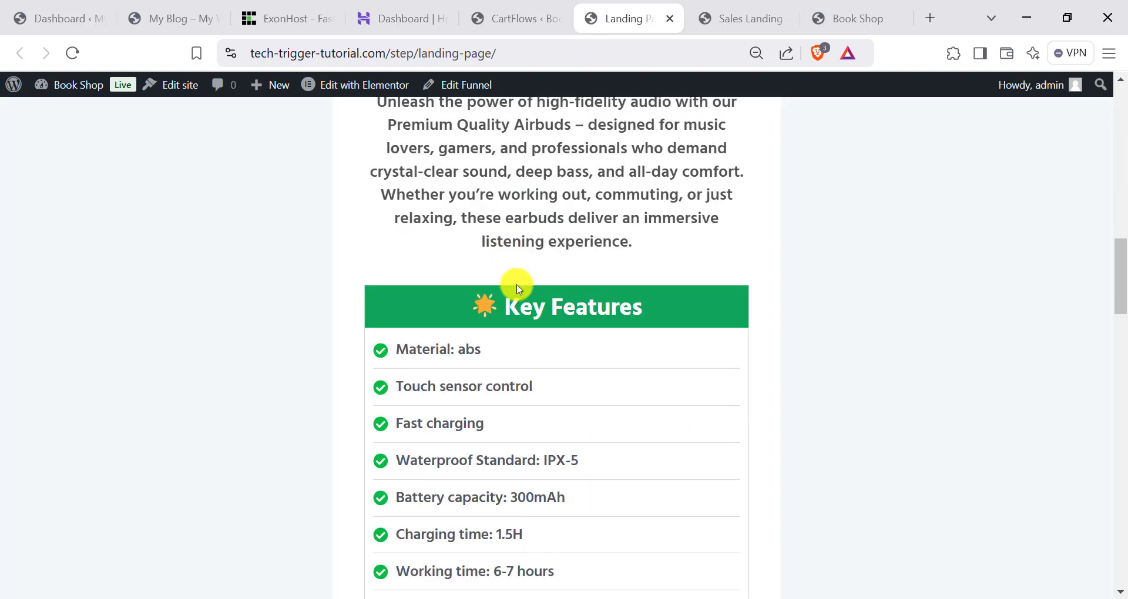
scroll(519, 293, "down", 10)
scroll(521, 297, "up", 7)
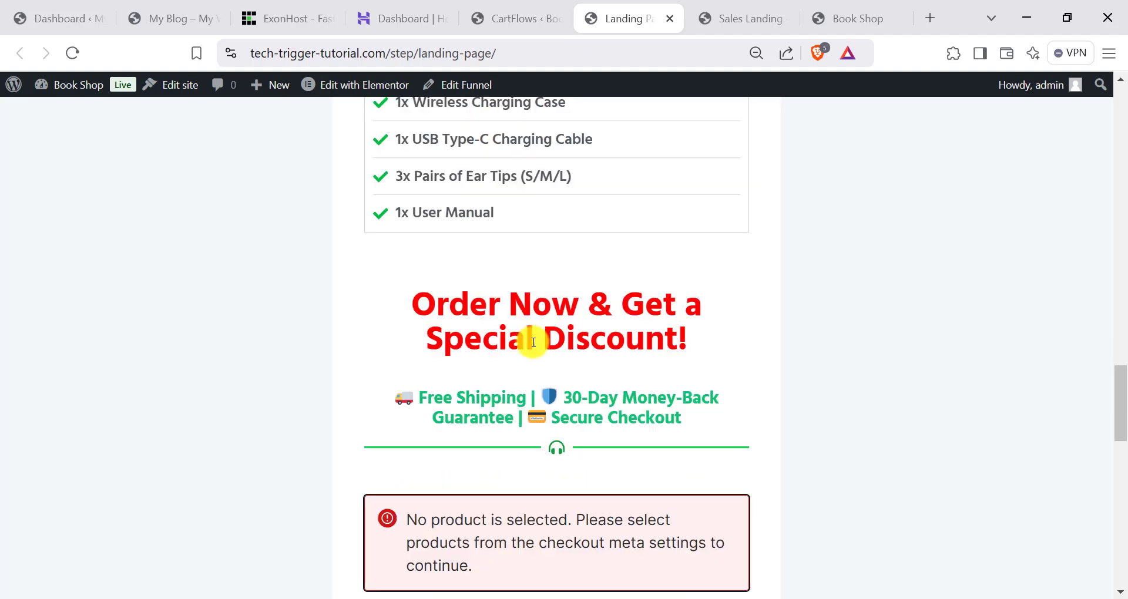
scroll(529, 305, "down", 3)
scroll(586, 357, "up", 20)
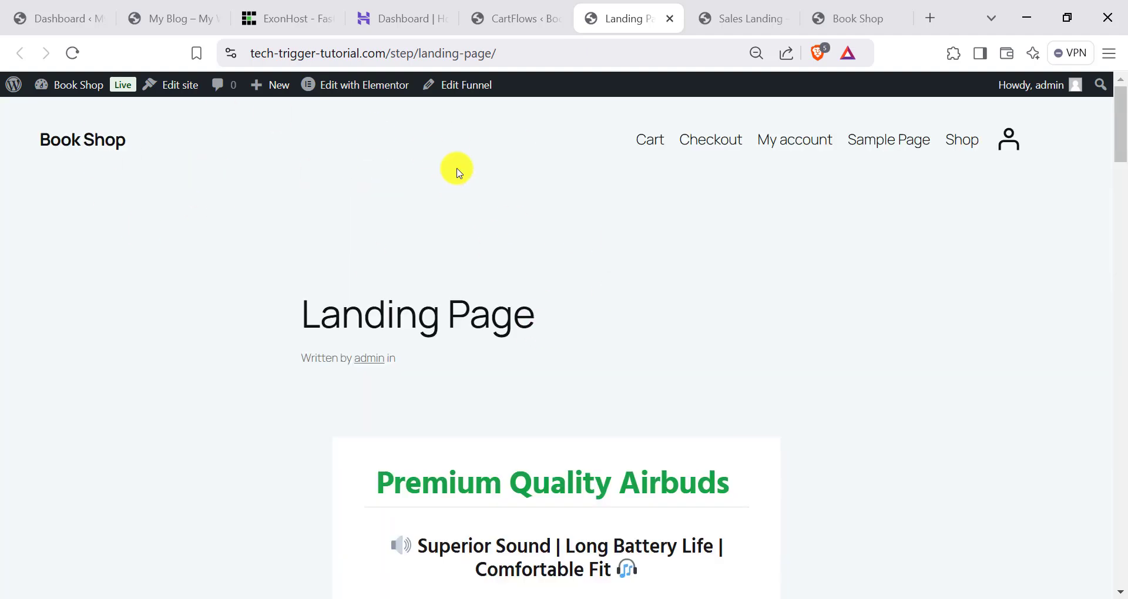
Find the Astra theme by searching new themes for "astra", and install and activate it on the site.
left_click(505, 17)
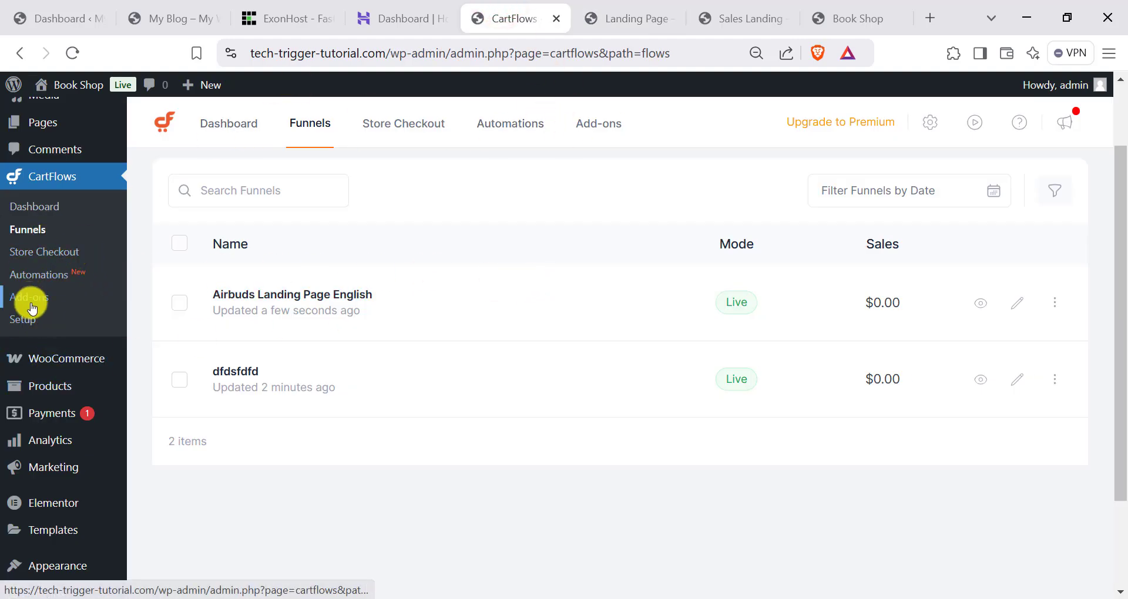
scroll(33, 306, "up", 1)
mouse_move(40, 446)
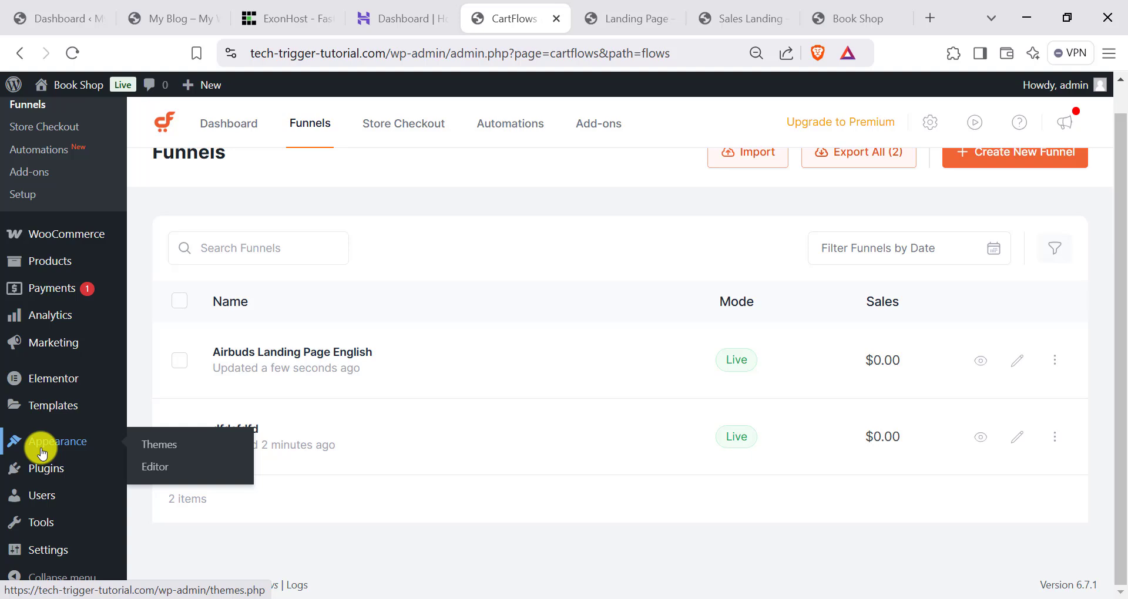
left_click(156, 450)
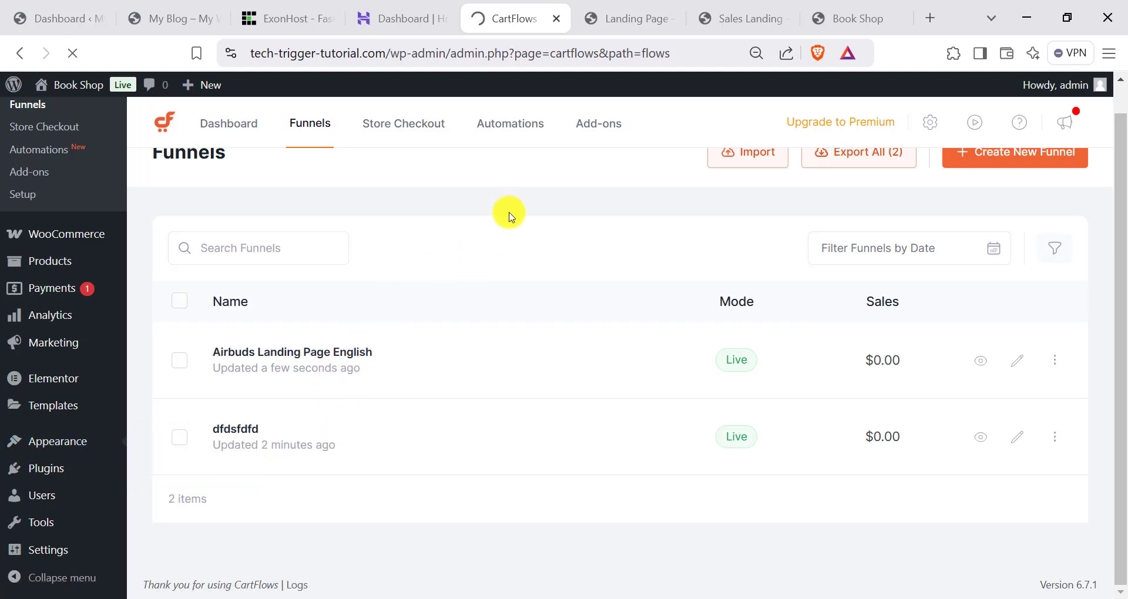
left_click(314, 129)
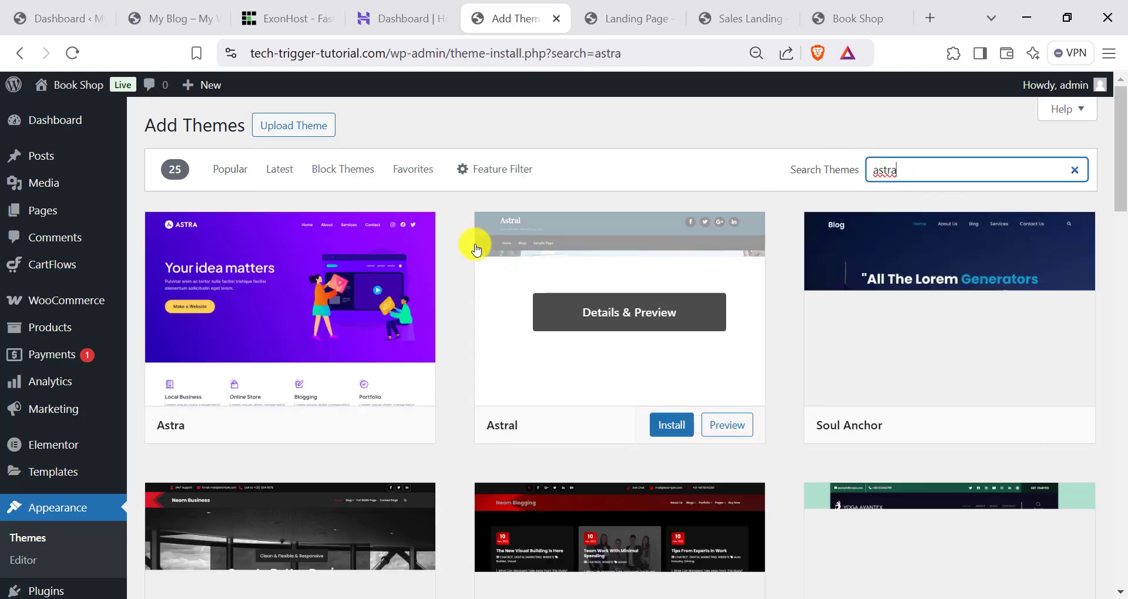
left_click(334, 426)
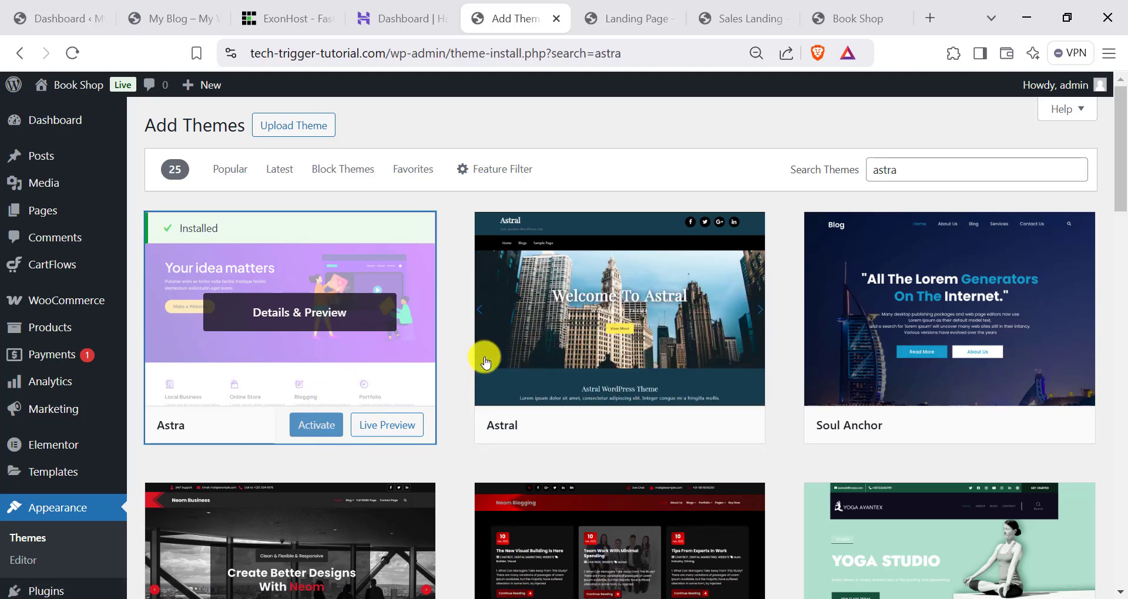
left_click(313, 424)
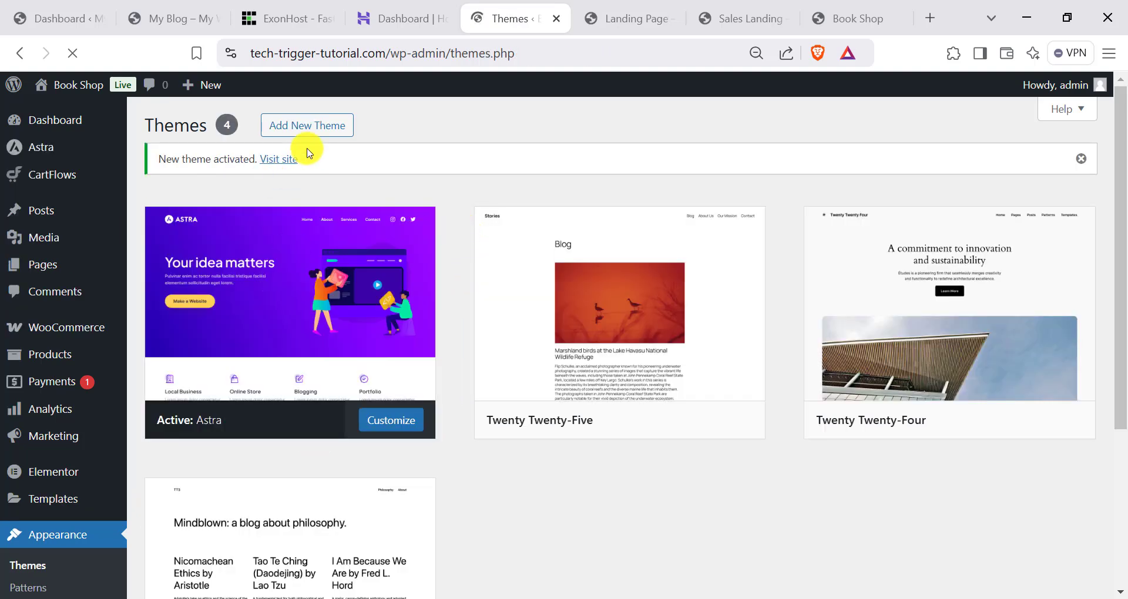
Reload the live airbuds landing page and examine its layout and order section under the Astra theme.
left_click(611, 15)
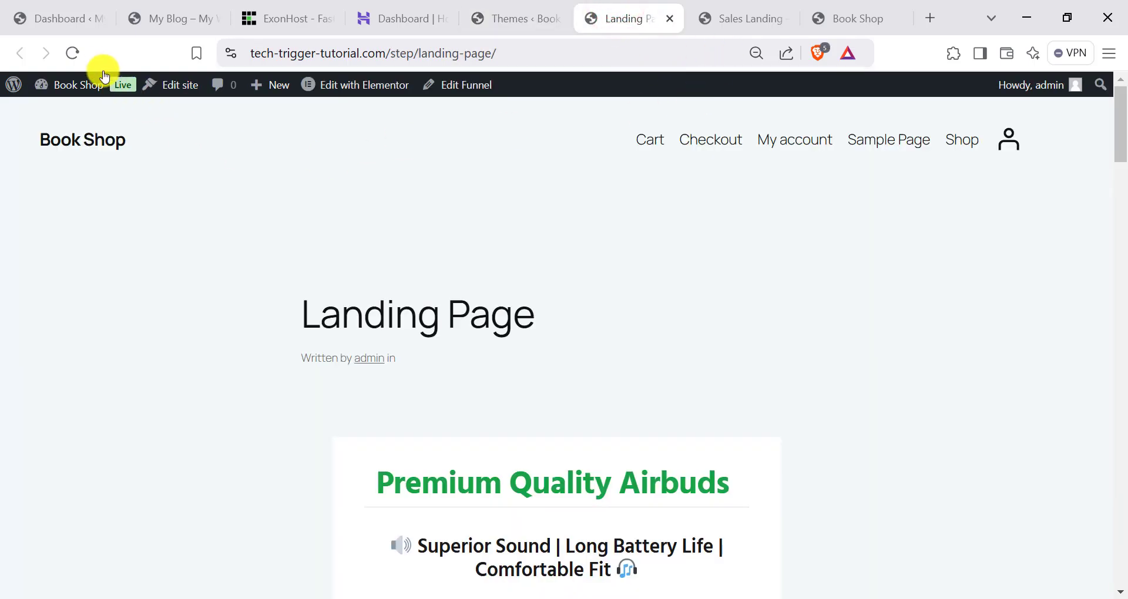
scroll(524, 370, "down", 7)
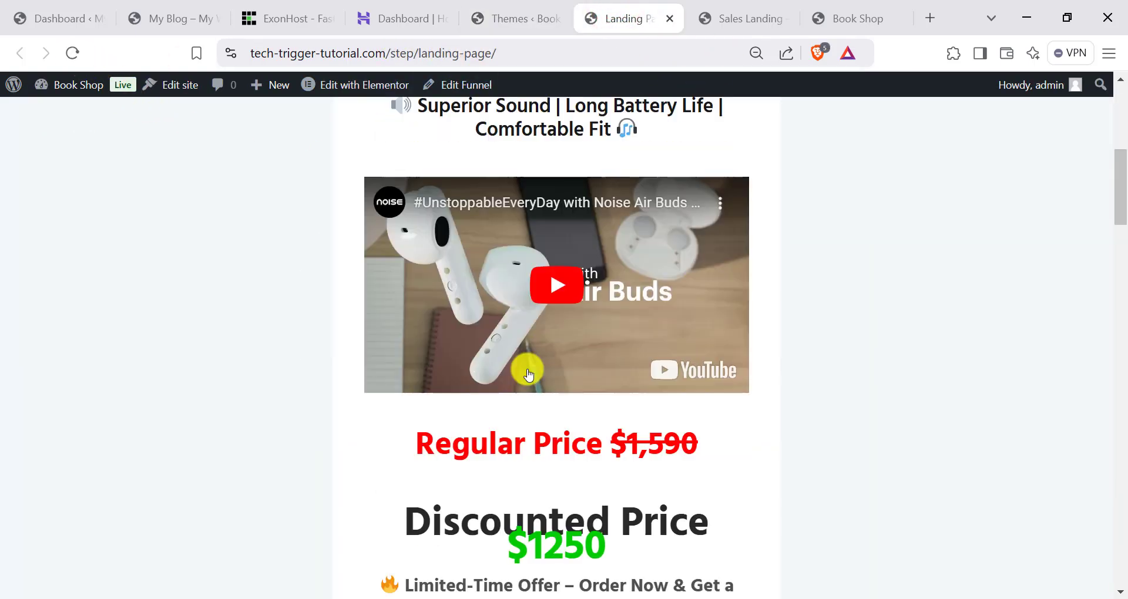
scroll(524, 370, "up", 7)
left_click(74, 53)
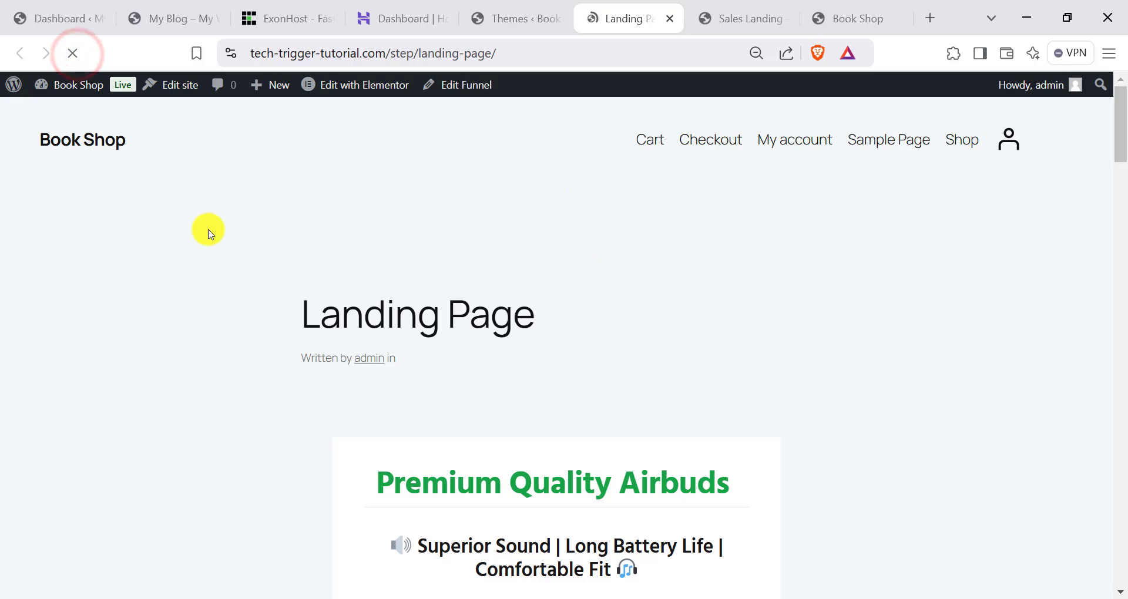
scroll(486, 274, "down", 12)
scroll(489, 301, "down", 6)
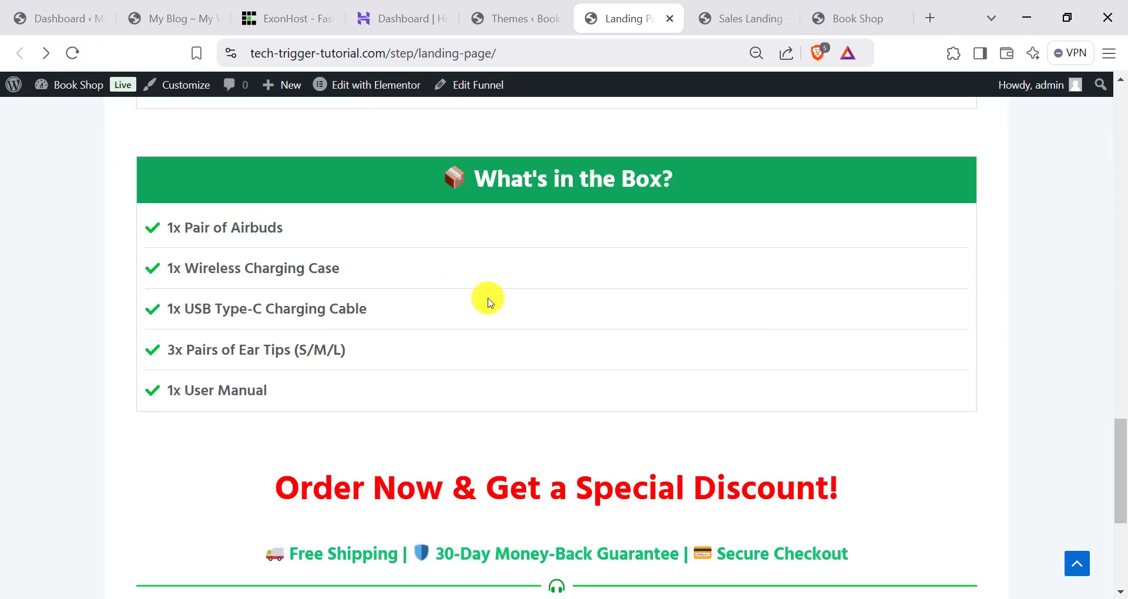
scroll(486, 300, "up", 15)
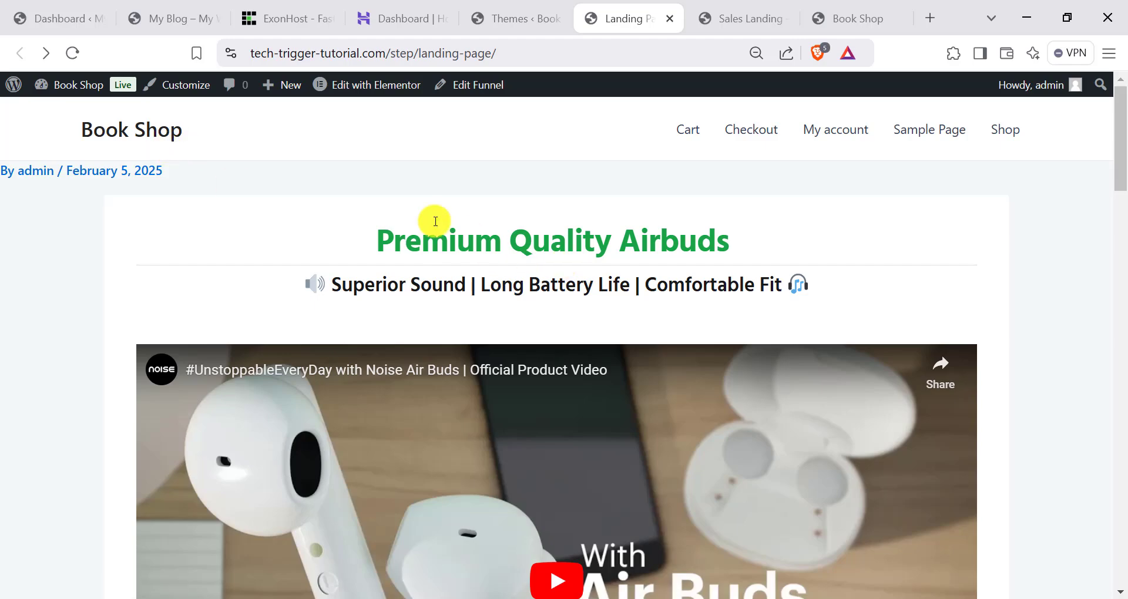
scroll(461, 219, "down", 20)
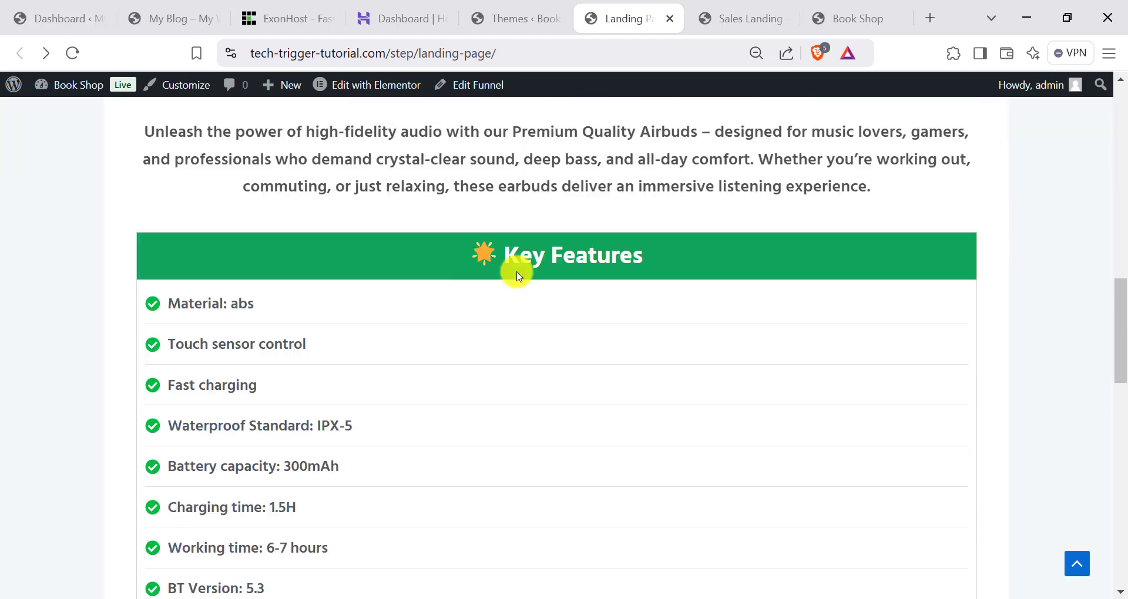
scroll(512, 281, "down", 8)
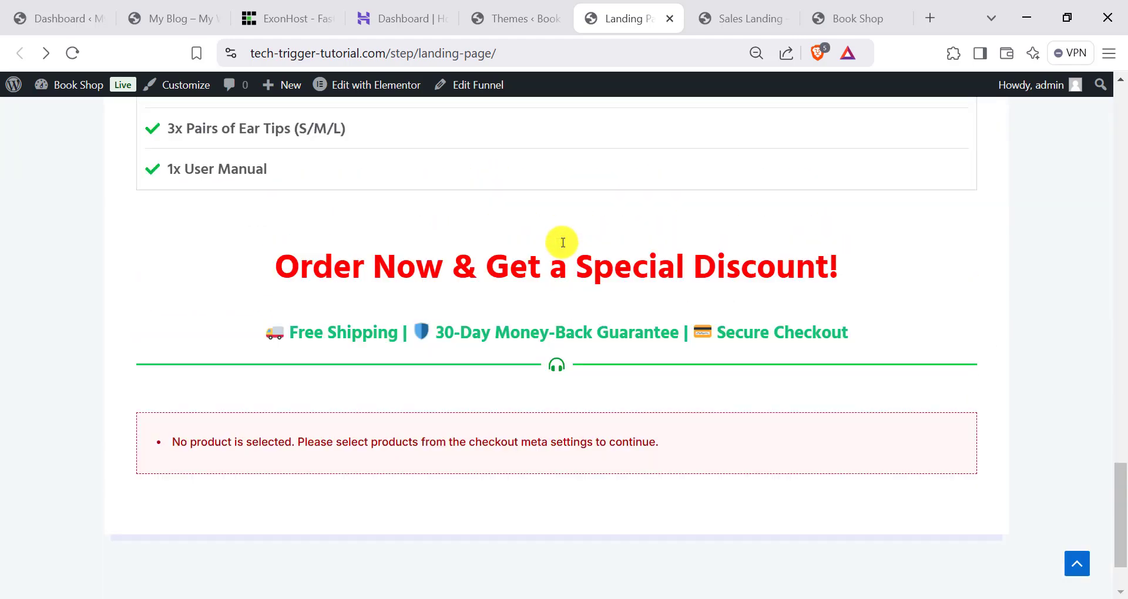
scroll(287, 386, "down", 2)
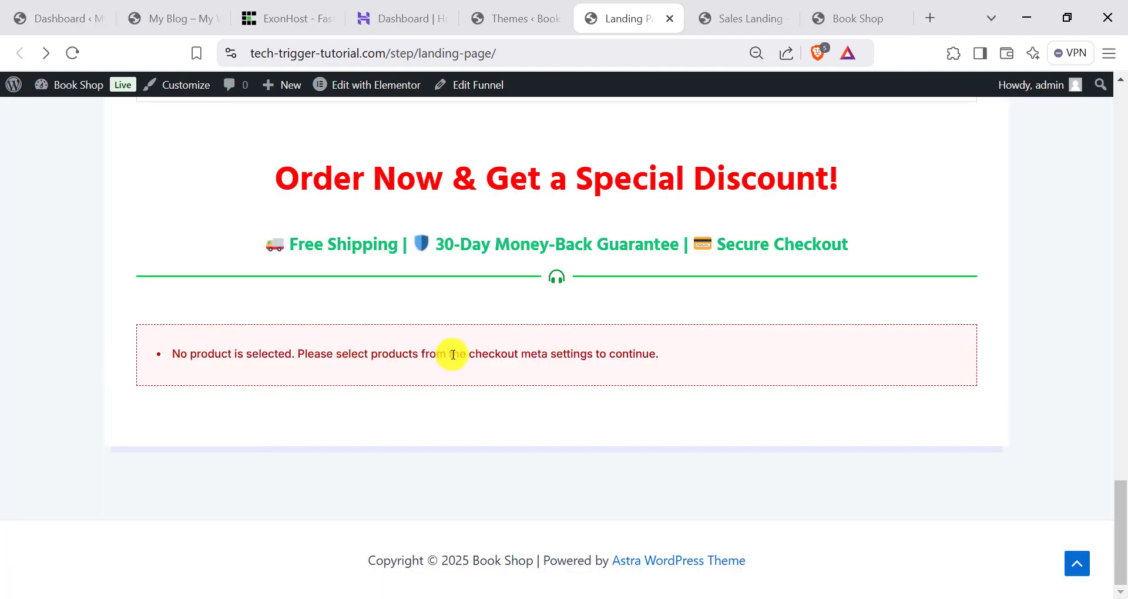
scroll(485, 350, "up", 20)
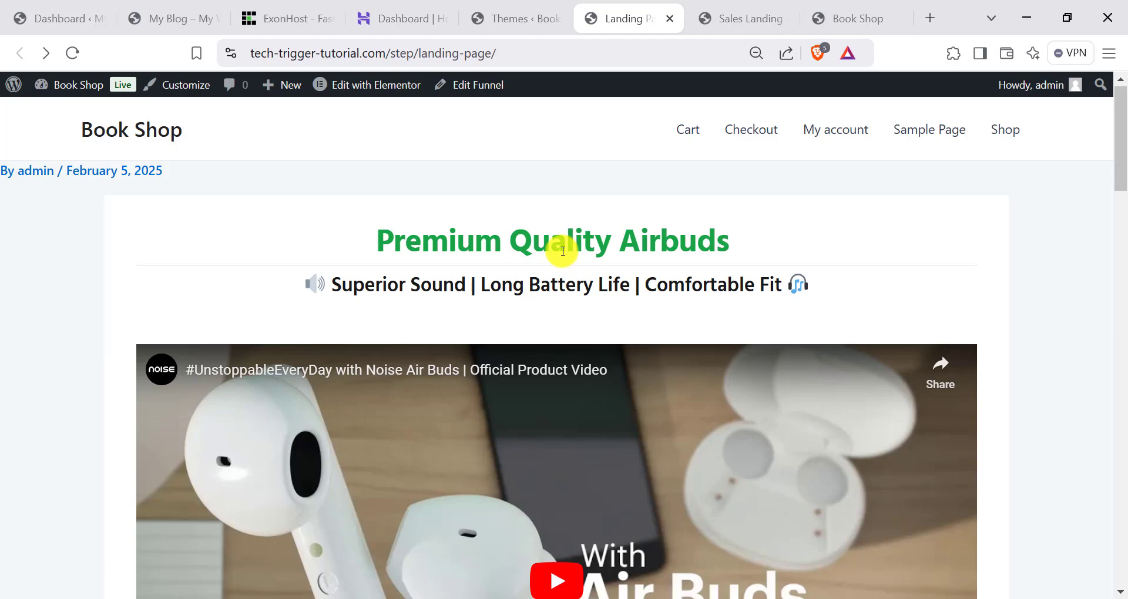
scroll(562, 252, "down", 20)
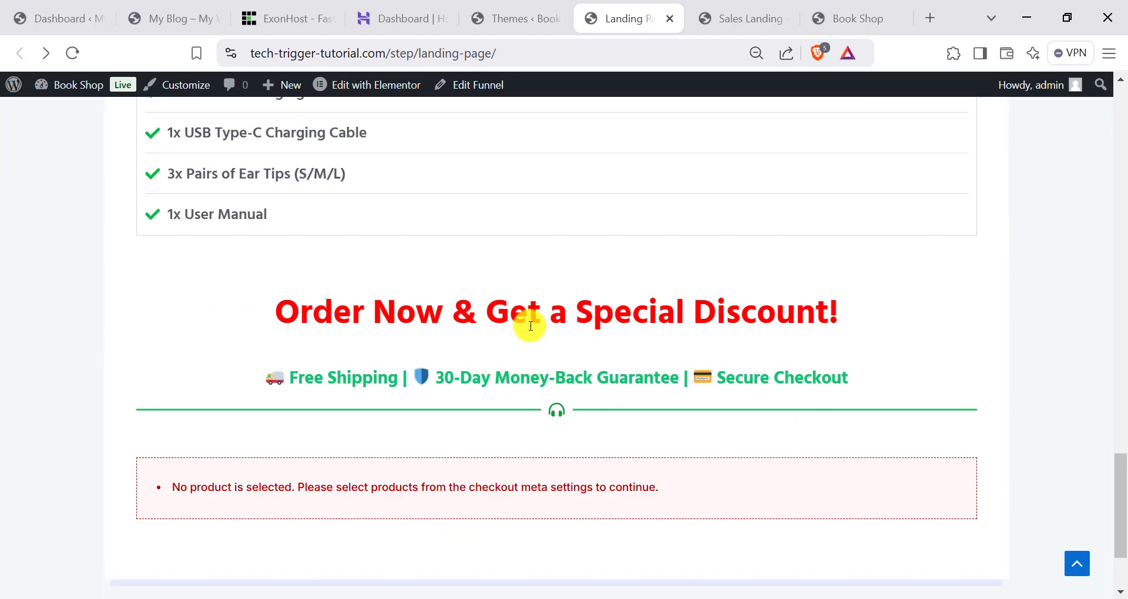
Return to the site admin and open the list of all store products.
left_click(495, 18)
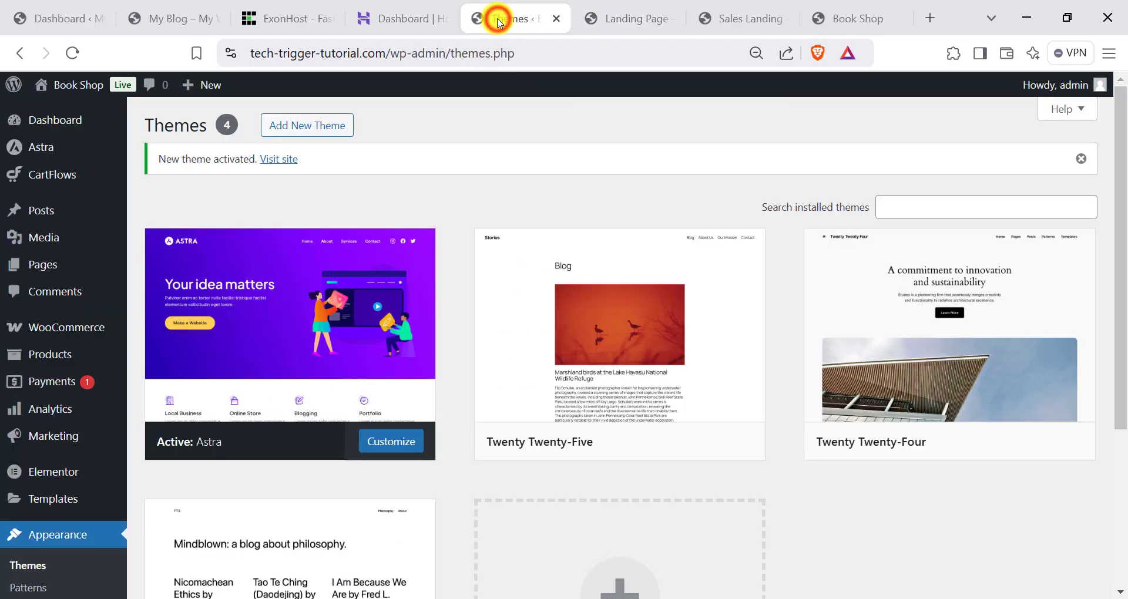
scroll(29, 387, "down", 2)
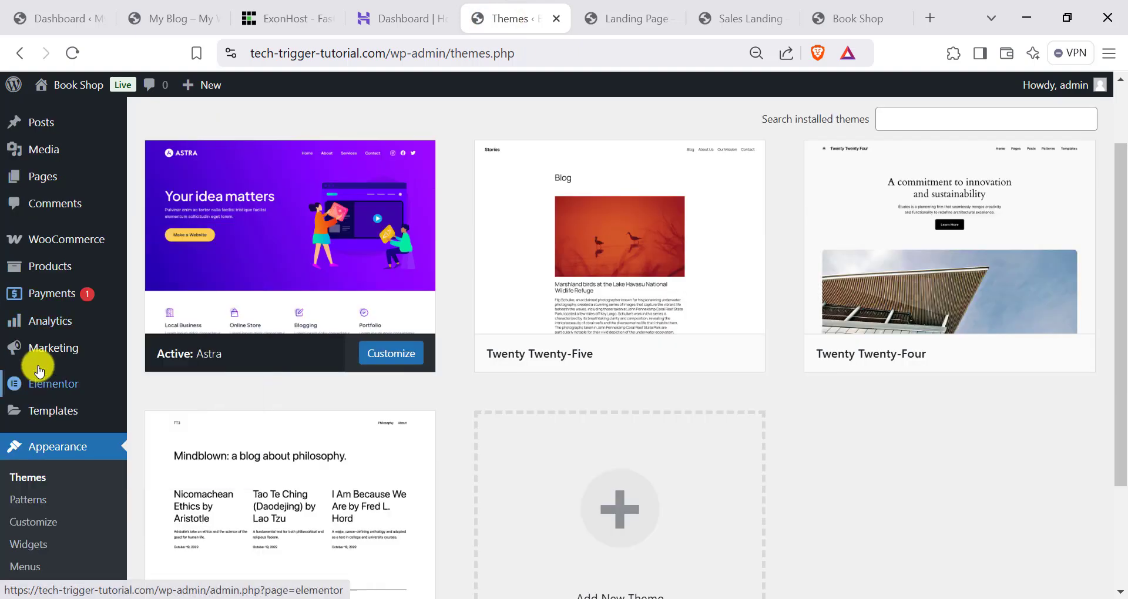
mouse_move(37, 282)
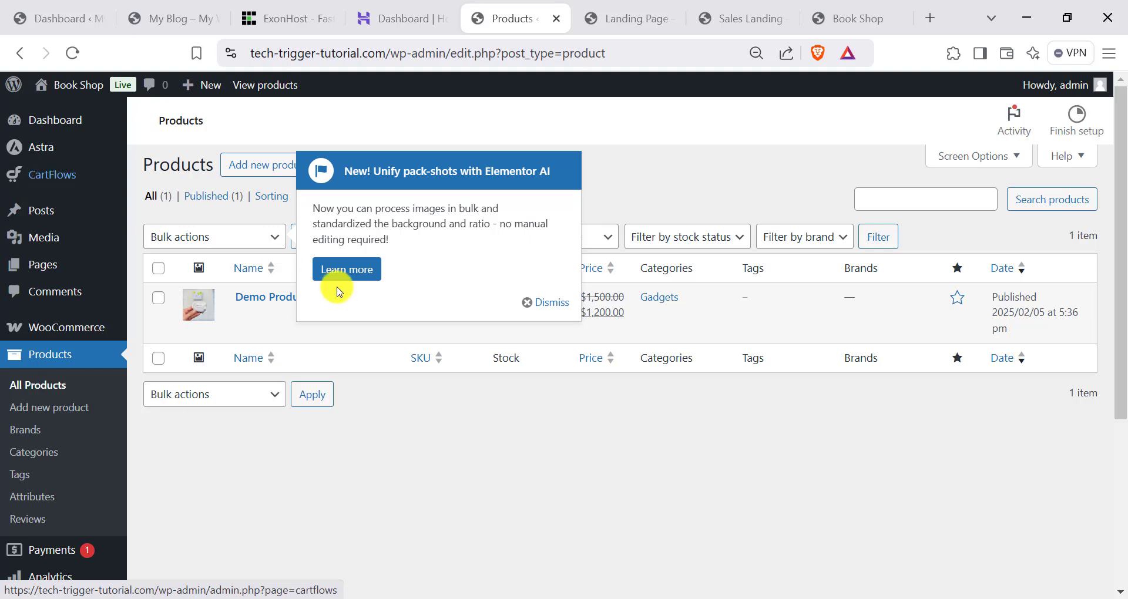
Dismiss the Elementor AI notice and open the Airbuds Landing Page English funnel in CartFlows to view its steps.
left_click(542, 305)
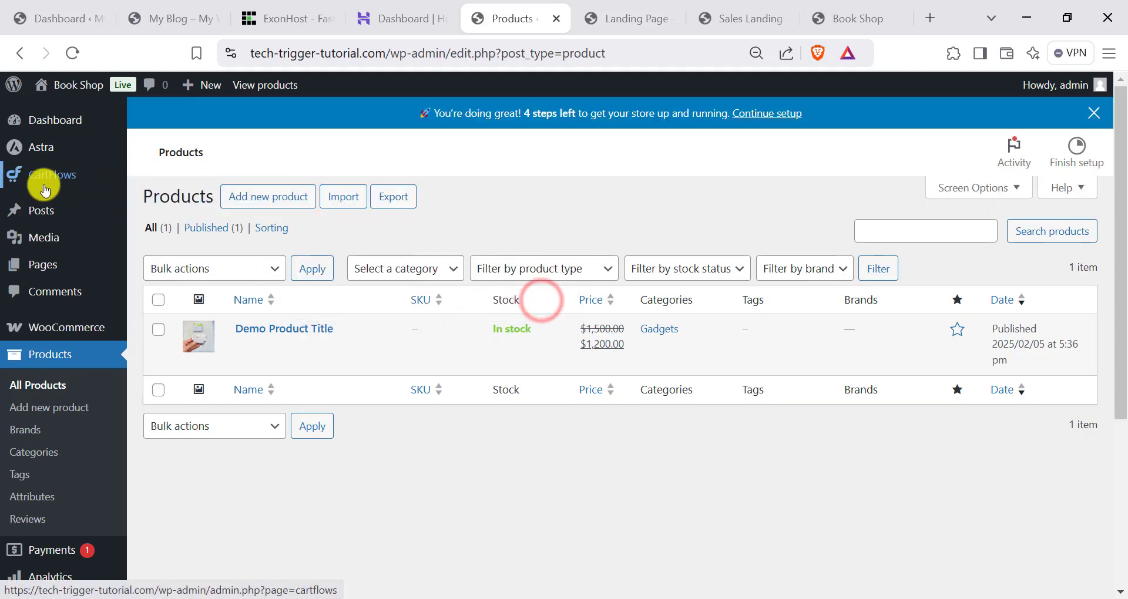
mouse_move(70, 179)
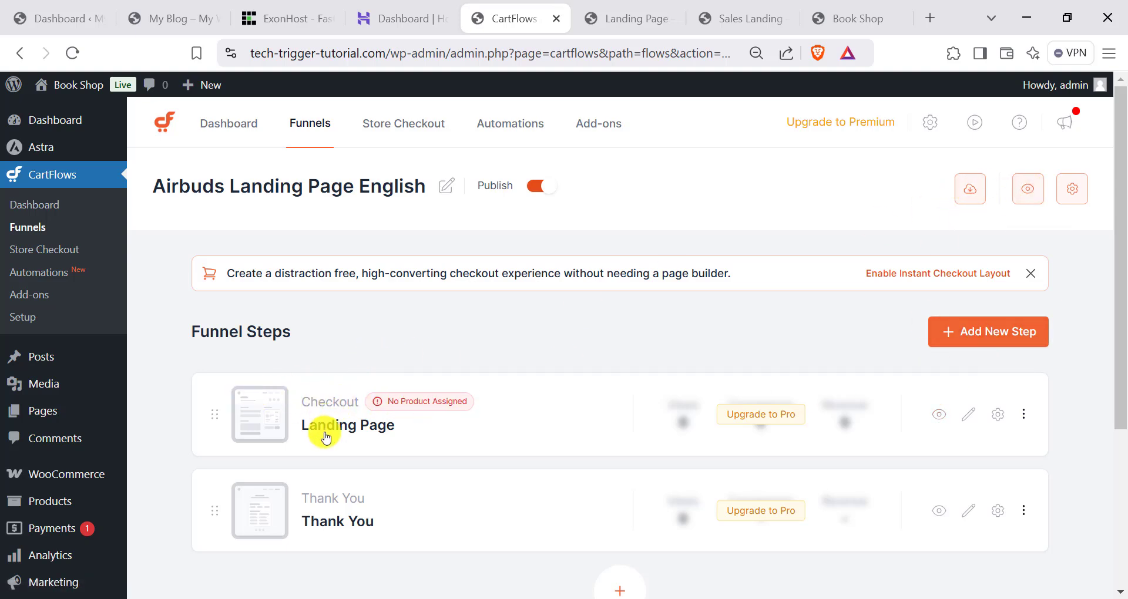
scroll(388, 477, "down", 2)
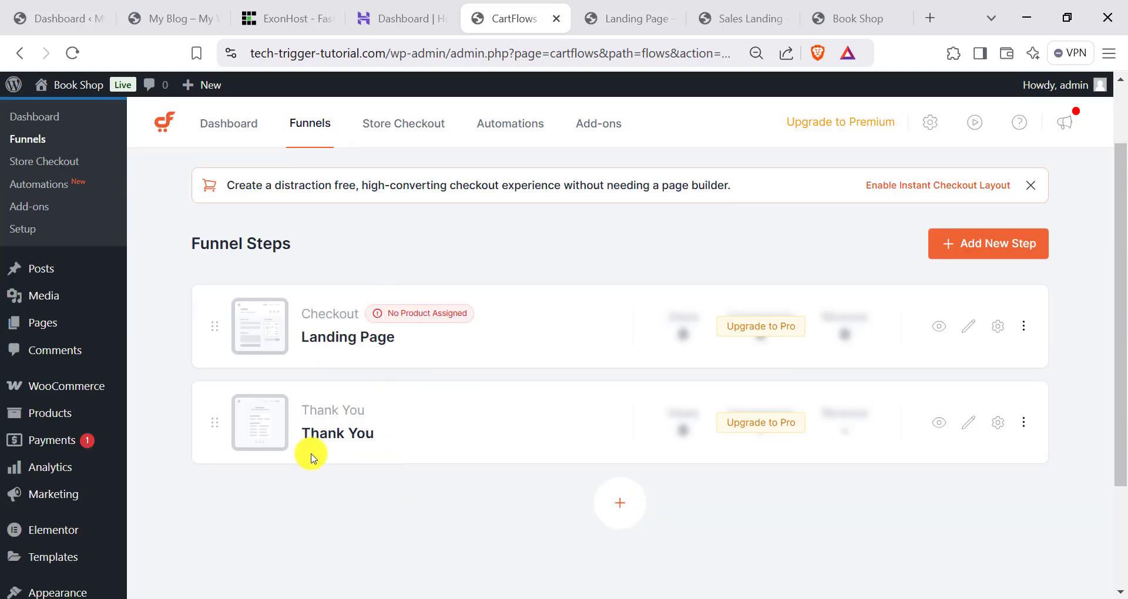
scroll(540, 423, "up", 2)
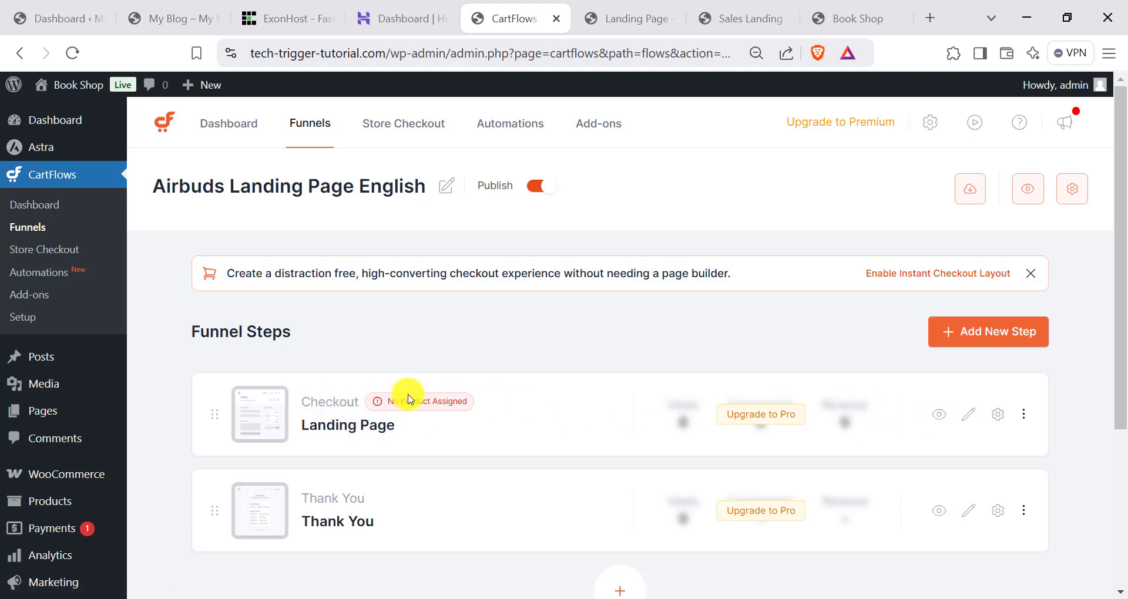
In the funnel's Landing Page checkout step, find Demo Product Title by searching for "demo" and add it as the checkout product.
left_click(996, 416)
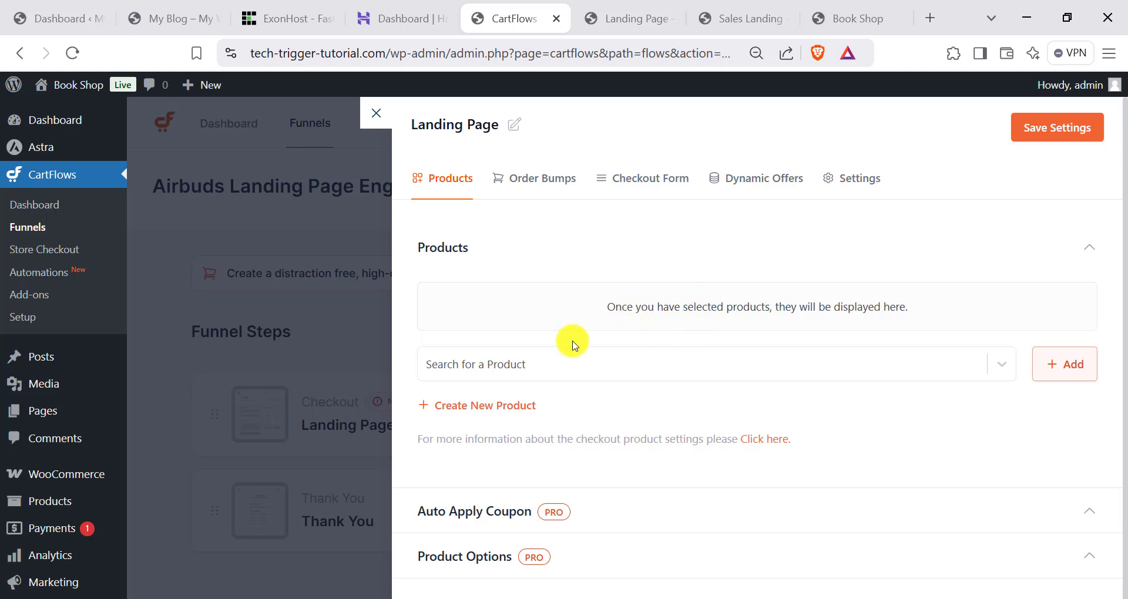
left_click(746, 365)
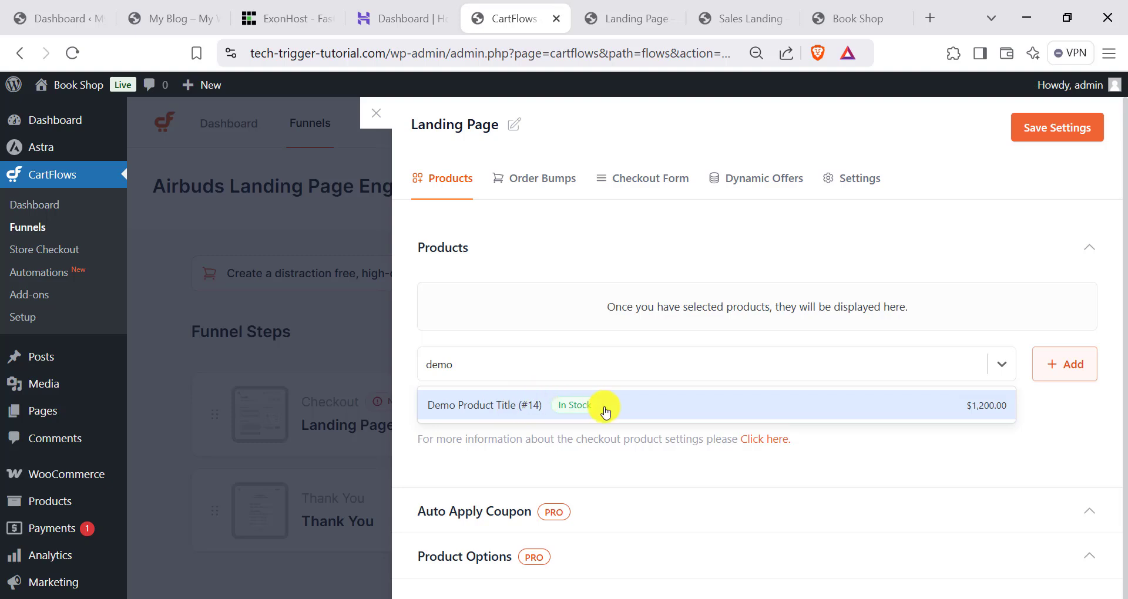
left_click(515, 408)
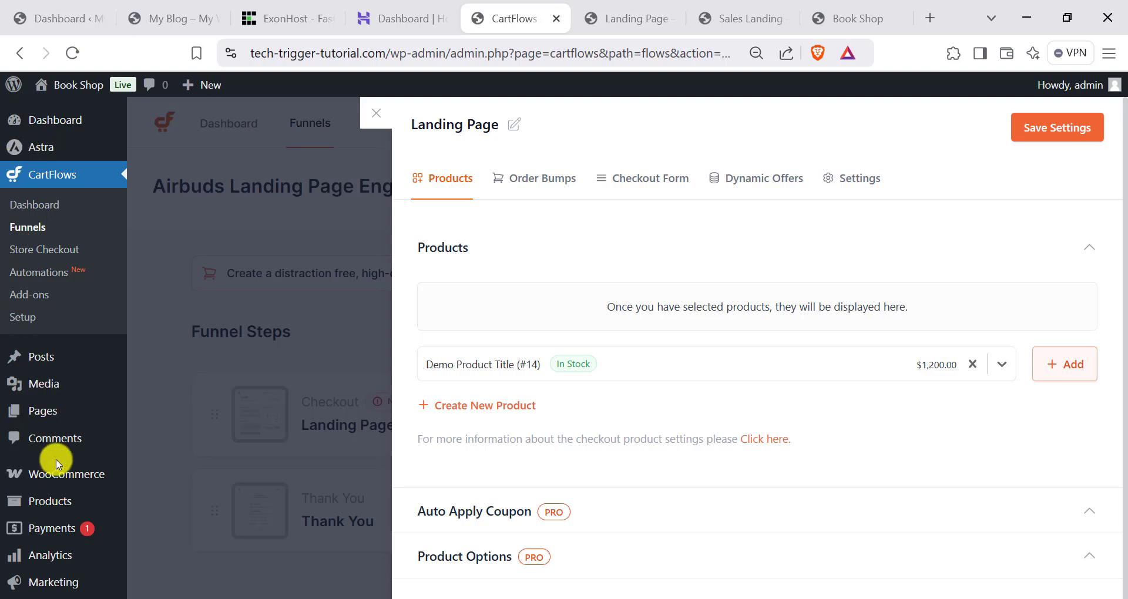
left_click(1067, 357)
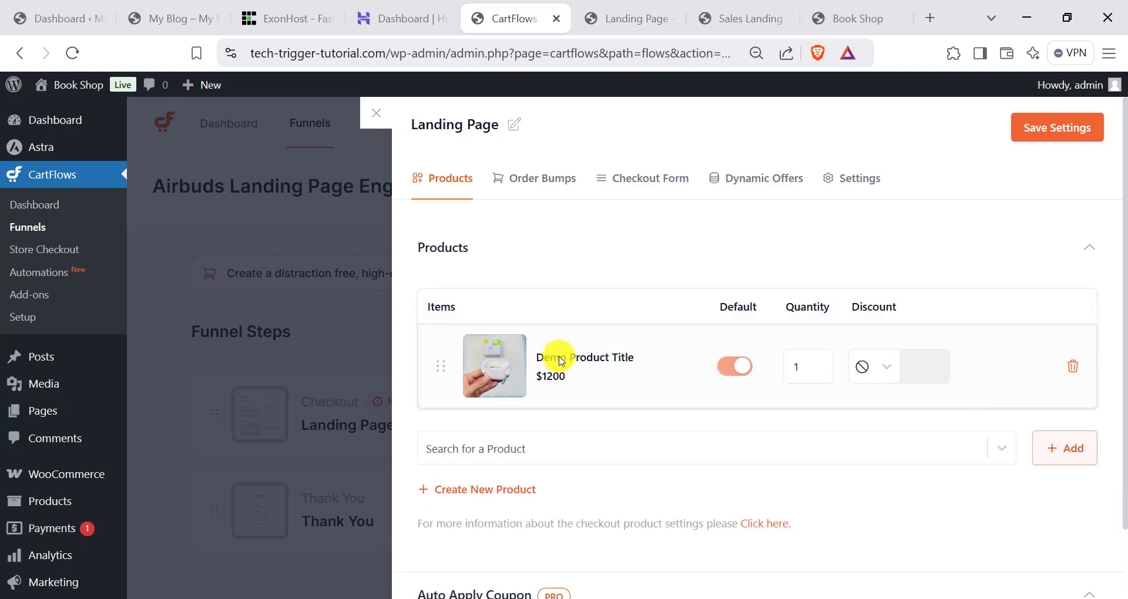
Check the discount types offered for the added product and save the checkout step's settings with no discount.
left_click(862, 368)
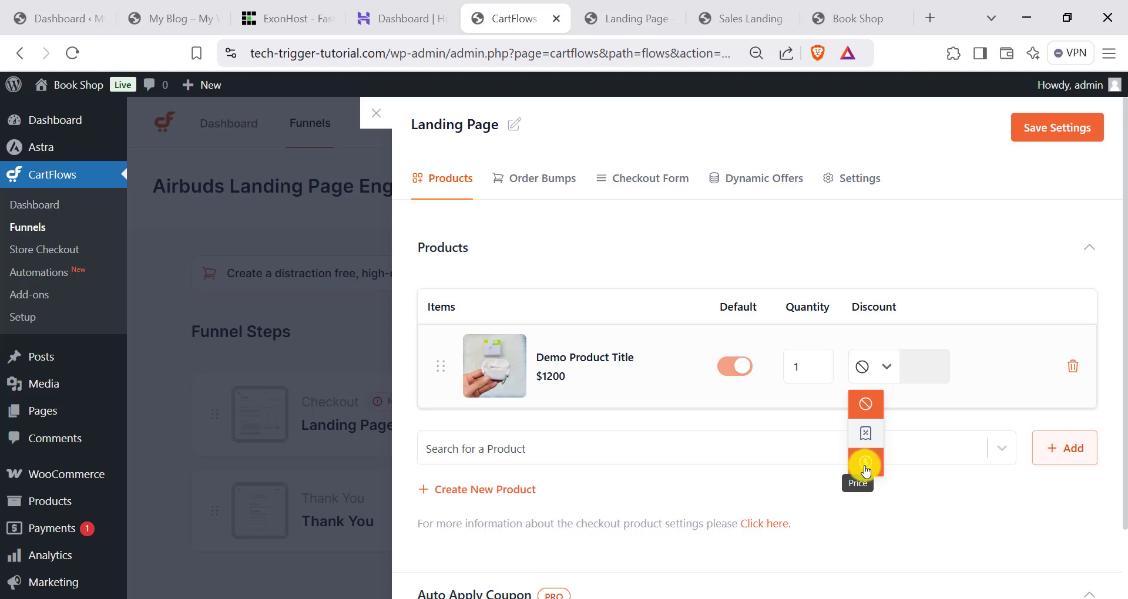
left_click(925, 369)
scroll(616, 453, "down", 2)
scroll(823, 293, "up", 2)
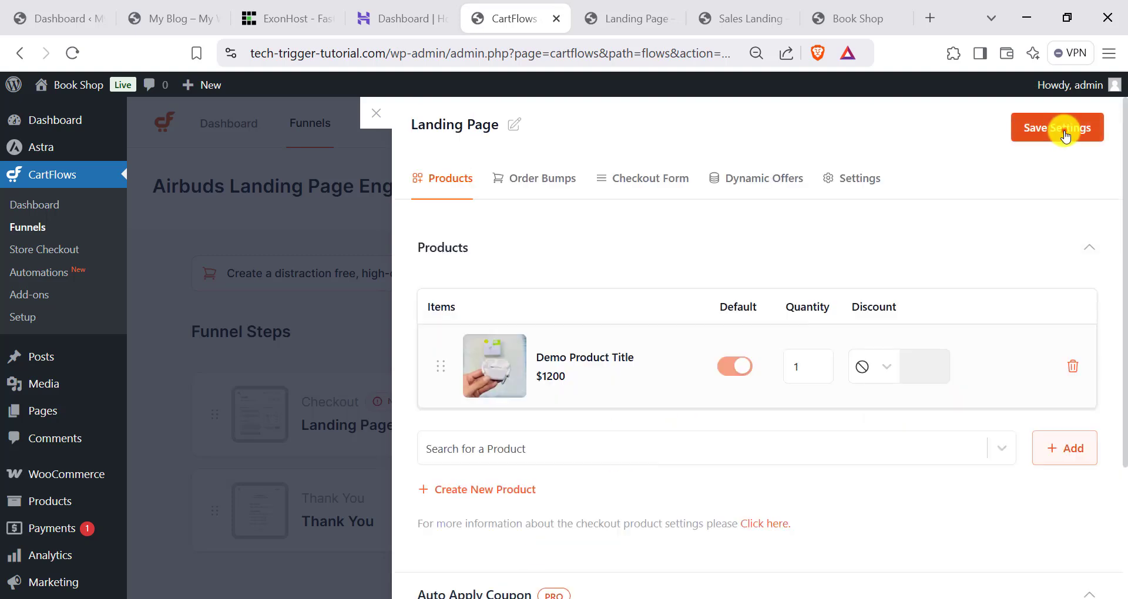
left_click(1064, 134)
Reload the live airbuds landing page and examine the checkout form's customer fields and order summary.
left_click(621, 12)
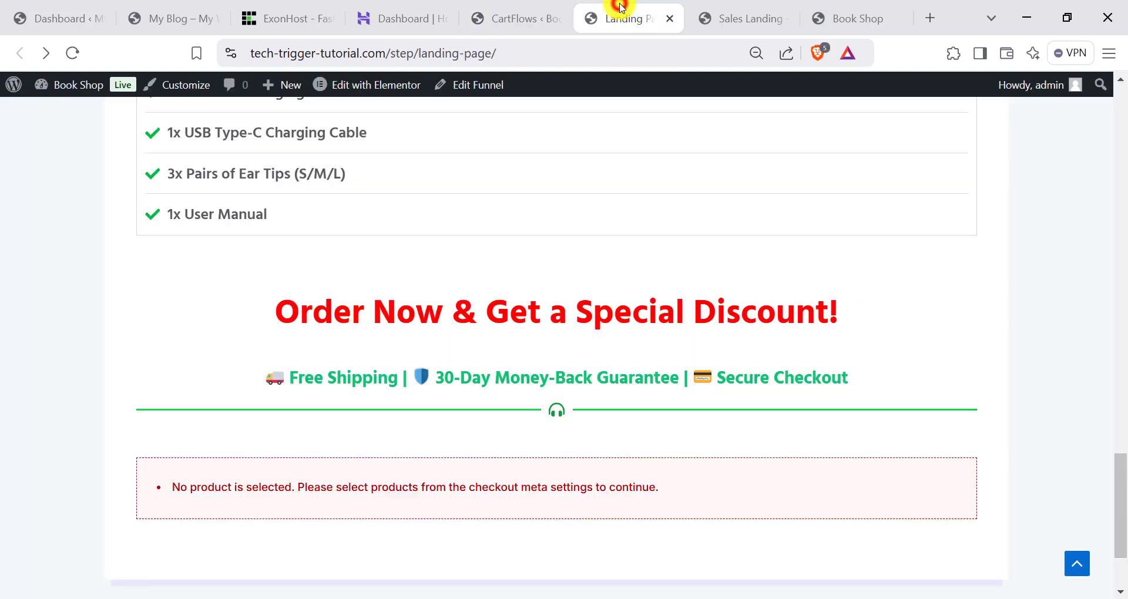
left_click(71, 53)
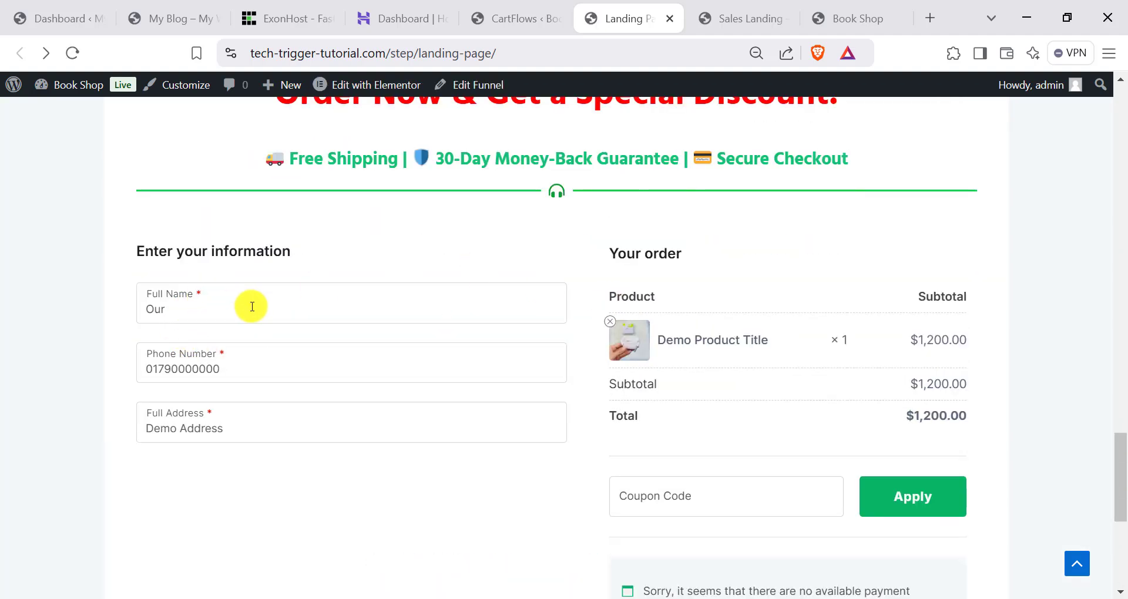
left_click(191, 315)
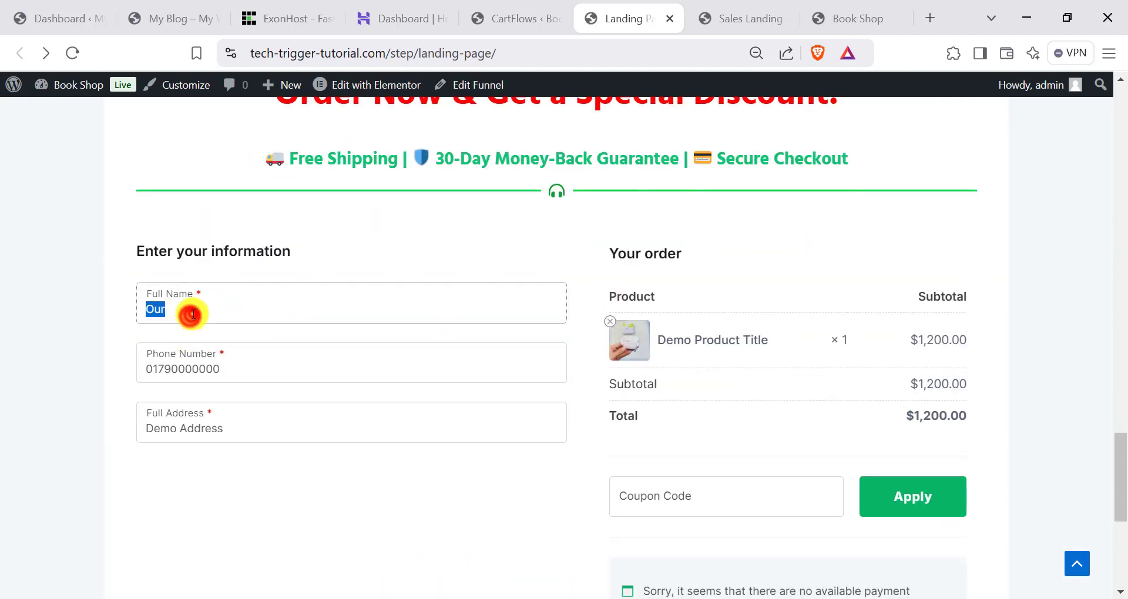
double_click(252, 365)
triple_click(207, 424)
scroll(258, 411, "down", 1)
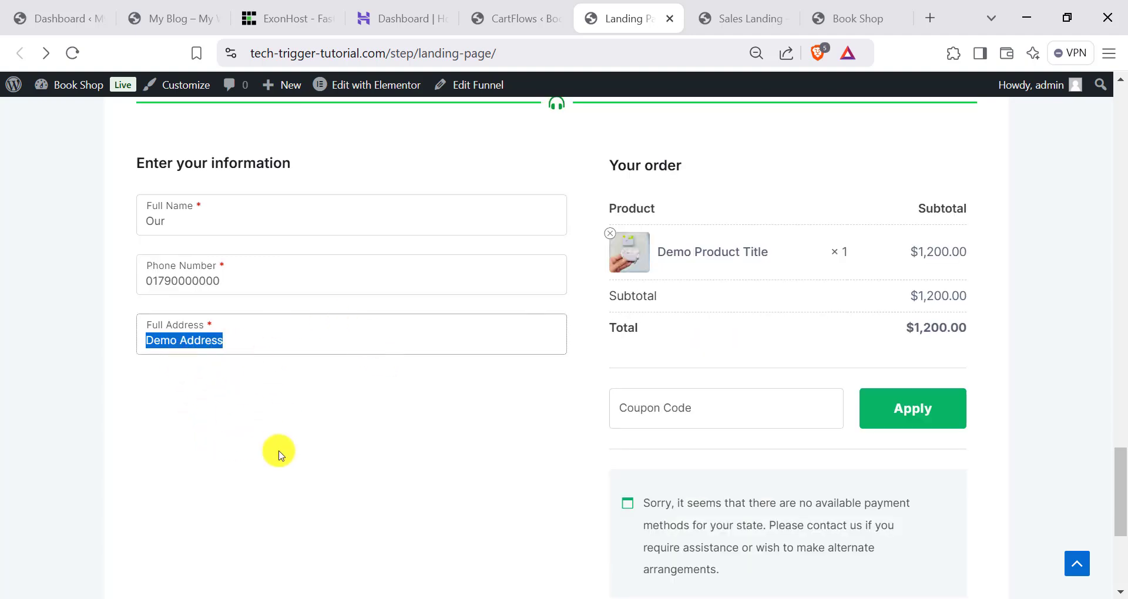
Examine the Landing Page step's checkout form settings, comparing the coupon field option with the live page.
left_click(502, 14)
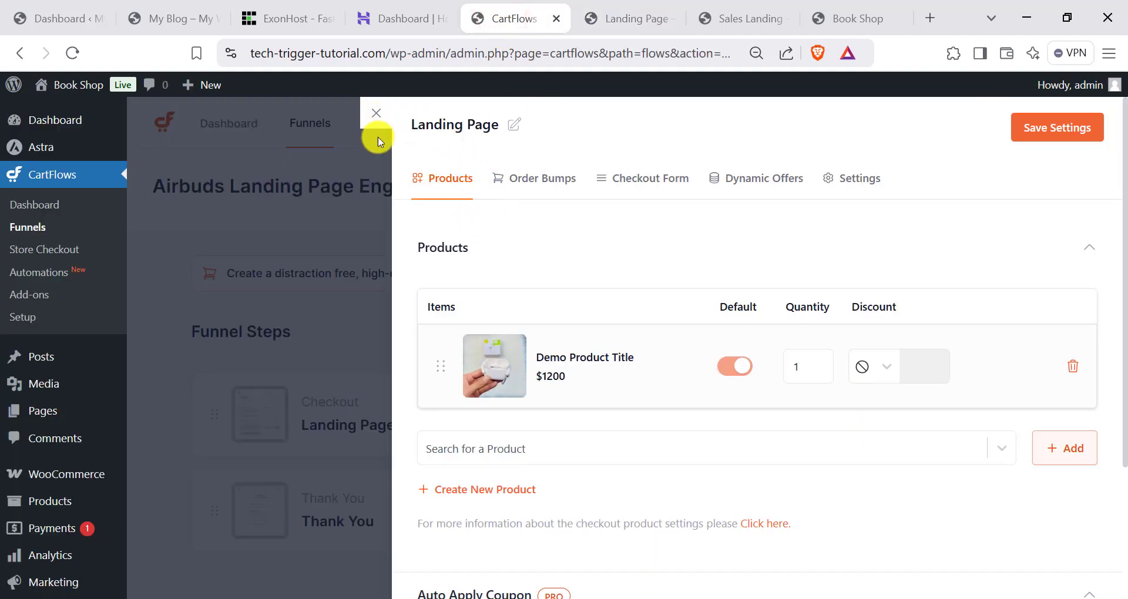
left_click(624, 182)
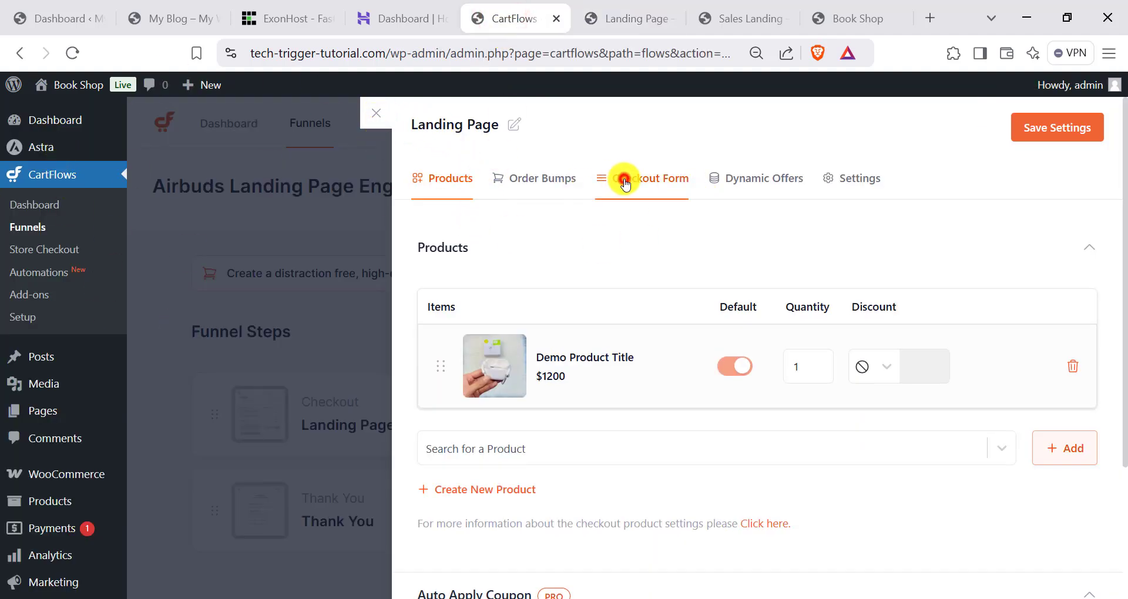
scroll(637, 236, "down", 2)
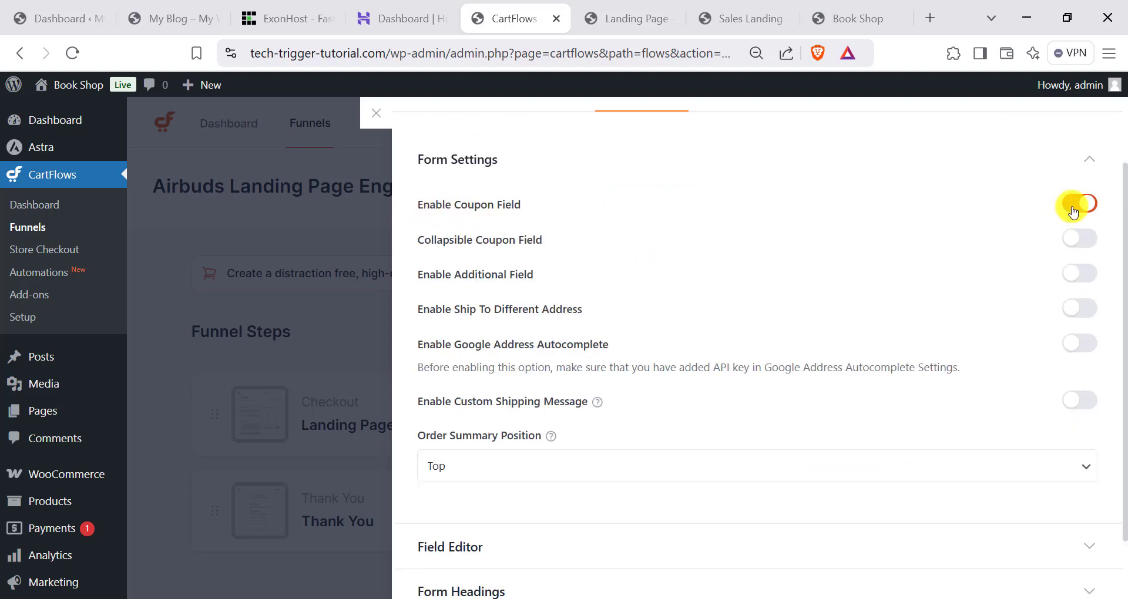
left_click(600, 19)
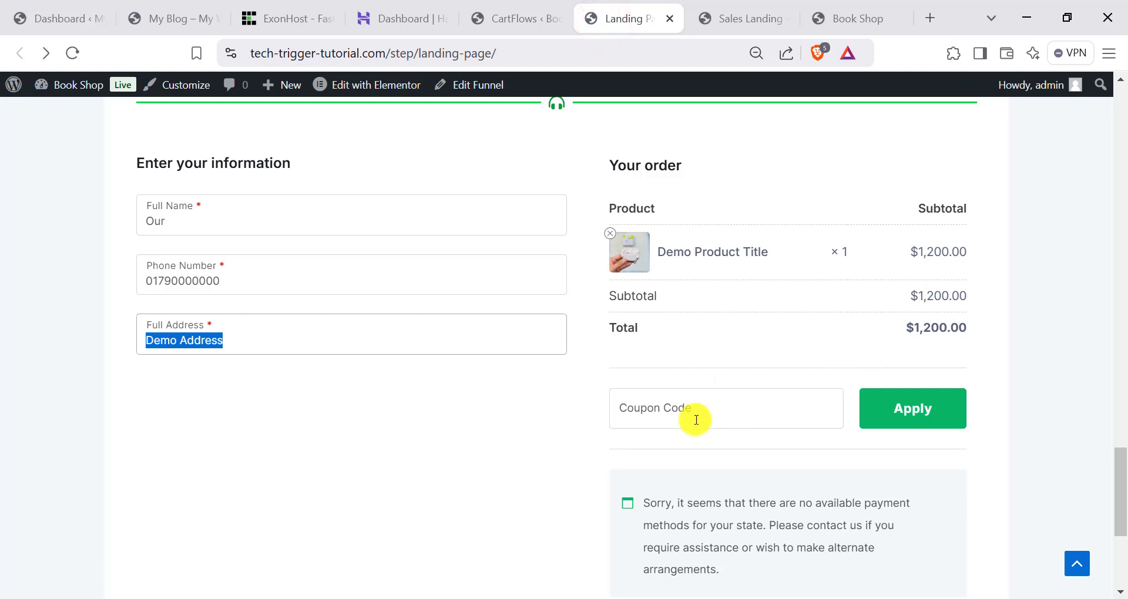
left_click(499, 17)
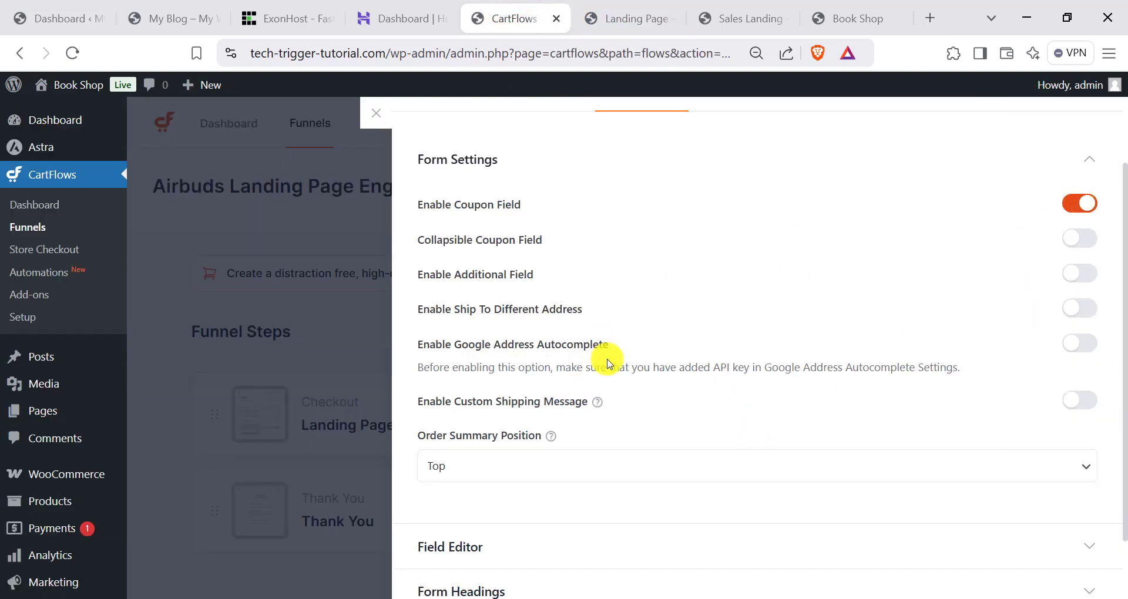
scroll(602, 356, "down", 2)
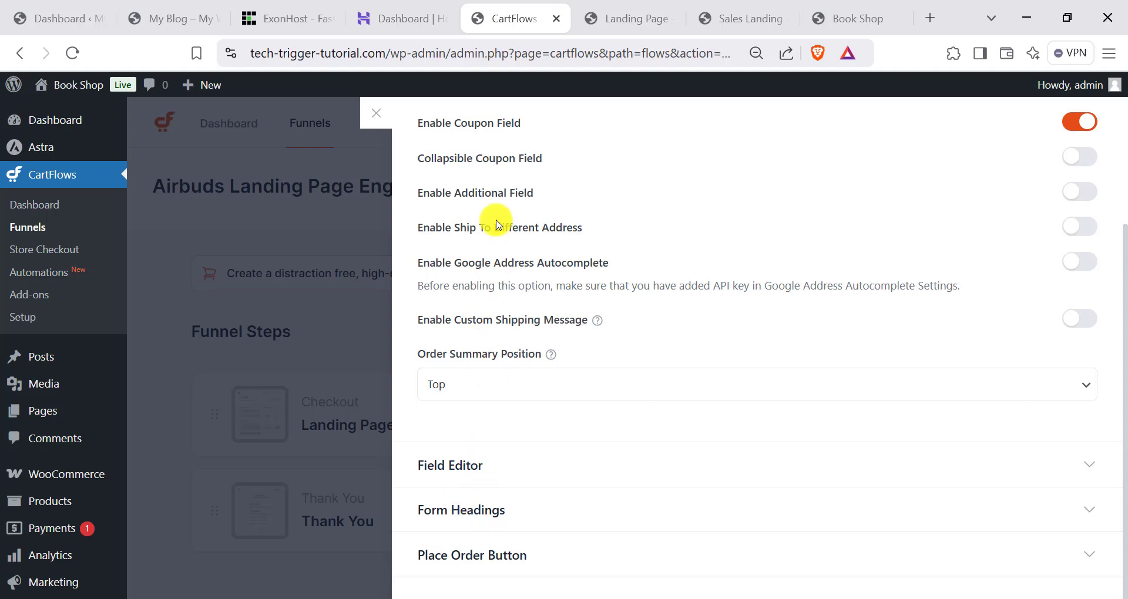
scroll(452, 430, "up", 3)
scroll(520, 352, "down", 3)
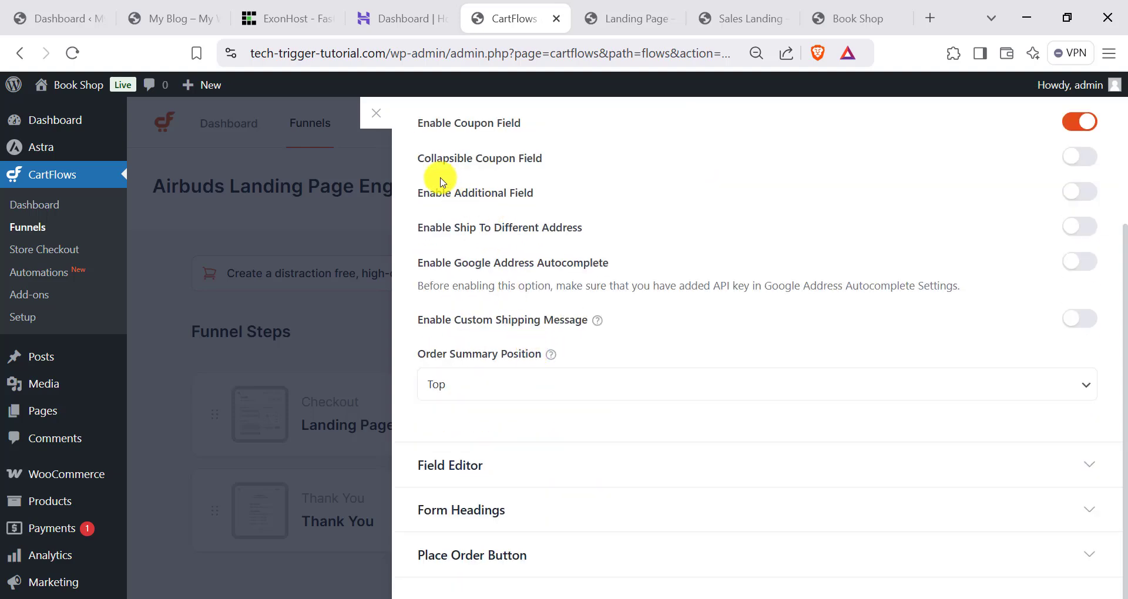
scroll(435, 188, "up", 2)
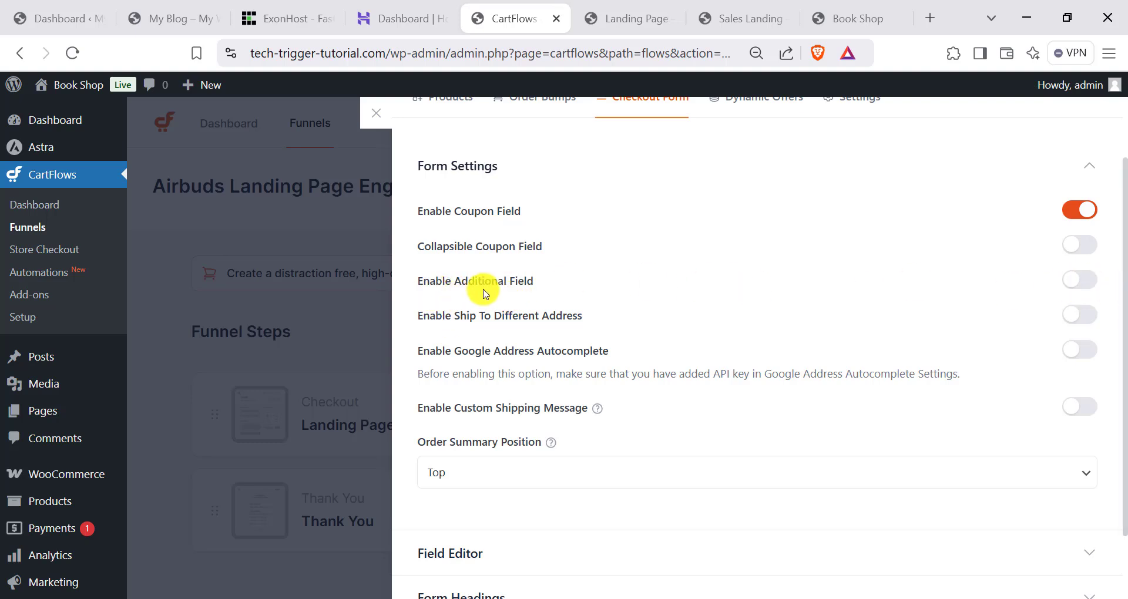
scroll(757, 323, "down", 2)
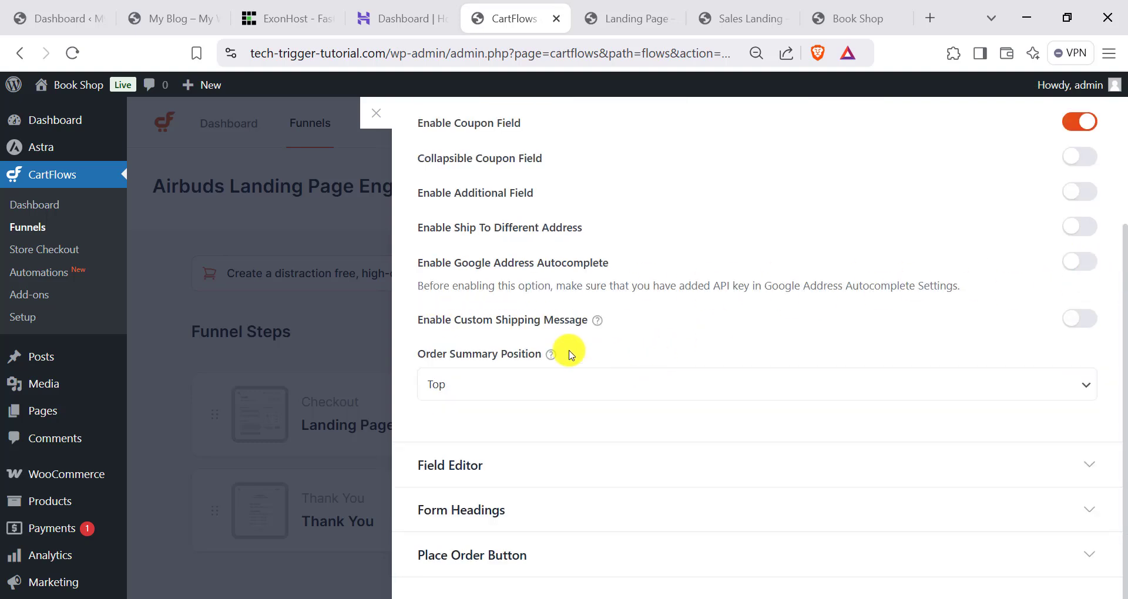
Open the checkout field editor and examine the Full Name billing field's width, label, default and placeholder settings.
left_click(448, 470)
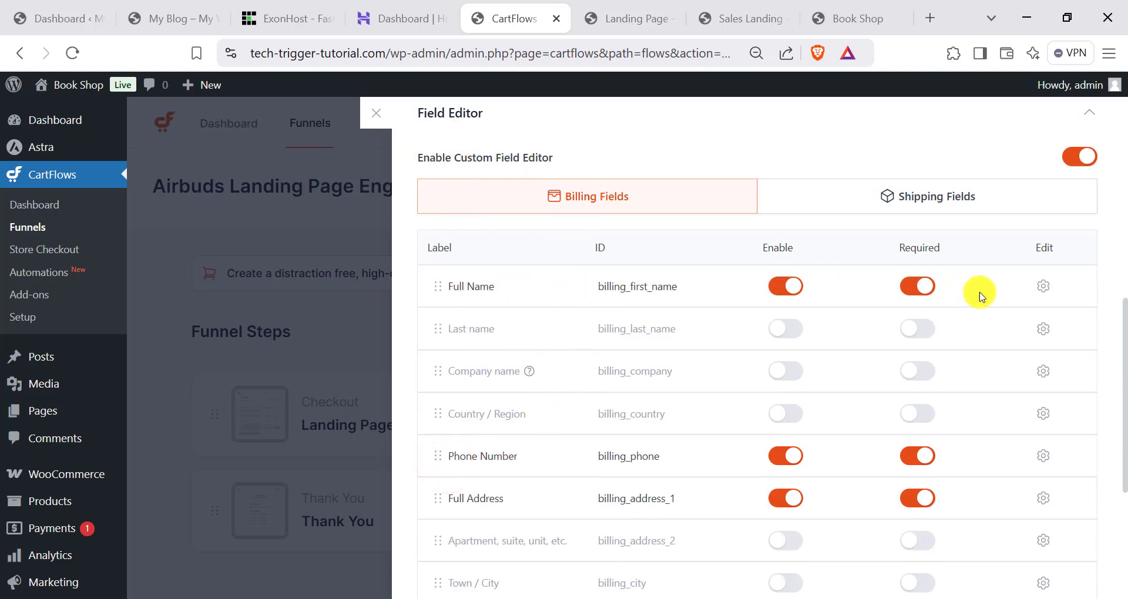
left_click(1042, 288)
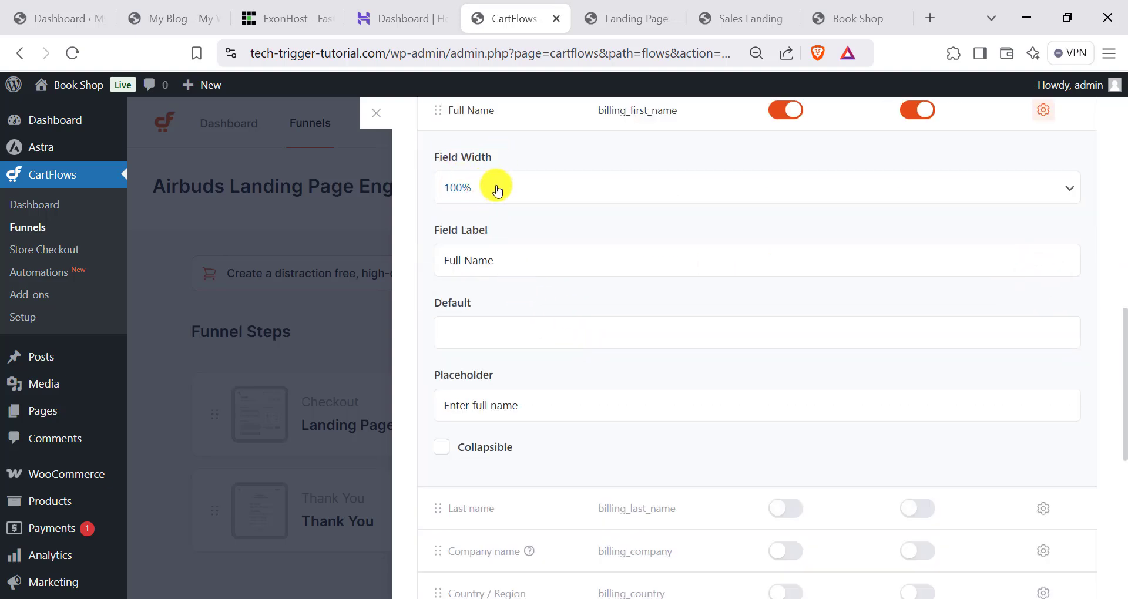
left_click(569, 257)
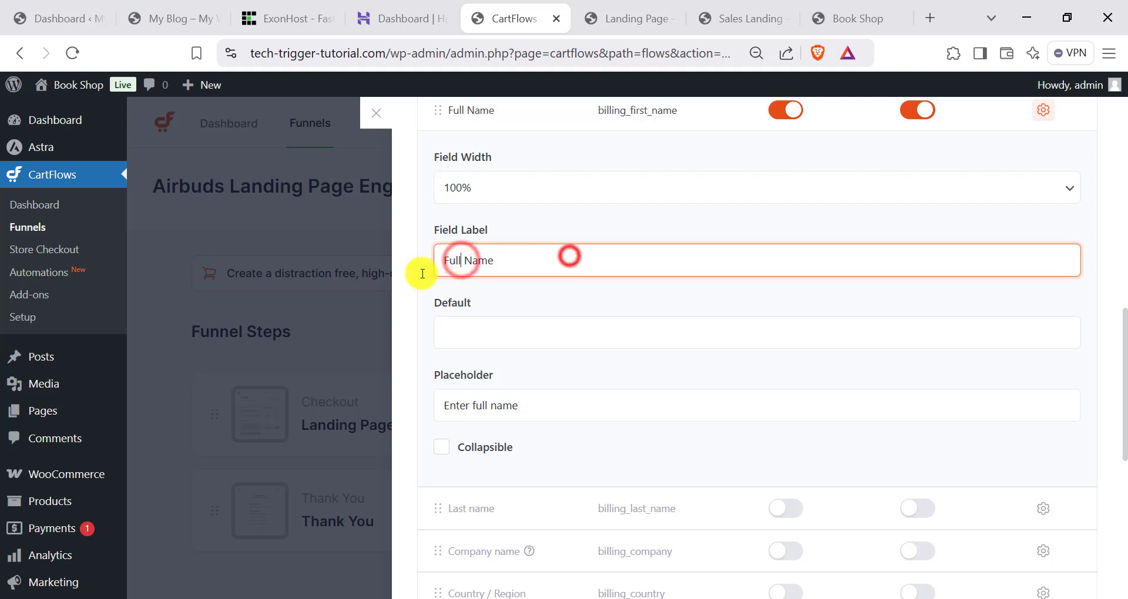
triple_click(471, 268)
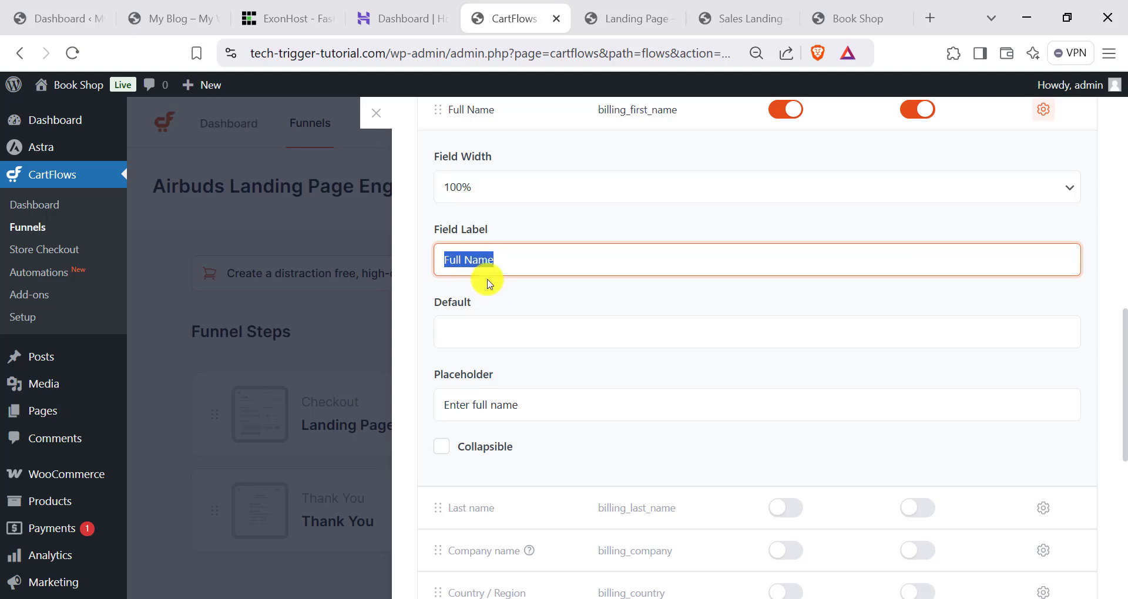
left_click(531, 407)
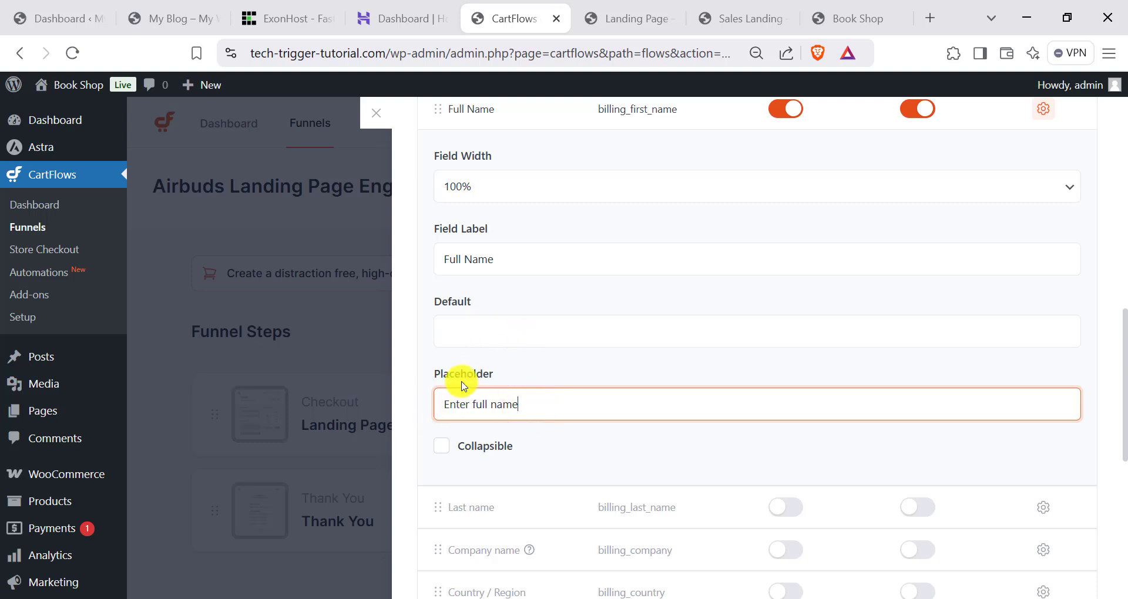
Try out the enable switches of the Company name and Country / Region billing fields.
scroll(668, 452, "down", 5)
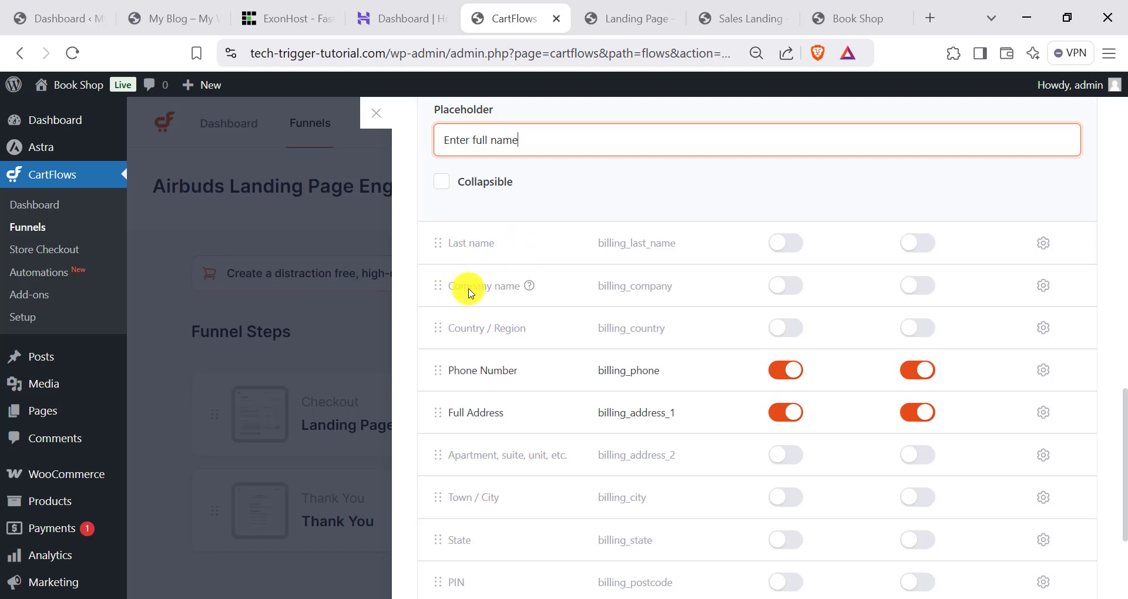
left_click(786, 286)
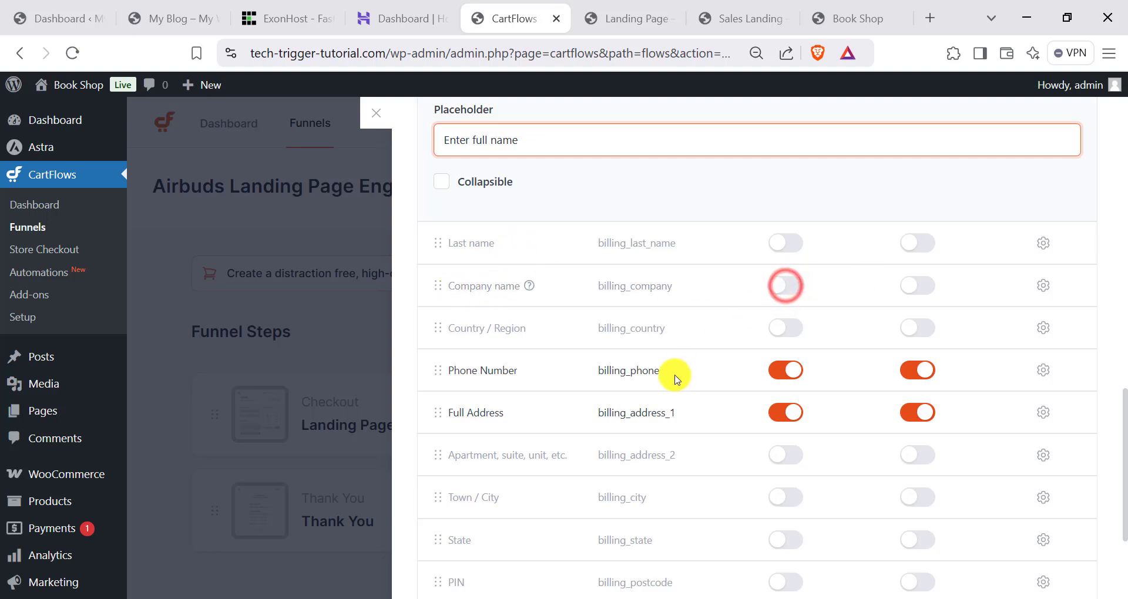
left_click(793, 334)
Enable the Email address billing field and make it required.
scroll(796, 358, "down", 2)
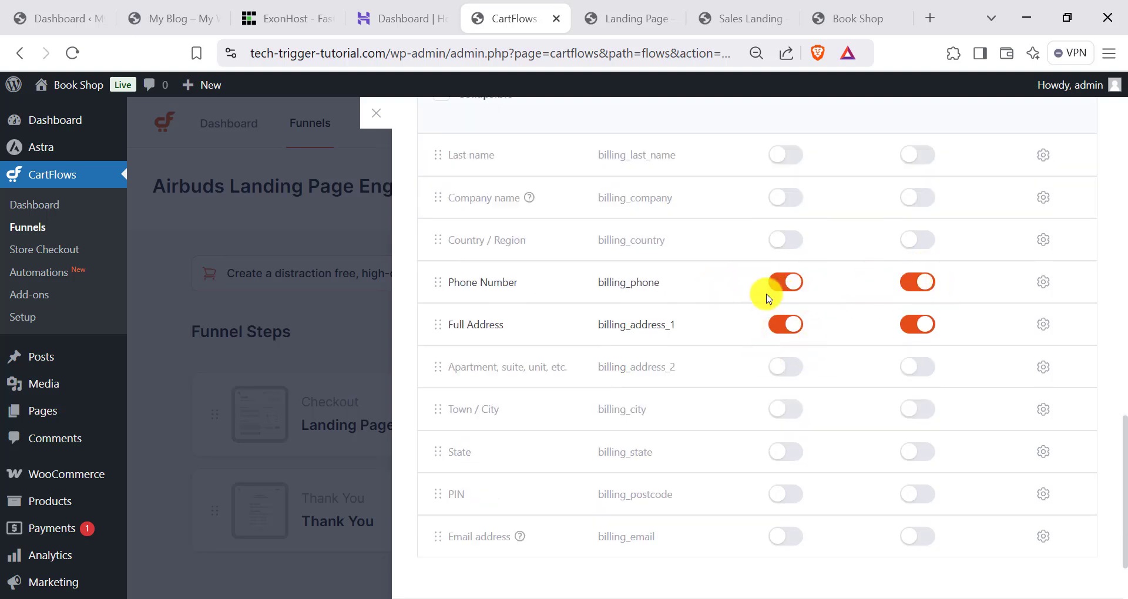
scroll(496, 331, "down", 2)
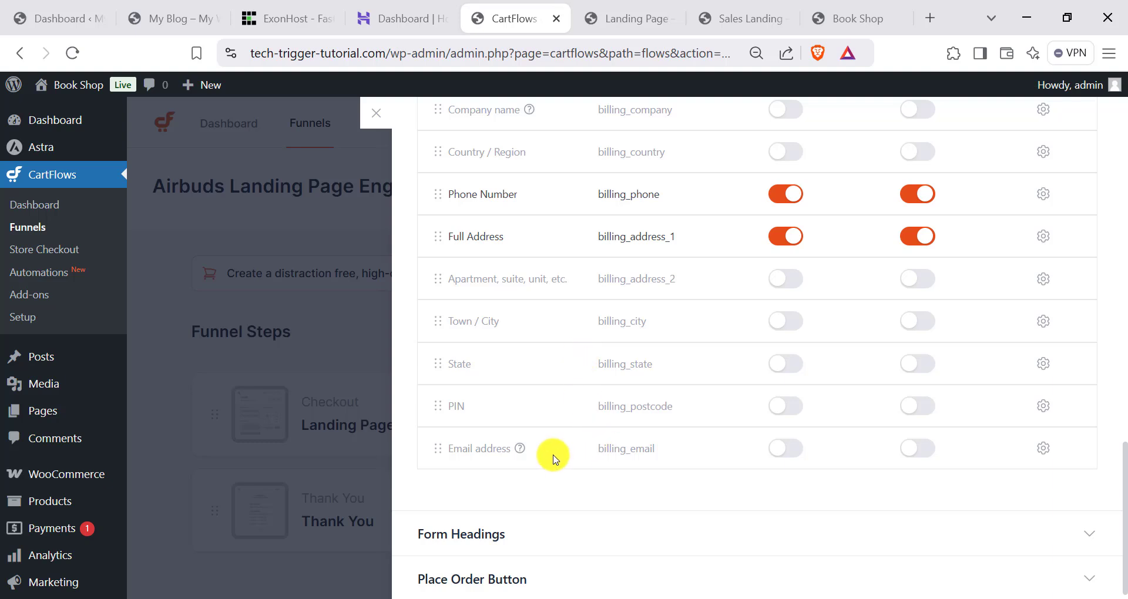
left_click(778, 450)
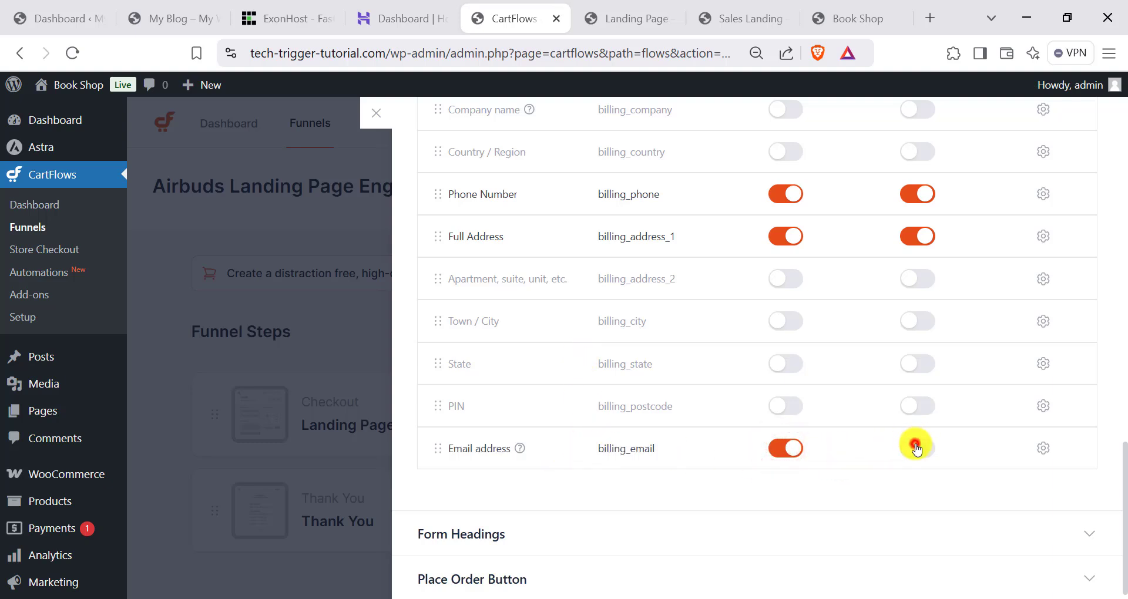
left_click(915, 447)
scroll(787, 452, "down", 1)
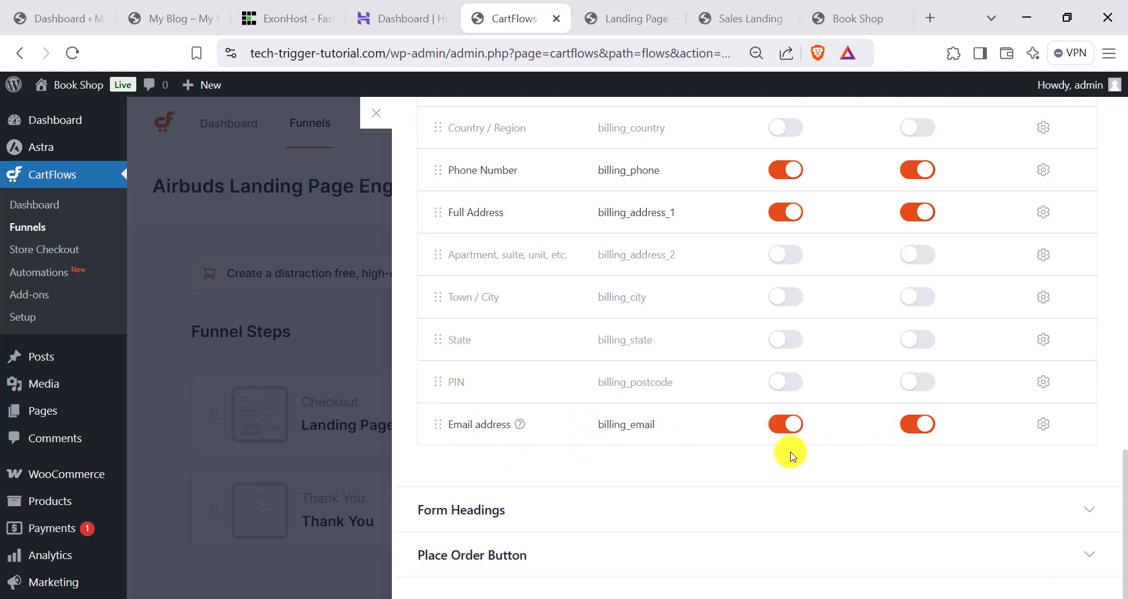
Examine the checkout's Form Headings settings, comparing the Billing Details heading text with the live landing page.
left_click(482, 521)
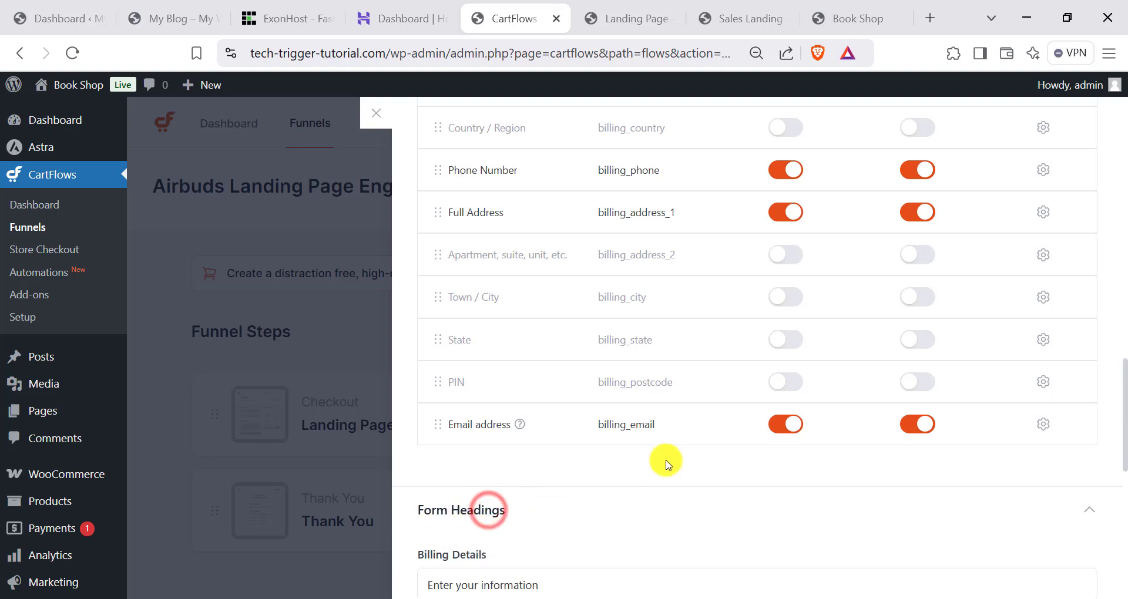
scroll(667, 461, "down", 5)
left_click(450, 317)
left_click_drag(564, 315, 423, 328)
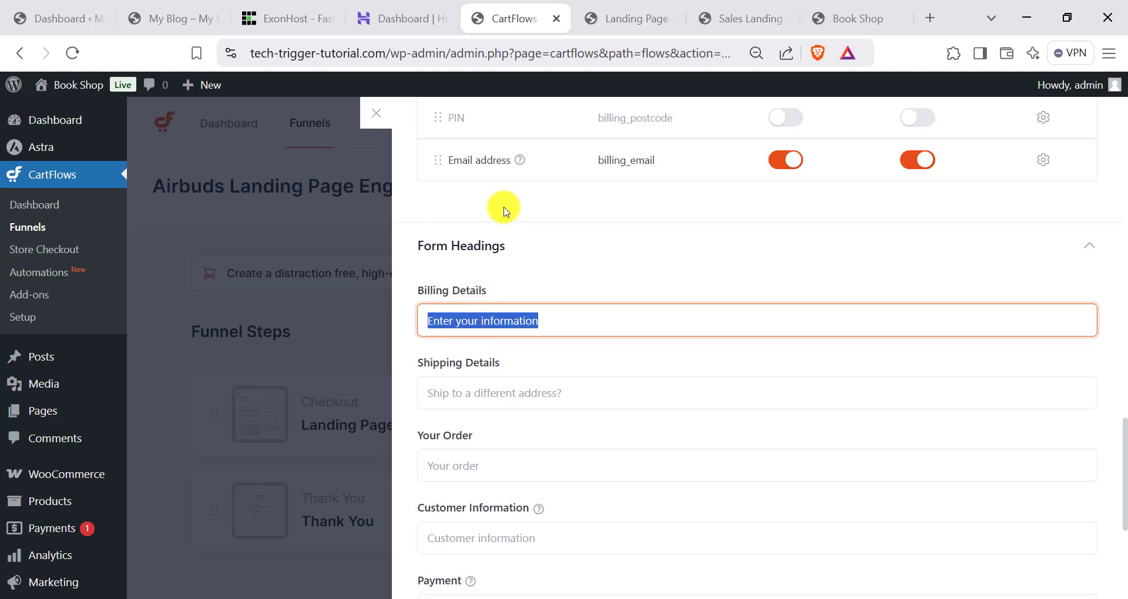
left_click(658, 23)
scroll(395, 272, "up", 4)
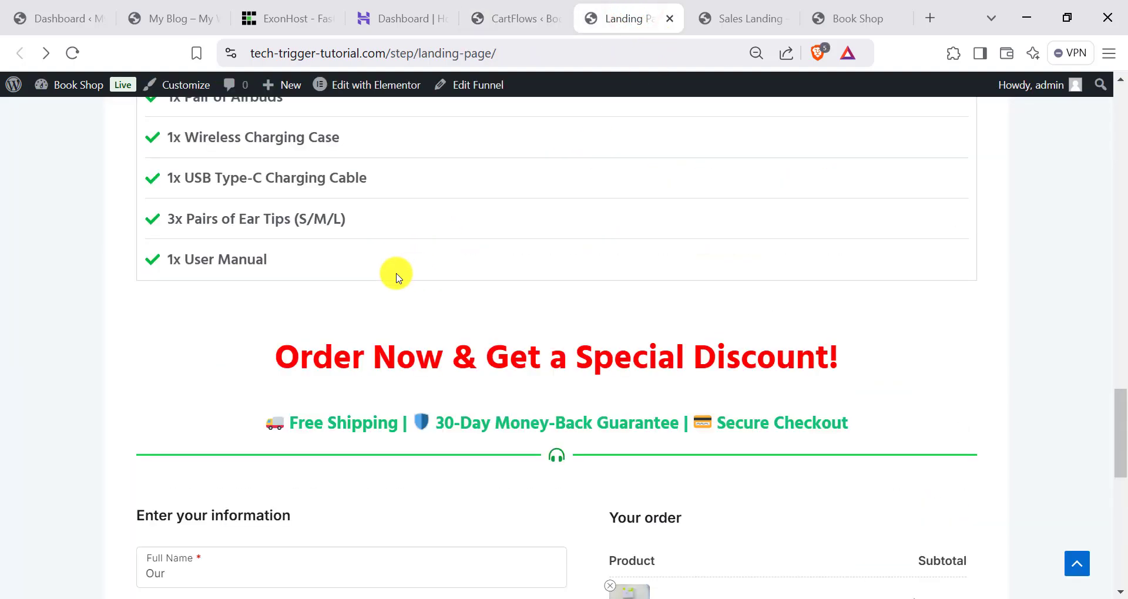
left_click_drag(140, 428, 297, 433)
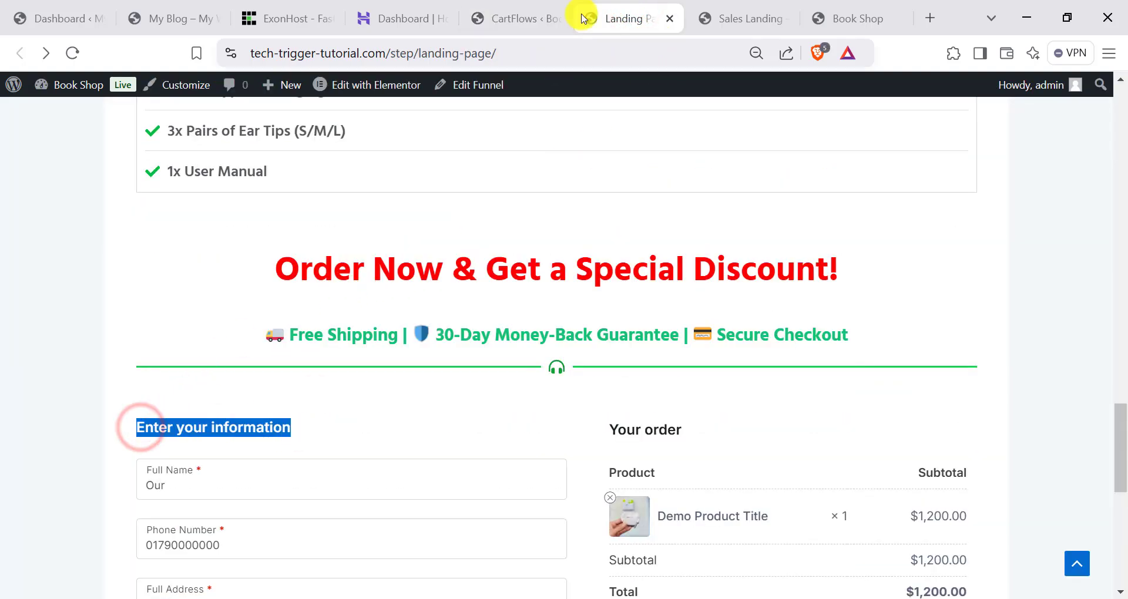
left_click(500, 8)
scroll(529, 387, "down", 5)
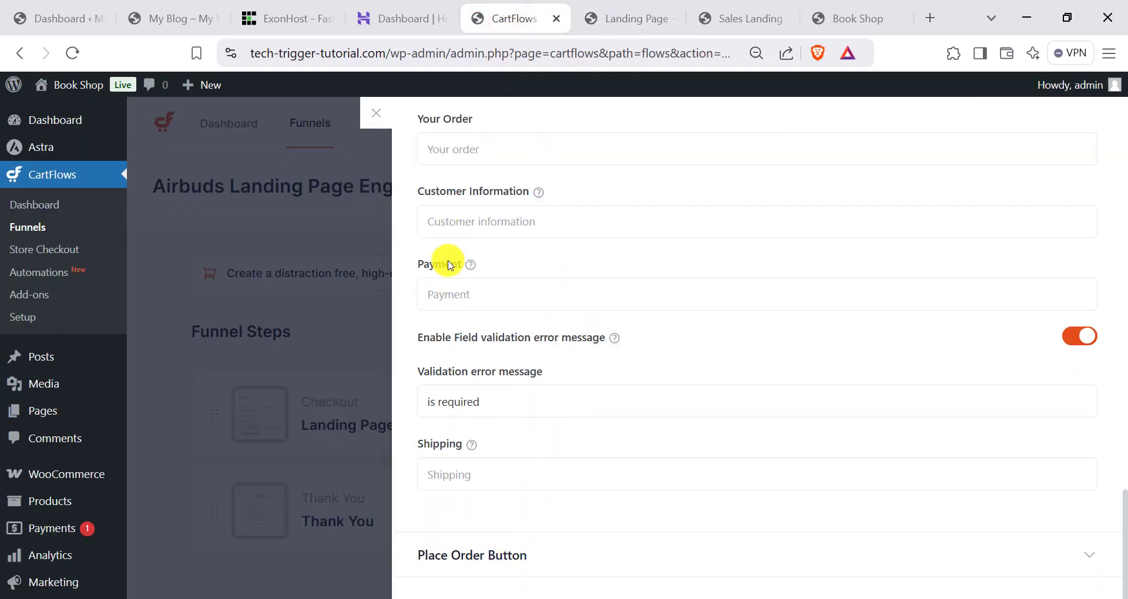
Open the Place Order Button settings and compare the button text with the order button on the live landing page.
left_click(496, 558)
left_click(503, 456)
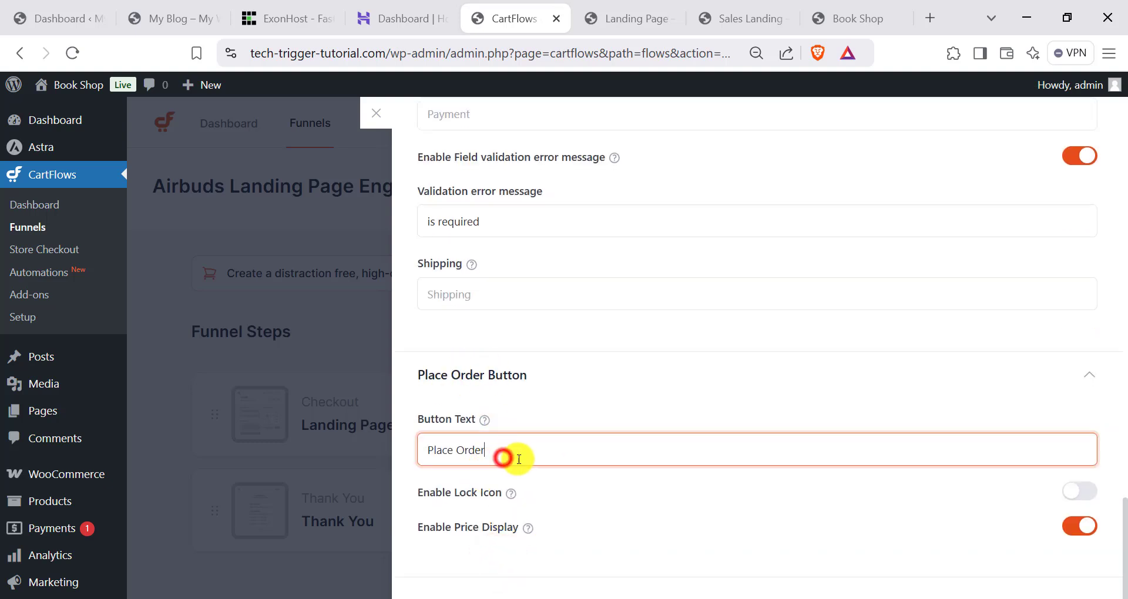
triple_click(505, 455)
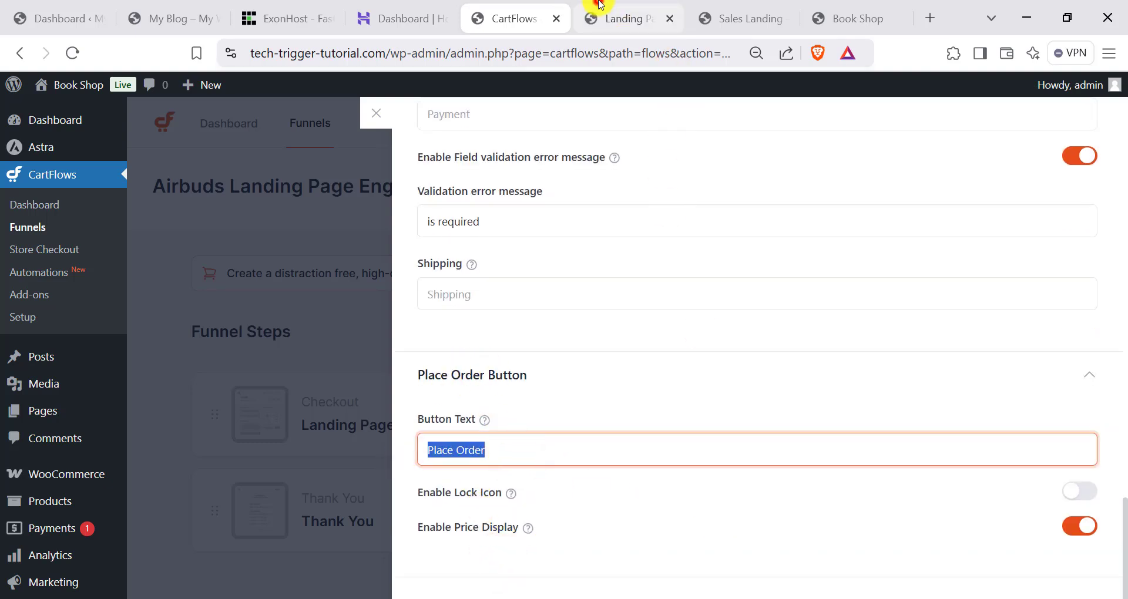
left_click(630, 11)
scroll(541, 360, "down", 3)
scroll(646, 338, "down", 5)
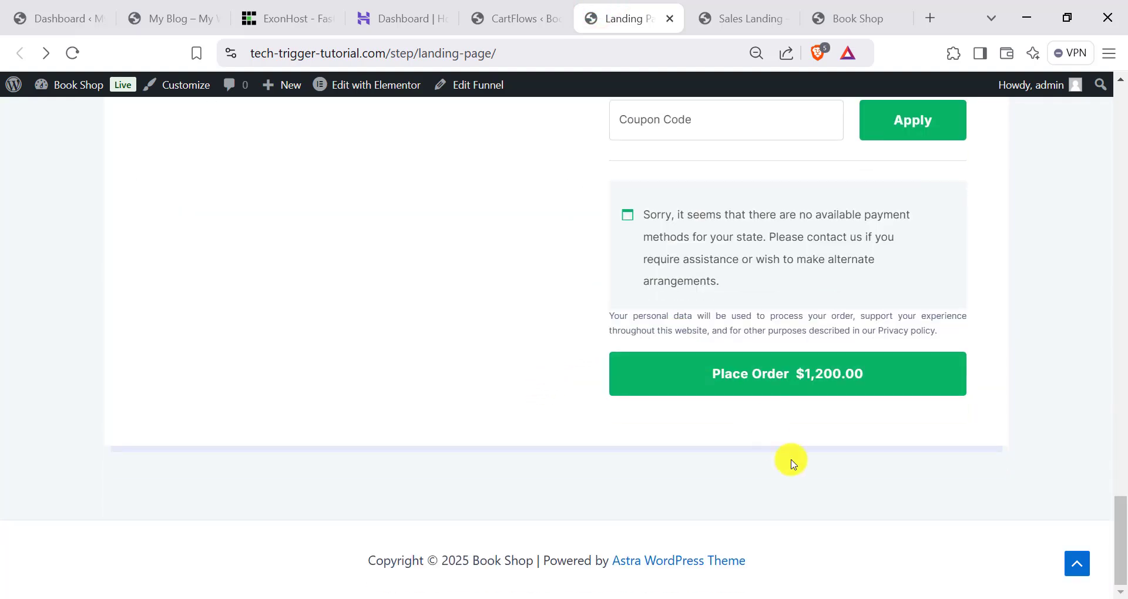
left_click(552, 6)
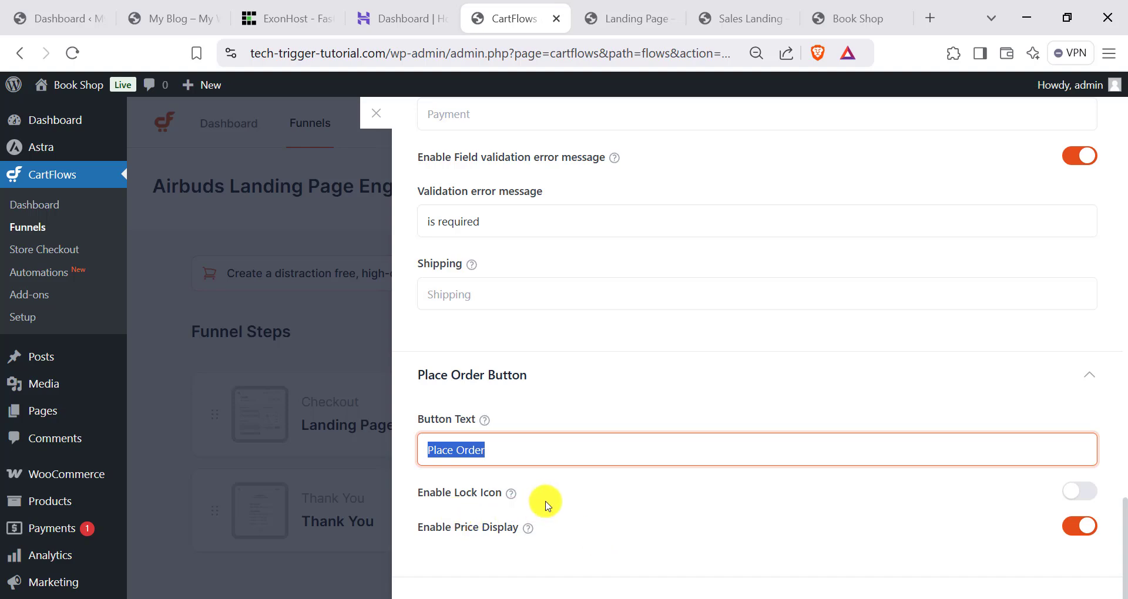
Enable the lock icon for the Place Order button and save the Landing Page step's settings.
left_click(1078, 494)
scroll(893, 412, "up", 12)
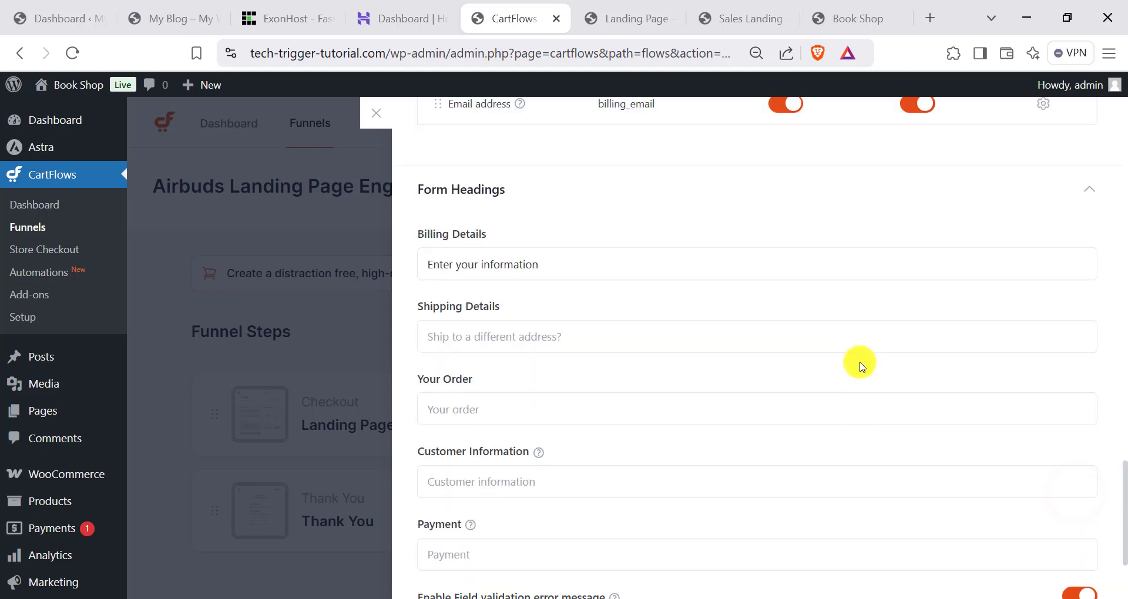
left_click(622, 17)
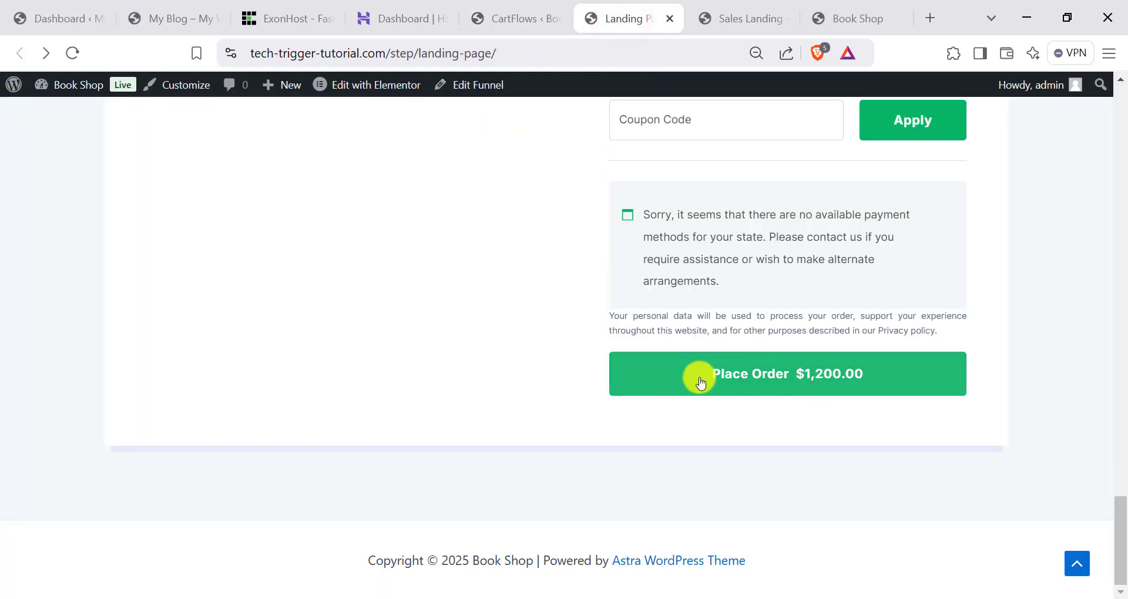
left_click(512, 18)
scroll(957, 242, "up", 10)
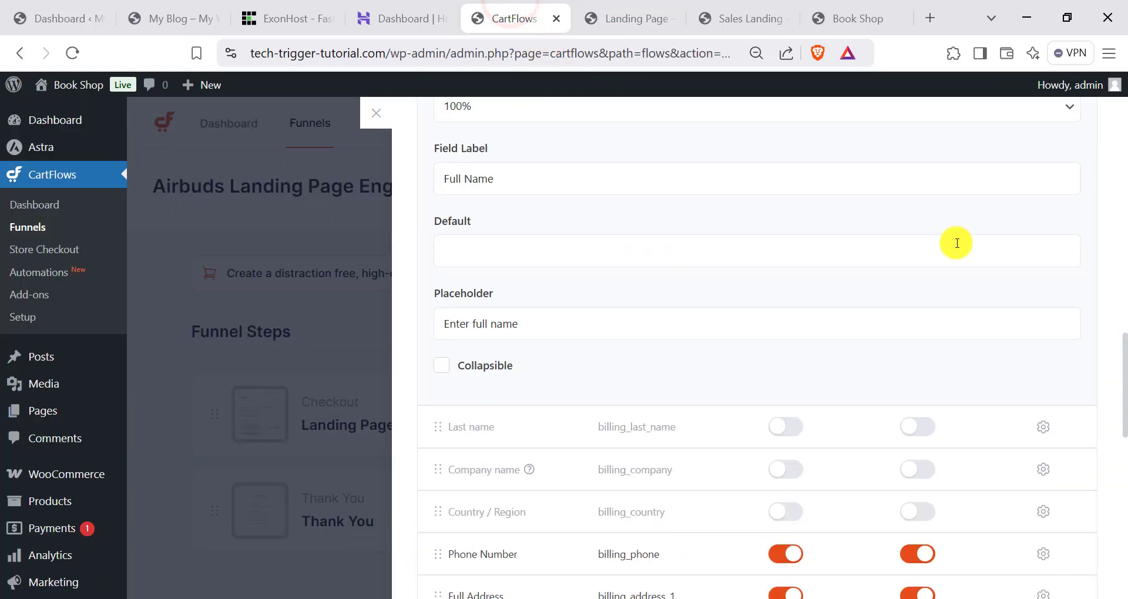
left_click(1054, 126)
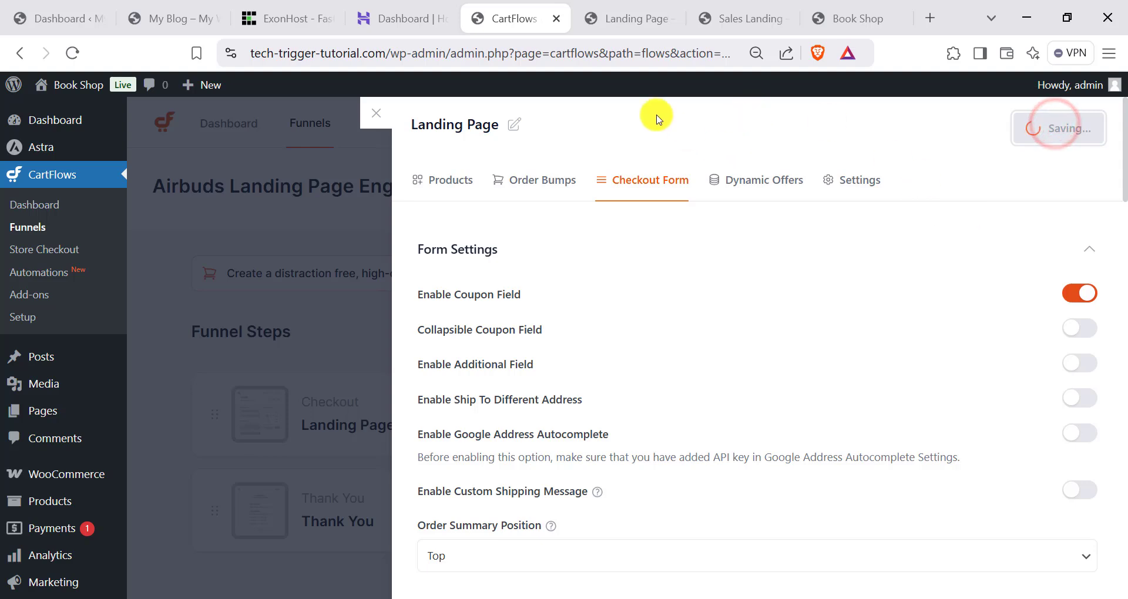
Reload the live landing page and check the checkout form's email field and Place Order button.
left_click(617, 19)
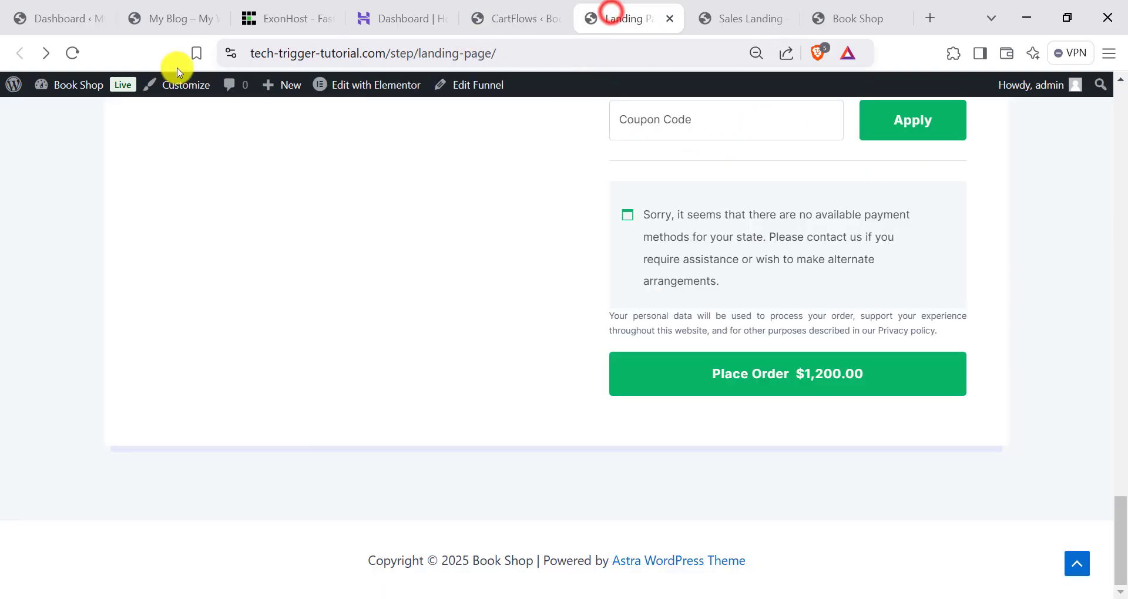
left_click(73, 53)
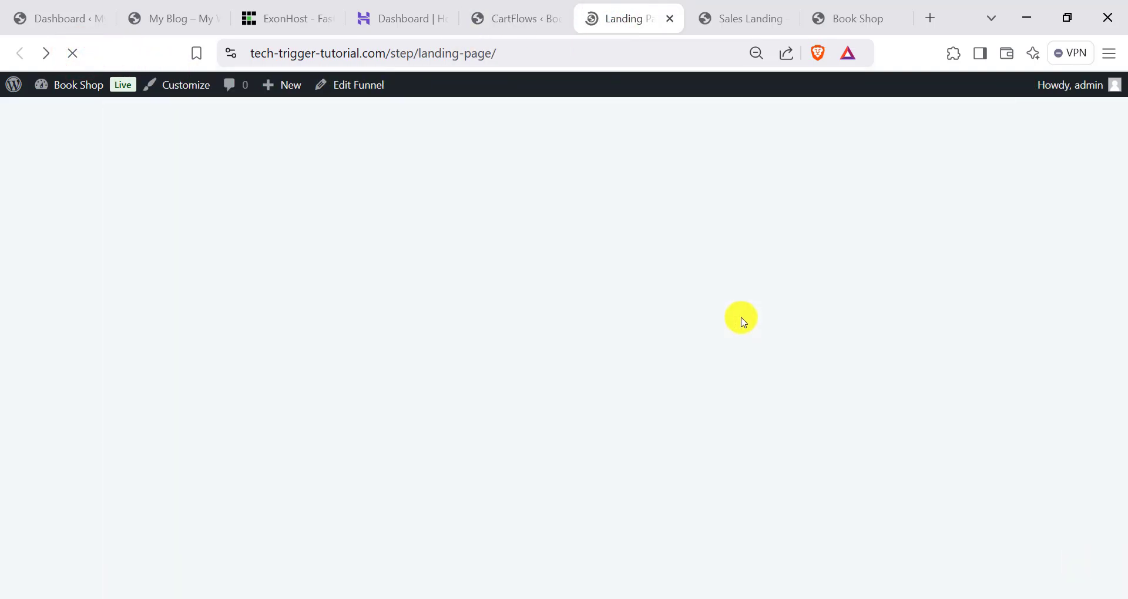
scroll(561, 319, "down", 15)
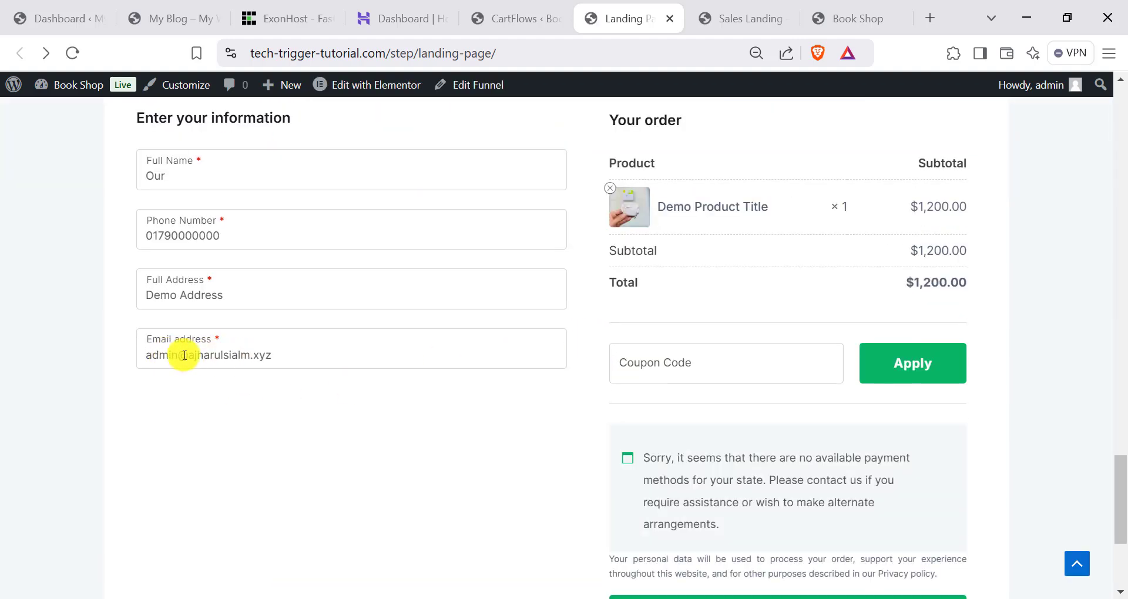
scroll(184, 354, "up", 1)
scroll(793, 282, "down", 3)
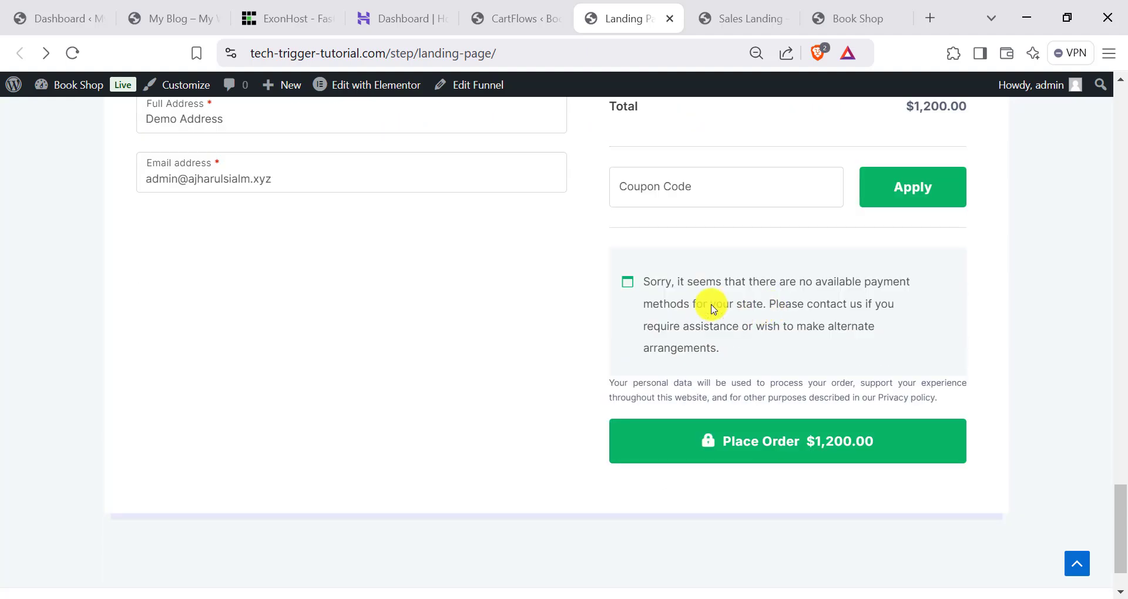
scroll(713, 308, "up", 1)
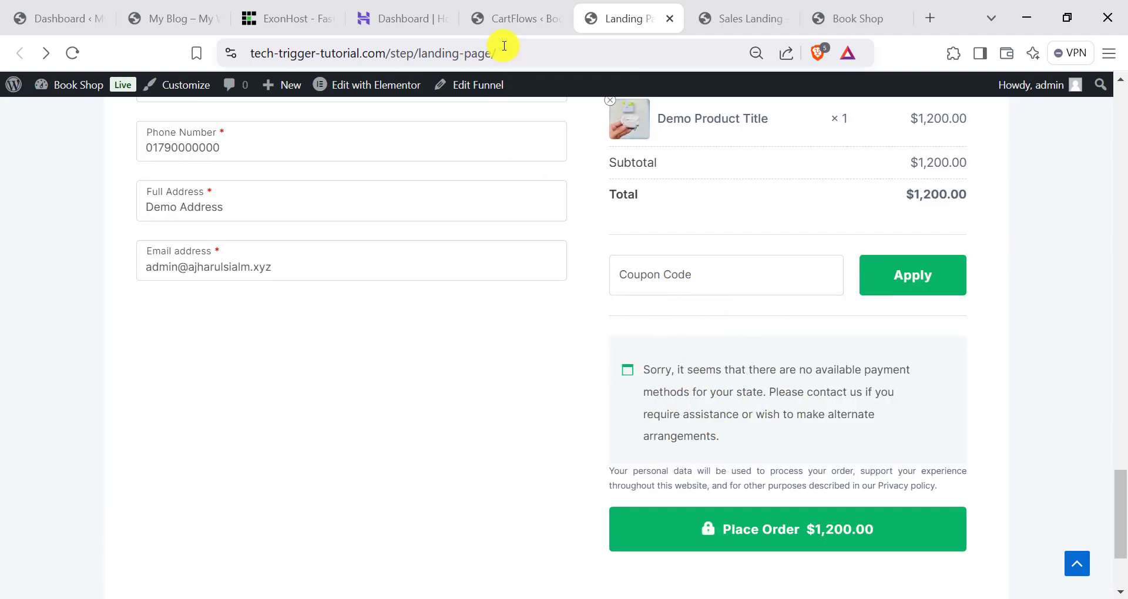
Close the Landing Page step's settings, open the page for adding plugins and search for "bkash".
left_click(504, 19)
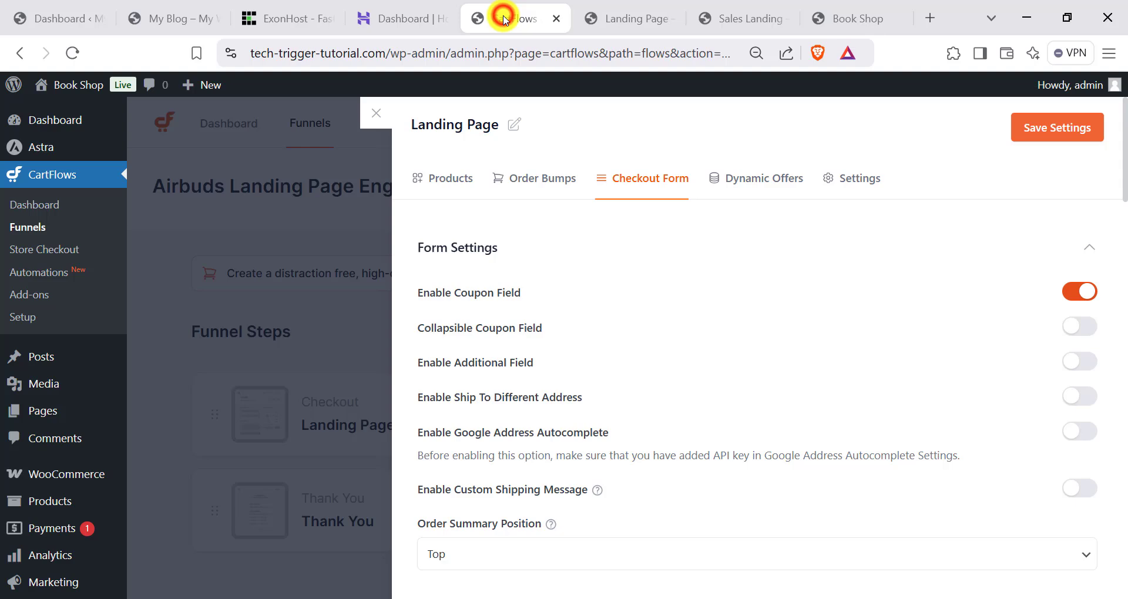
left_click(376, 114)
scroll(20, 472, "down", 3)
scroll(20, 472, "down", 1)
mouse_move(26, 471)
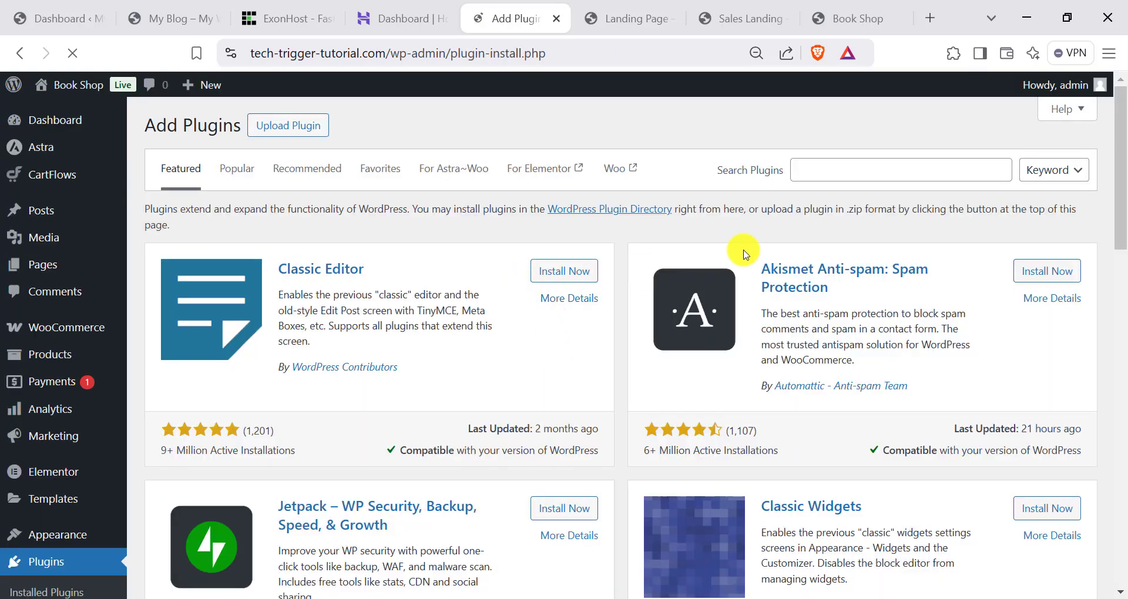
left_click(885, 171)
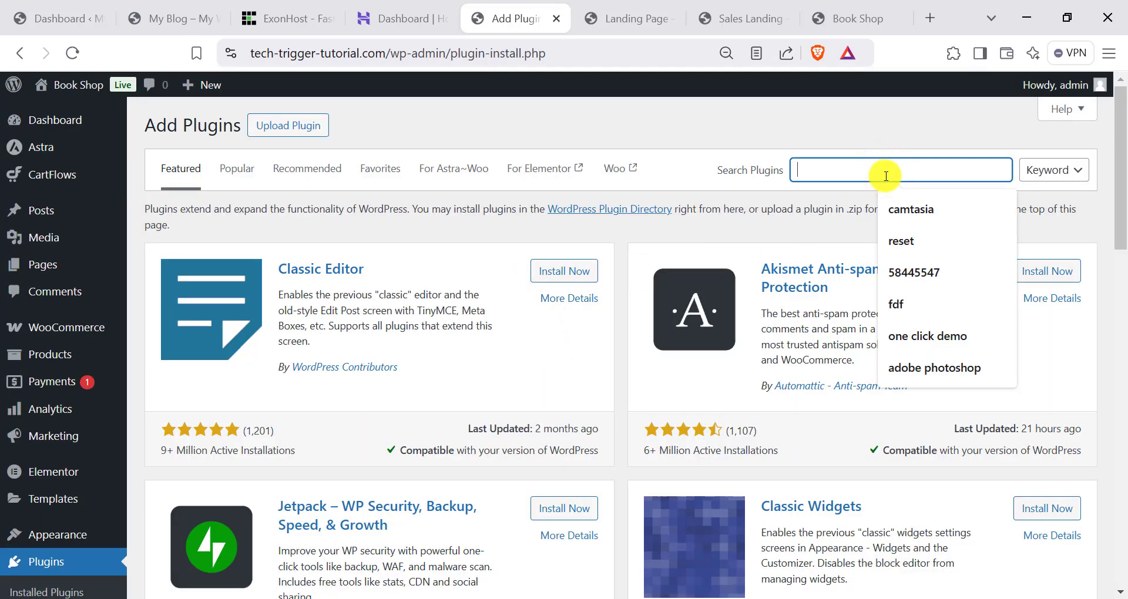
type("bkash")
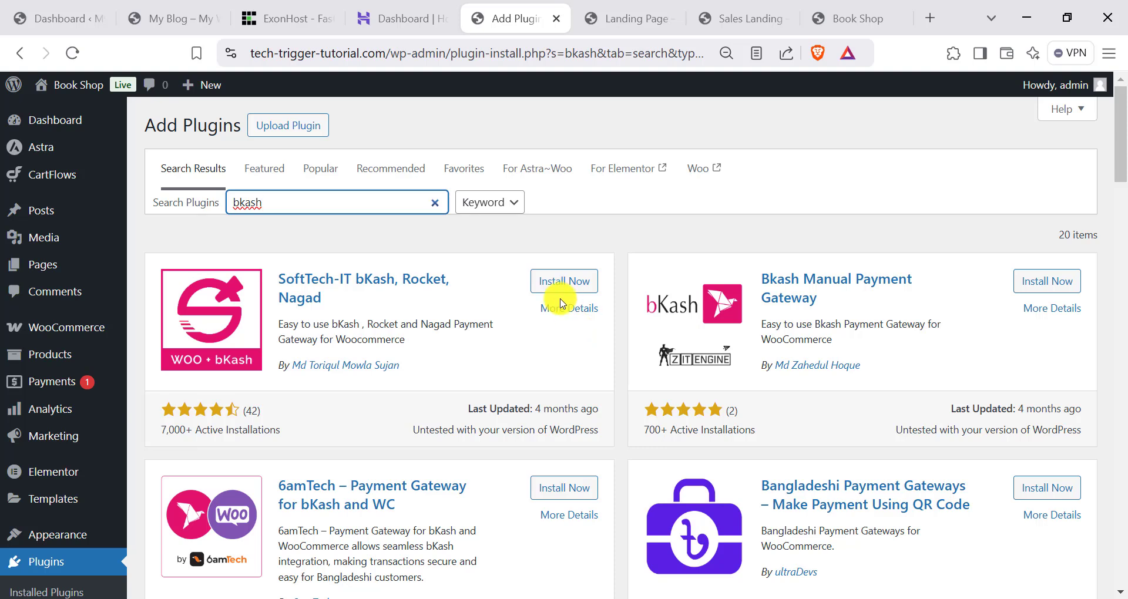
Install and activate the "Bangladeshi Payment Gateways – Make Payment Using QR Code" plugin.
scroll(964, 300, "down", 3)
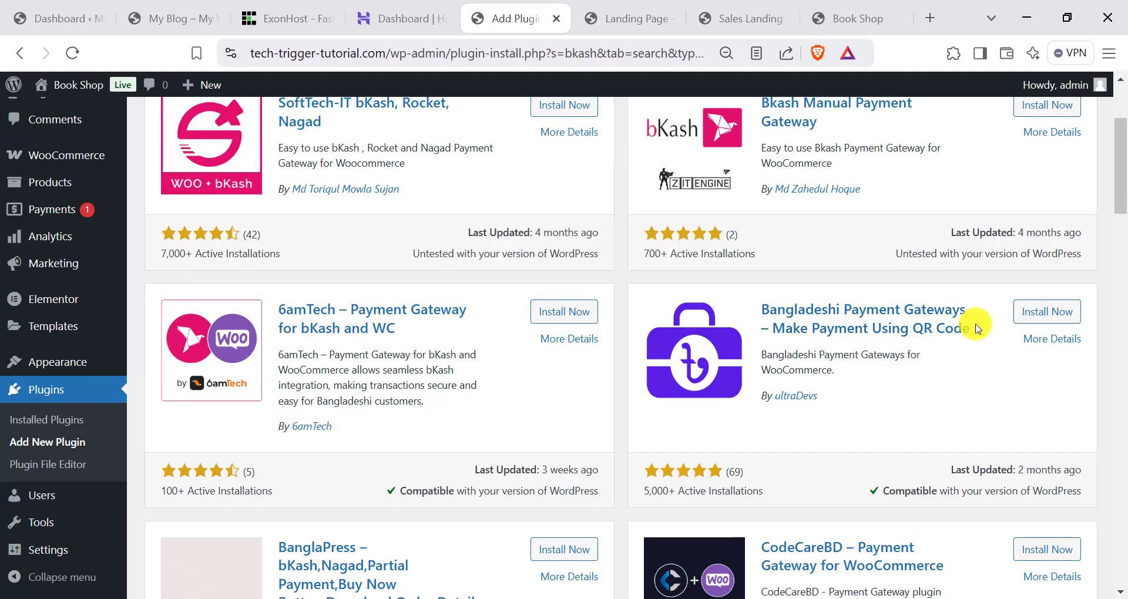
left_click(1039, 312)
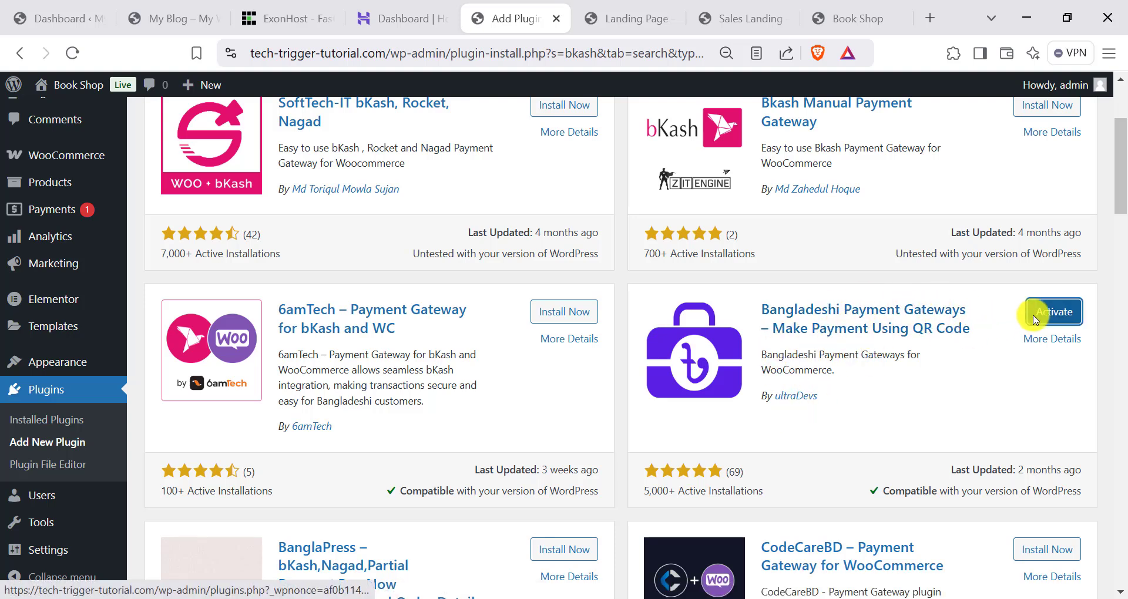
left_click(1038, 318)
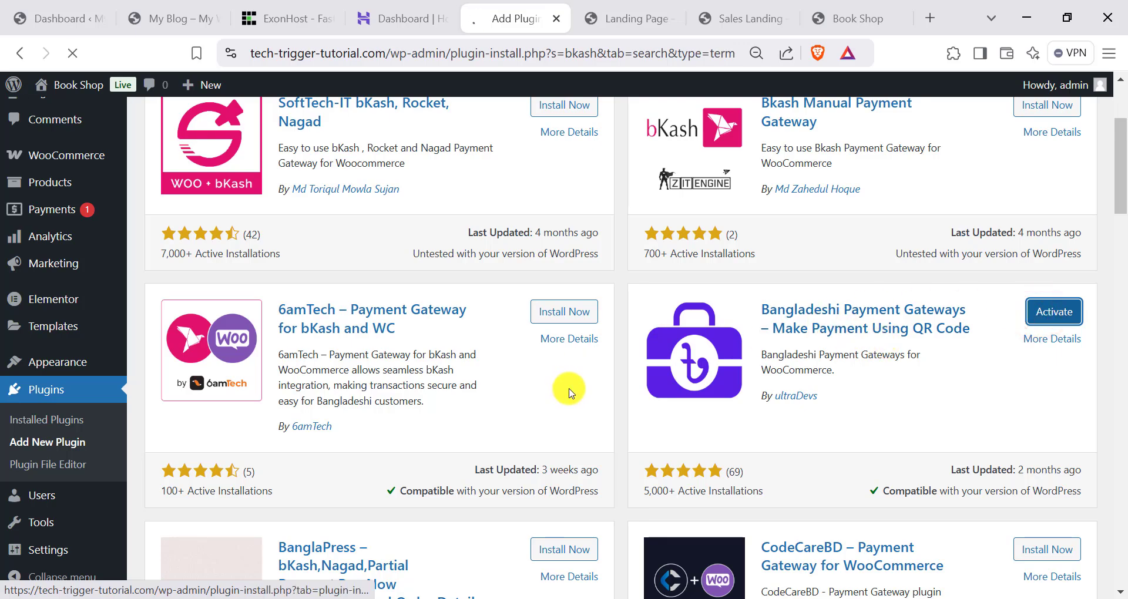
Enable the Cash on delivery, bkash and nagad payment methods in the WooCommerce payment settings.
scroll(588, 399, "down", 3)
scroll(562, 369, "down", 4)
scroll(552, 352, "up", 8)
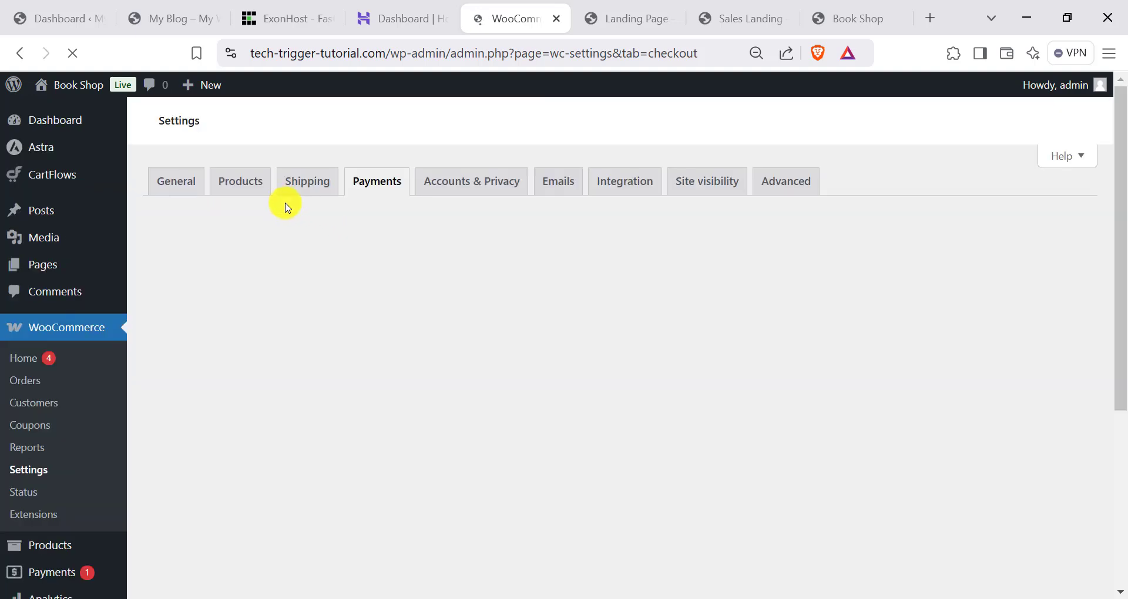
scroll(470, 330, "down", 5)
scroll(481, 367, "up", 3)
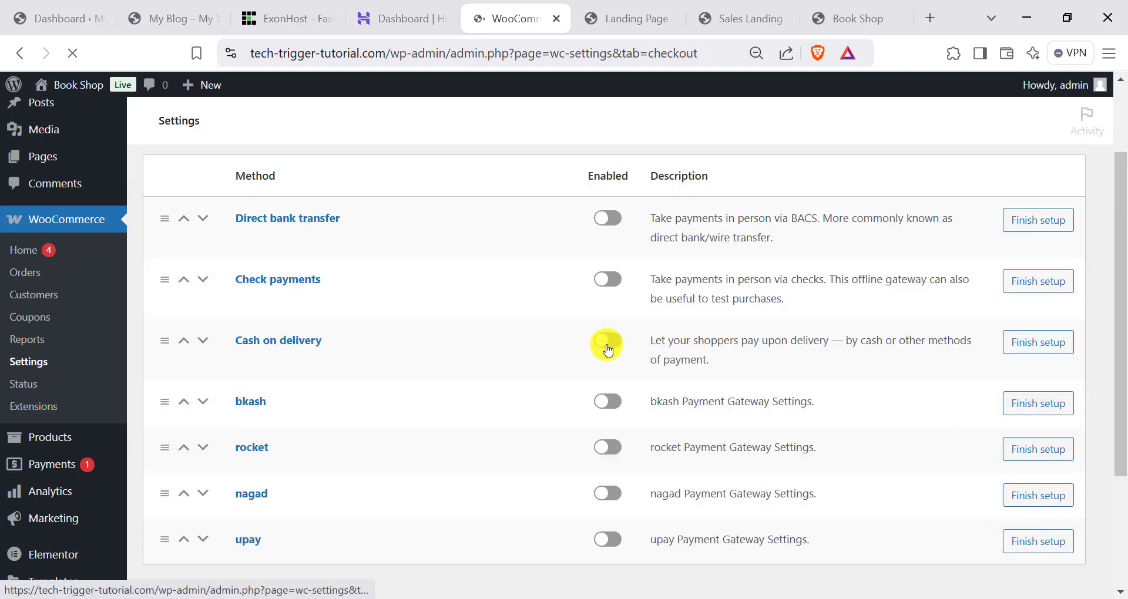
scroll(227, 302, "down", 3)
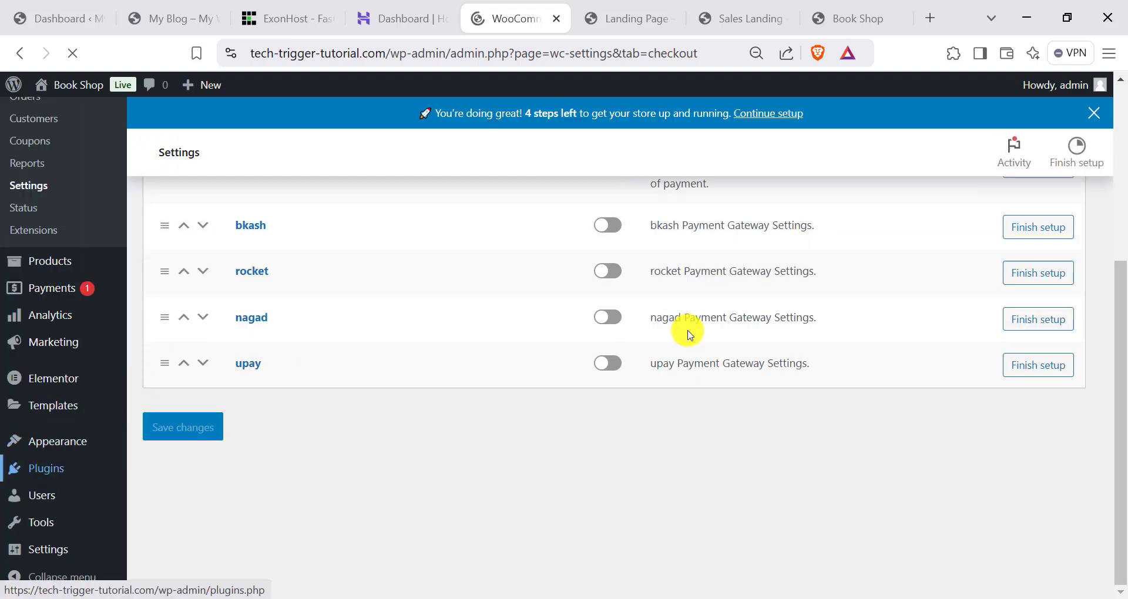
scroll(647, 353, "up", 4)
scroll(575, 431, "down", 3)
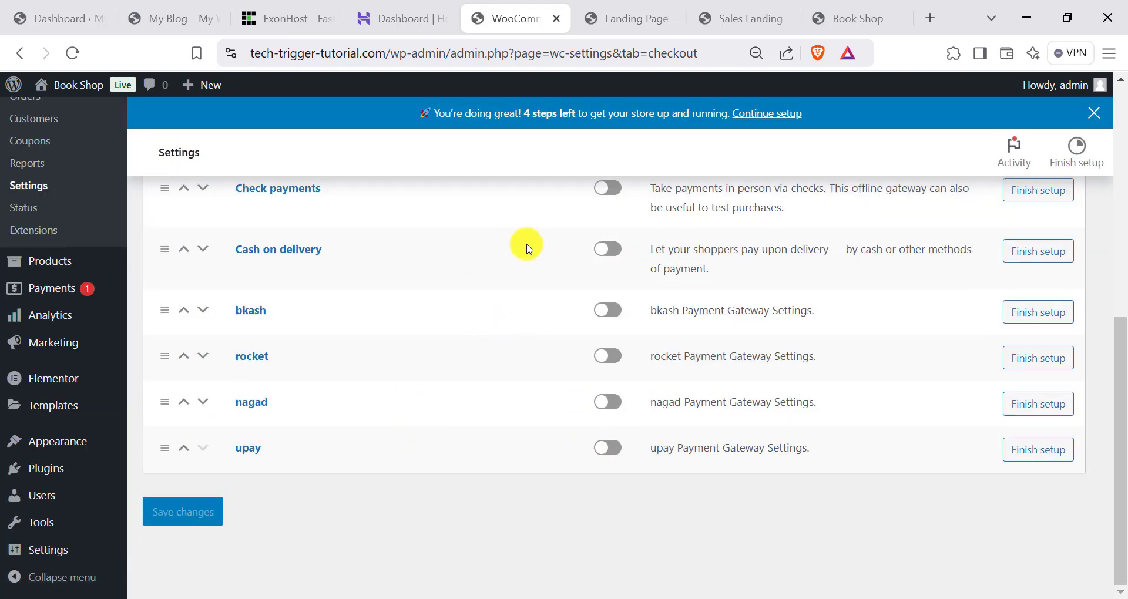
left_click(605, 250)
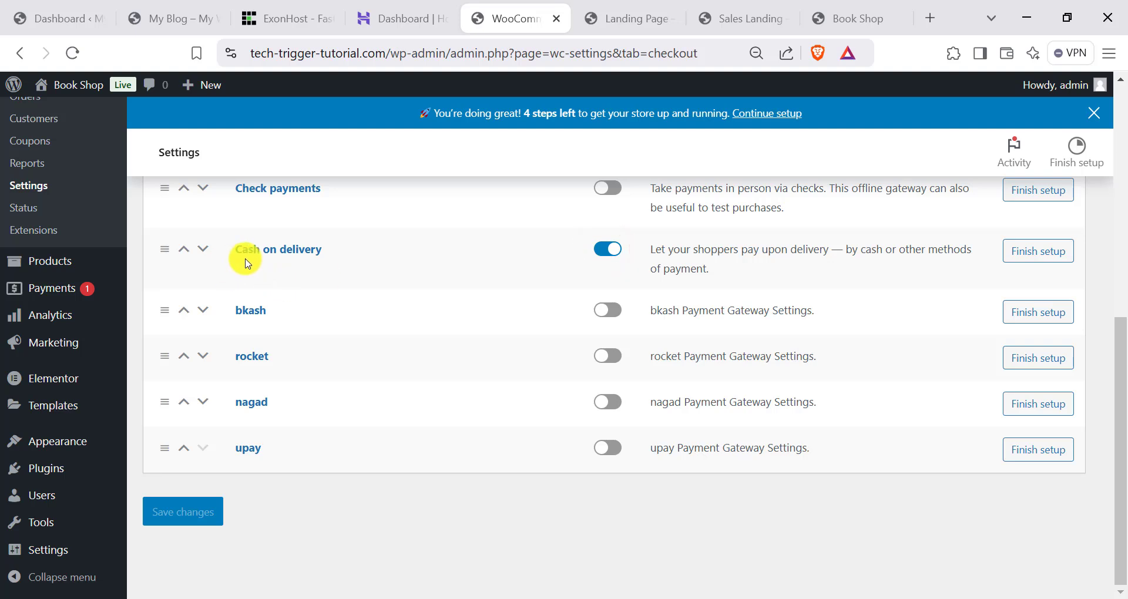
left_click(616, 307)
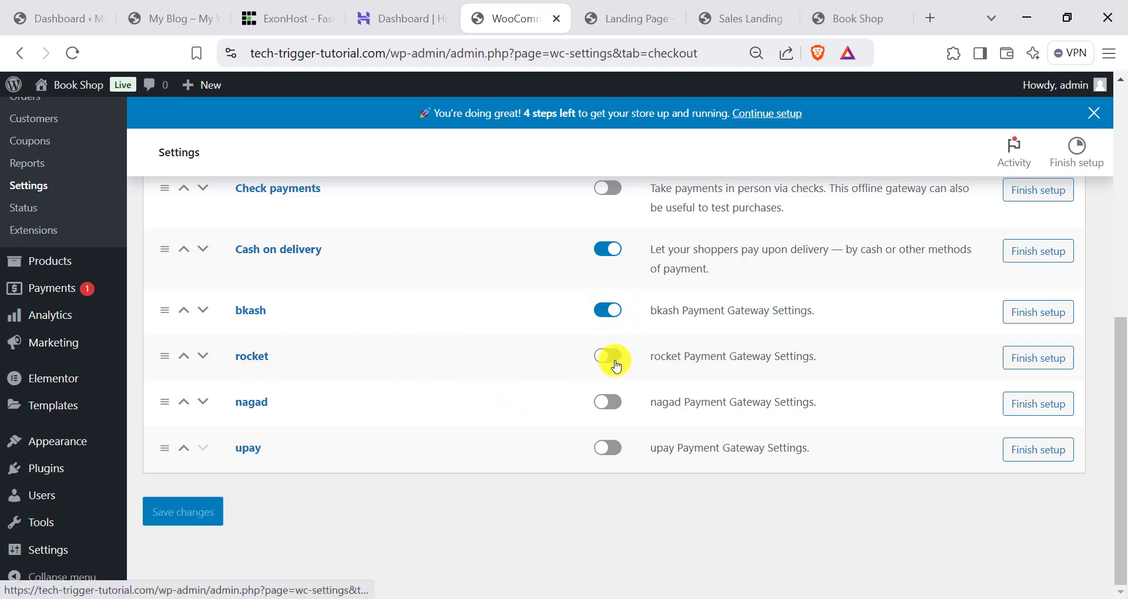
left_click(609, 408)
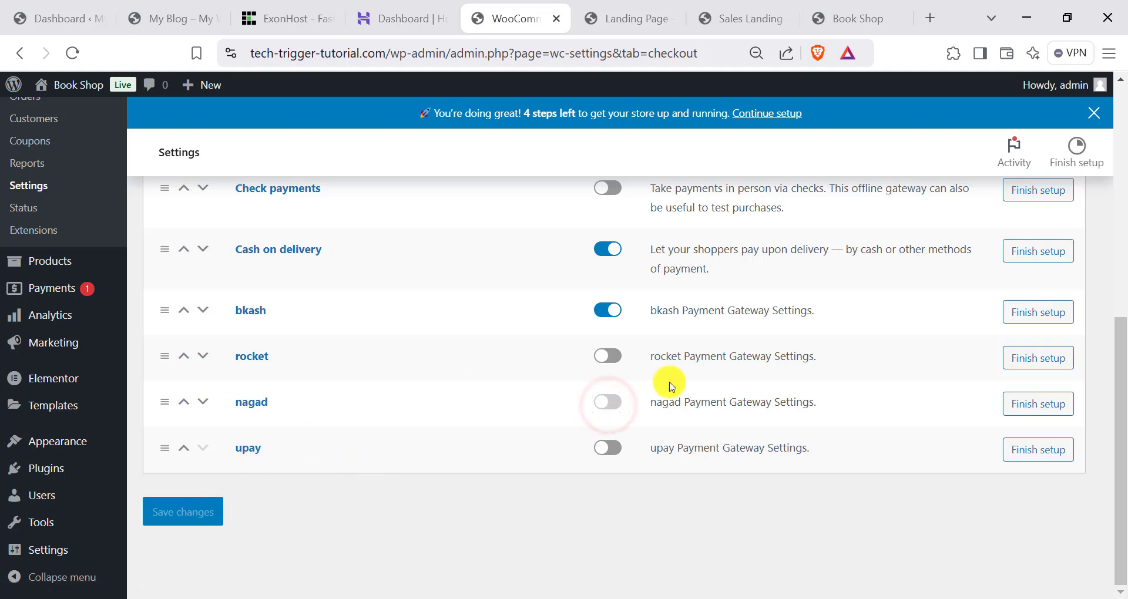
Open the bkash gateway's settings and review its title, description, charge and fee options.
left_click(1030, 319)
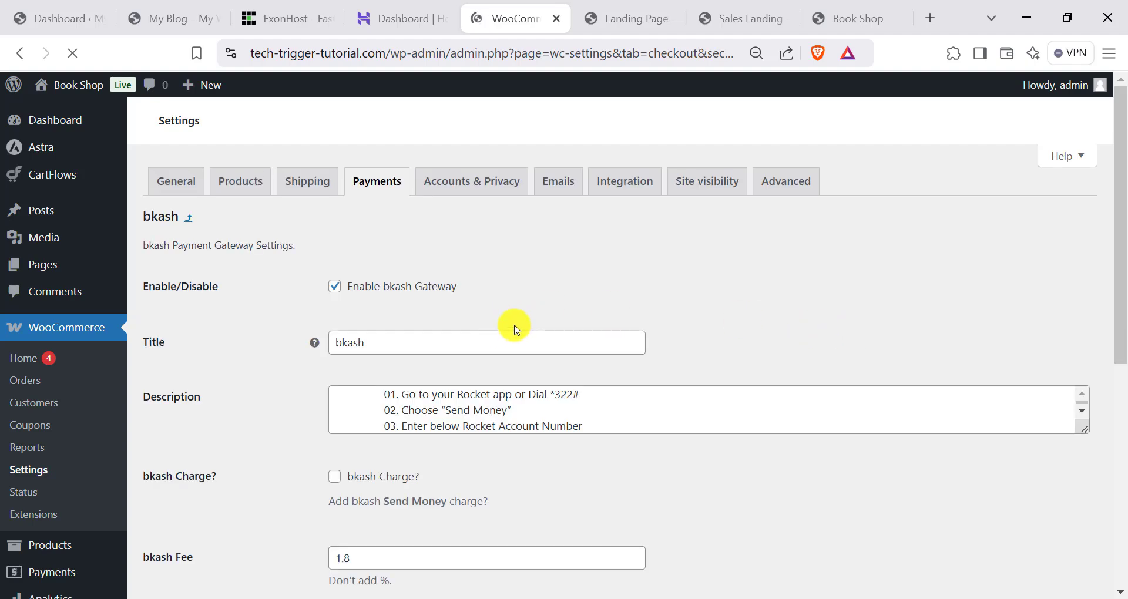
scroll(516, 329, "down", 6)
scroll(447, 279, "up", 5)
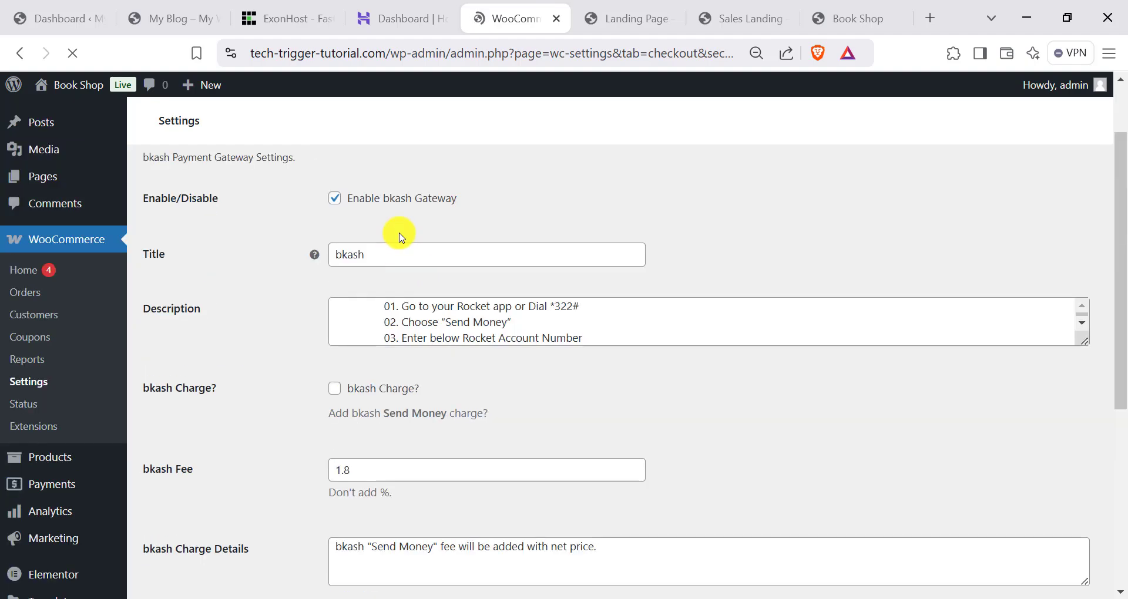
scroll(460, 320, "down", 1)
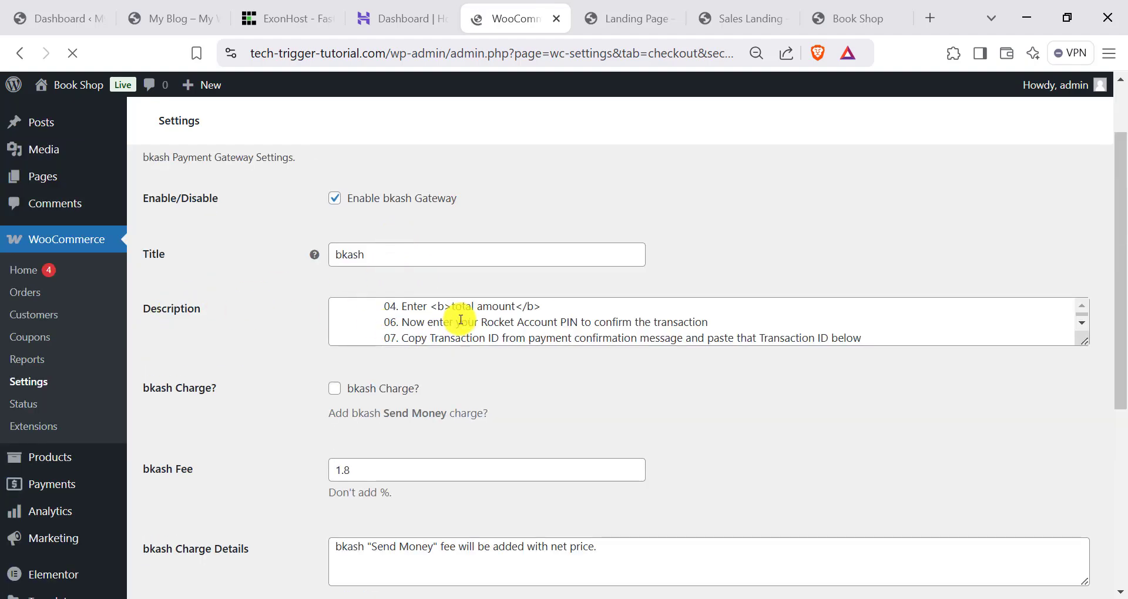
scroll(460, 322, "up", 1)
scroll(460, 352, "down", 4)
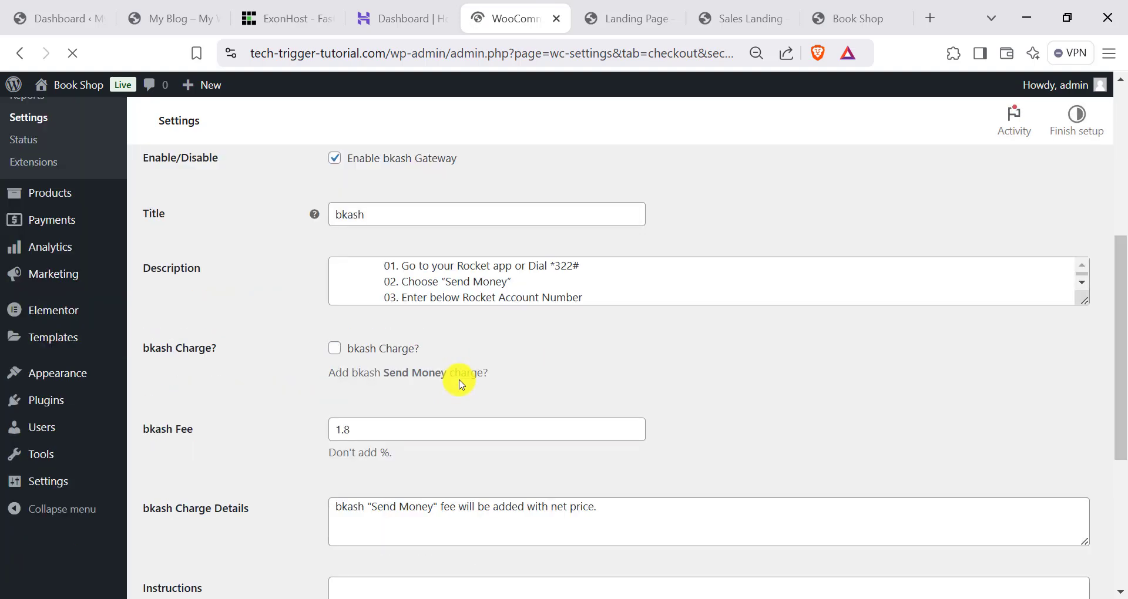
scroll(426, 301, "down", 1)
scroll(446, 311, "down", 4)
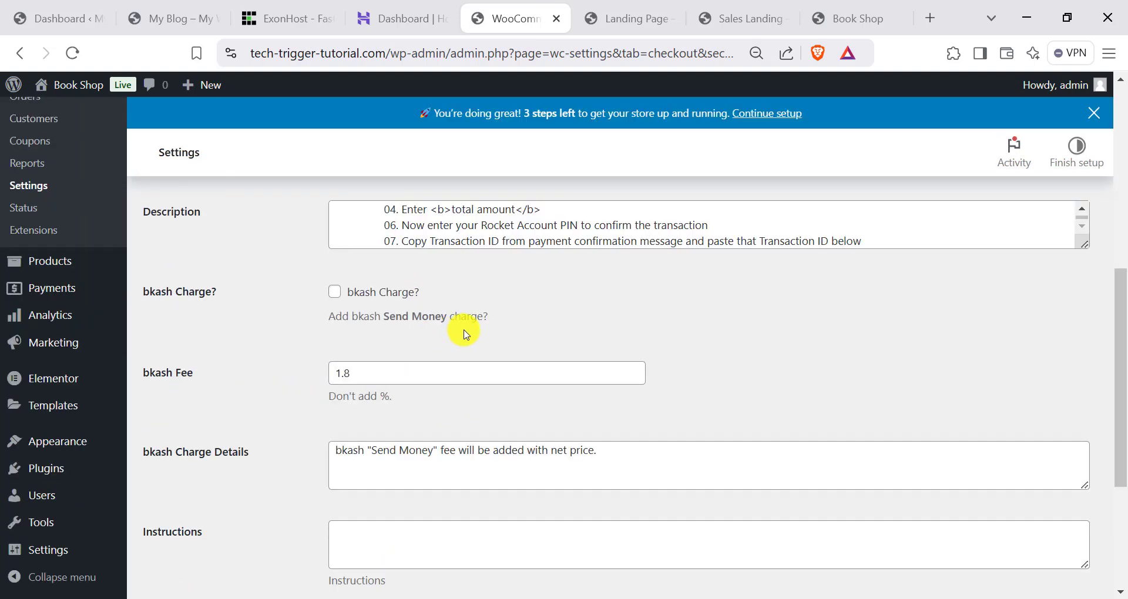
scroll(342, 247, "up", 1)
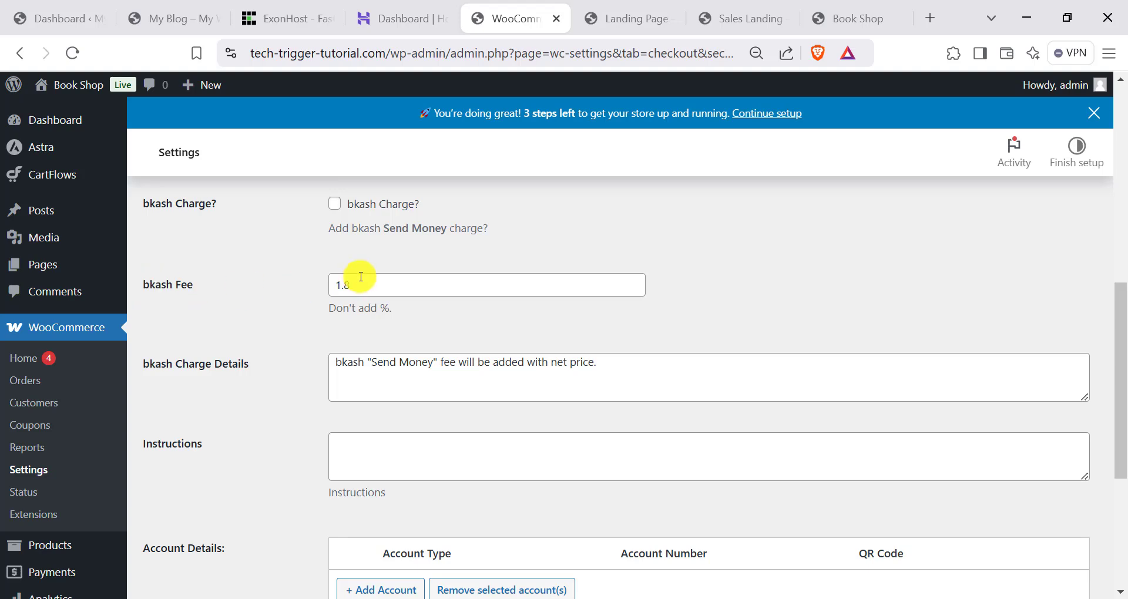
scroll(360, 276, "up", 3)
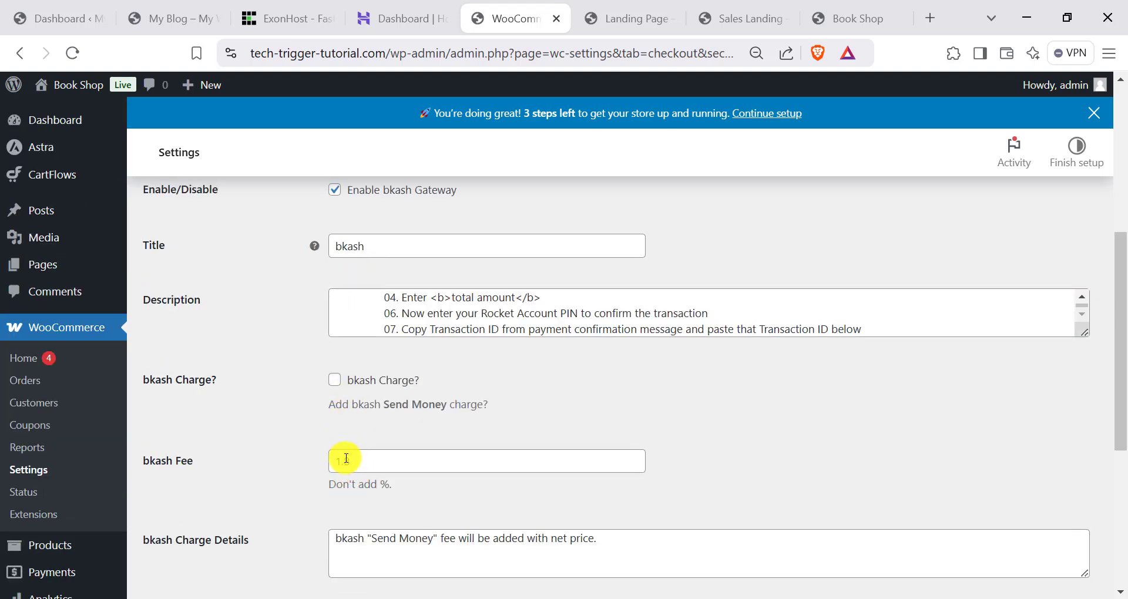
left_click(336, 386)
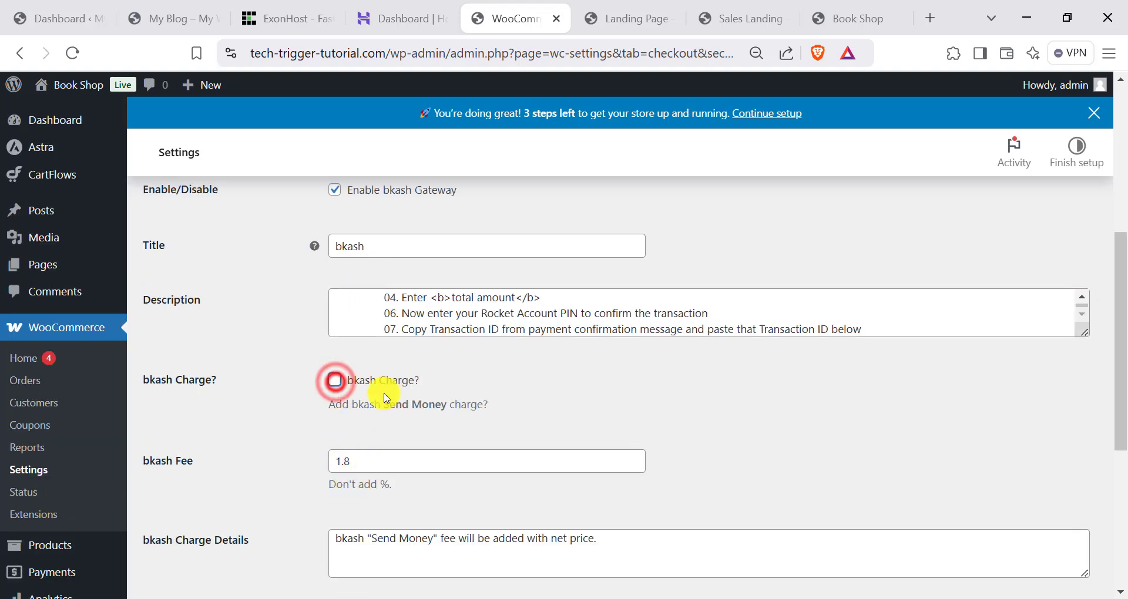
Add an account of type Personal with its account number to the bkash account details and save the settings.
scroll(364, 387, "down", 1)
scroll(411, 376, "down", 3)
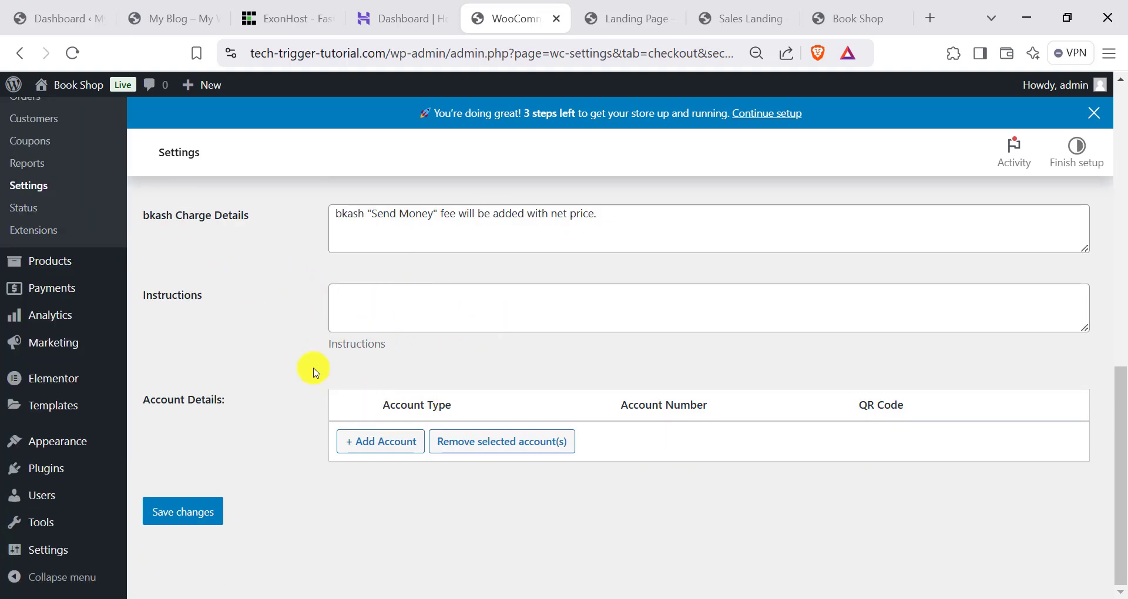
left_click(393, 441)
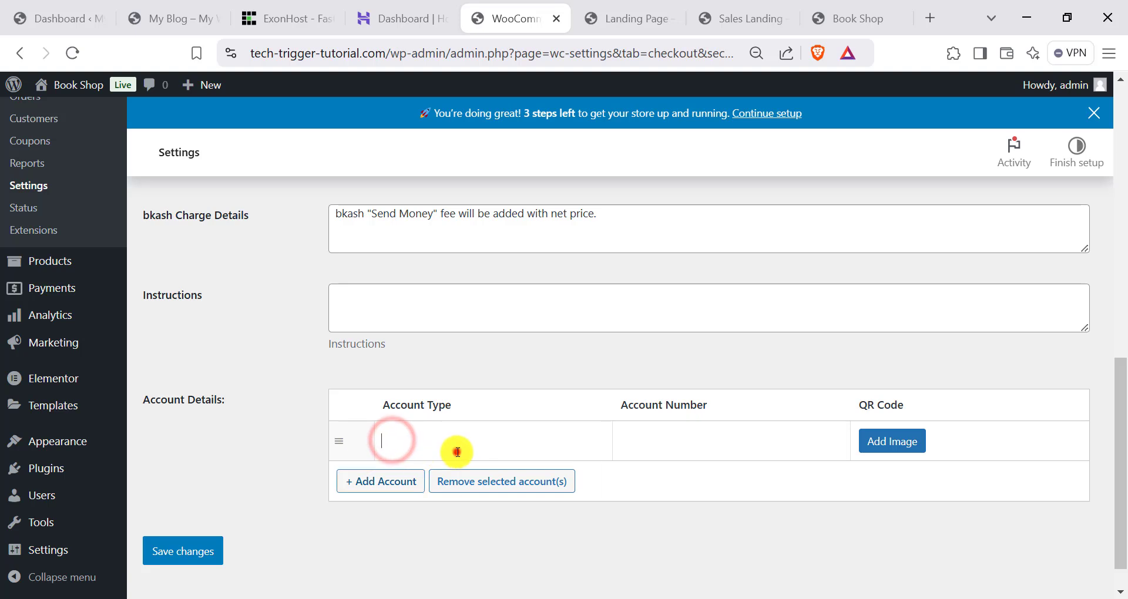
left_click(406, 441)
left_click(488, 476)
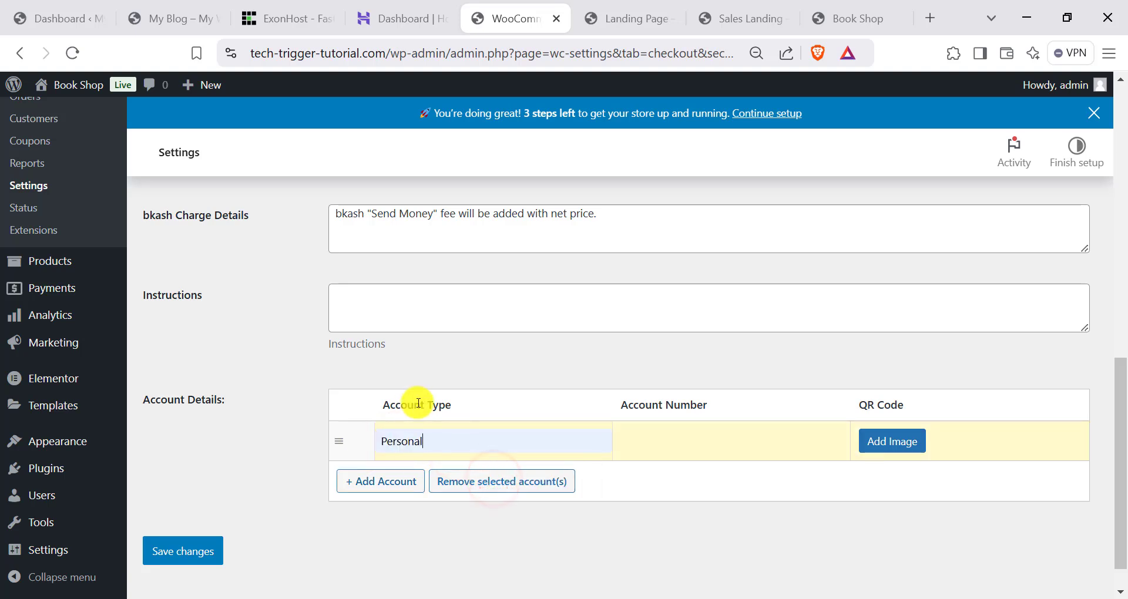
left_click(729, 475)
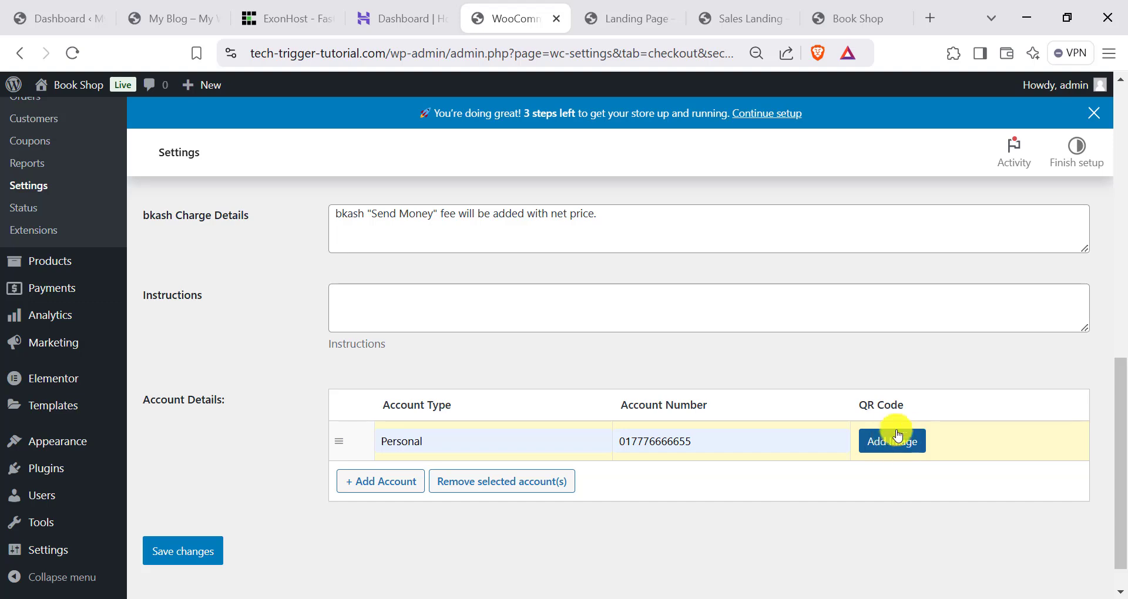
left_click(199, 543)
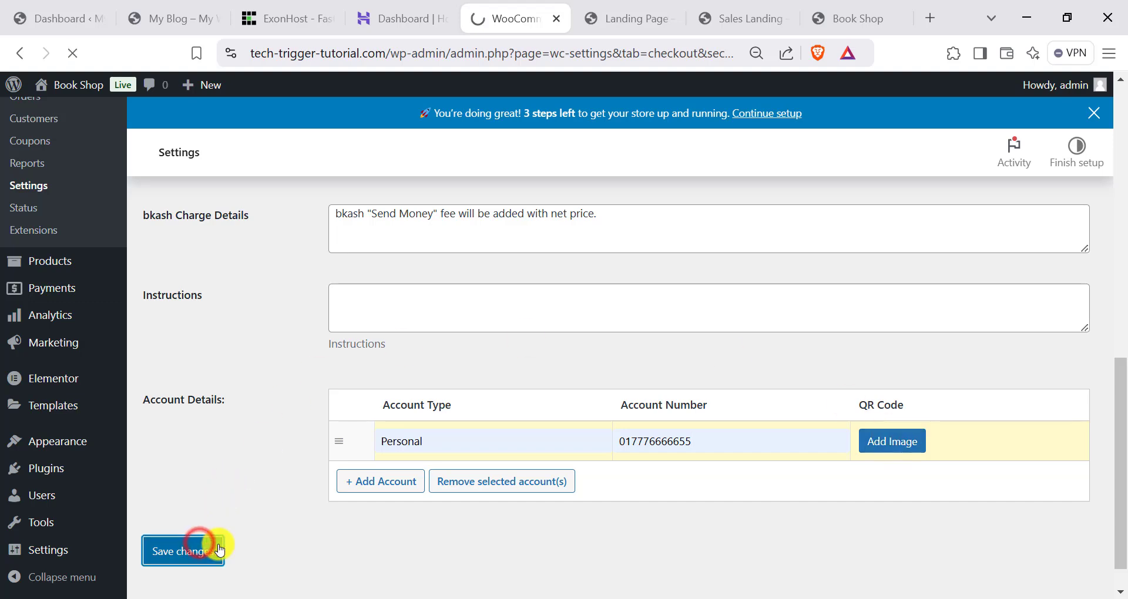
scroll(272, 409, "down", 9)
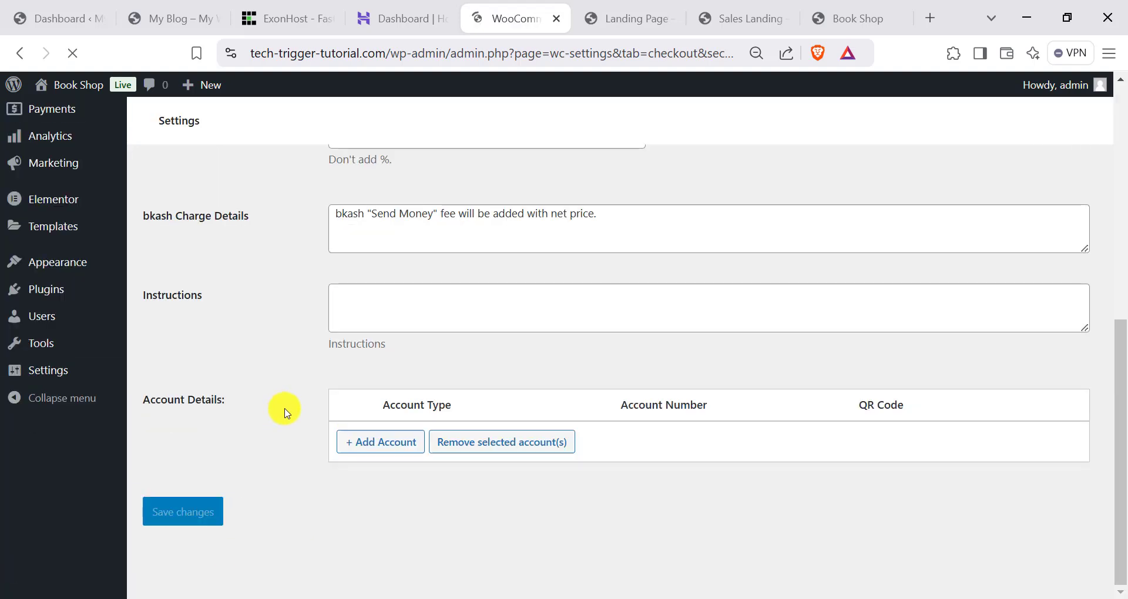
scroll(176, 531, "up", 9)
Reload the live landing page and check the bkash and nagad payment options in the checkout form.
left_click(611, 21)
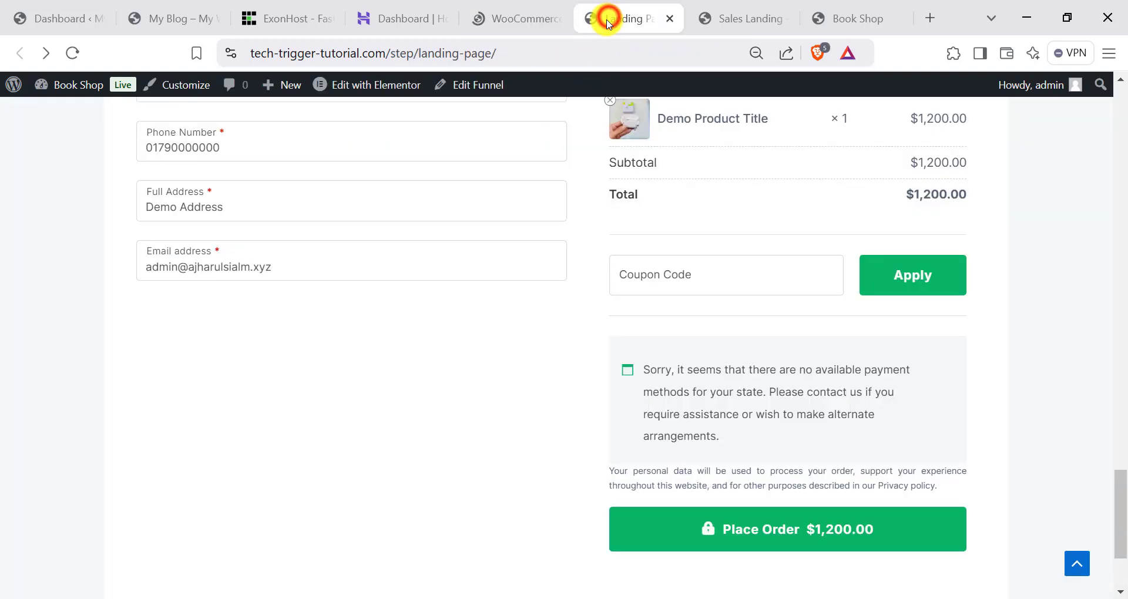
left_click(72, 53)
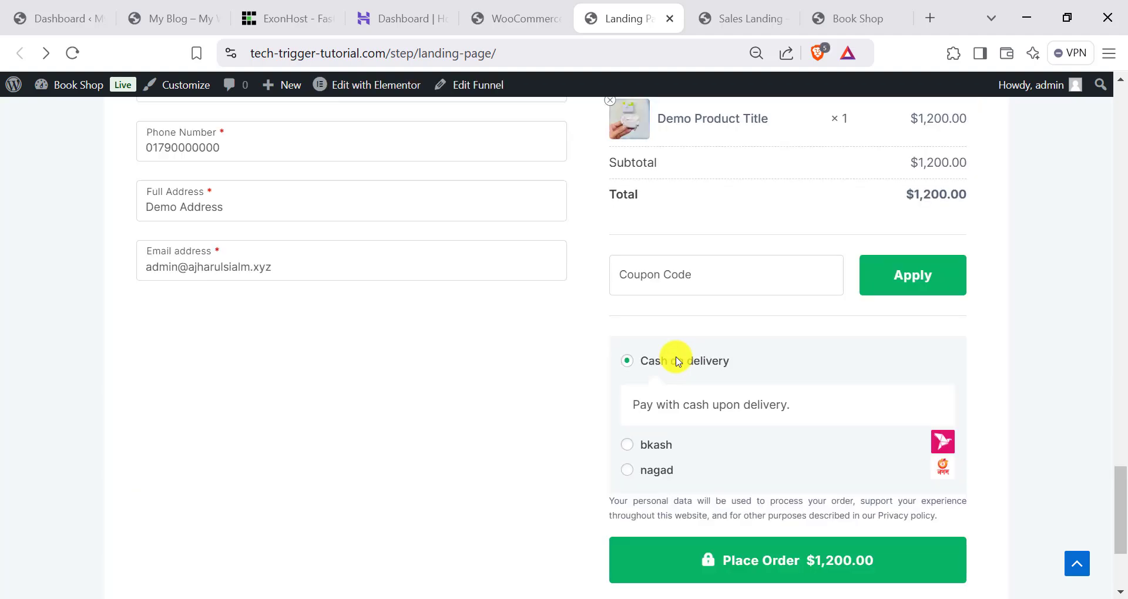
scroll(664, 364, "down", 1)
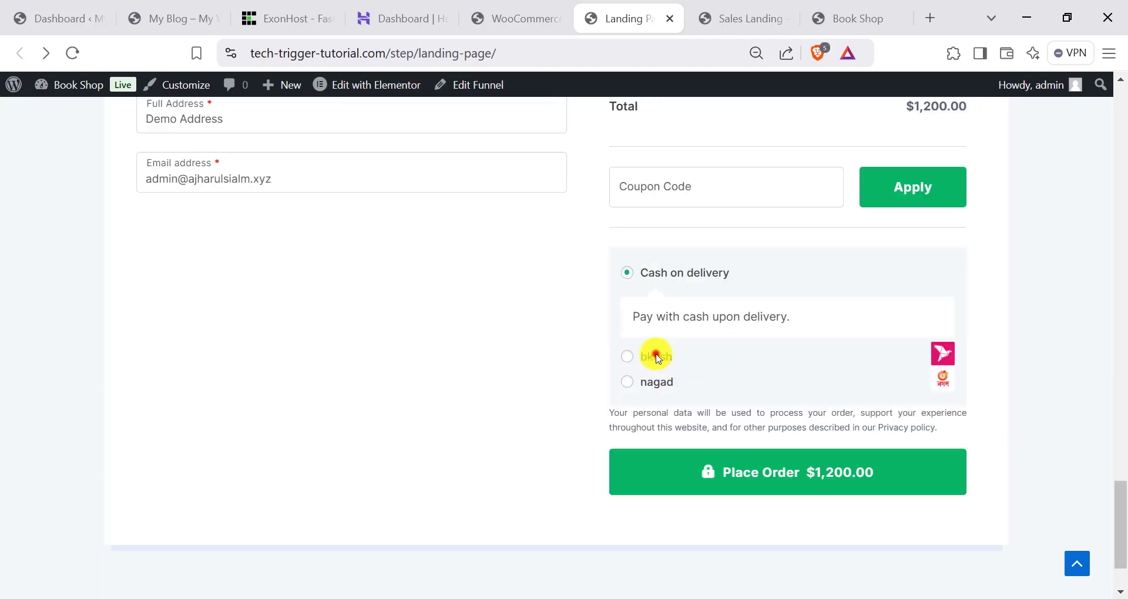
left_click(655, 356)
scroll(670, 364, "down", 4)
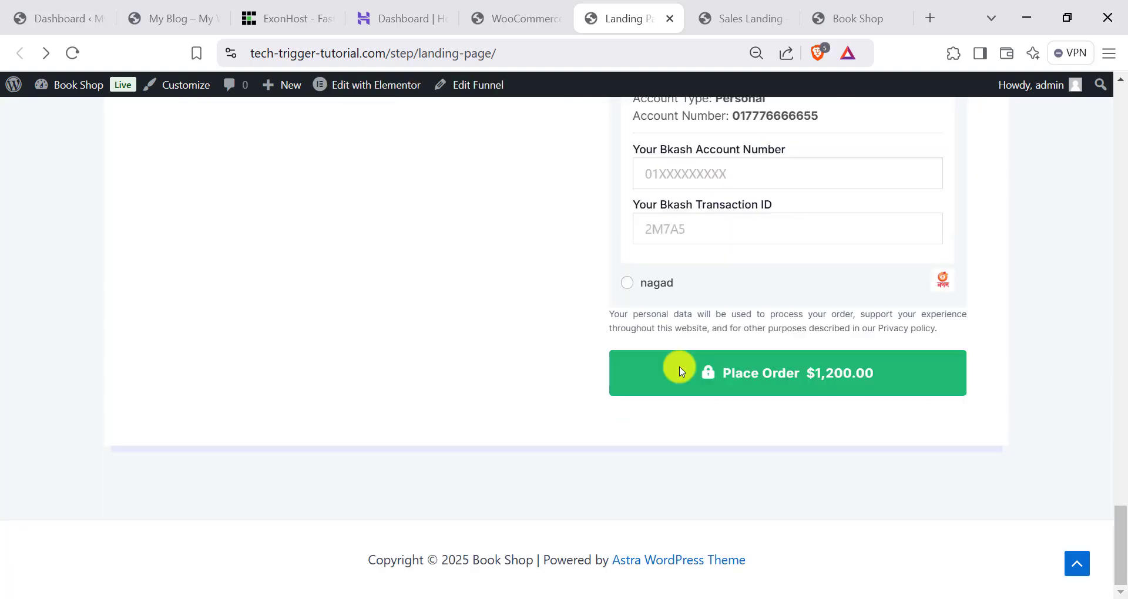
left_click(657, 278)
scroll(757, 359, "up", 3)
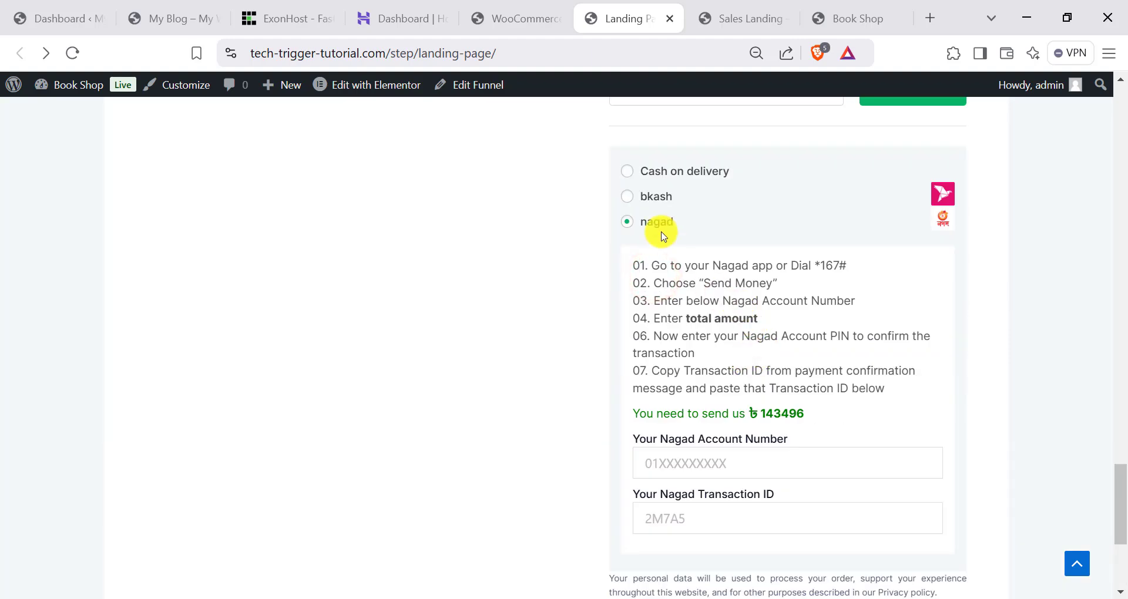
scroll(661, 235, "down", 3)
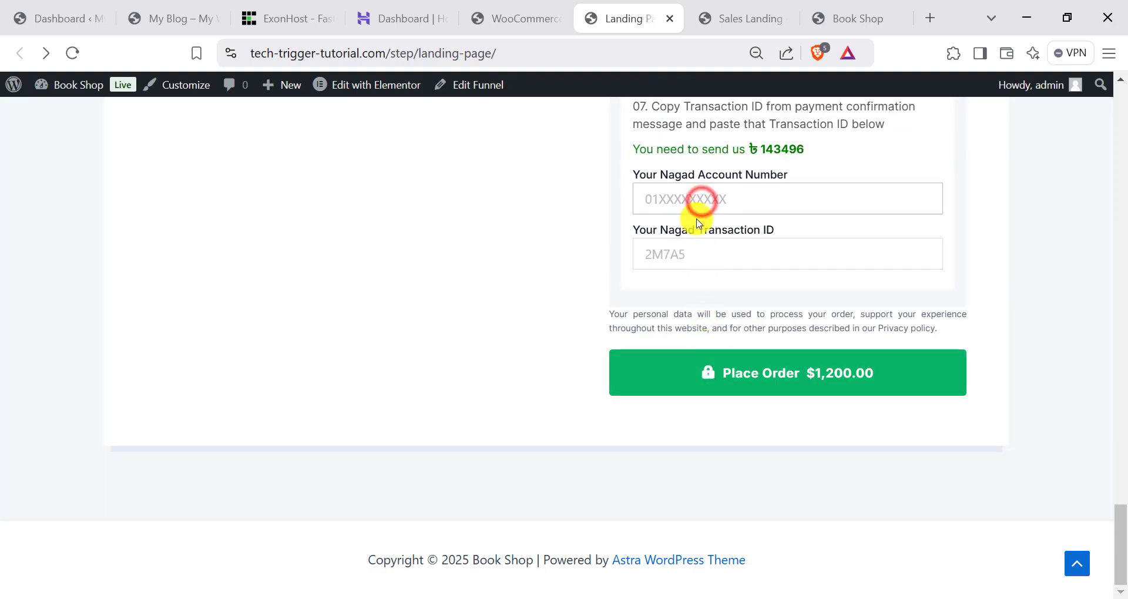
scroll(699, 222, "up", 4)
Choose bkash as the payment method, fill in the customer's bkash account number and transaction ID, and place the order.
left_click(657, 285)
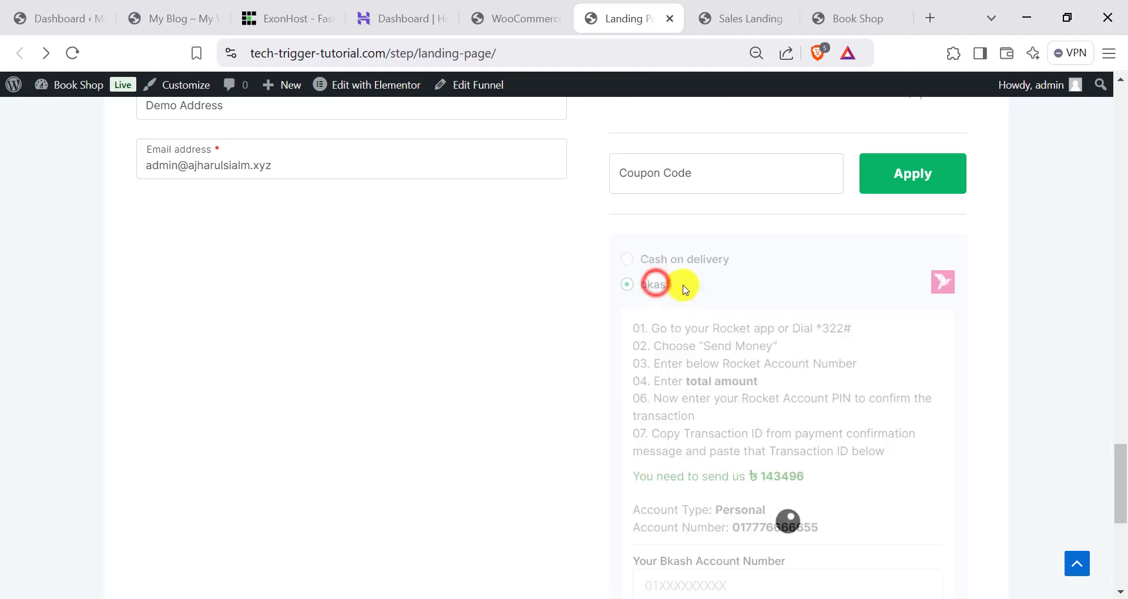
scroll(681, 294, "down", 3)
left_click(694, 409)
left_click(763, 450)
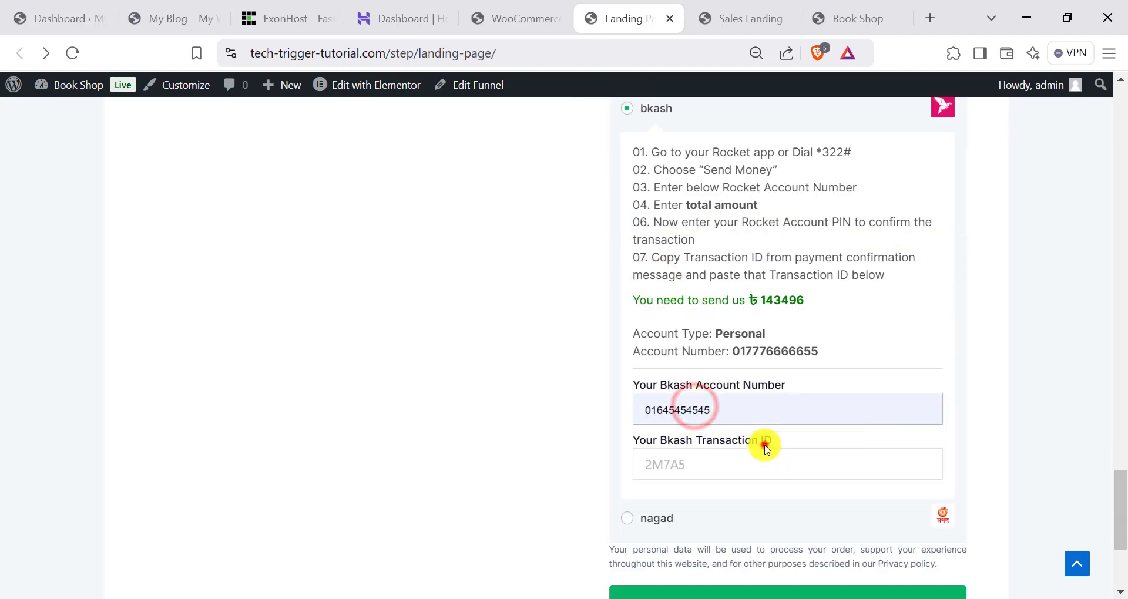
left_click(669, 470)
left_click(749, 504)
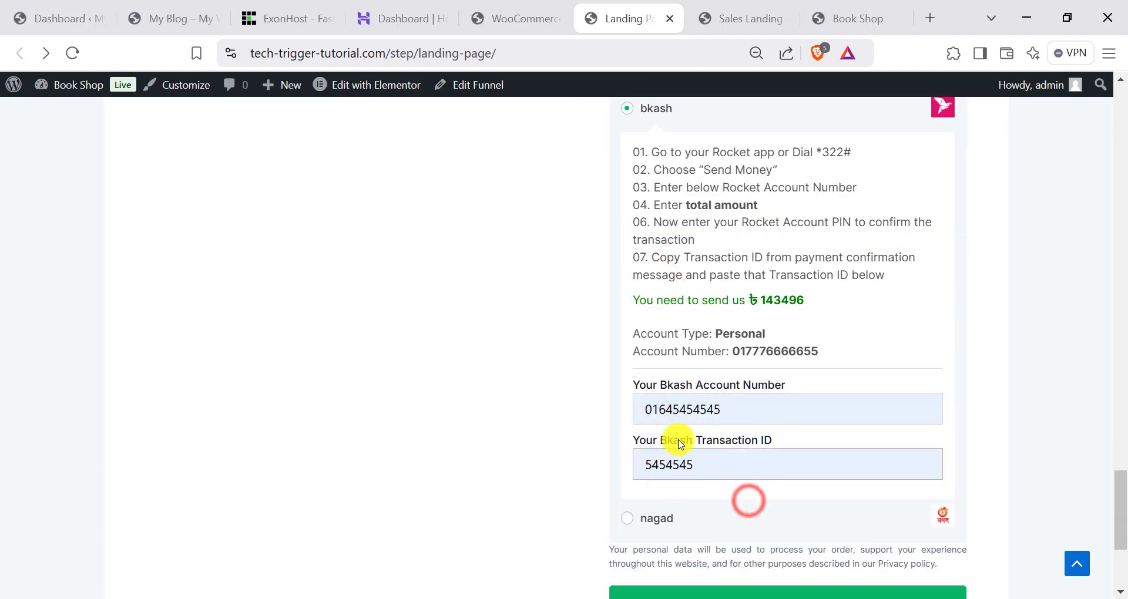
scroll(675, 435, "down", 2)
left_click(756, 516)
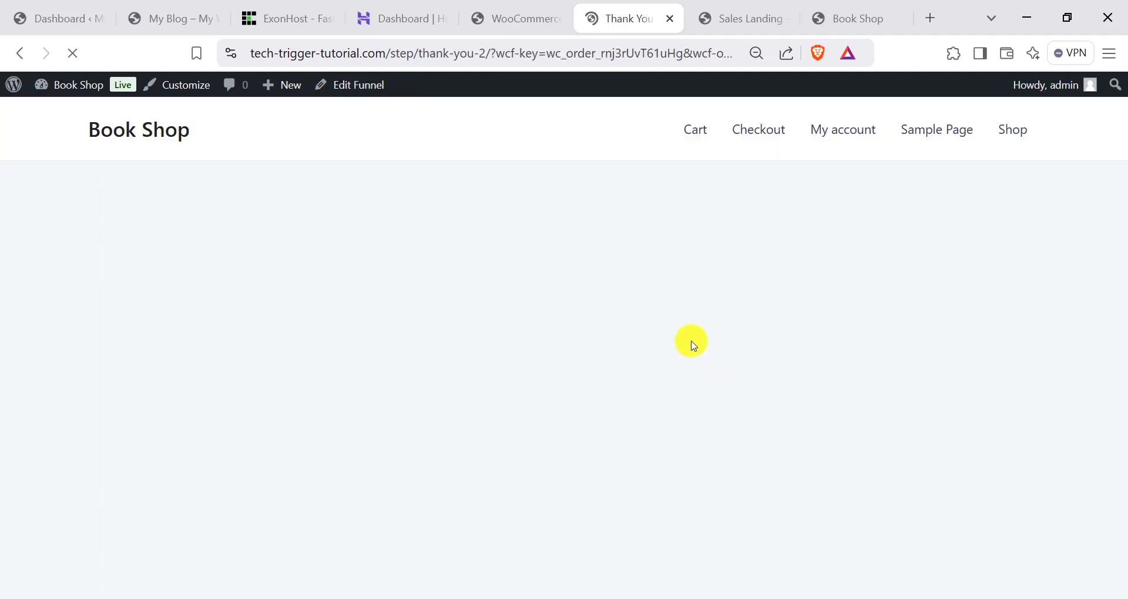
Review the order summary, billing address and bkash payment details on the Thank You page.
scroll(543, 371, "down", 2)
scroll(543, 371, "down", 10)
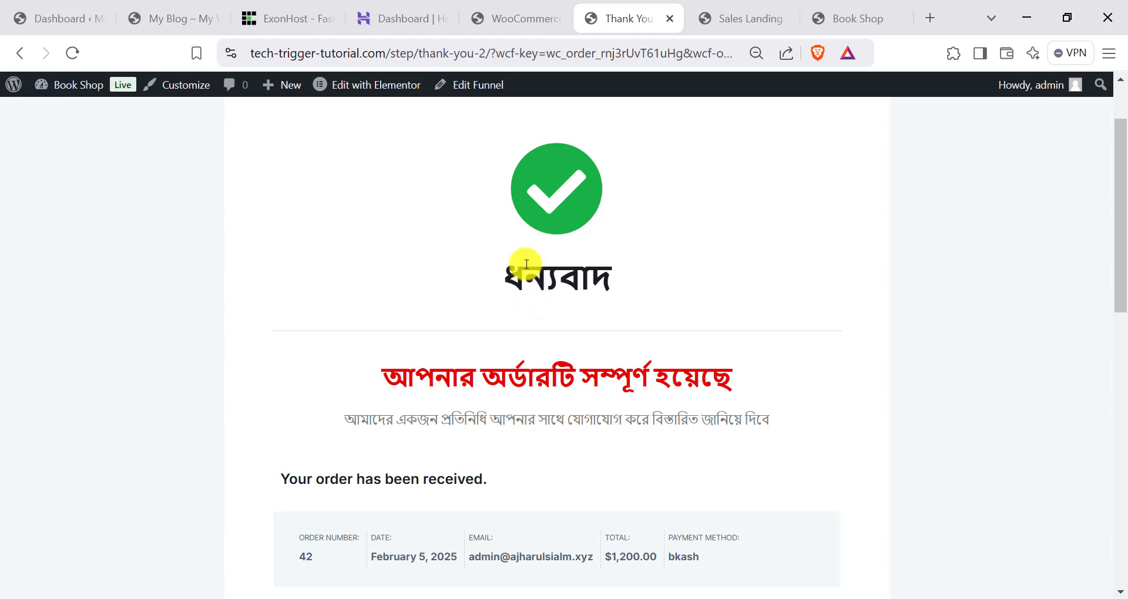
scroll(534, 358, "down", 1)
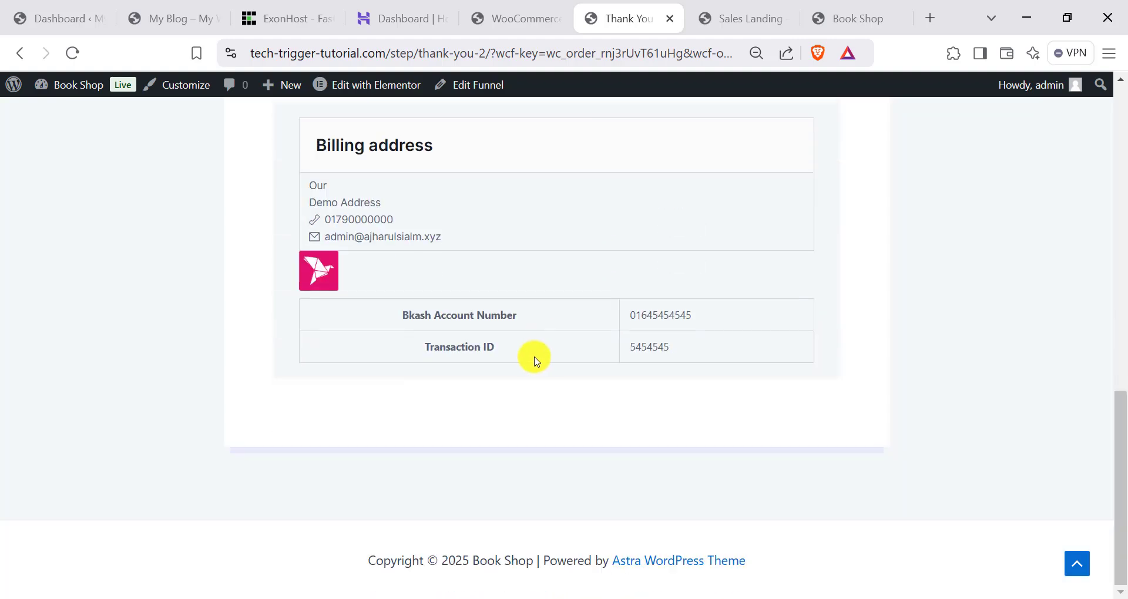
scroll(534, 360, "up", 7)
scroll(535, 362, "down", 7)
scroll(537, 364, "up", 10)
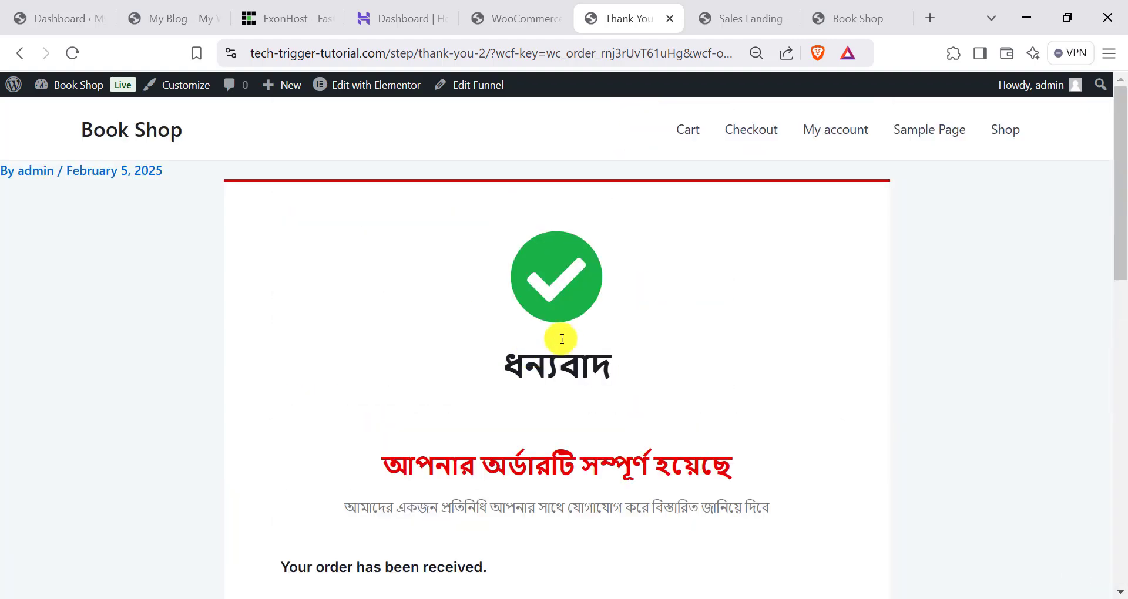
Open the new bkash order from the WooCommerce orders list and examine its billing, payment and item details.
left_click(493, 9)
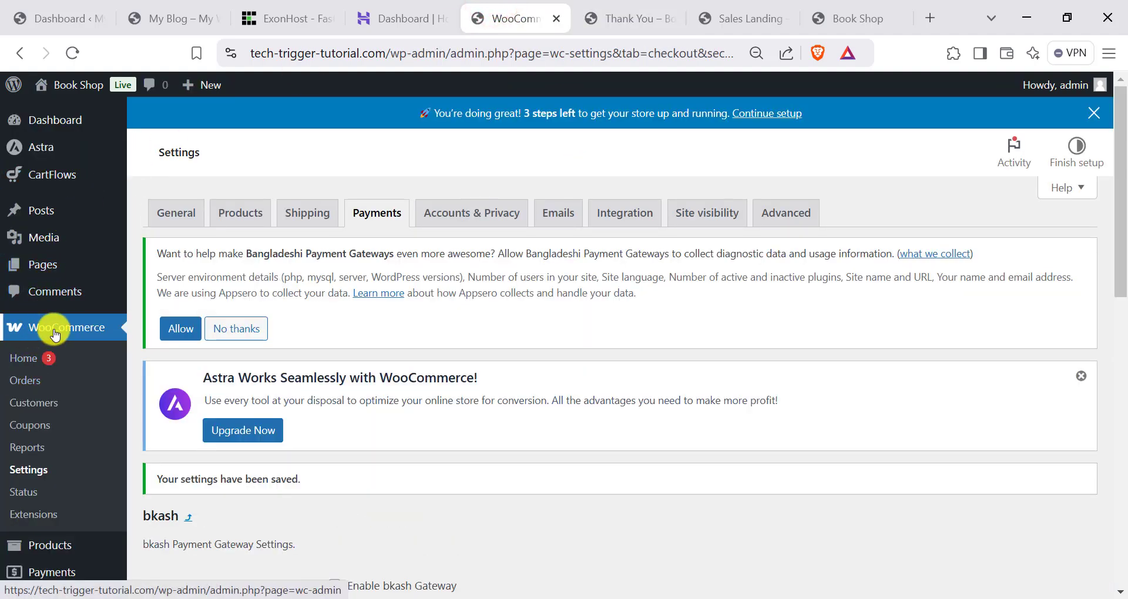
left_click(24, 383)
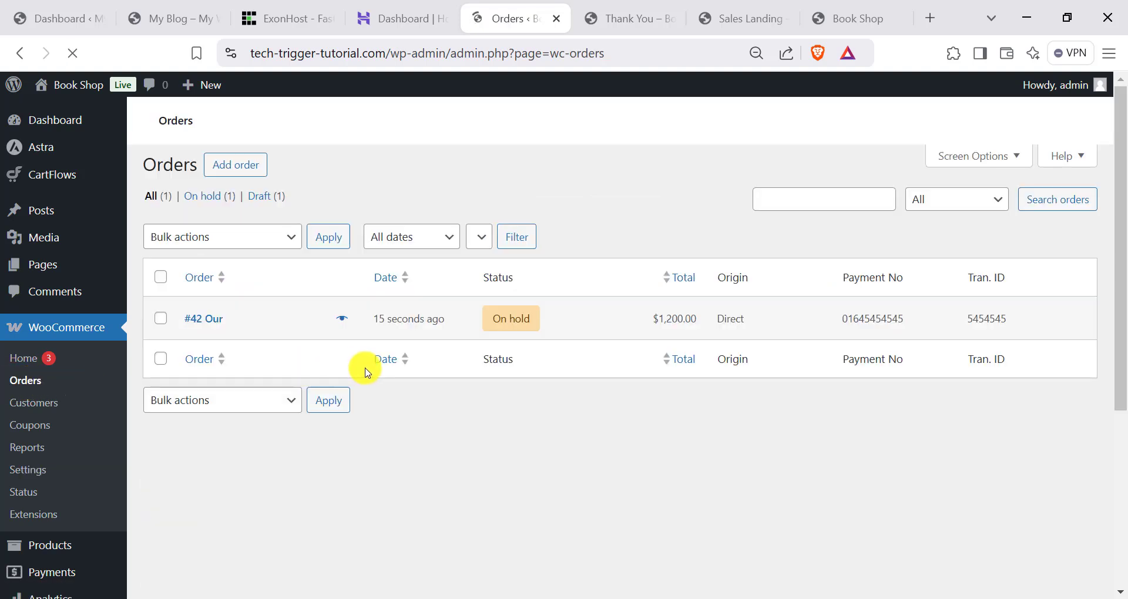
left_click(202, 320)
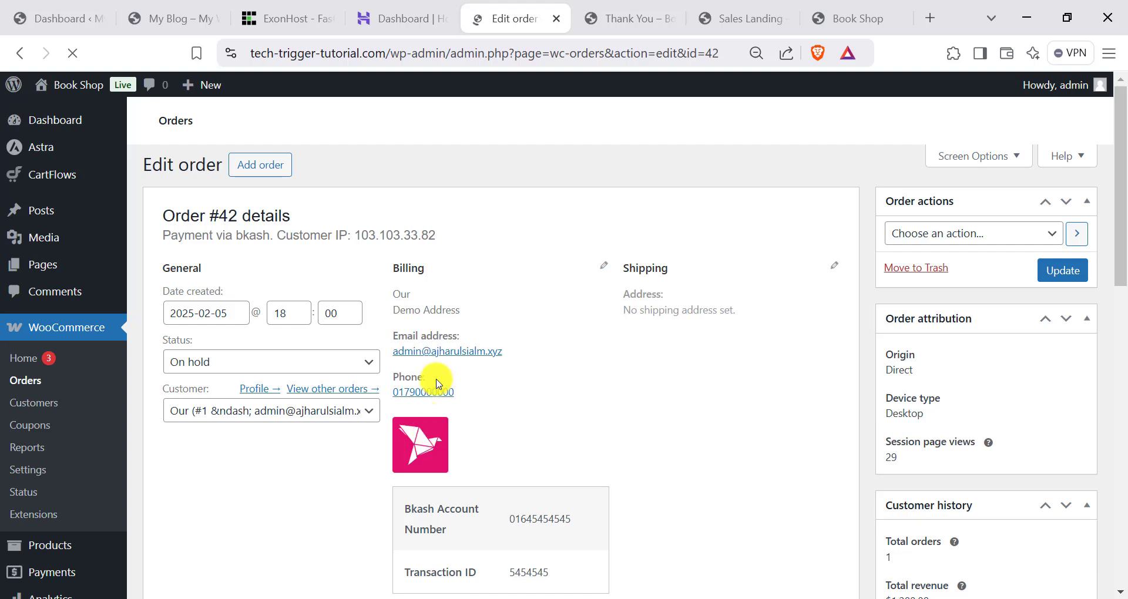
scroll(430, 287, "down", 3)
scroll(467, 277, "down", 2)
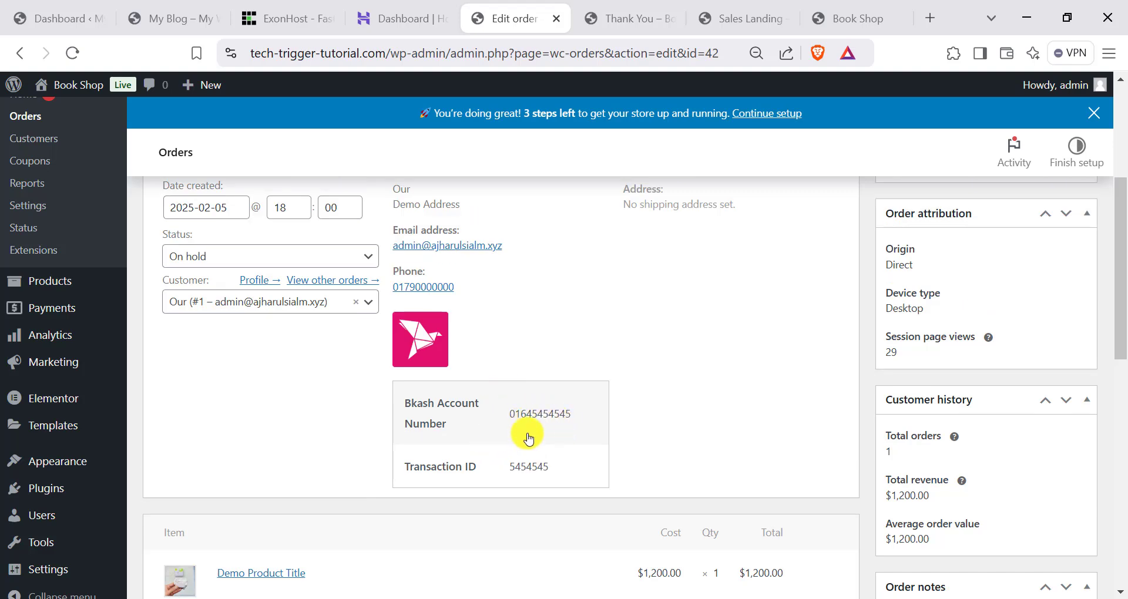
scroll(535, 440, "down", 7)
scroll(536, 434, "up", 10)
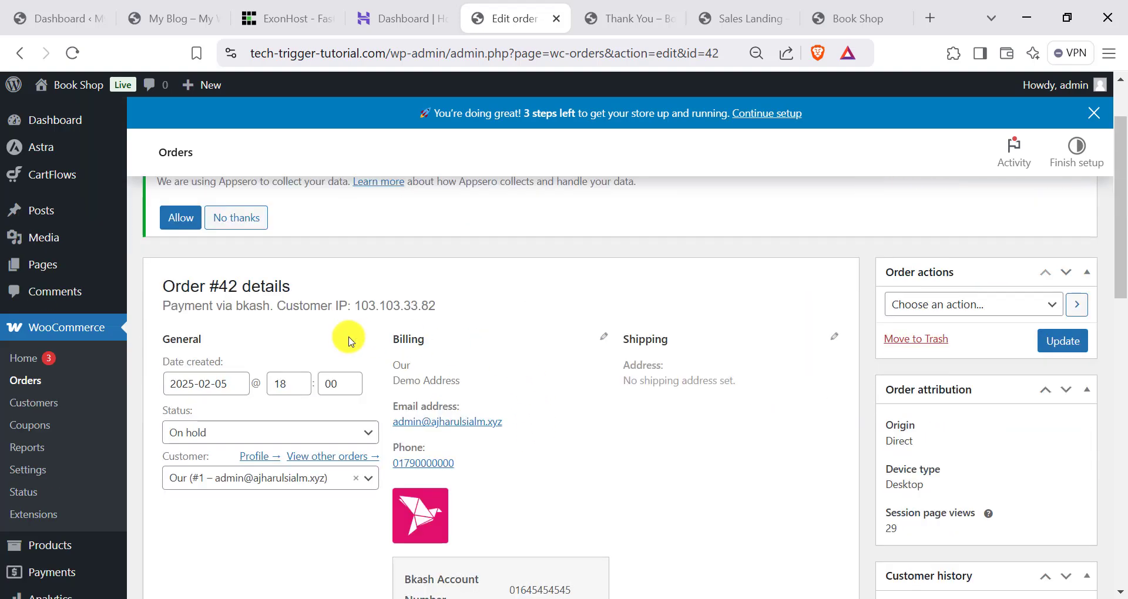
Set the order's status to Completed and update the order.
left_click(225, 436)
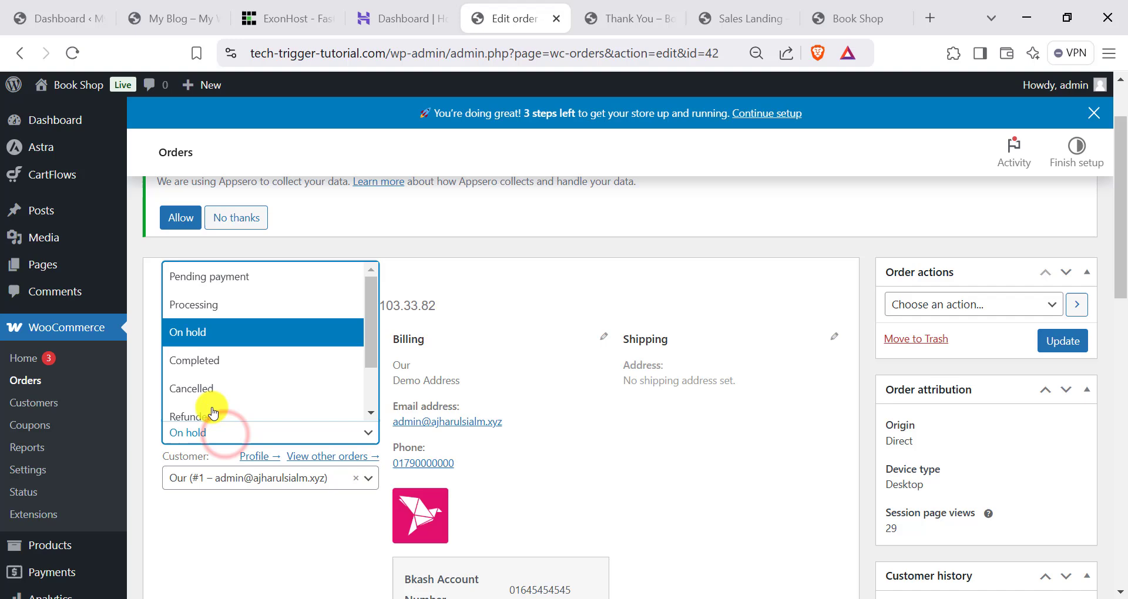
left_click(221, 361)
left_click(1065, 343)
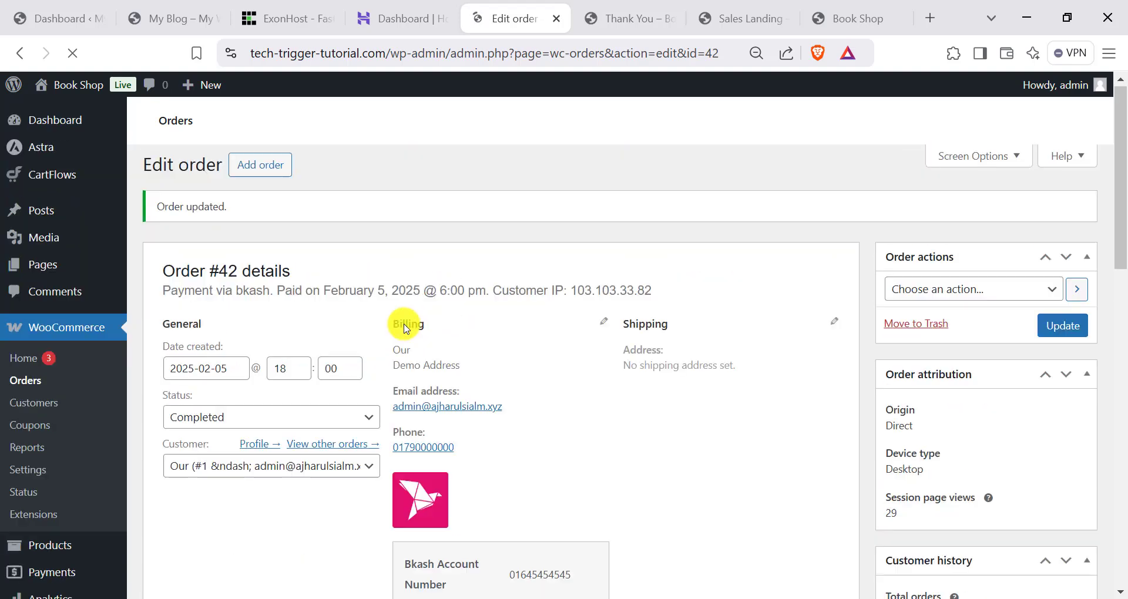
scroll(548, 412, "down", 4)
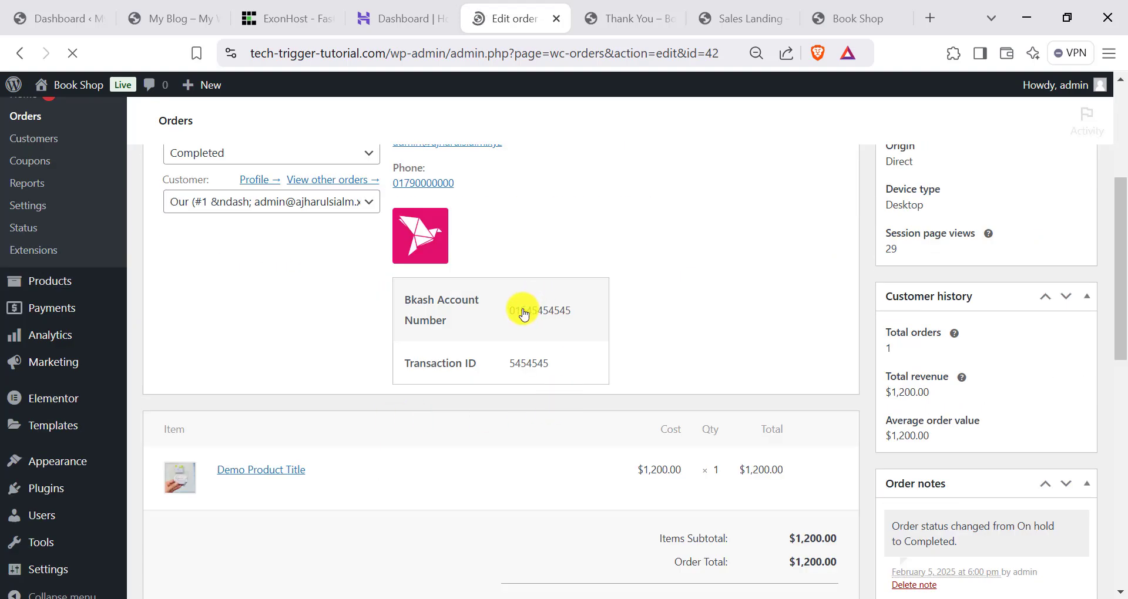
Return to the WooCommerce orders list and check the status of the bkash order.
scroll(523, 311, "up", 5)
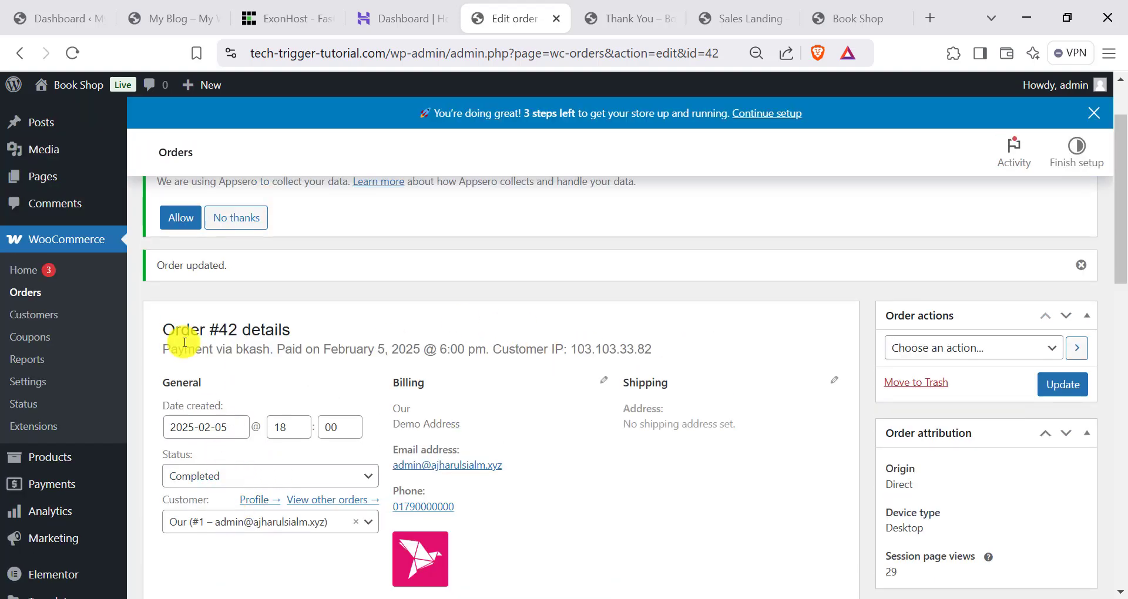
left_click(30, 293)
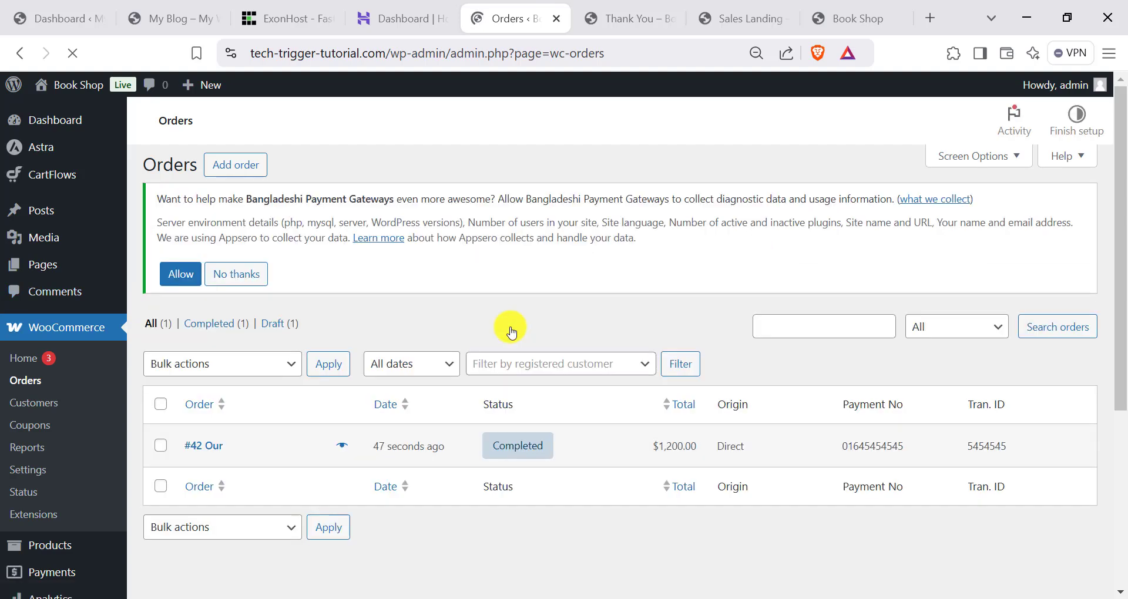
scroll(545, 314, "down", 2)
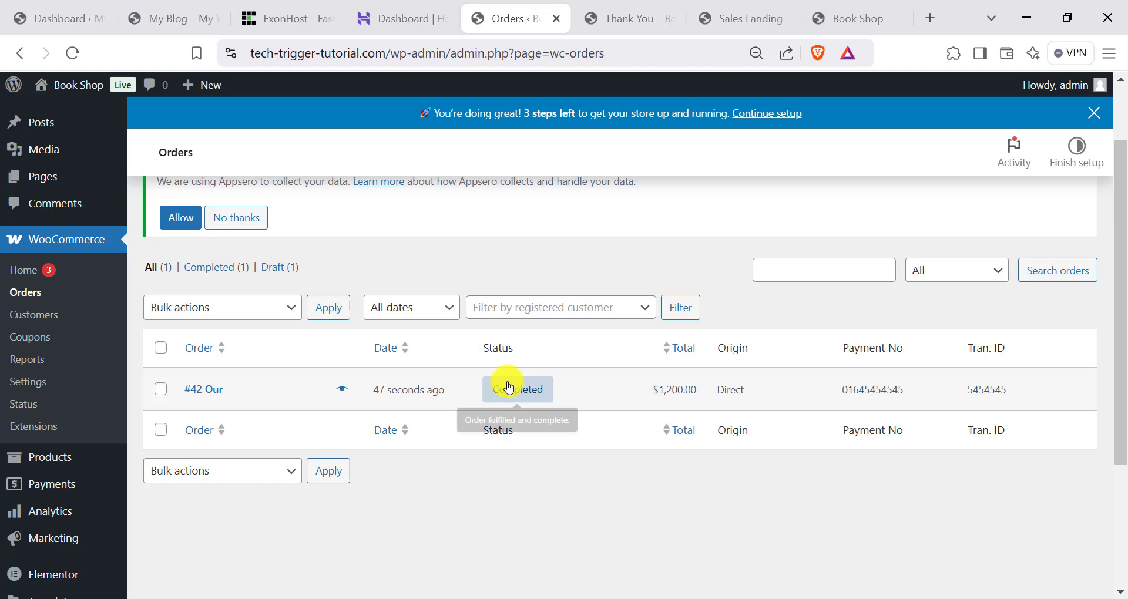
scroll(35, 406, "down", 3)
Start a new simple product and mark it as both Virtual and Downloadable.
mouse_move(35, 406)
mouse_move(50, 290)
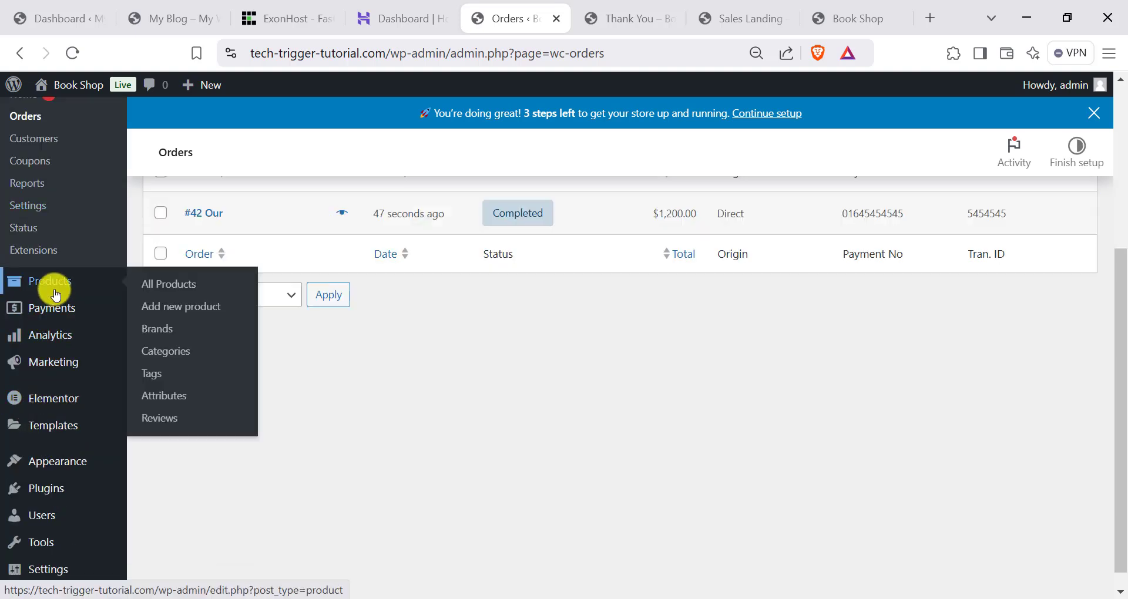
left_click(165, 306)
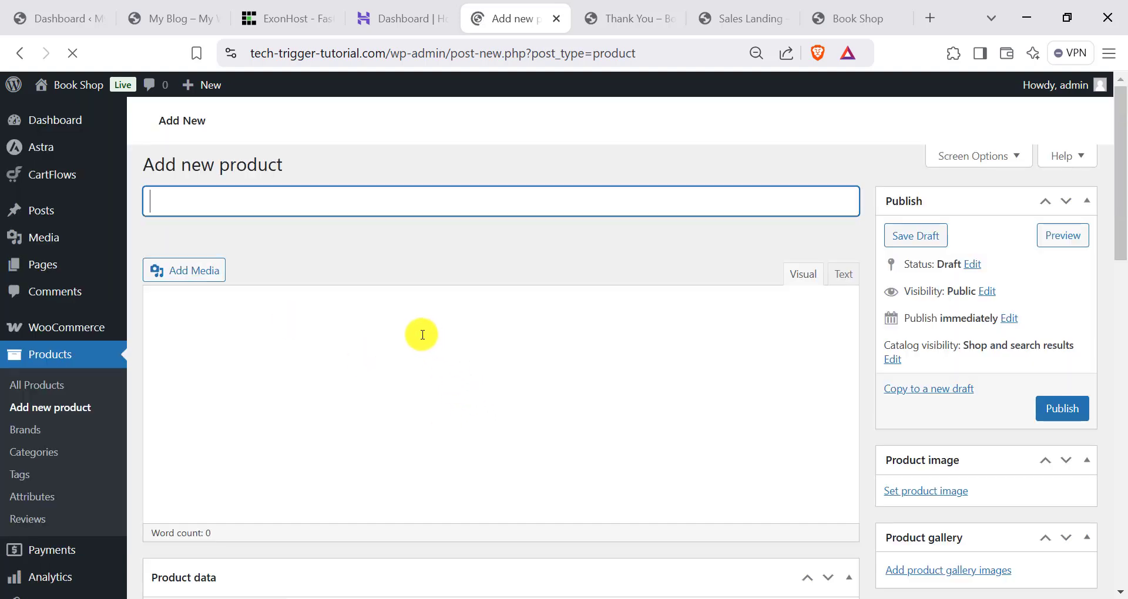
scroll(411, 346, "down", 6)
scroll(397, 357, "up", 1)
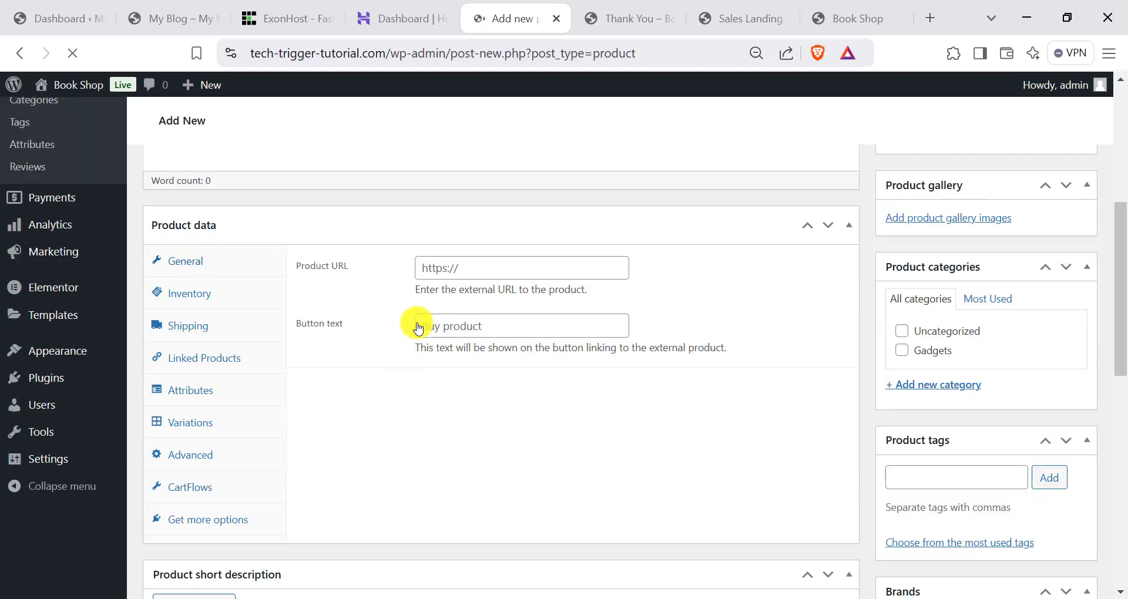
scroll(435, 320, "up", 4)
scroll(403, 369, "down", 4)
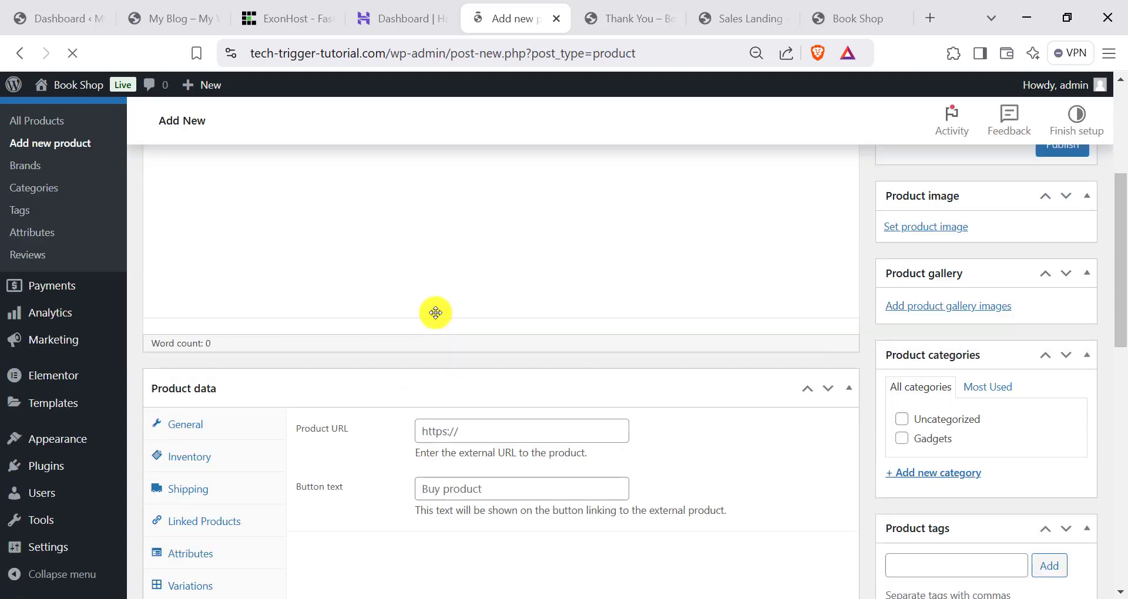
left_click(460, 376)
left_click(537, 410)
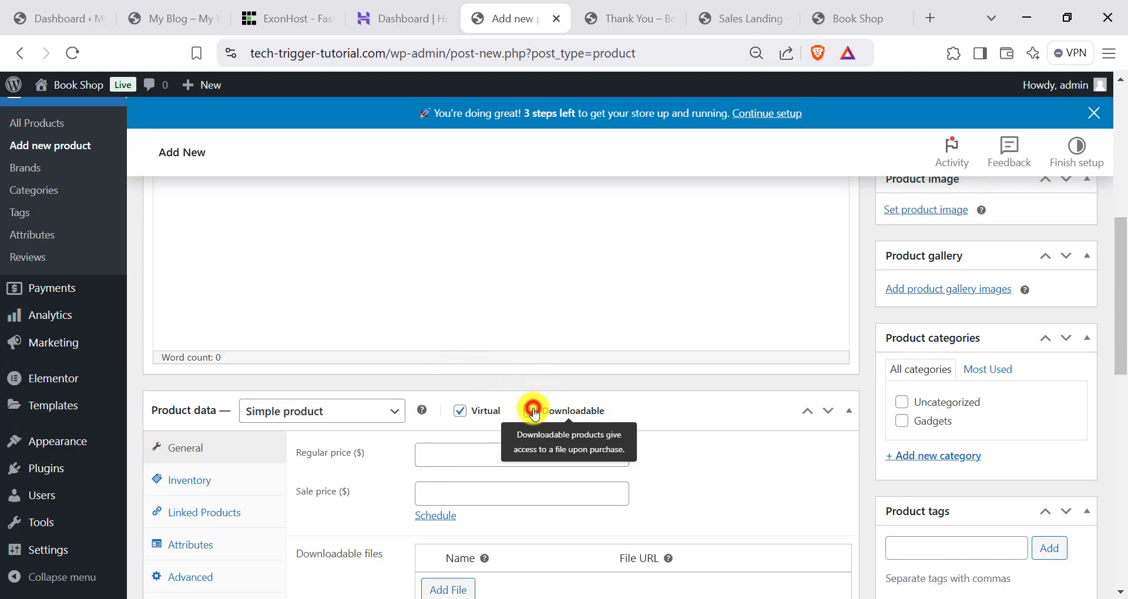
scroll(529, 405, "down", 3)
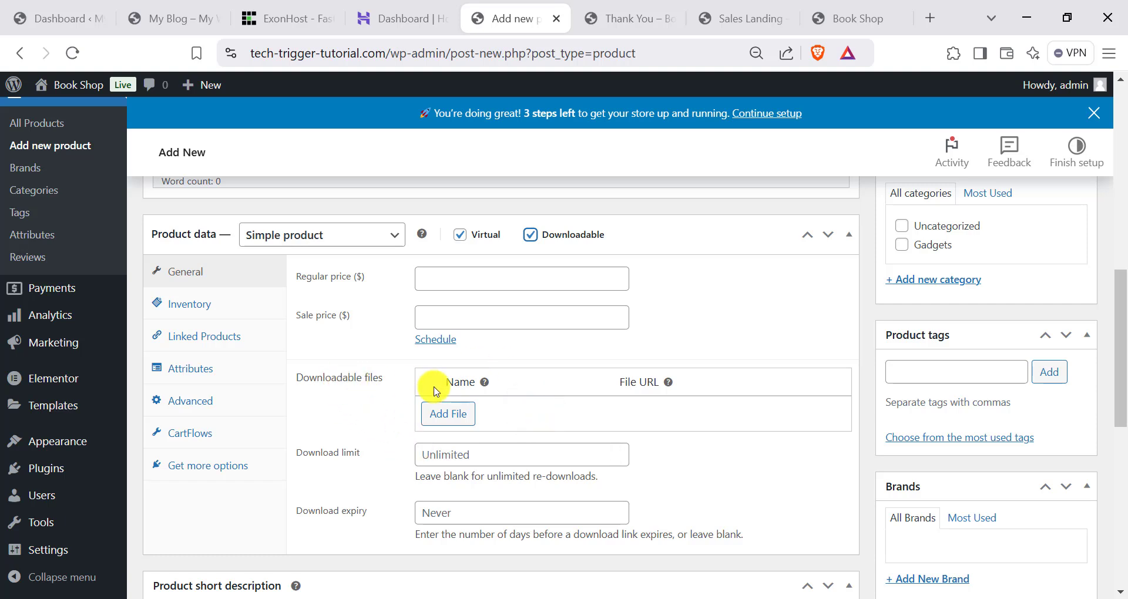
Add a downloadable file entry to the product and name it Demo Download.
left_click(448, 414)
left_click(514, 412)
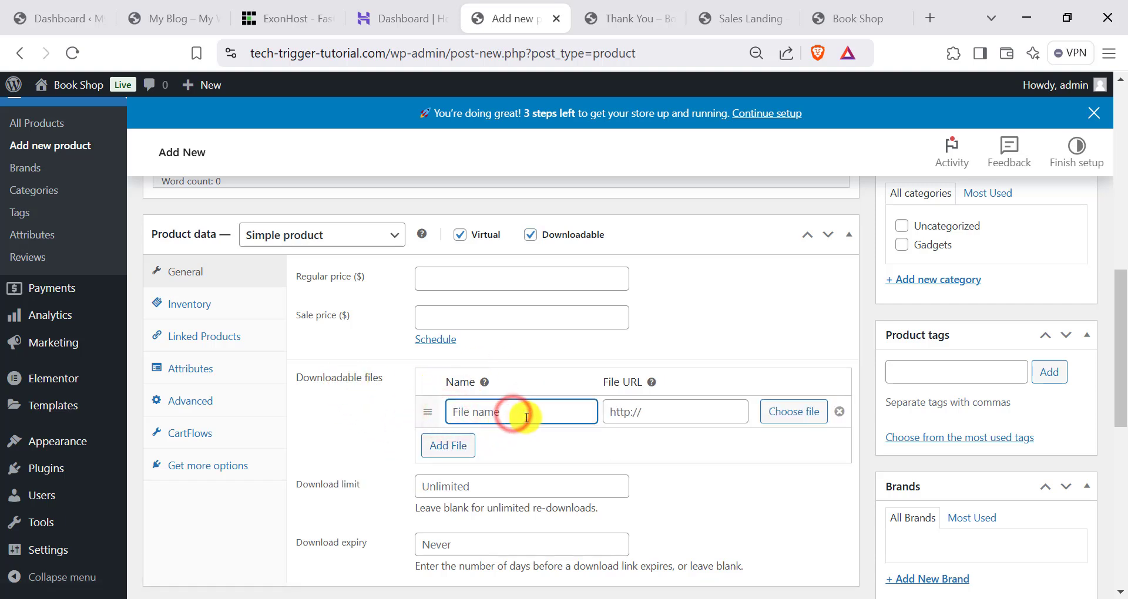
type("df")
left_click_drag(525, 417, 413, 409)
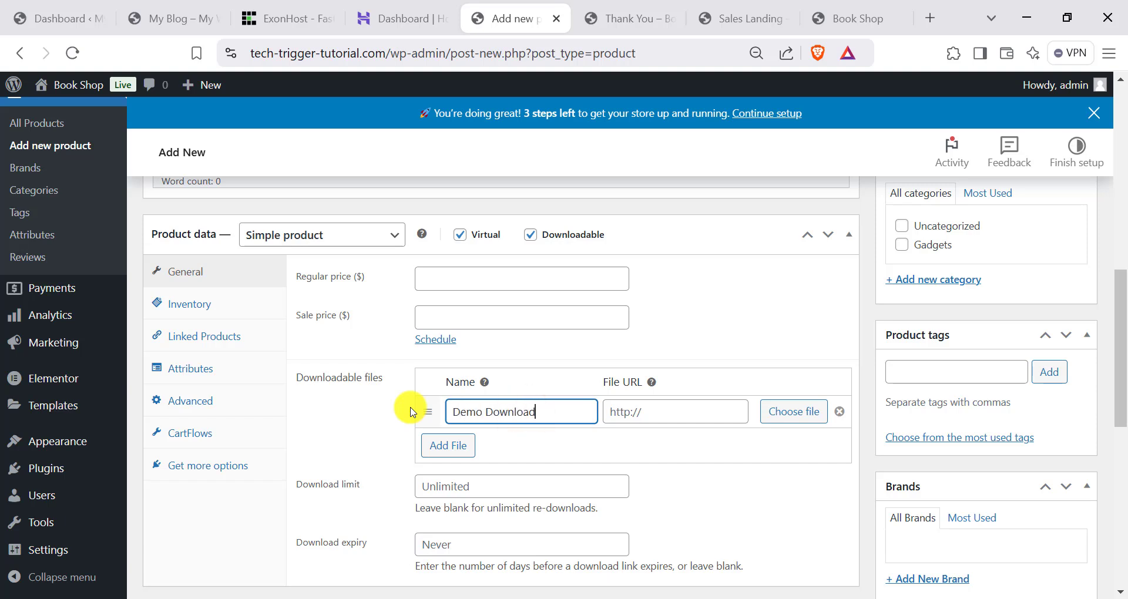
View the file upload option for the Demo Download entry, then close the file chooser without selecting anything.
left_click(784, 408)
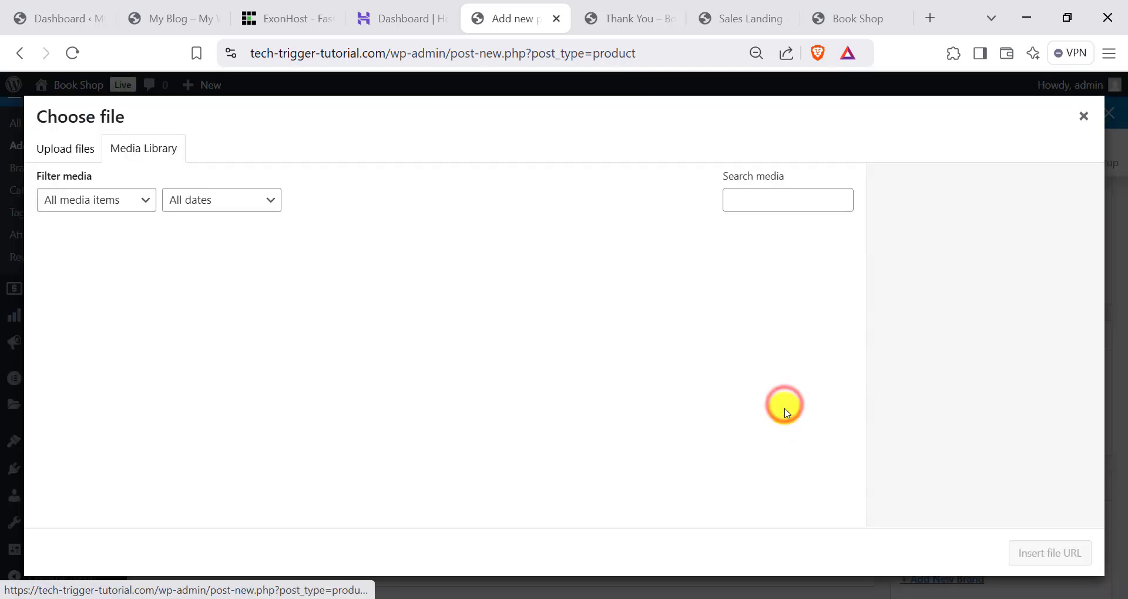
left_click(73, 149)
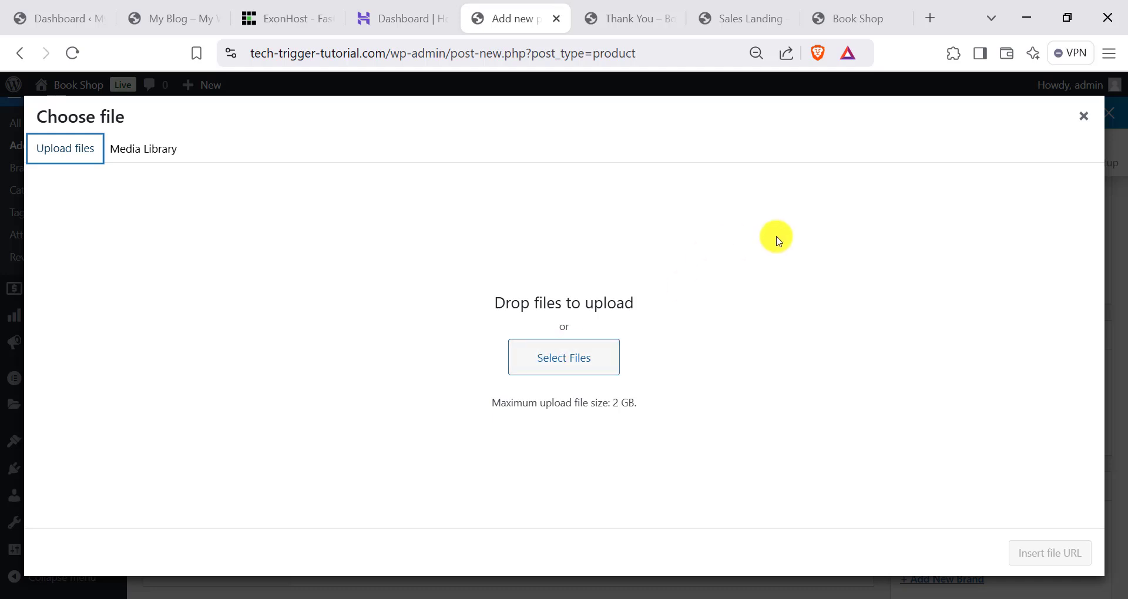
left_click(1083, 117)
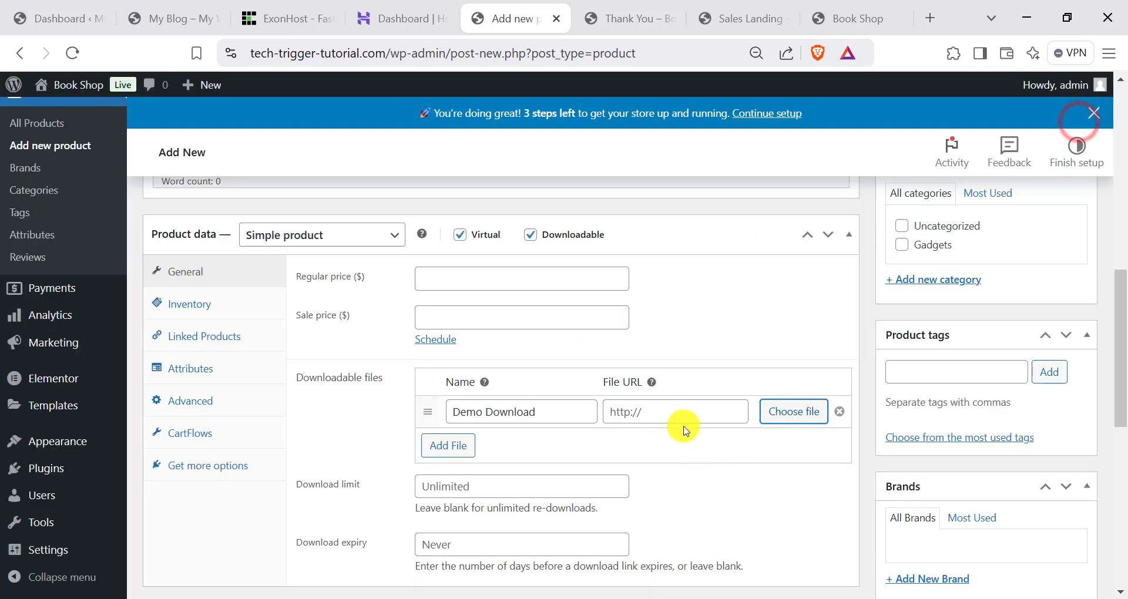
Switch to the storefront and view the Downloads section of the customer's My account page.
scroll(634, 461, "up", 12)
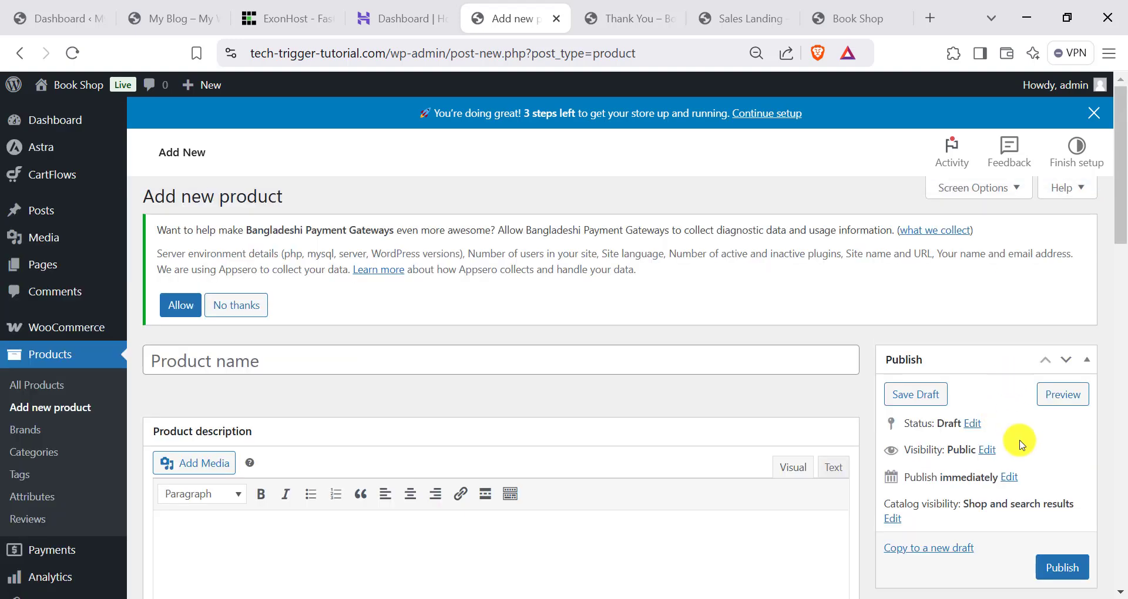
scroll(990, 440, "down", 3)
scroll(559, 360, "down", 3)
scroll(559, 361, "up", 2)
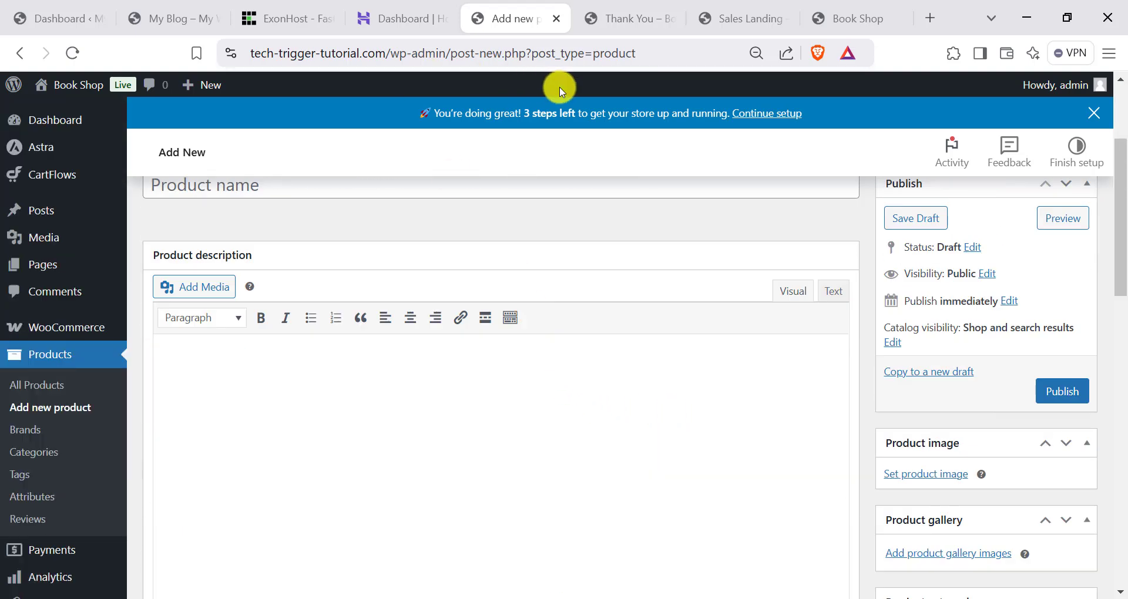
left_click(629, 15)
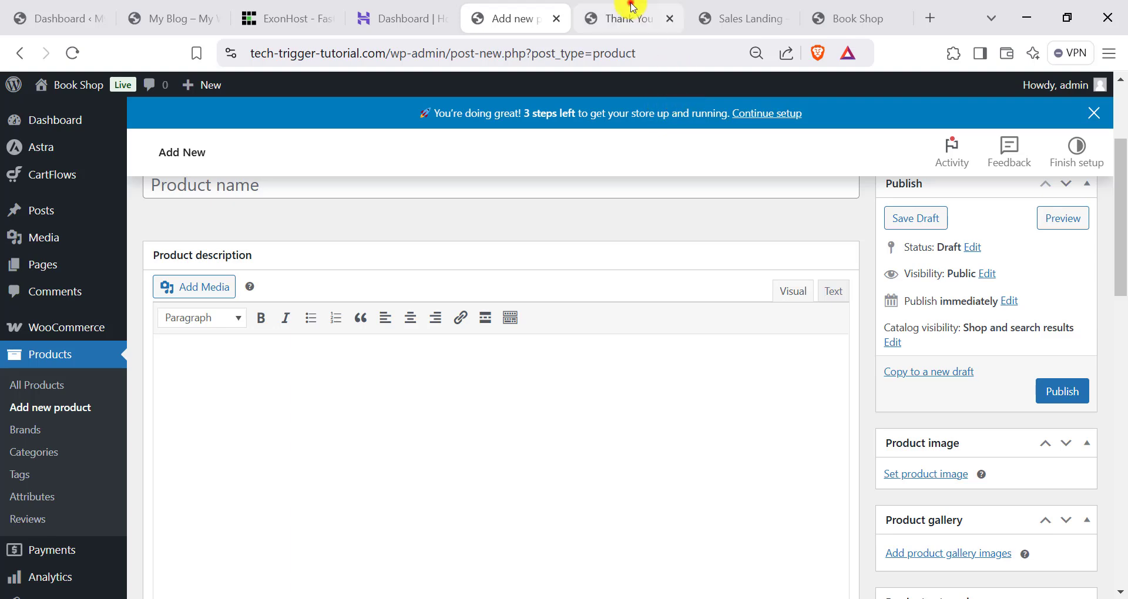
left_click(841, 131)
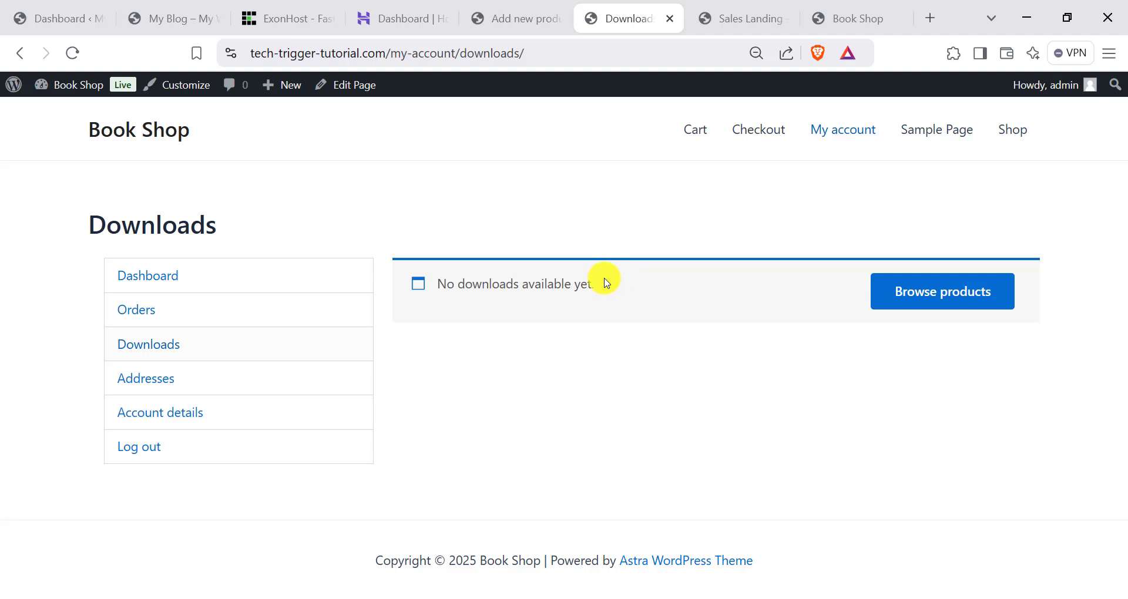
Go to the Add Plugins page in the site admin, search for sslcommerz and look through the matching plugins.
left_click(506, 17)
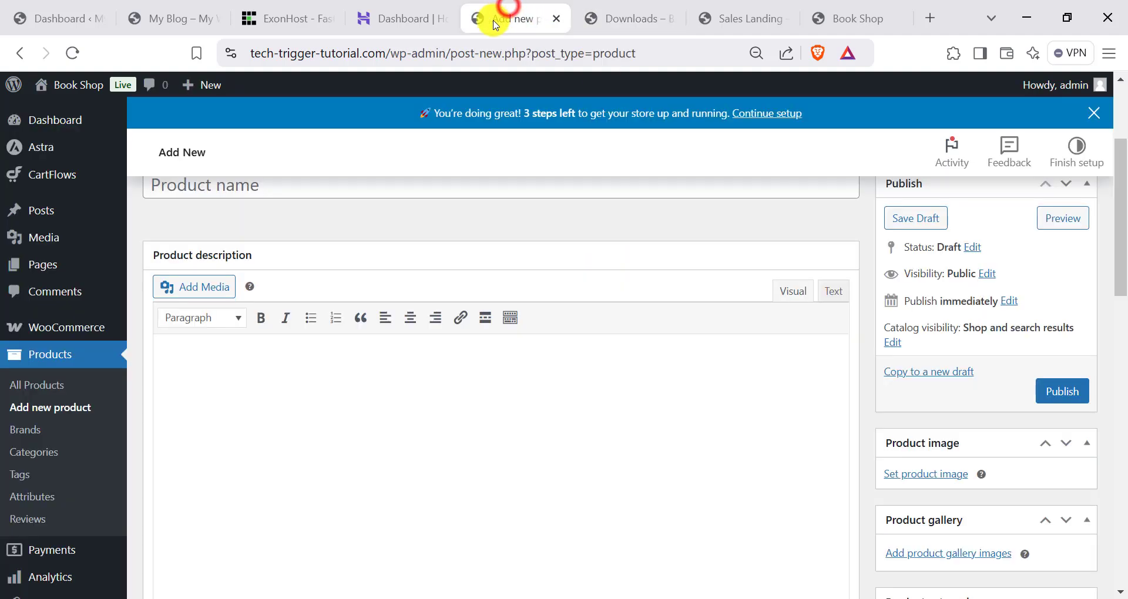
scroll(59, 341, "down", 5)
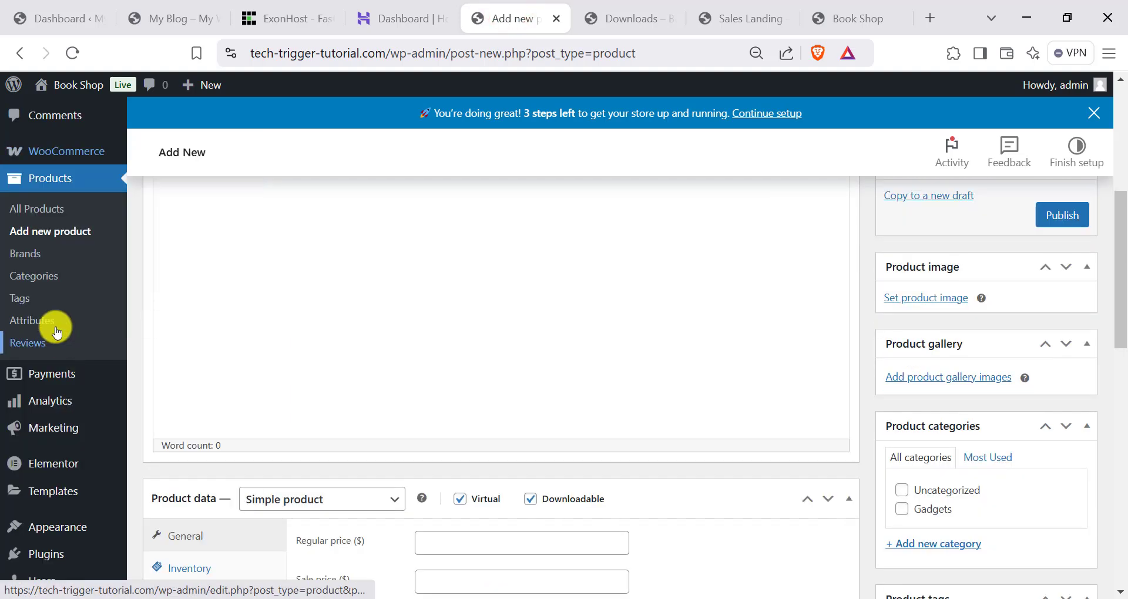
mouse_move(46, 472)
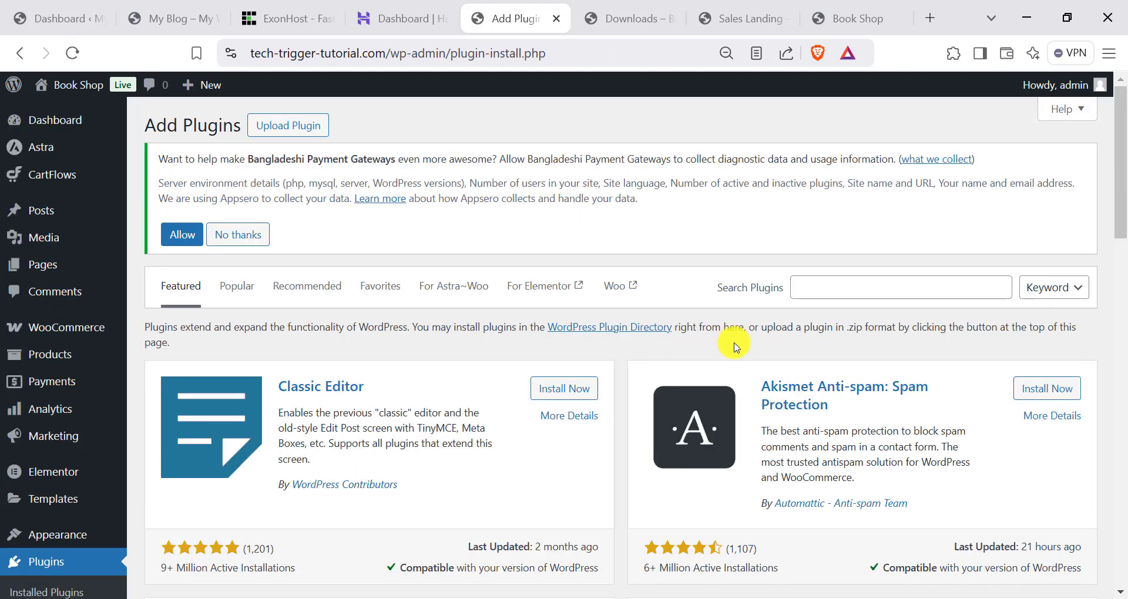
left_click(827, 290)
type("sslcommerz")
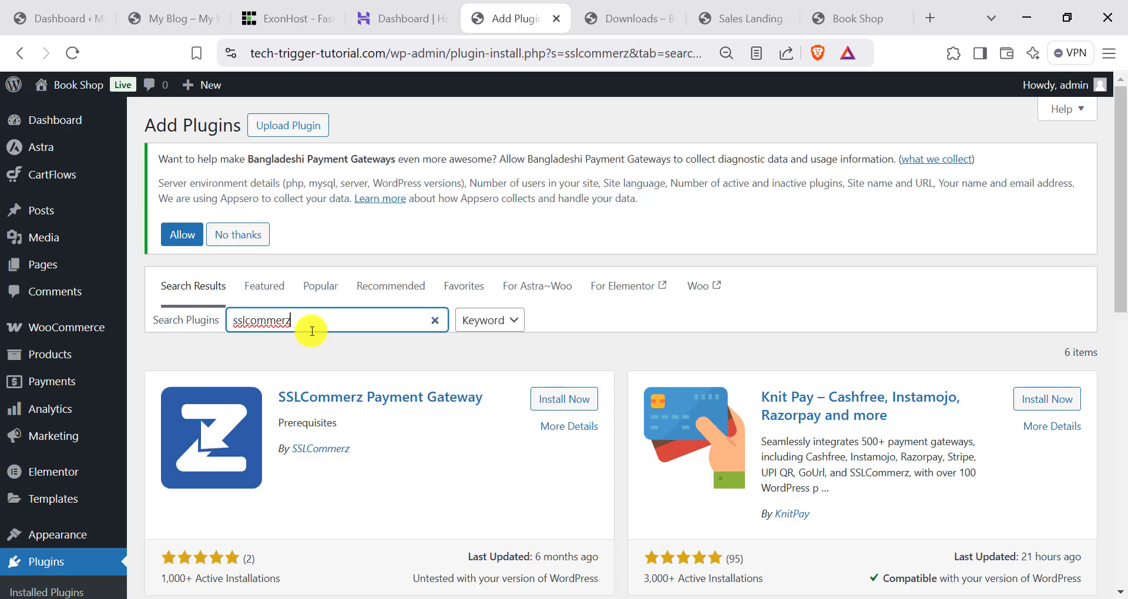
scroll(327, 378, "down", 8)
scroll(327, 384, "up", 7)
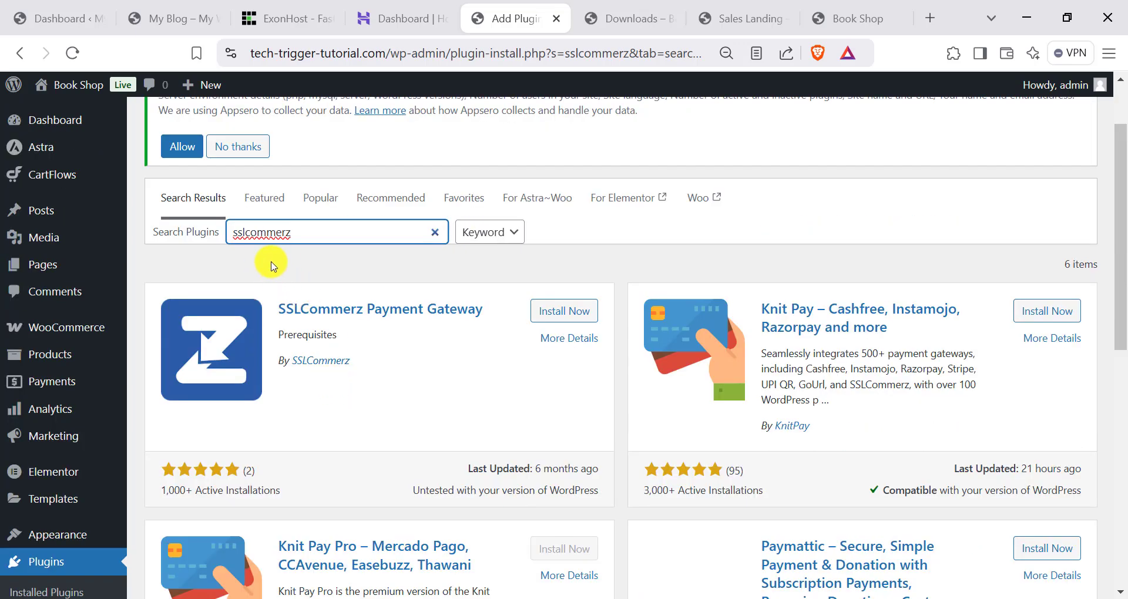
scroll(376, 267, "up", 1)
Return to the storefront's Downloads page and open the Book Shop homepage from the site title.
left_click(610, 7)
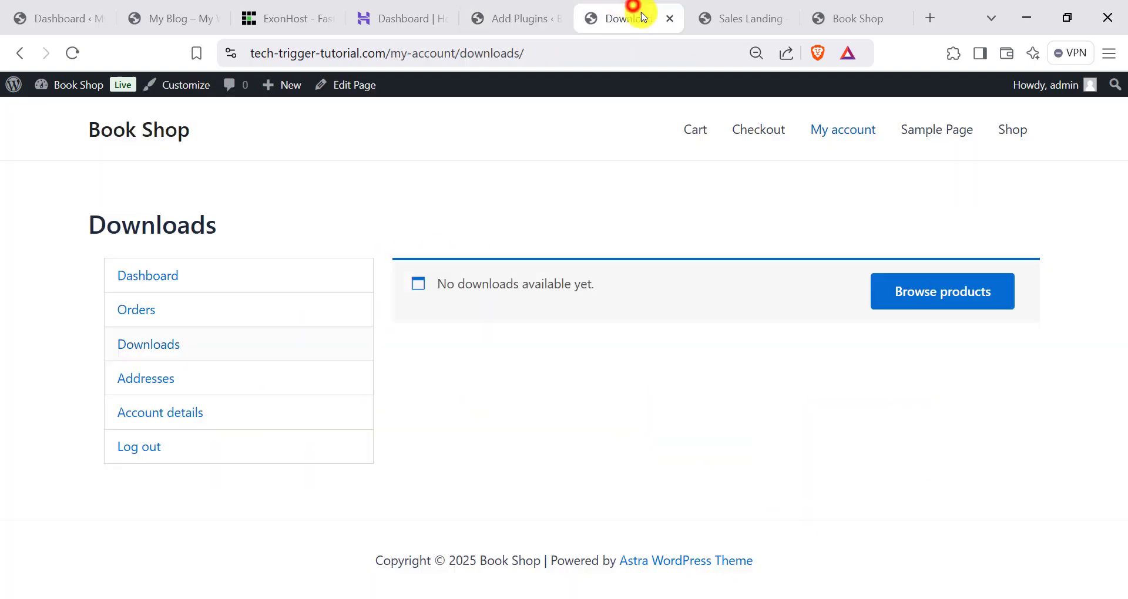
left_click(725, 16)
left_click(636, 14)
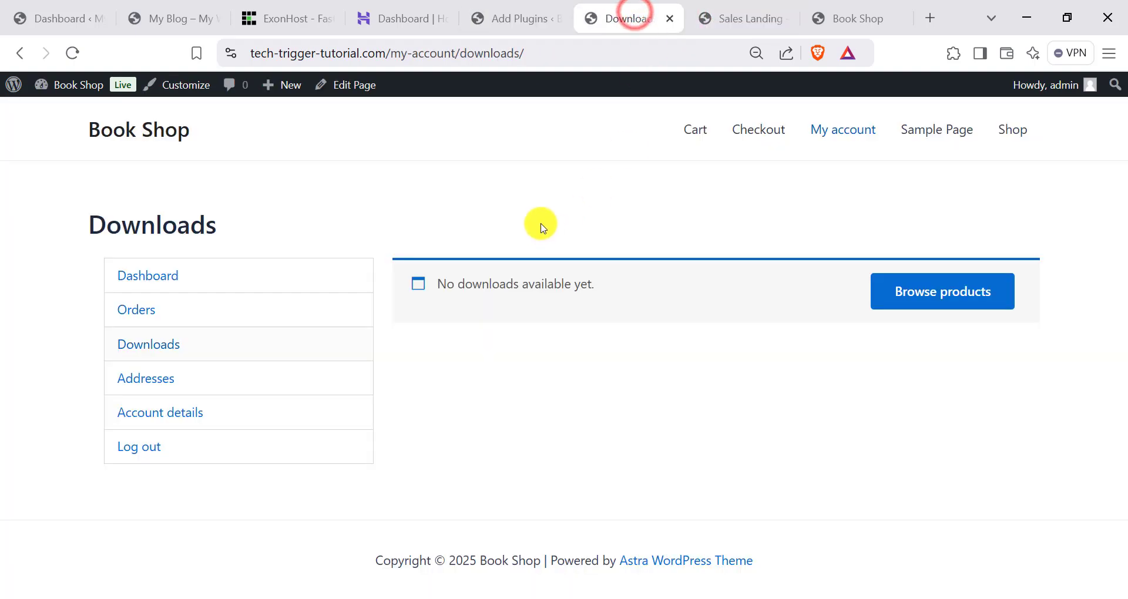
left_click(154, 128)
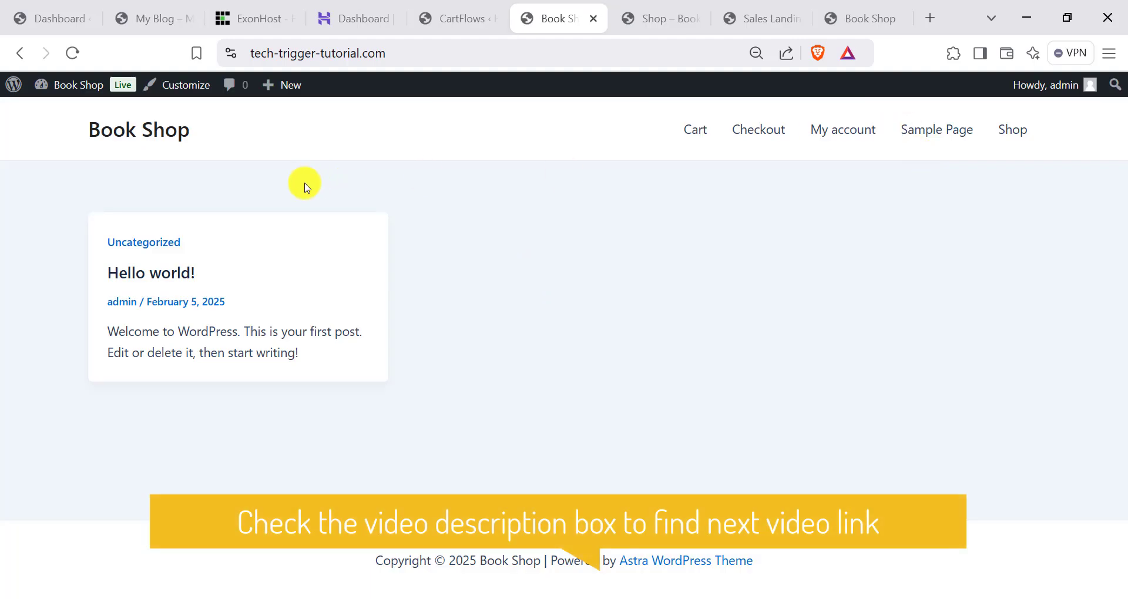